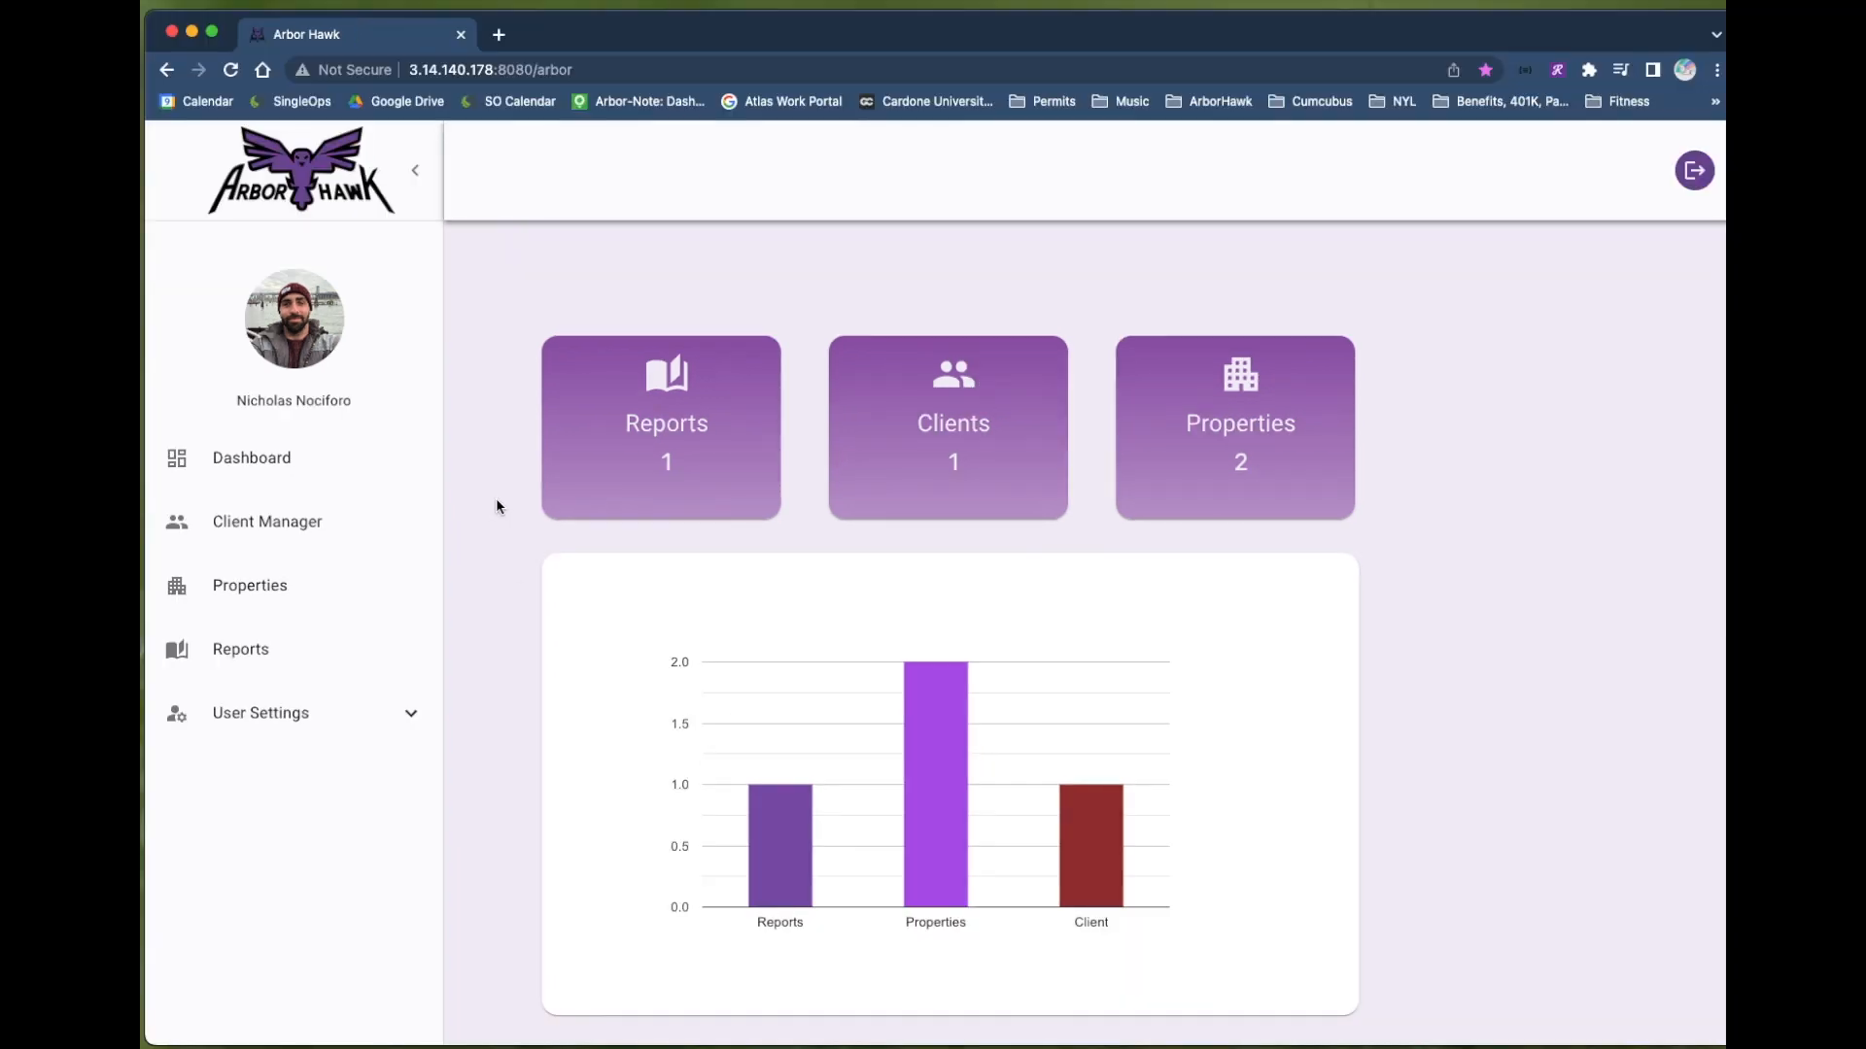
- Start a new report, name it "Elton John's Elm Tree Inspection" and save the name
click(693, 433)
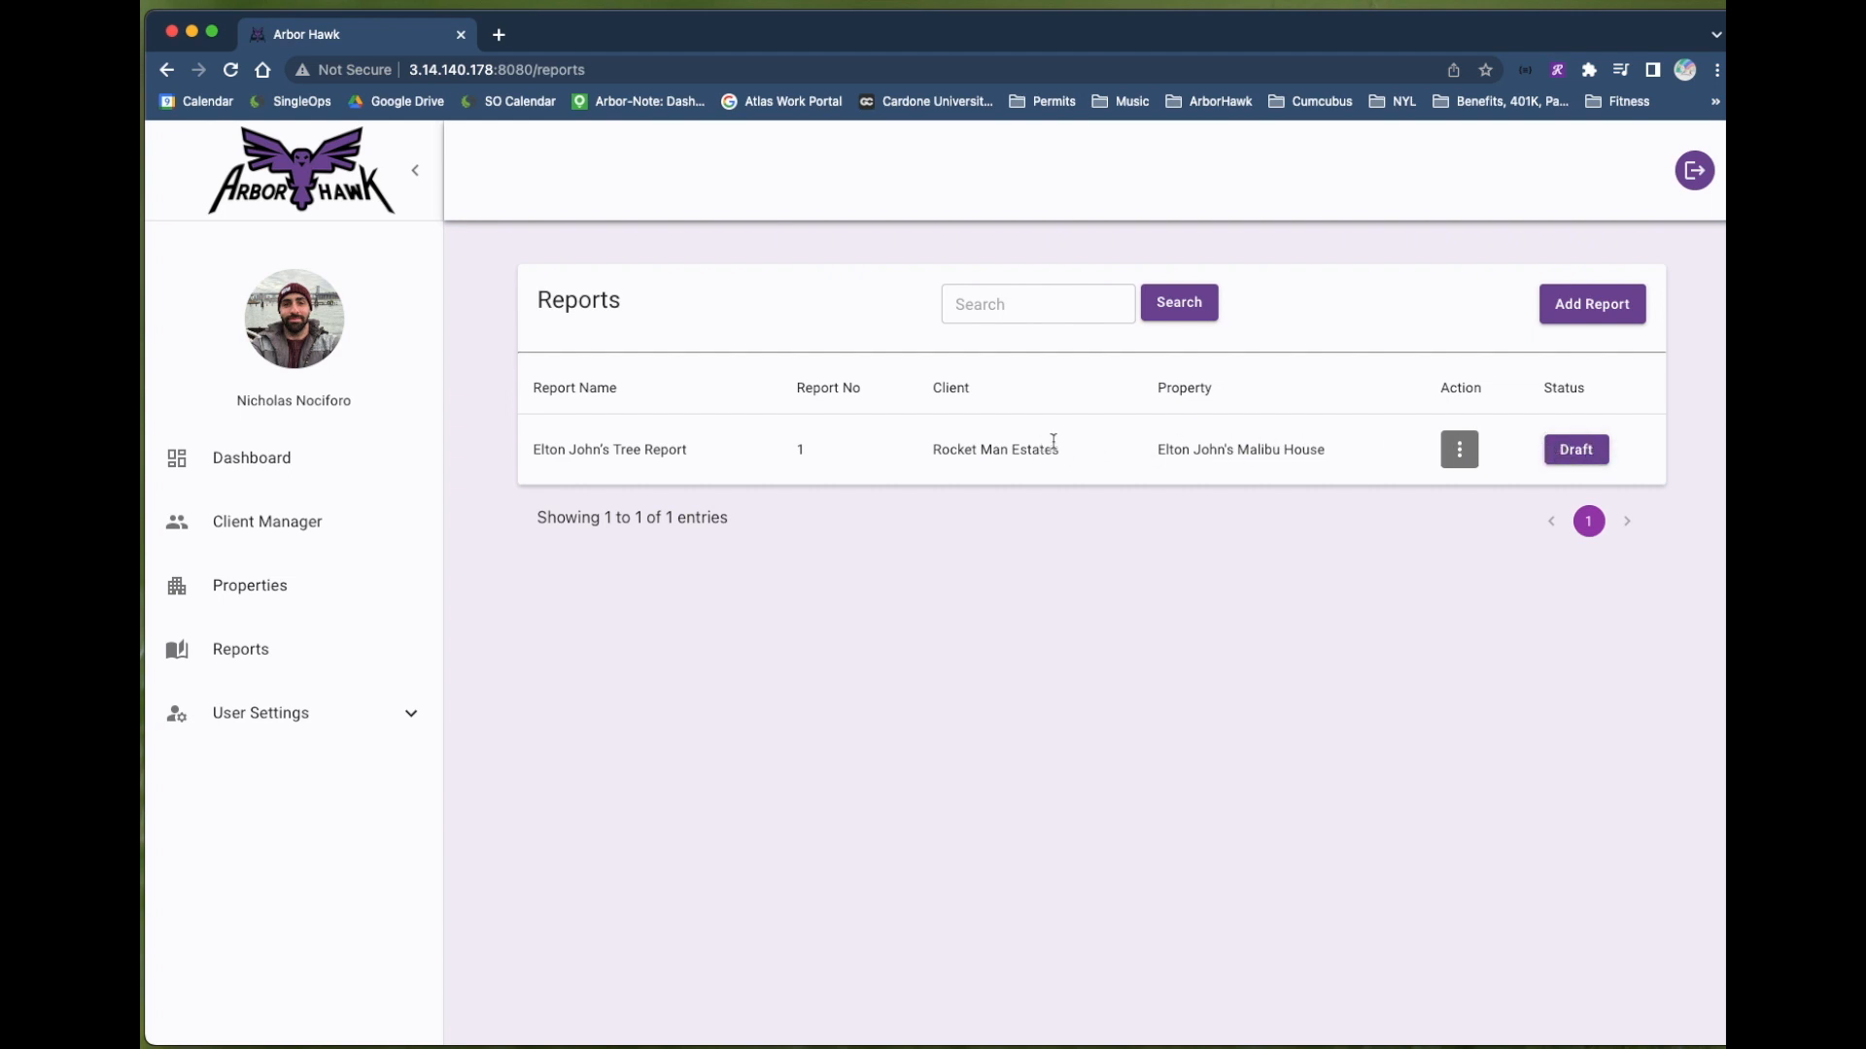
click(1579, 313)
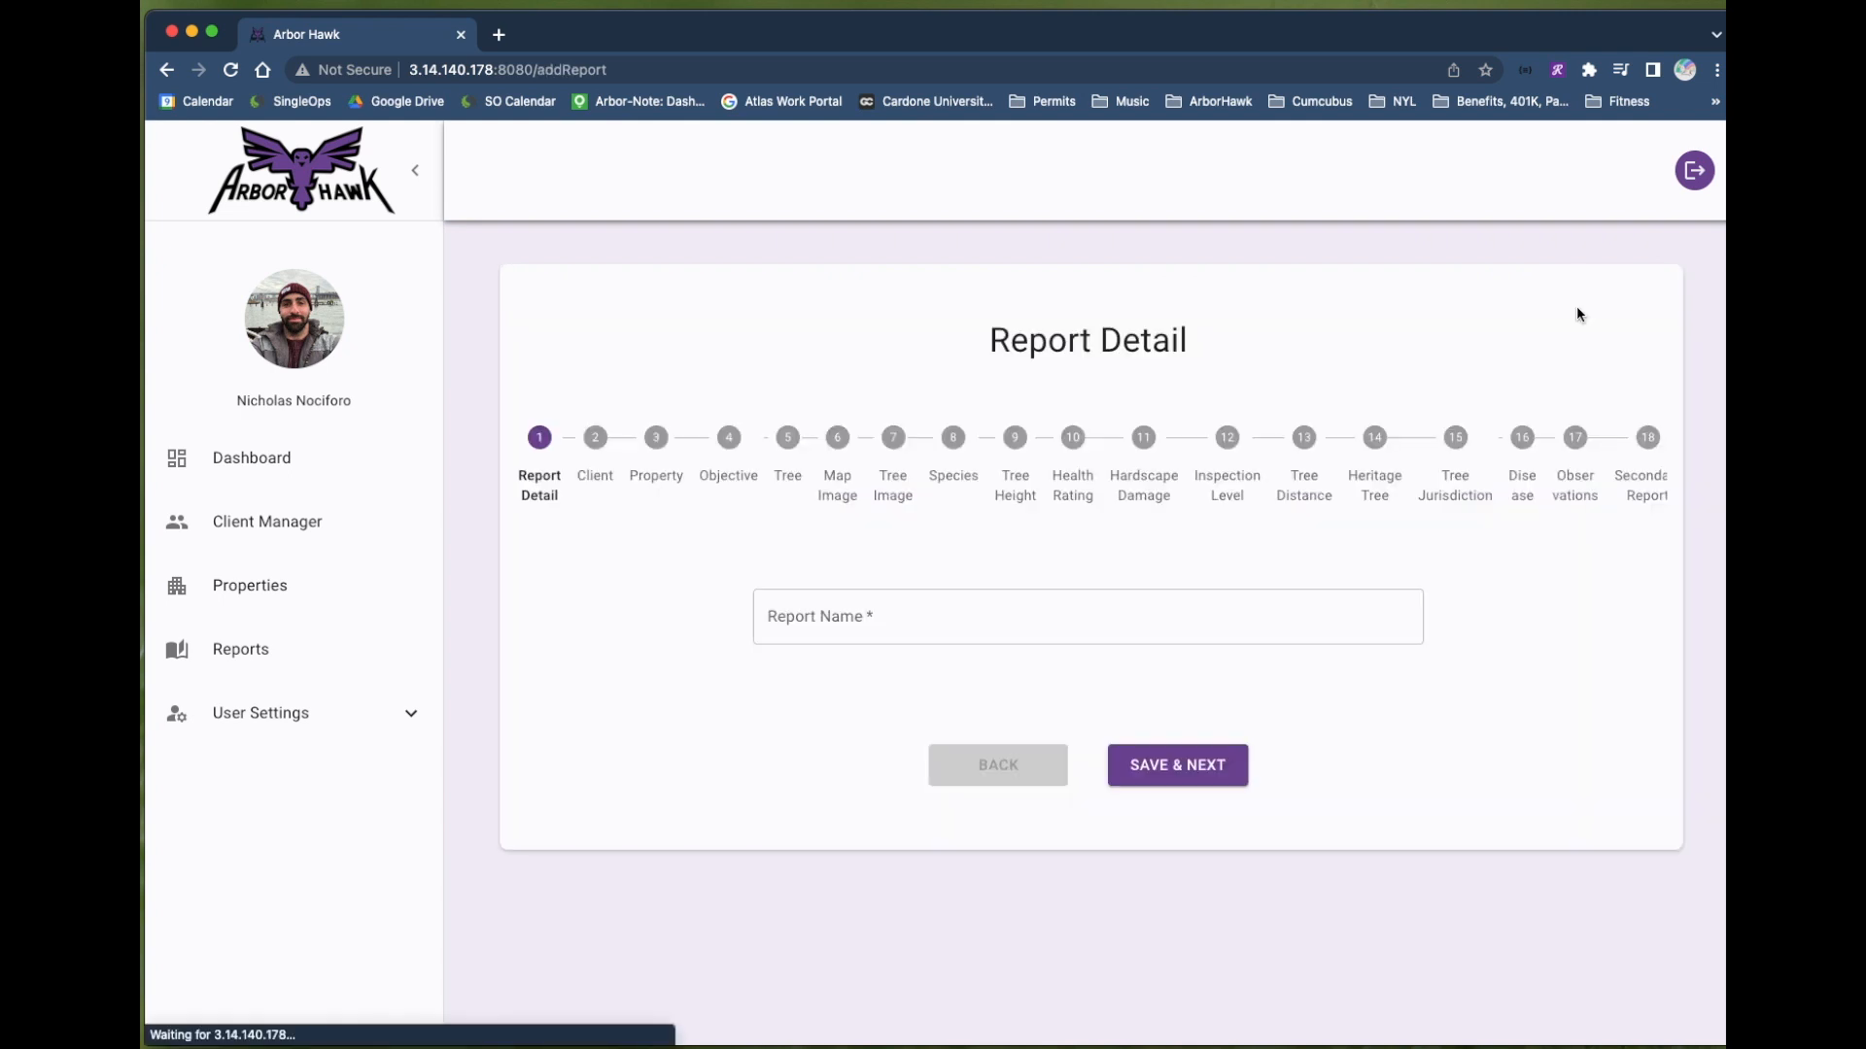
click(767, 597)
text(El)
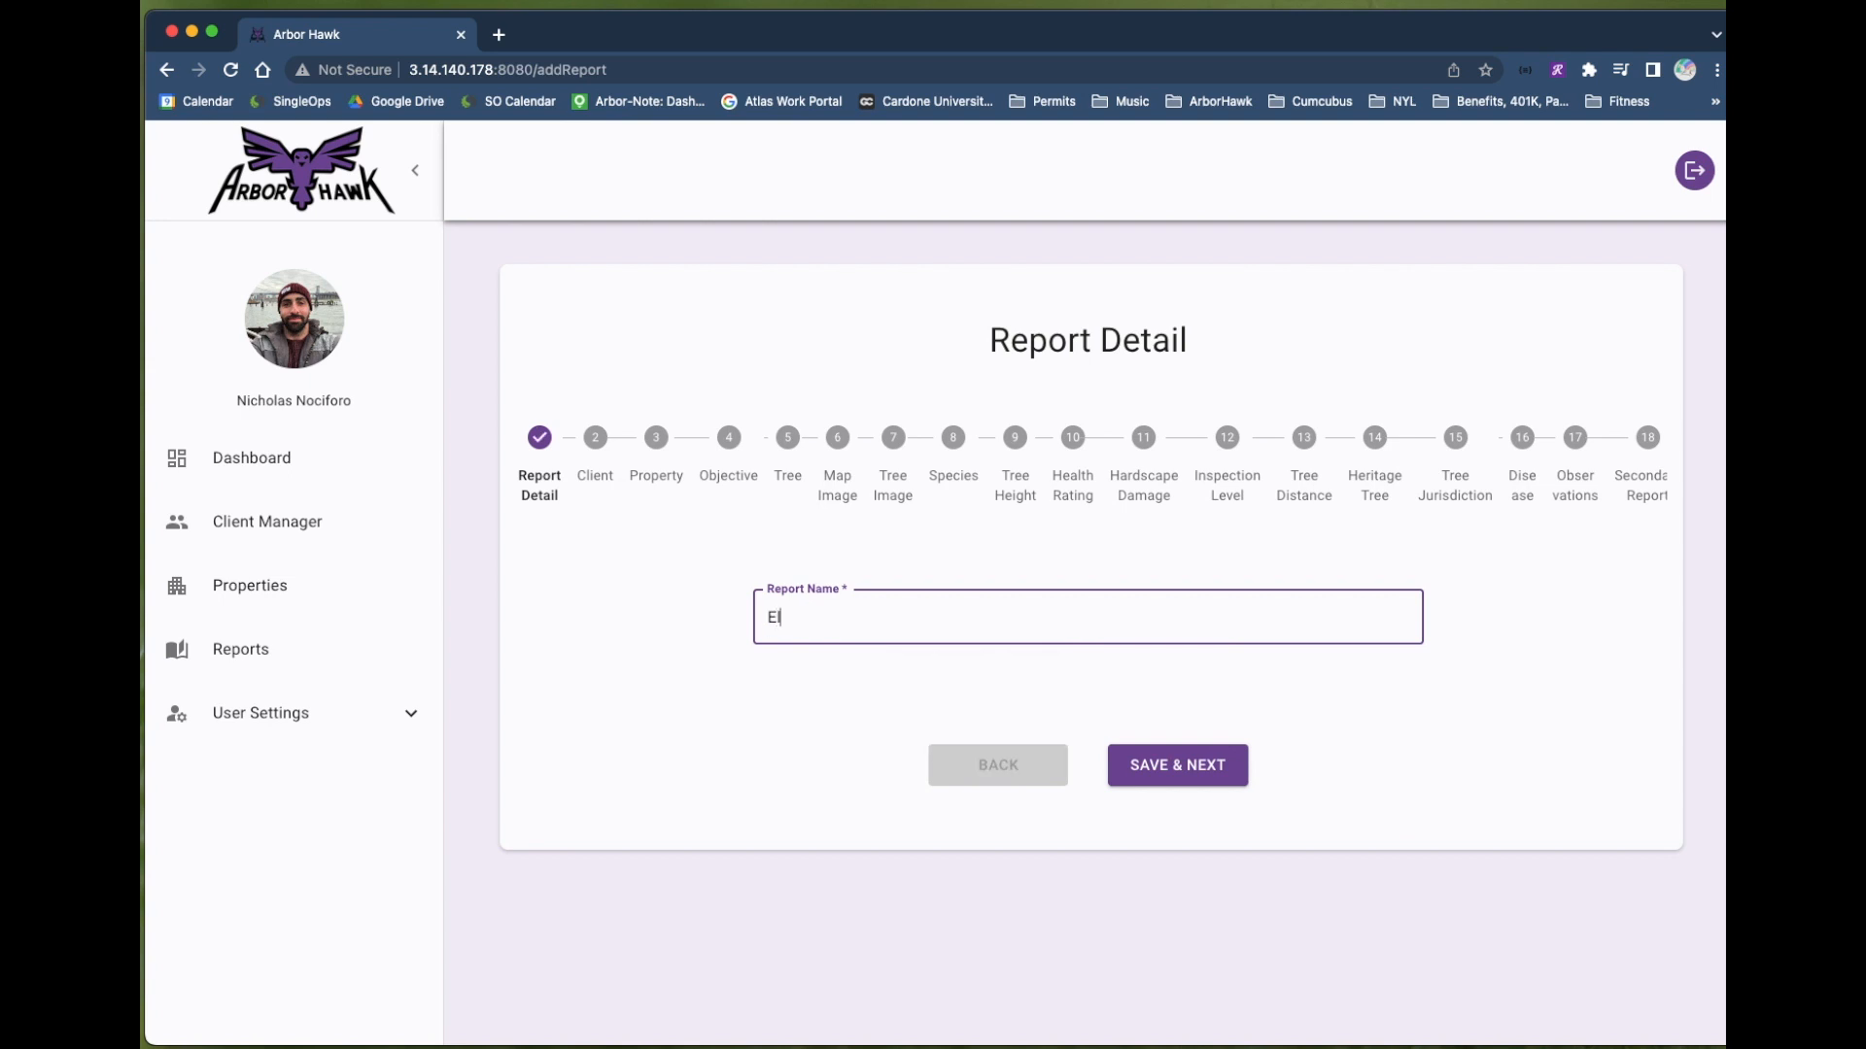
text(ton John's Elm Tree Inspection)
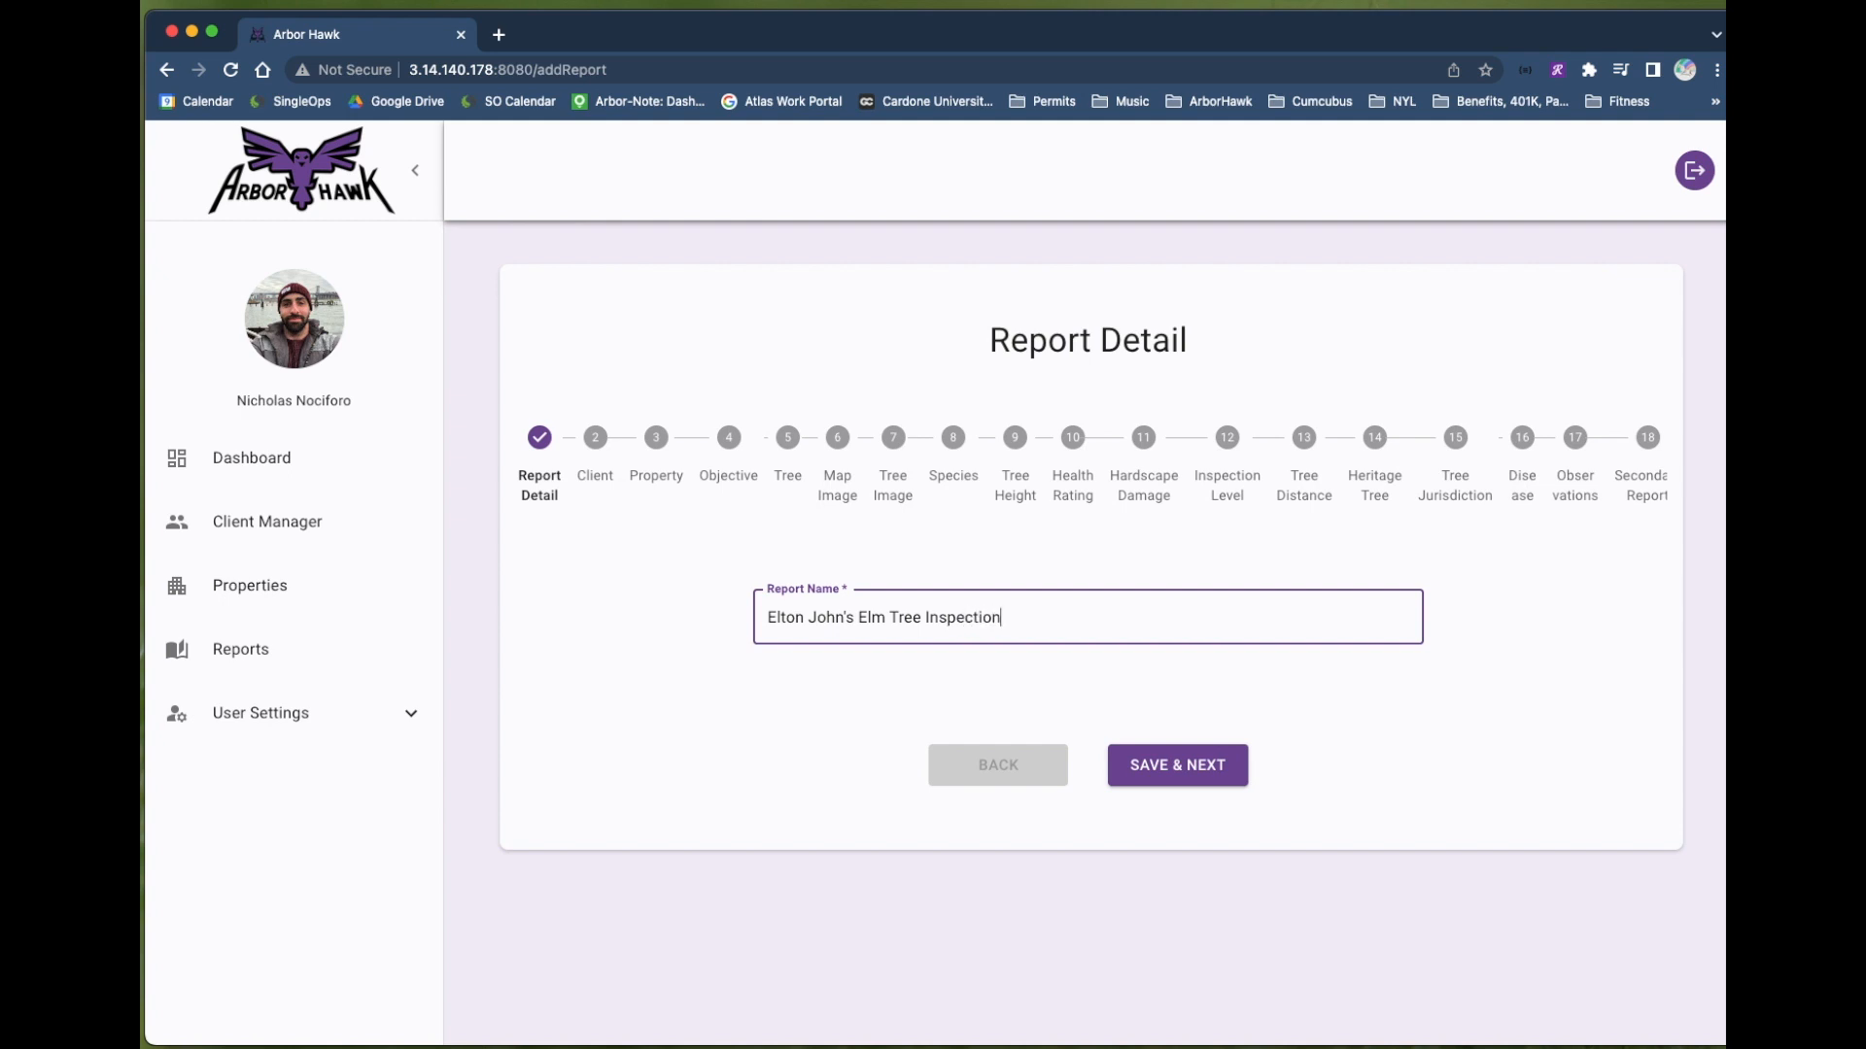
click(1146, 763)
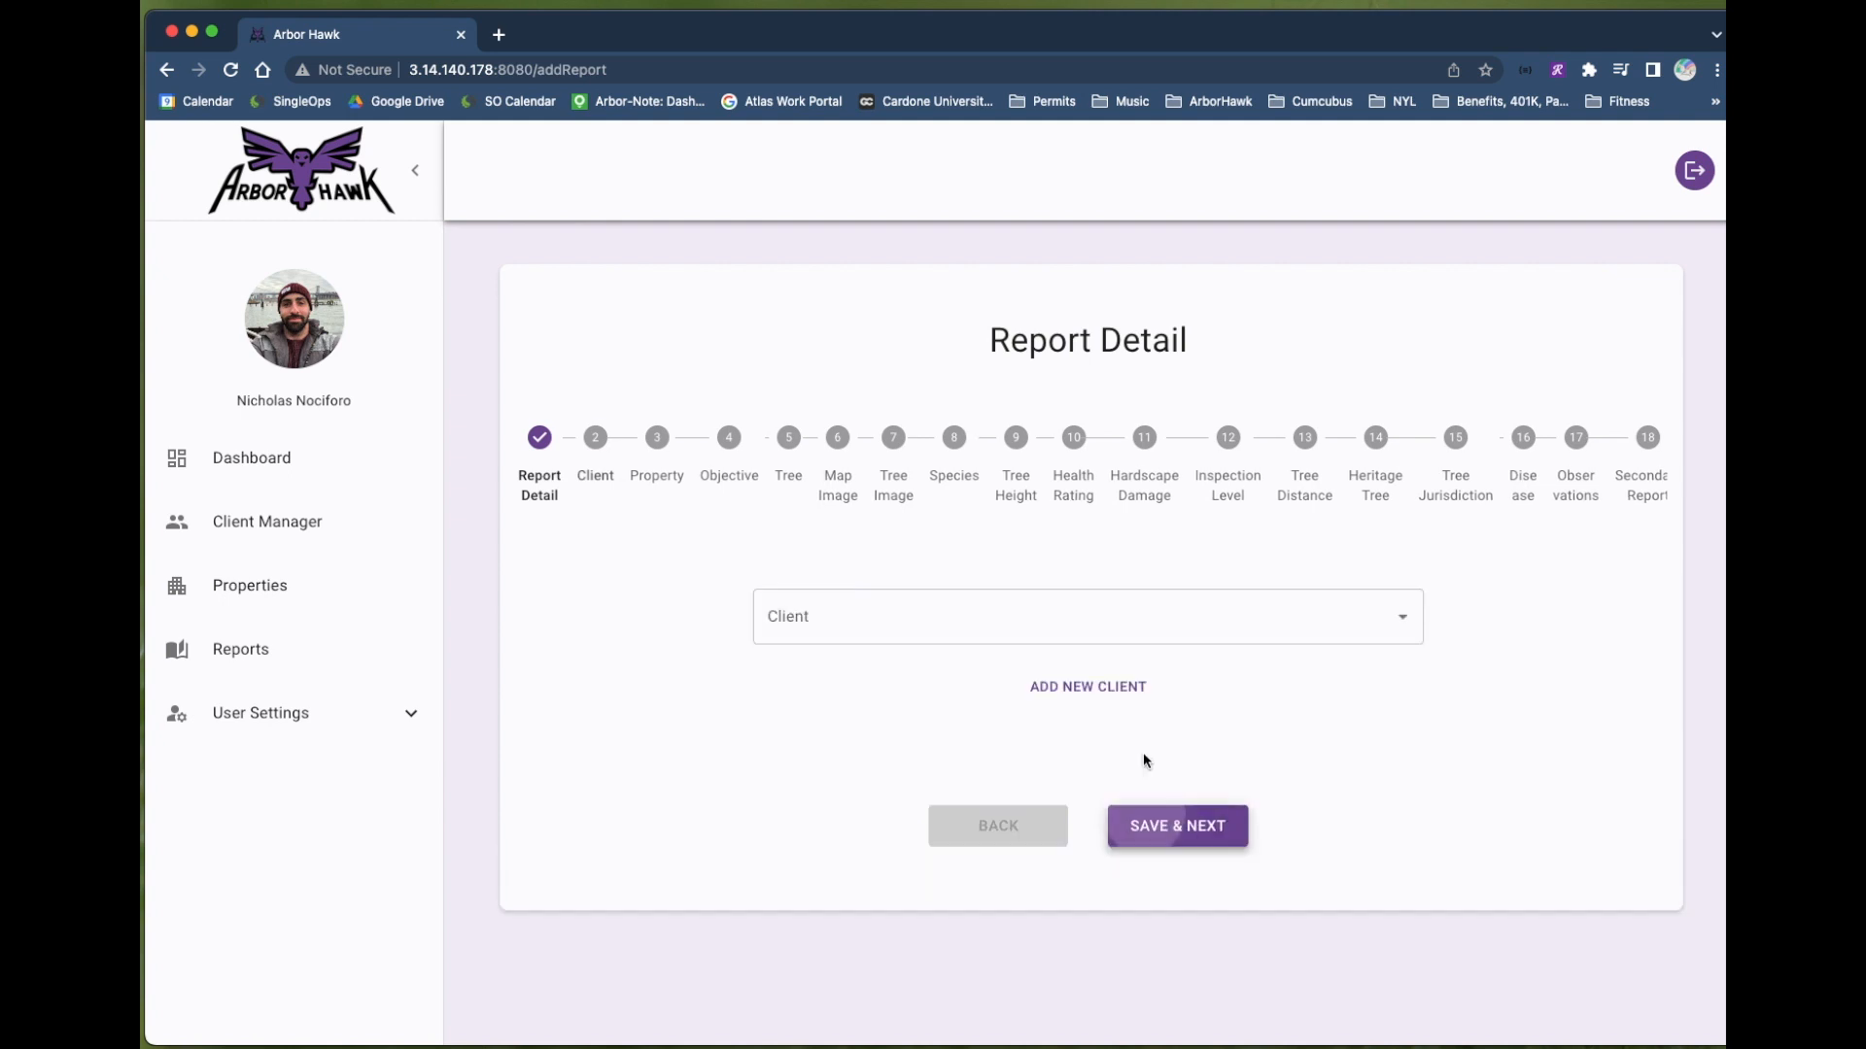
- Select Rocket Man Estates as the report's client
click(1003, 640)
click(1402, 618)
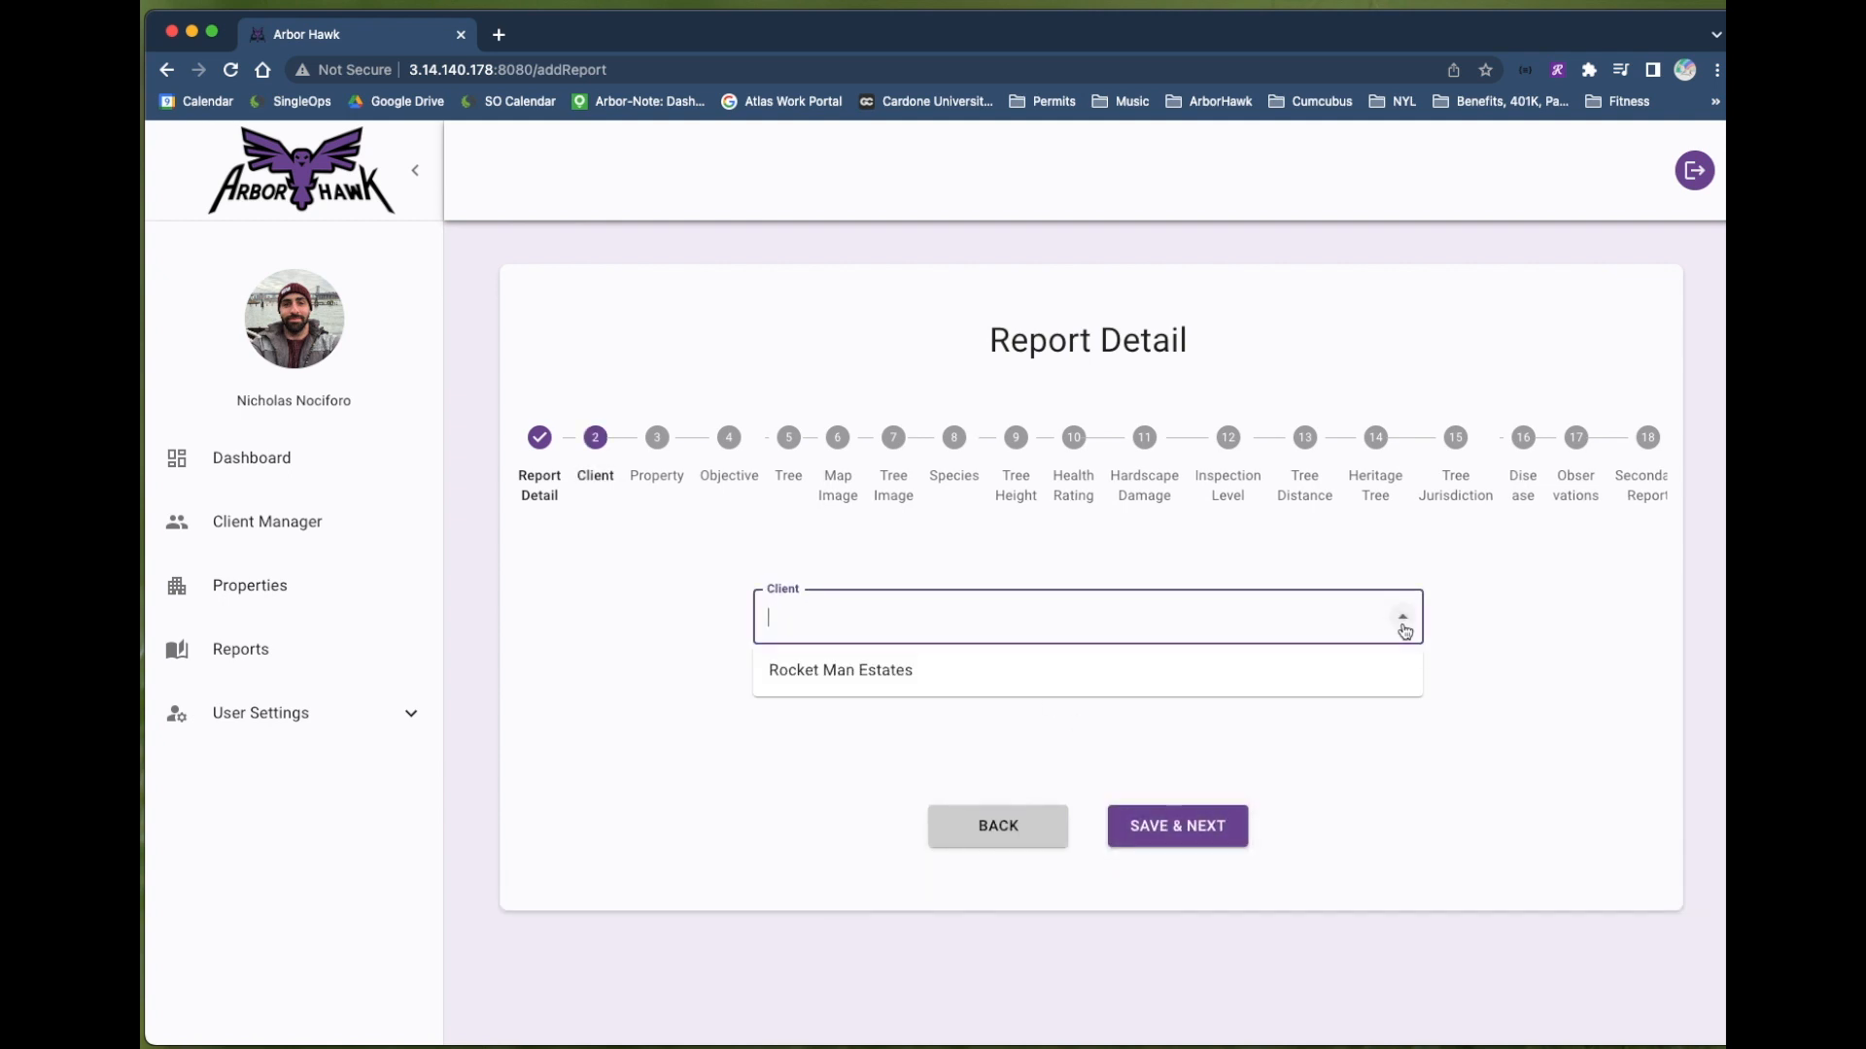
click(930, 686)
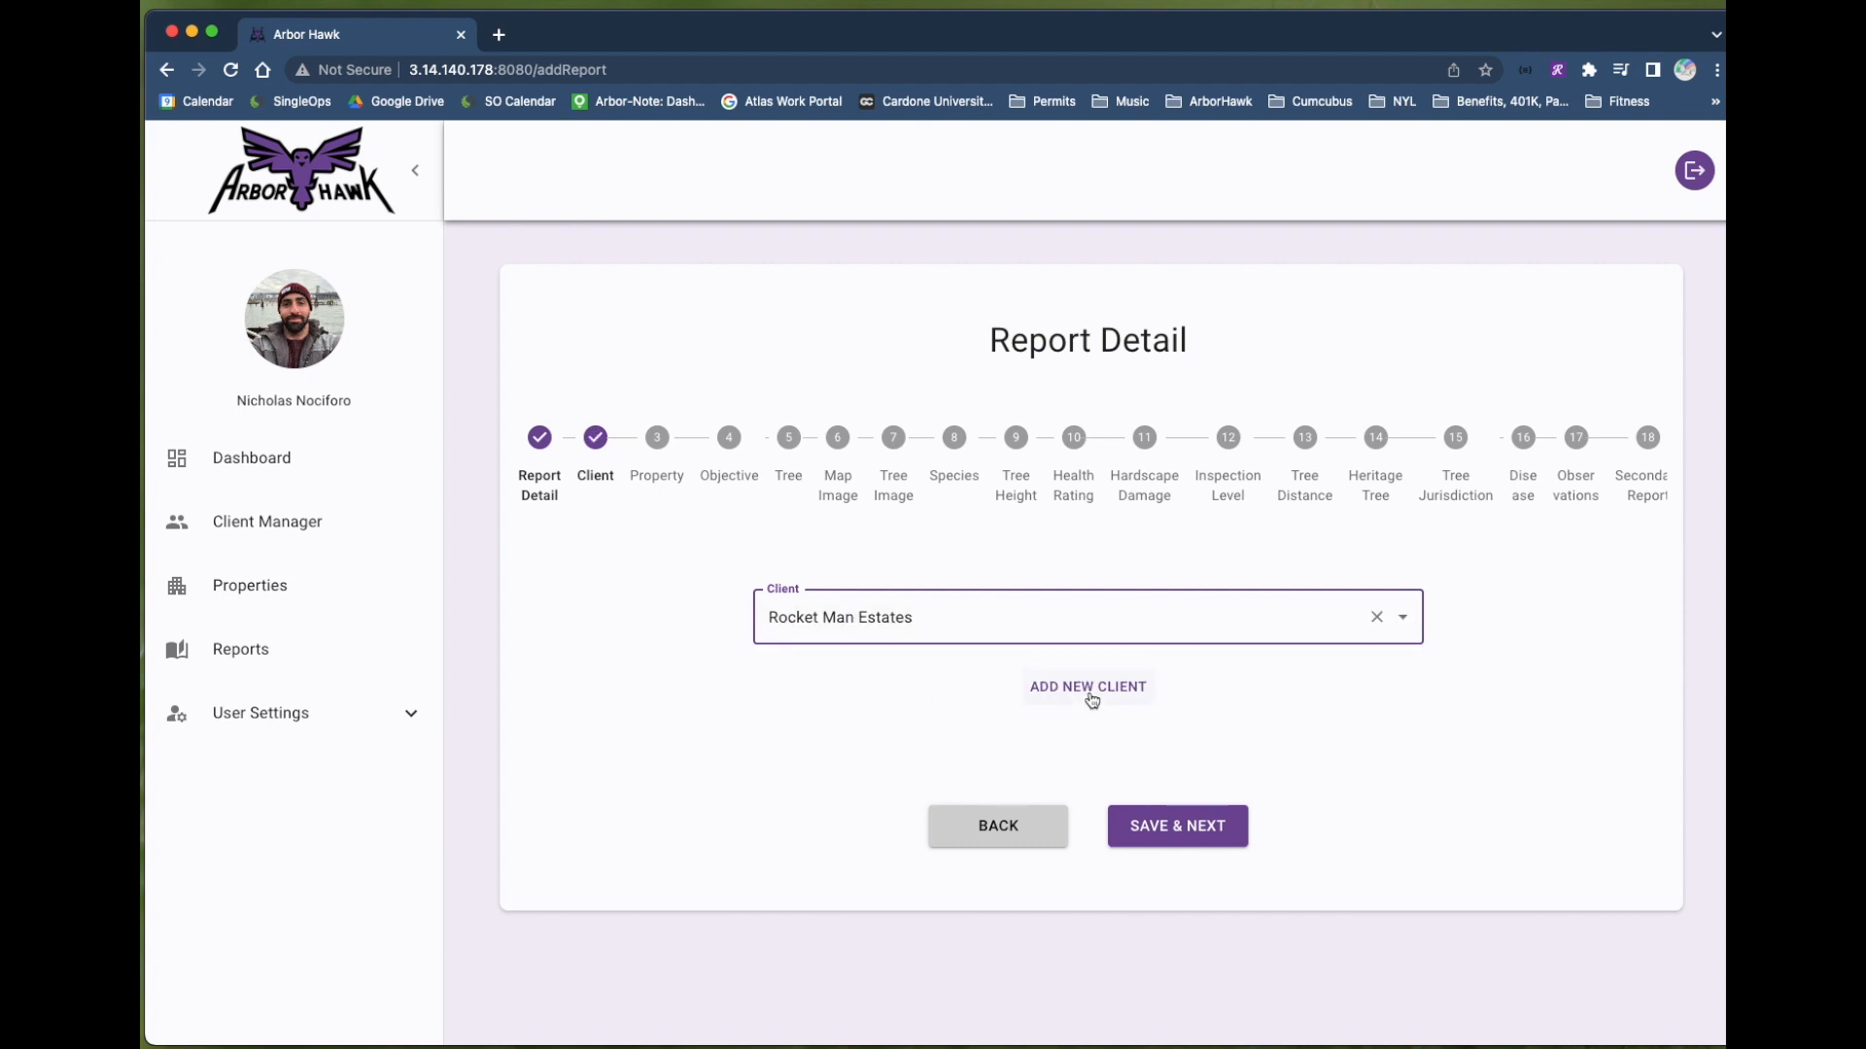
- Examine the new client form, including its contact details section, and leave it without adding a client
click(1090, 693)
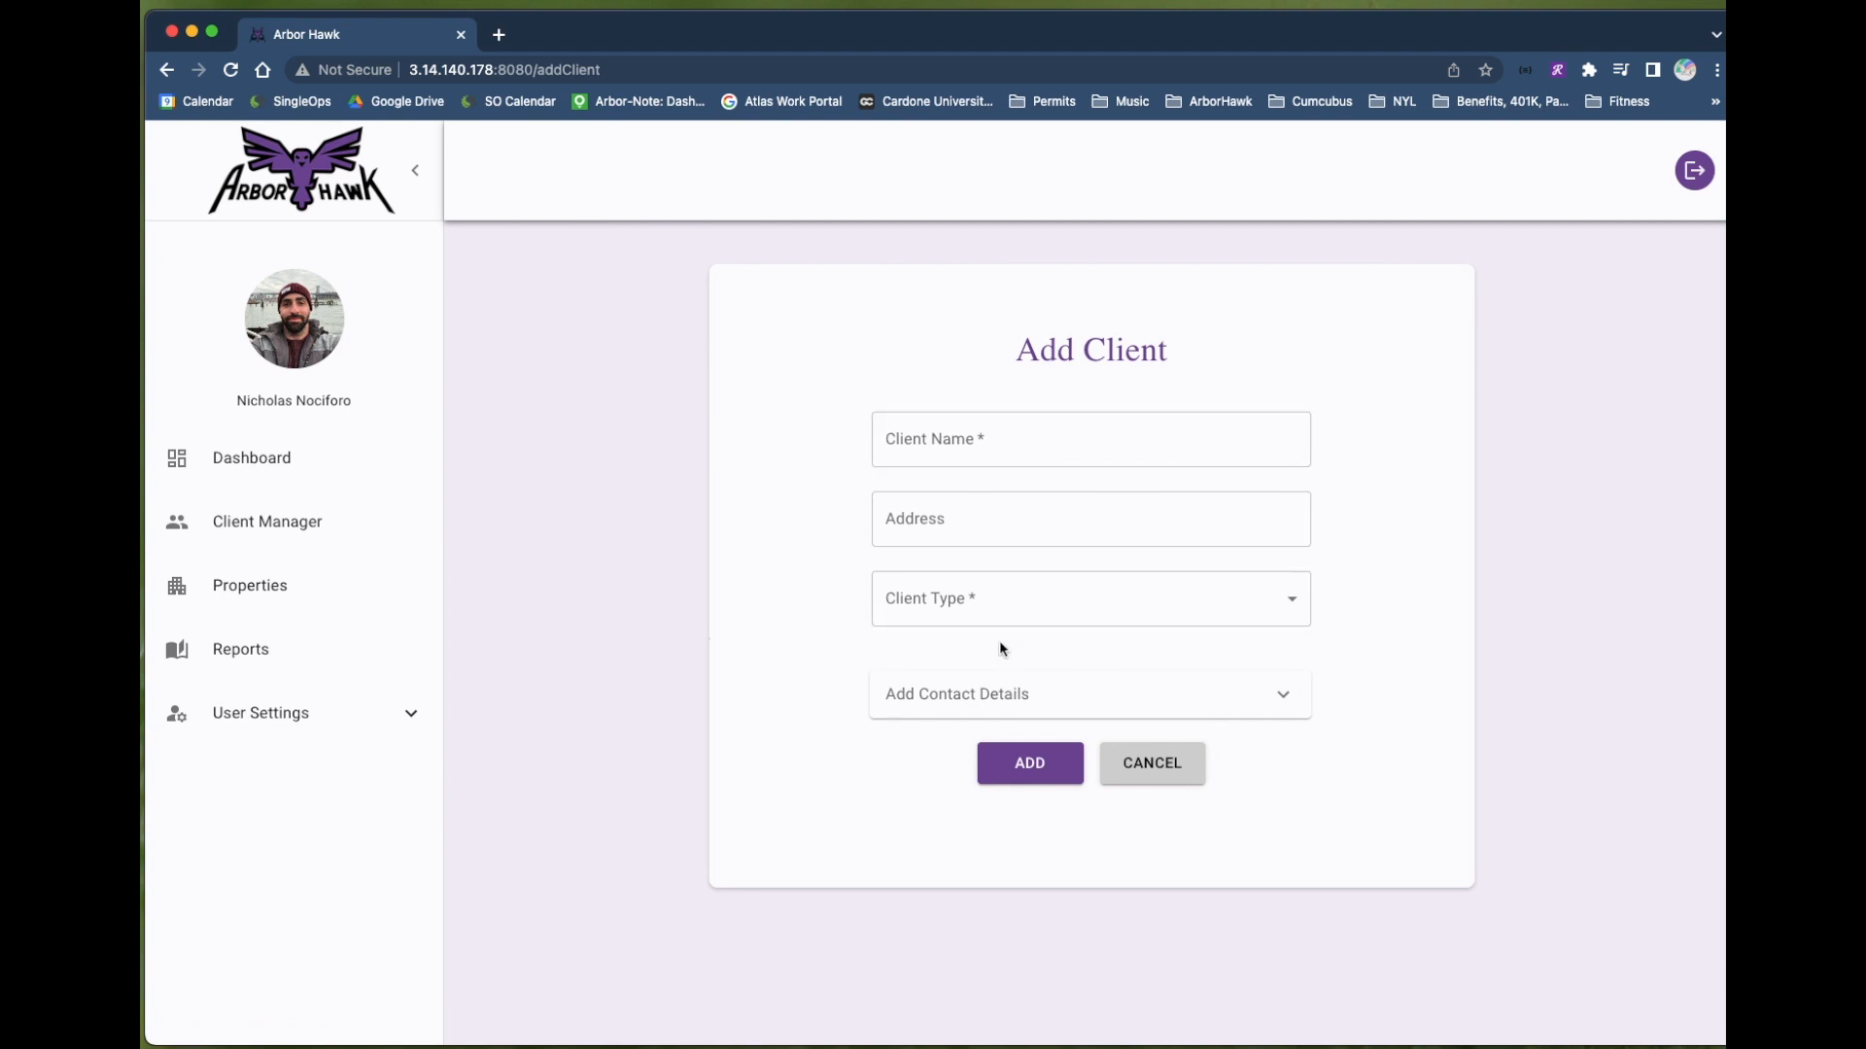
click(1044, 702)
scroll(1042, 811, down, 1)
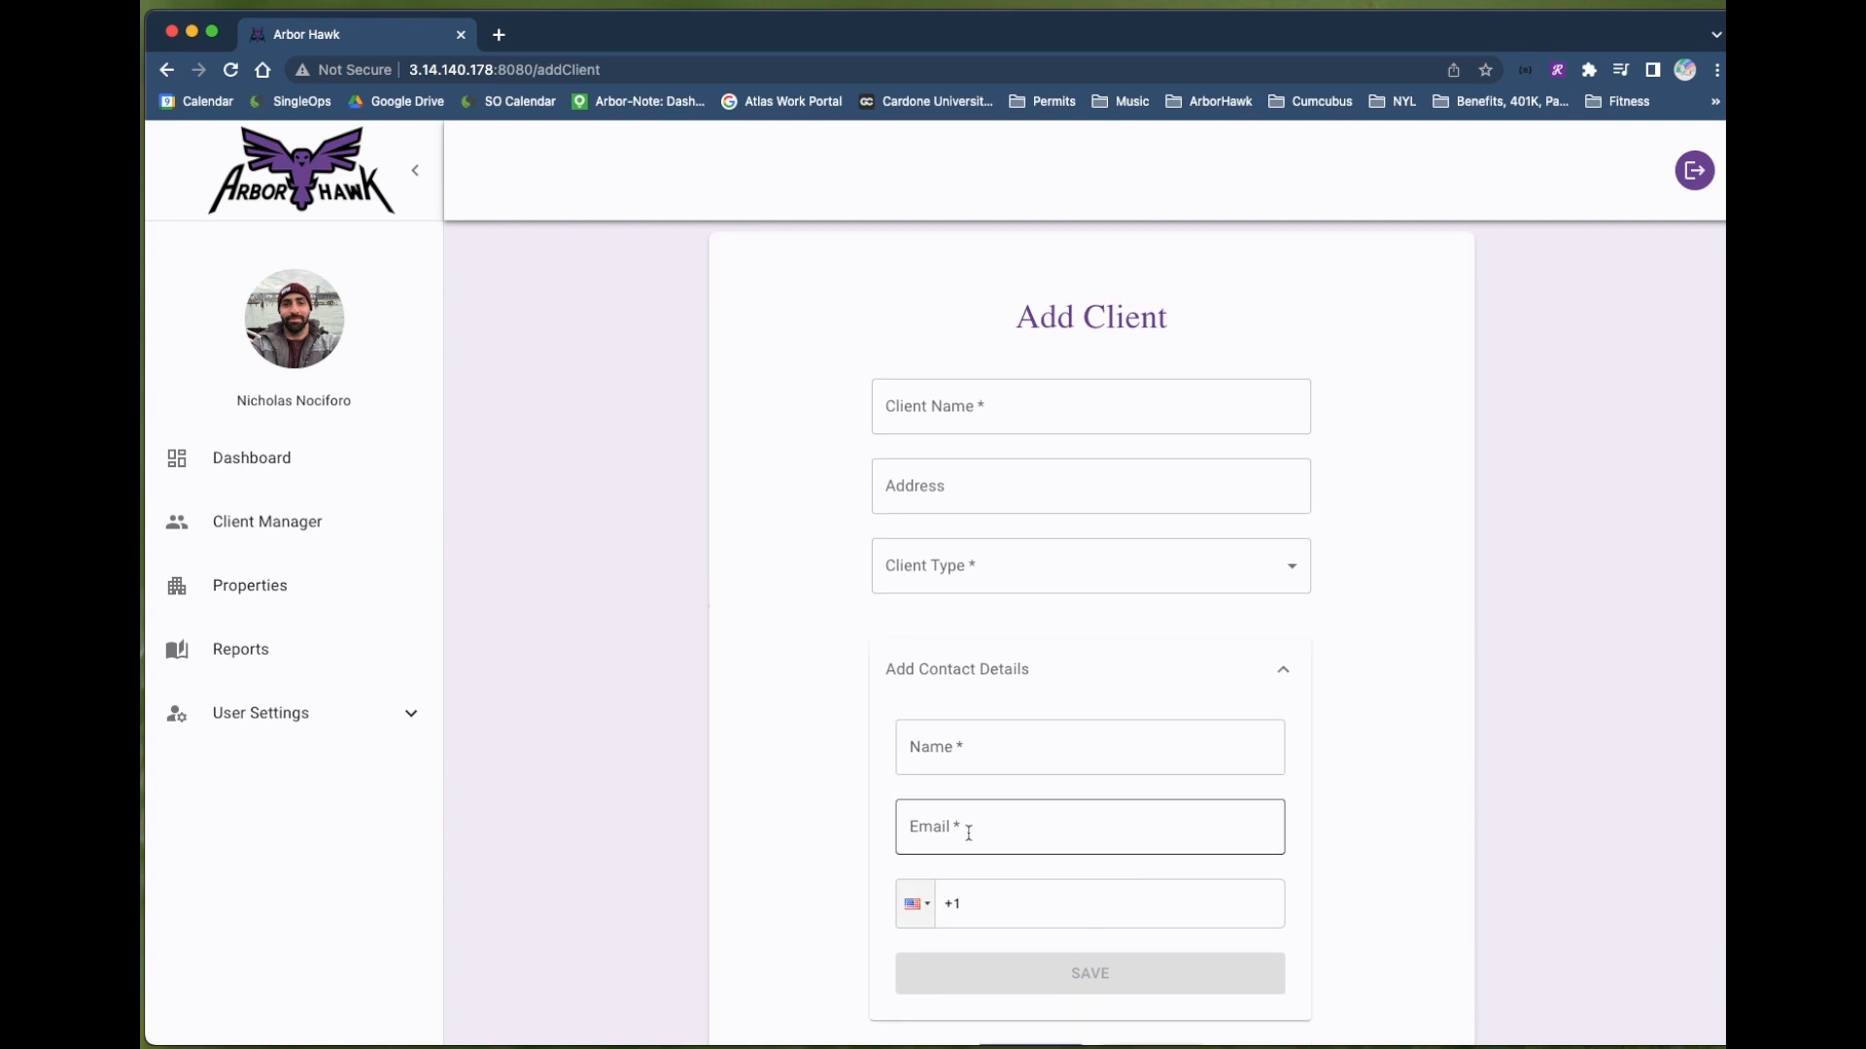
scroll(971, 729, down, 2)
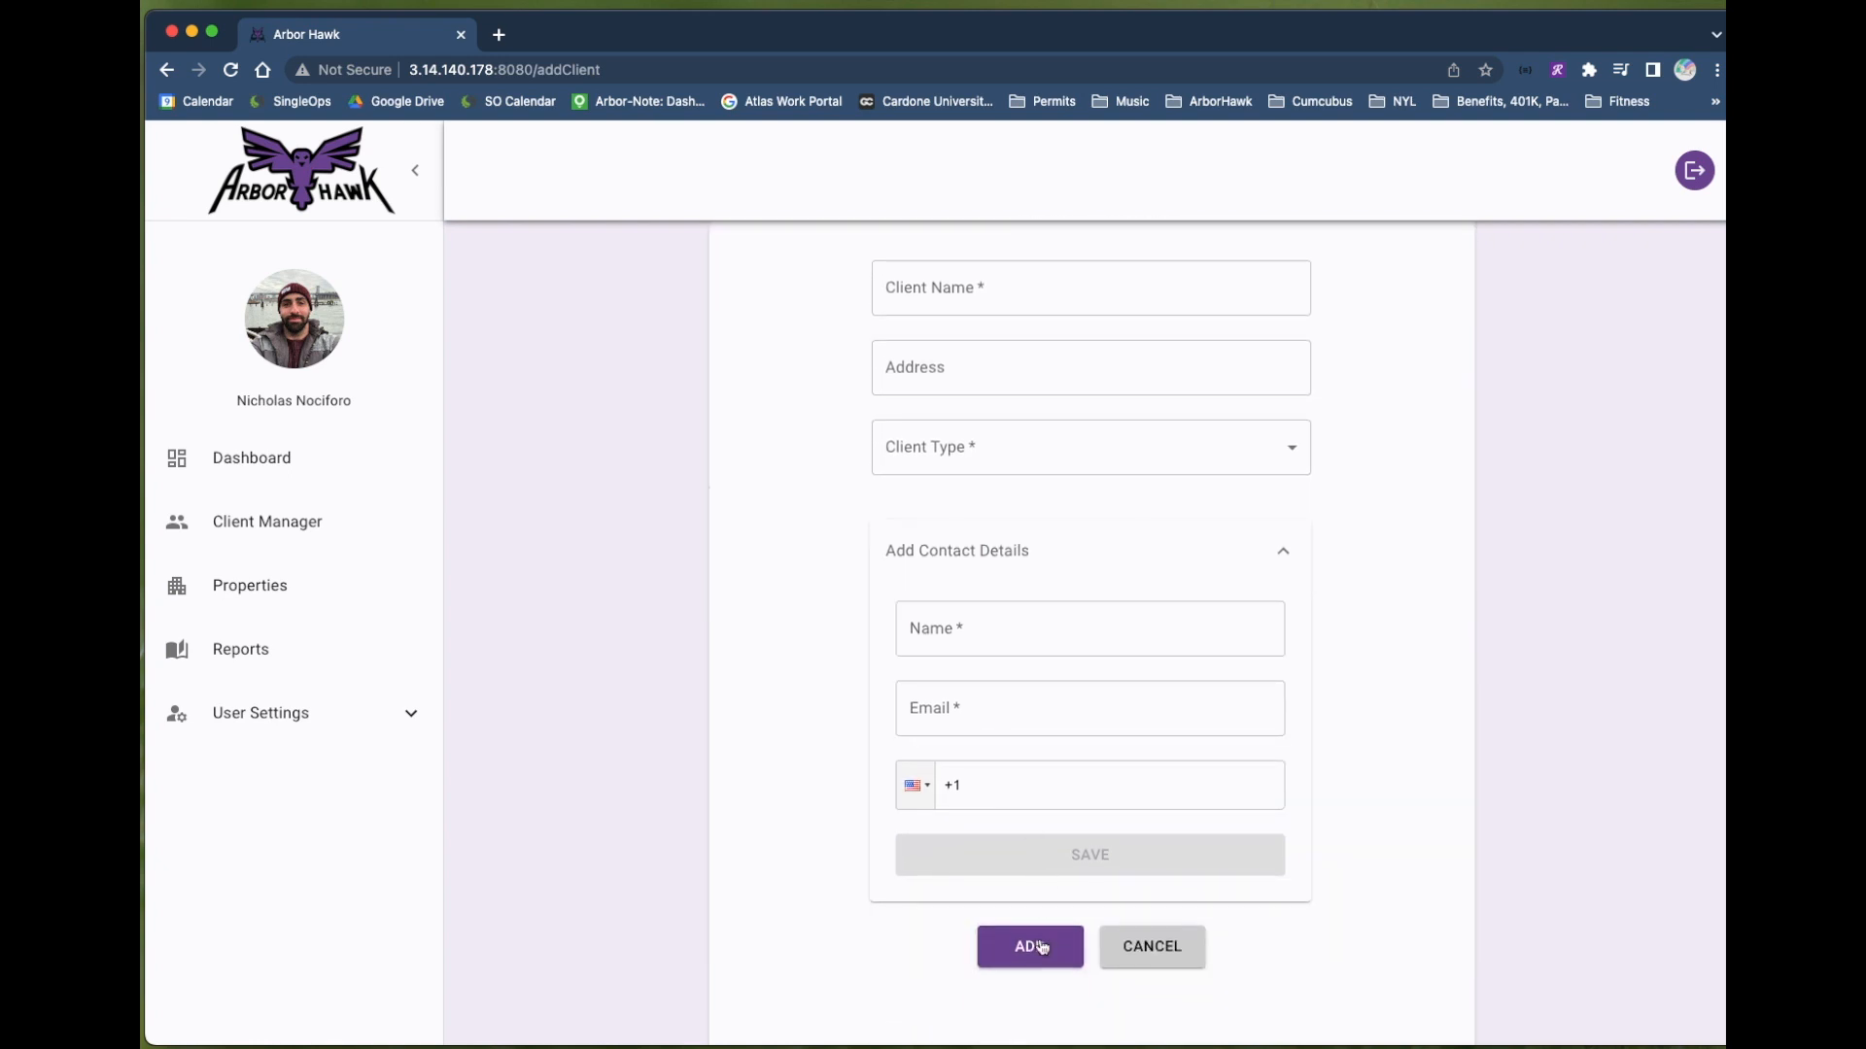
click(1134, 955)
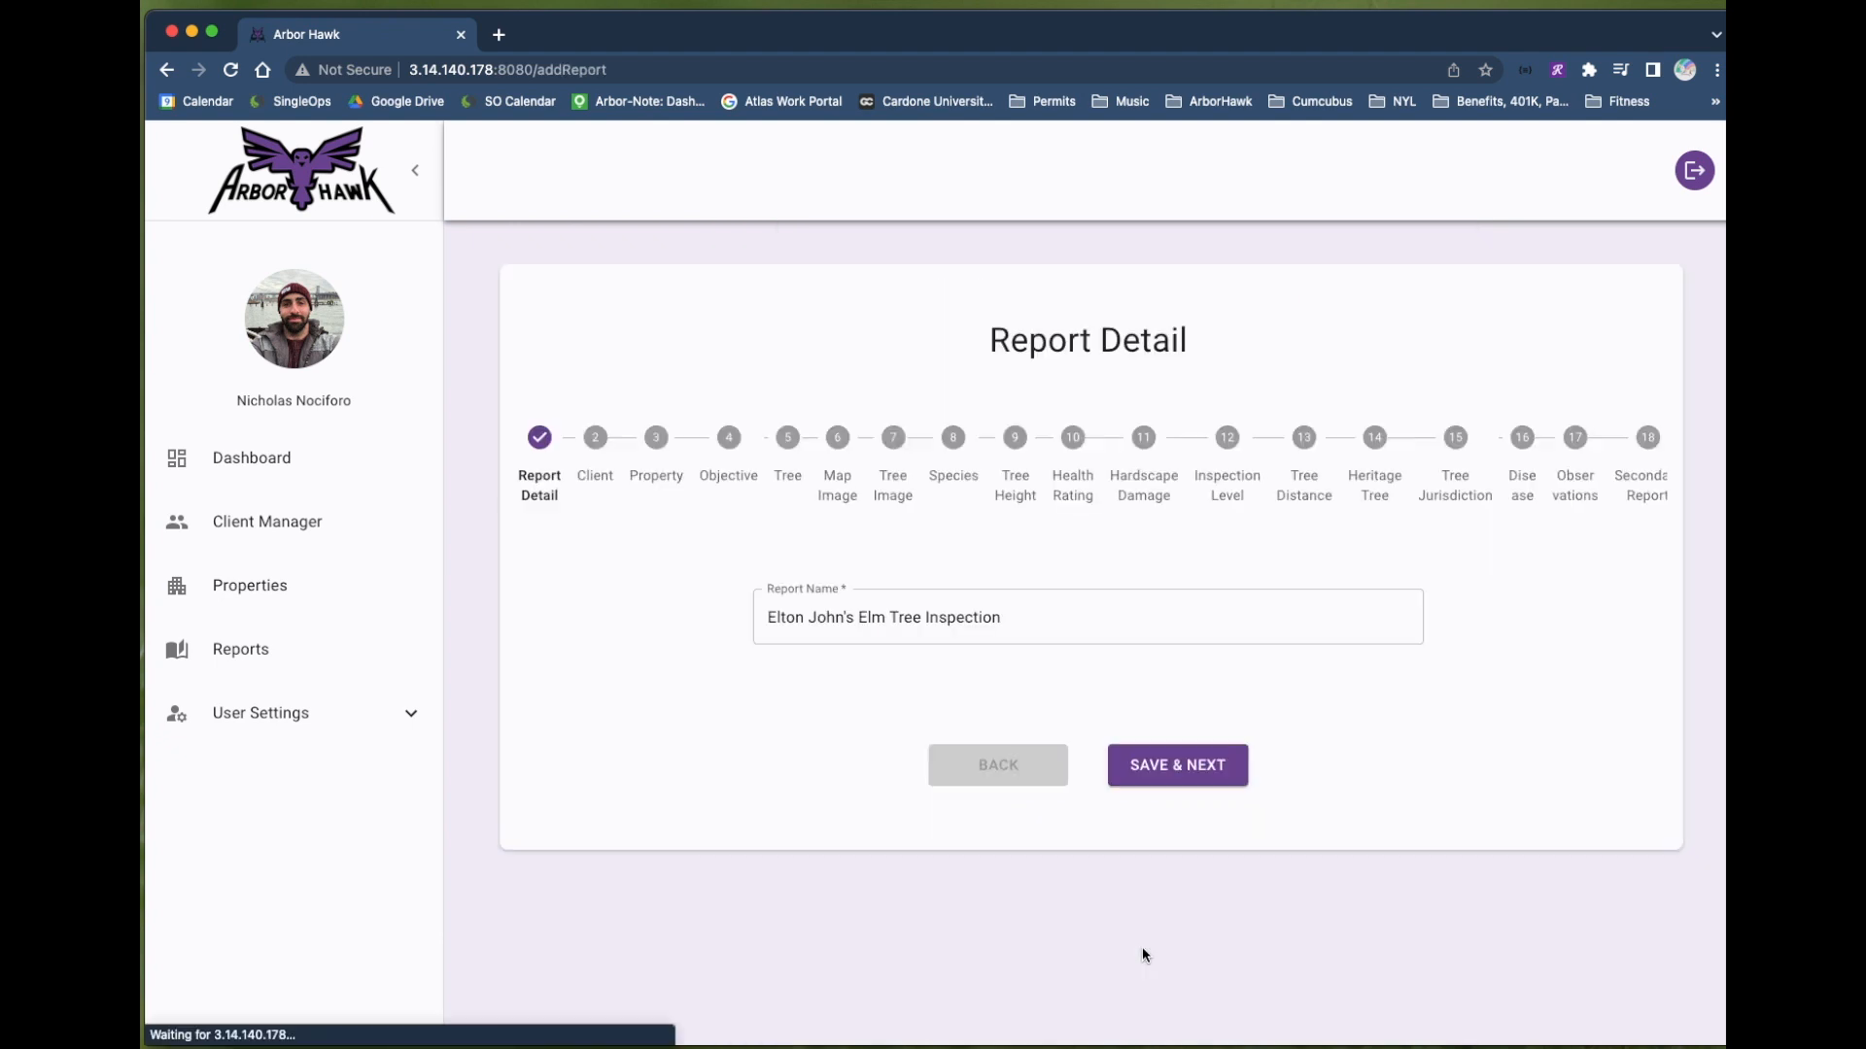
- Proceed past the report name and save Rocket Man Estates as the client of the report
click(1170, 775)
click(1093, 603)
click(882, 673)
click(1202, 841)
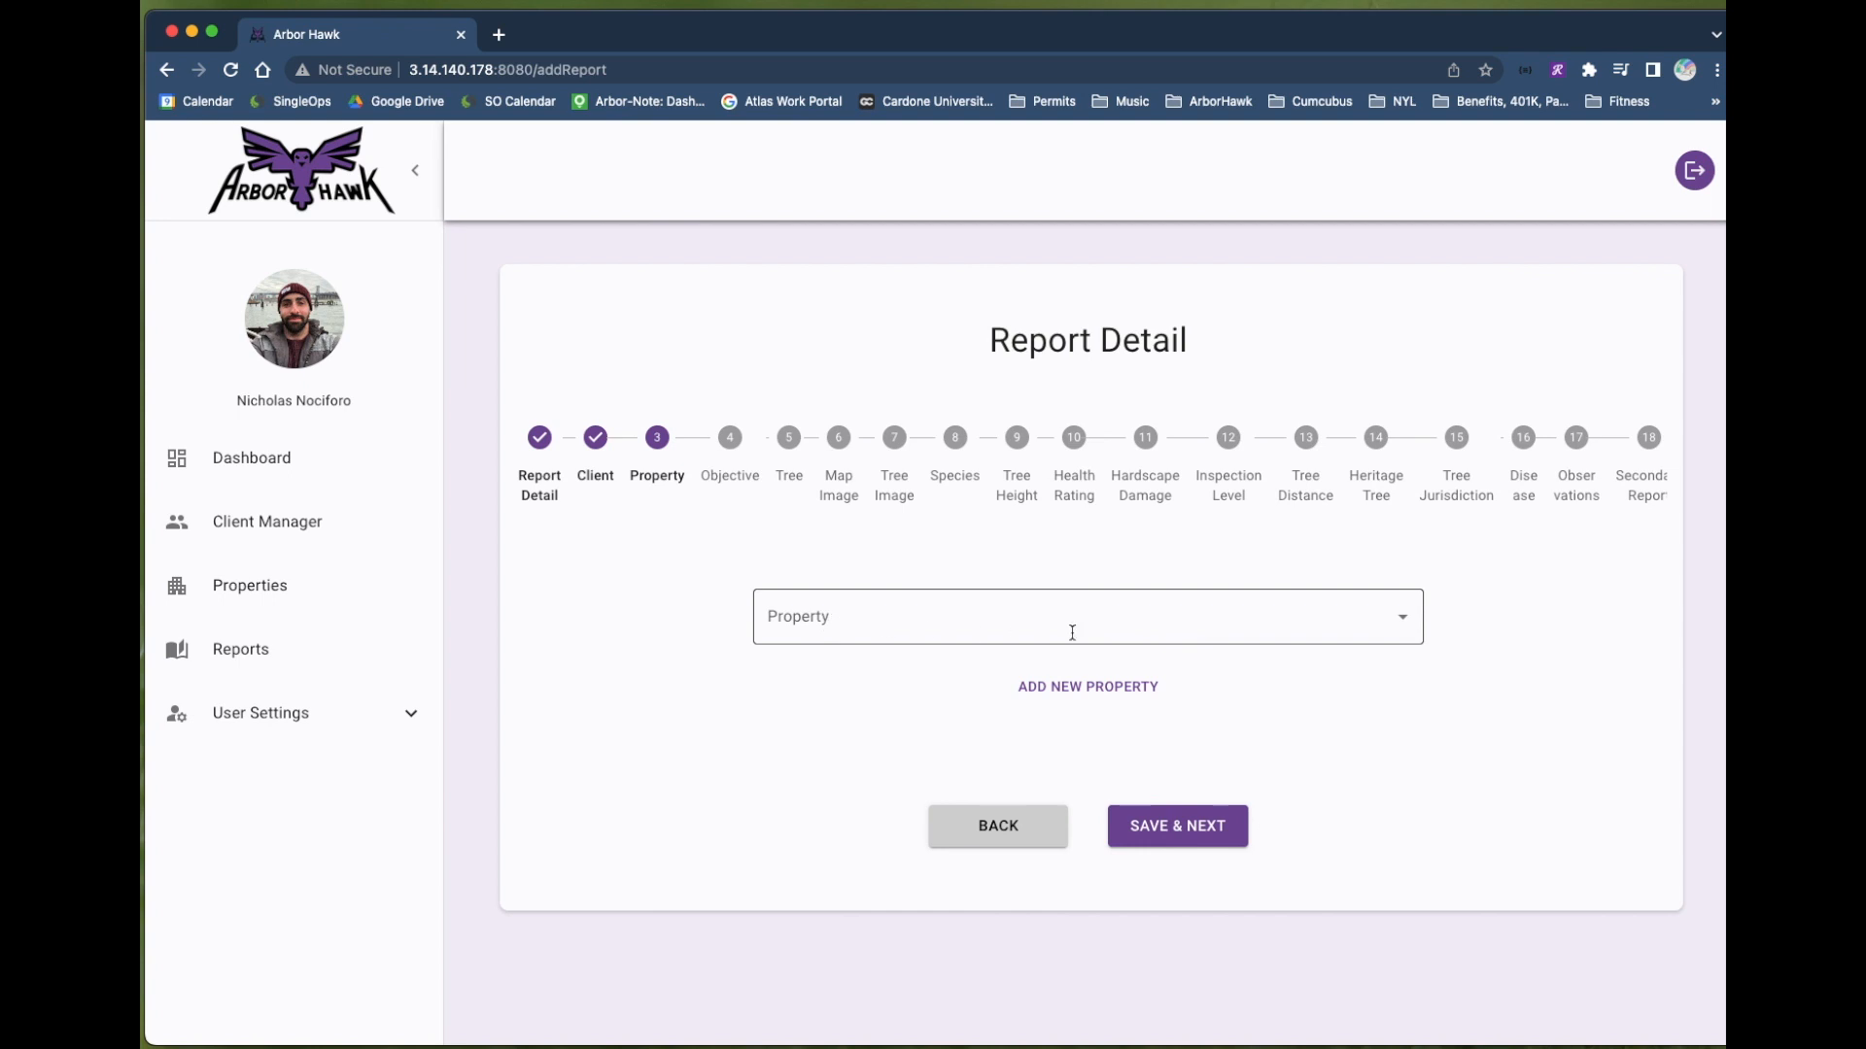
- Set the report's property to Elton John's Malibu House and save it
click(1396, 625)
click(998, 685)
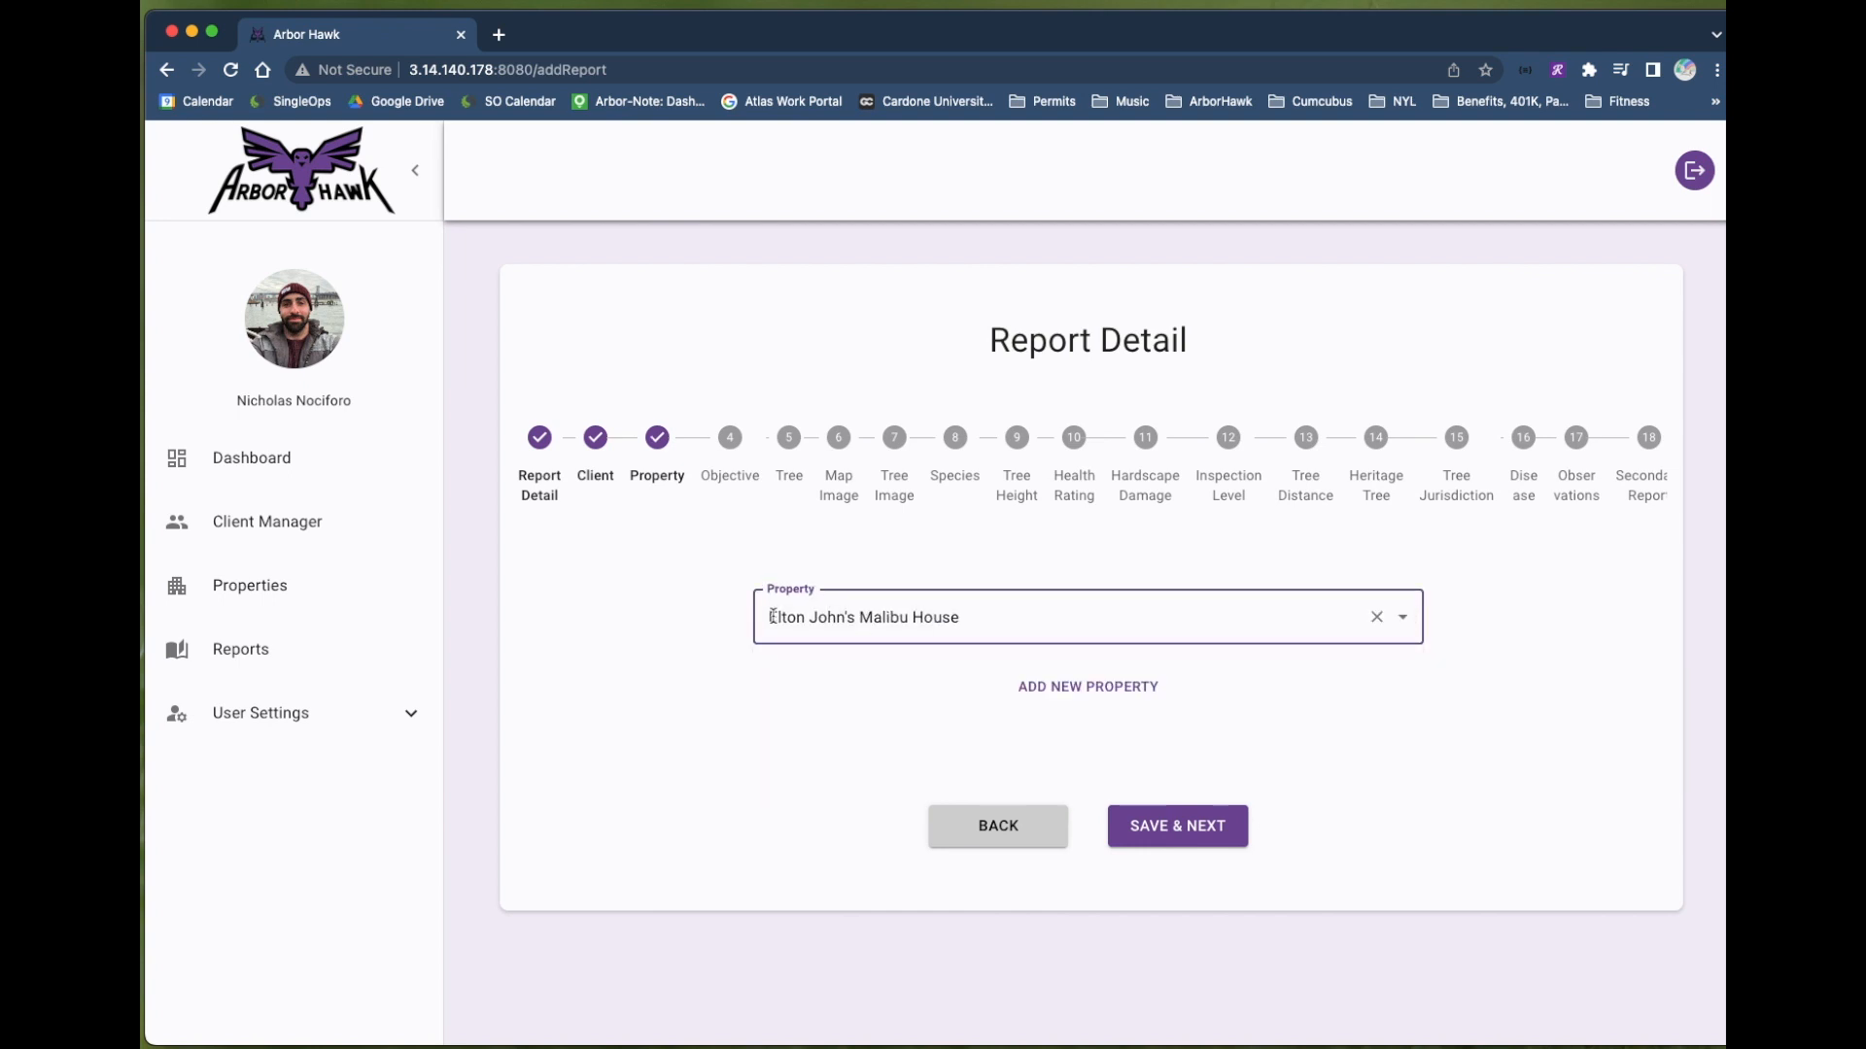
click(1169, 828)
- Enter the objective "The Objective of this report is to inspect Elton's elm for safety concerns." and save it
click(1073, 623)
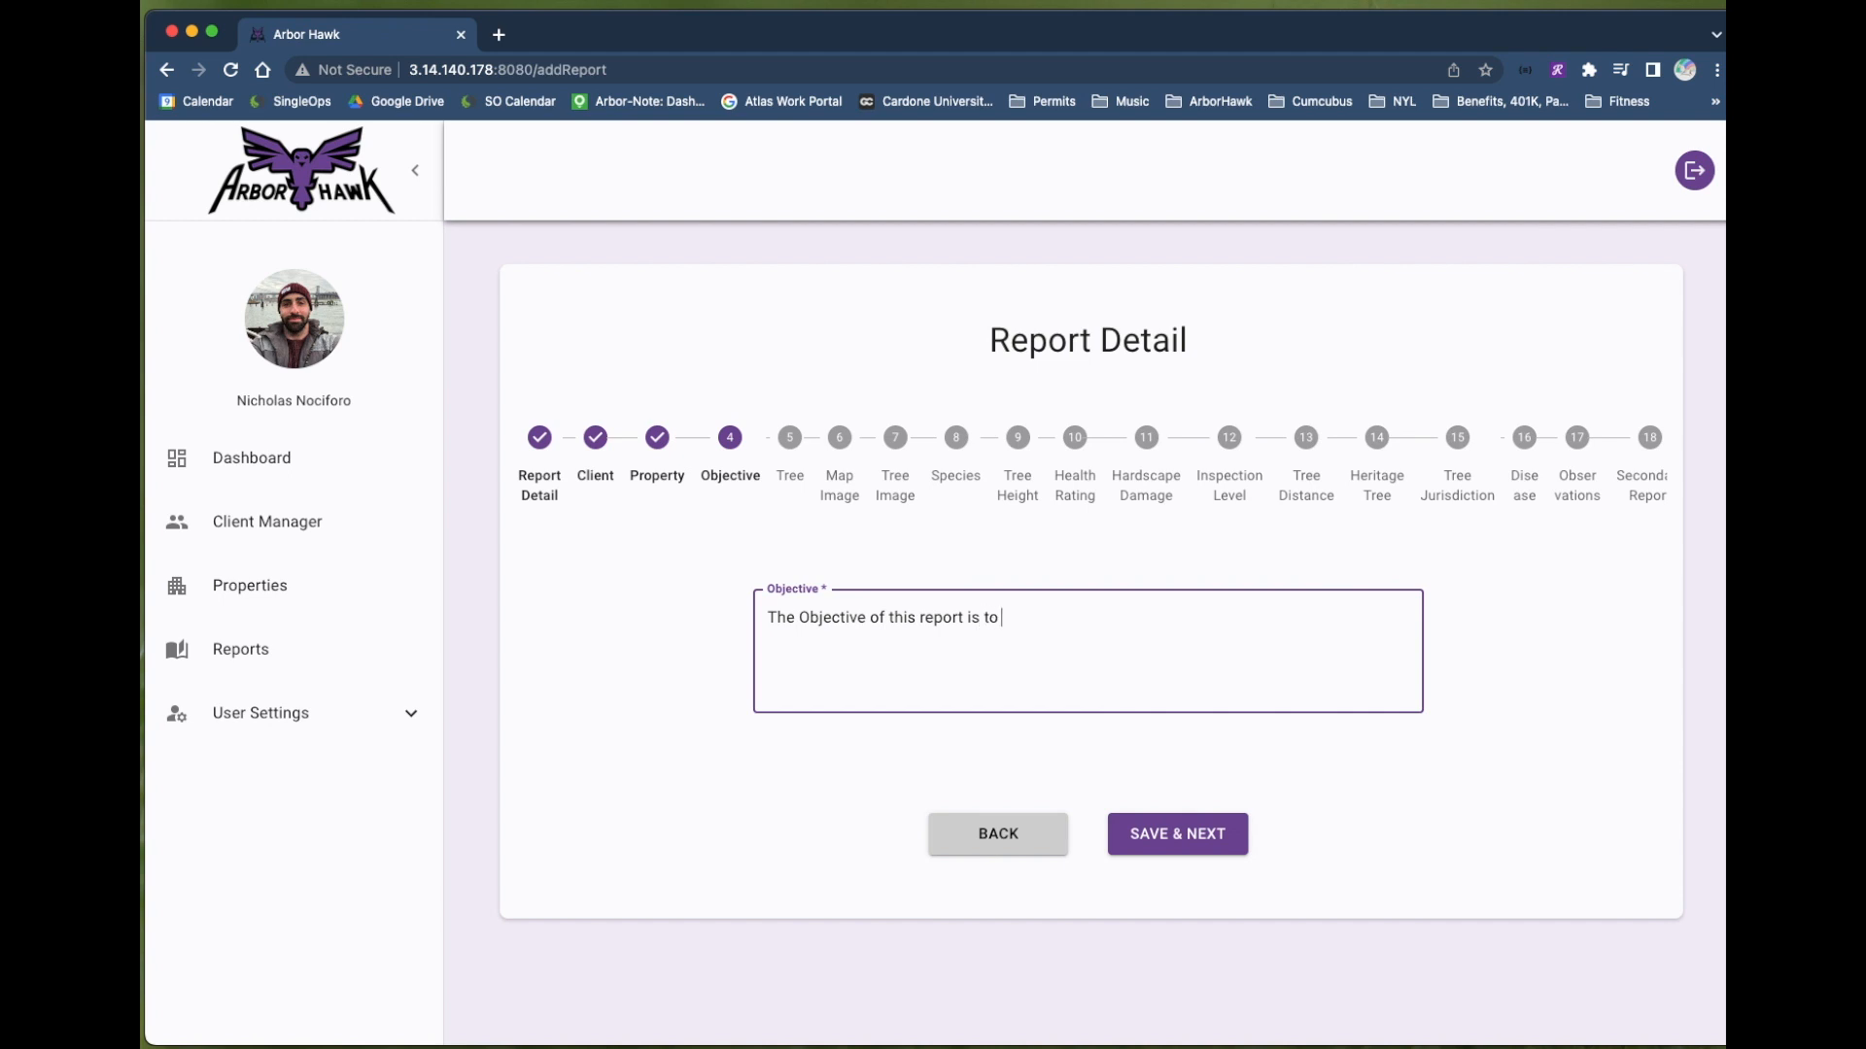
text(inspect eElton's elm for saftey)
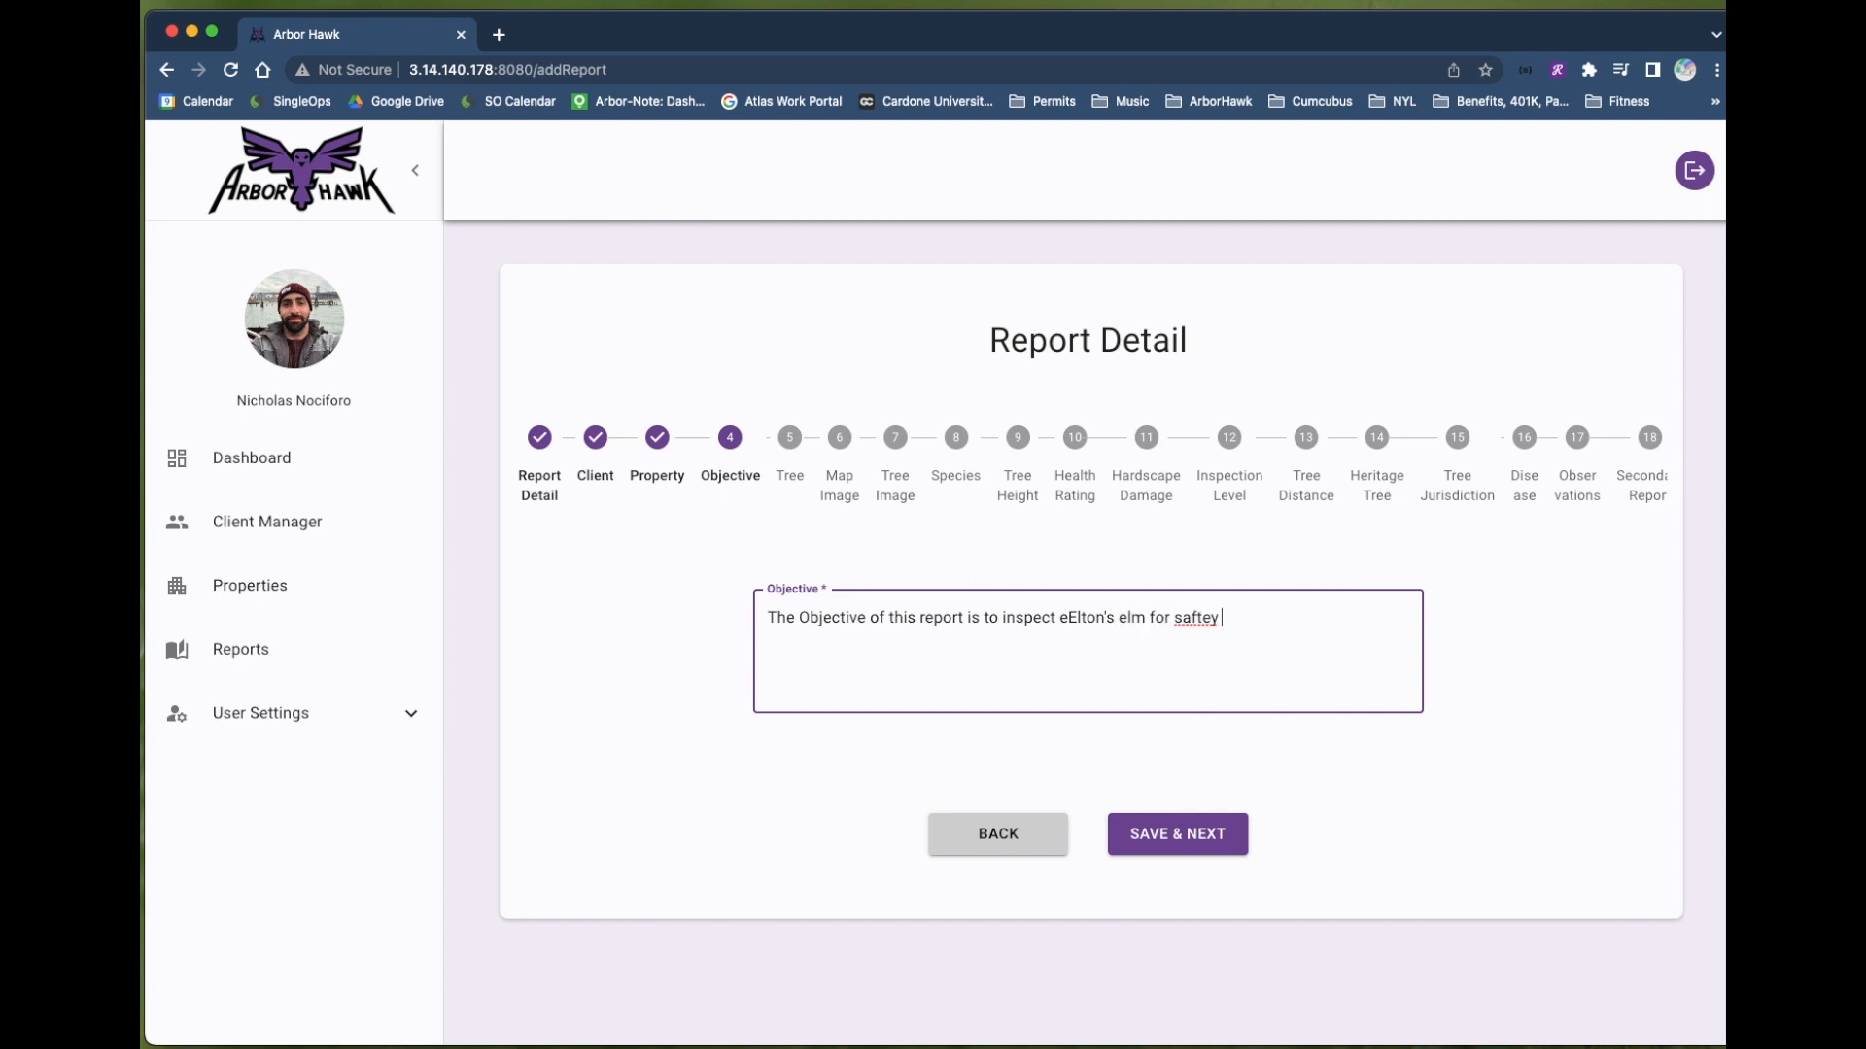
text(afety conce)
click(1069, 618)
key(BackSpace)
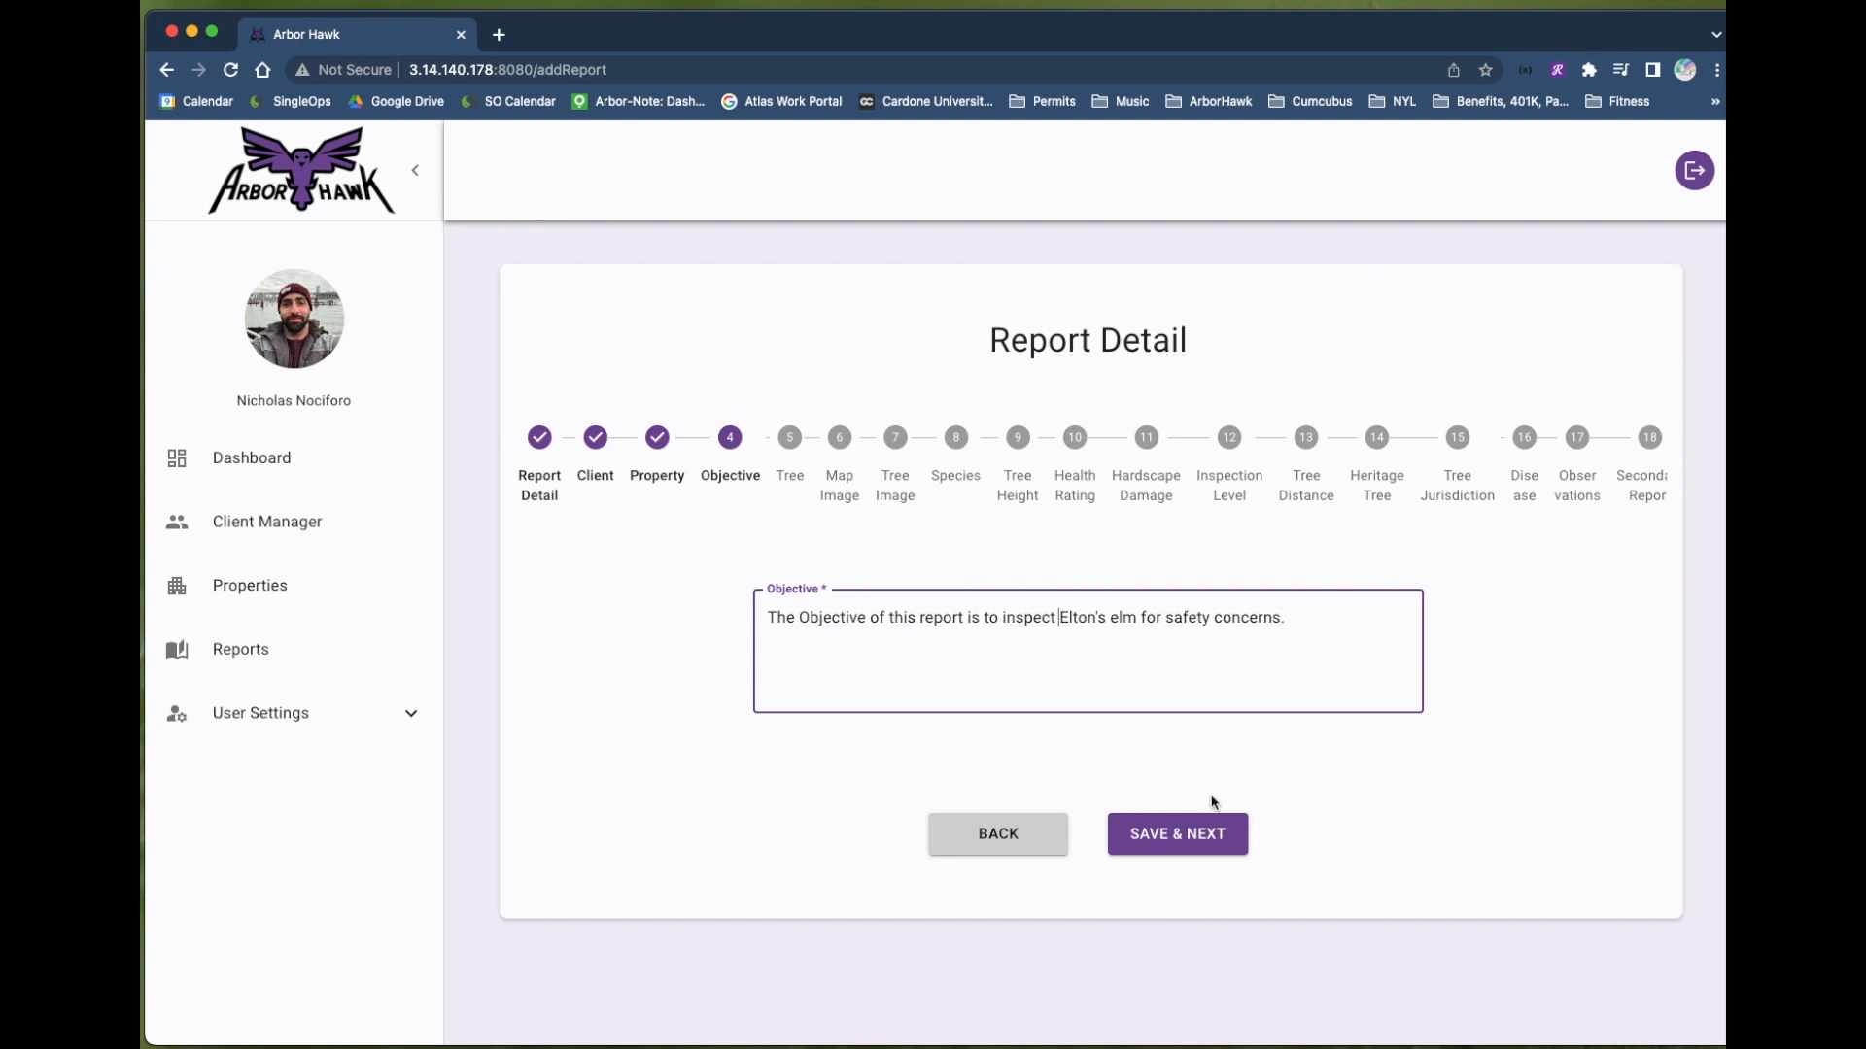
click(1202, 848)
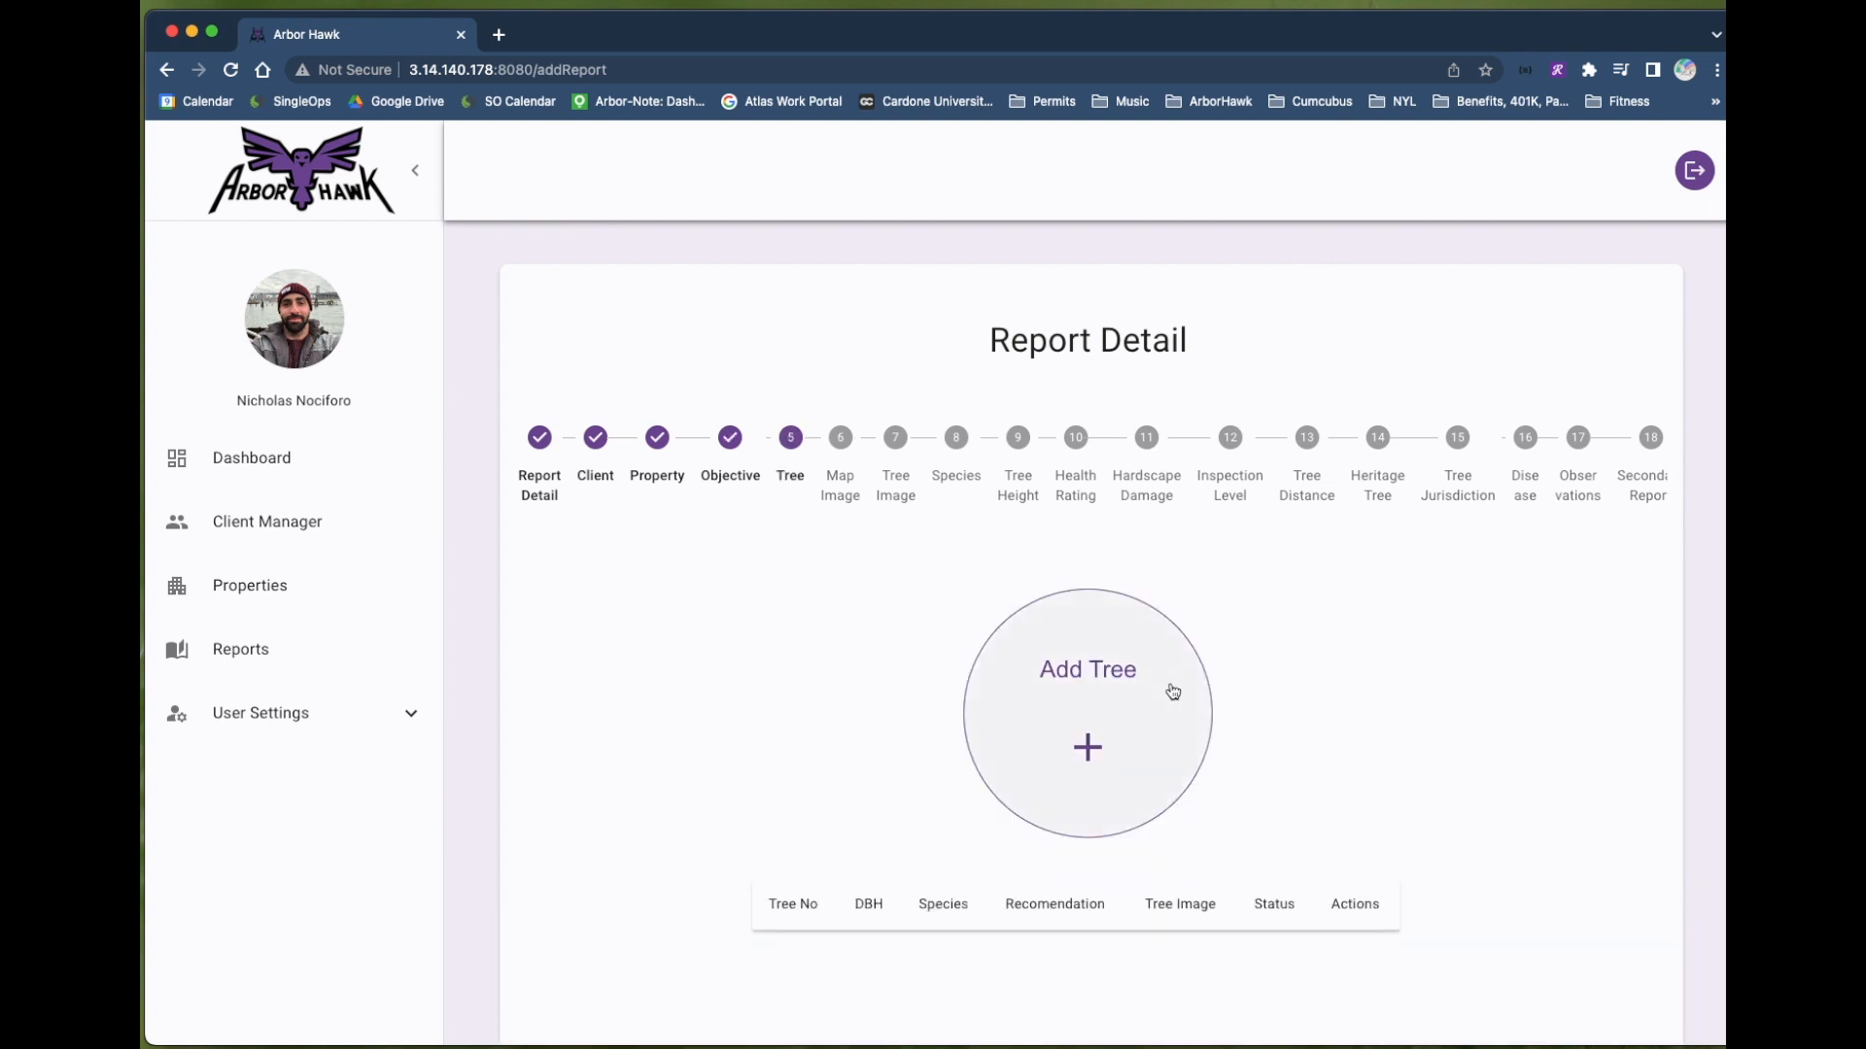
- Add a tree, place its map marker on the trees between the gray-roofed house and the neighbouring pool house, and save the location
click(1117, 672)
scroll(1449, 748, down, 3)
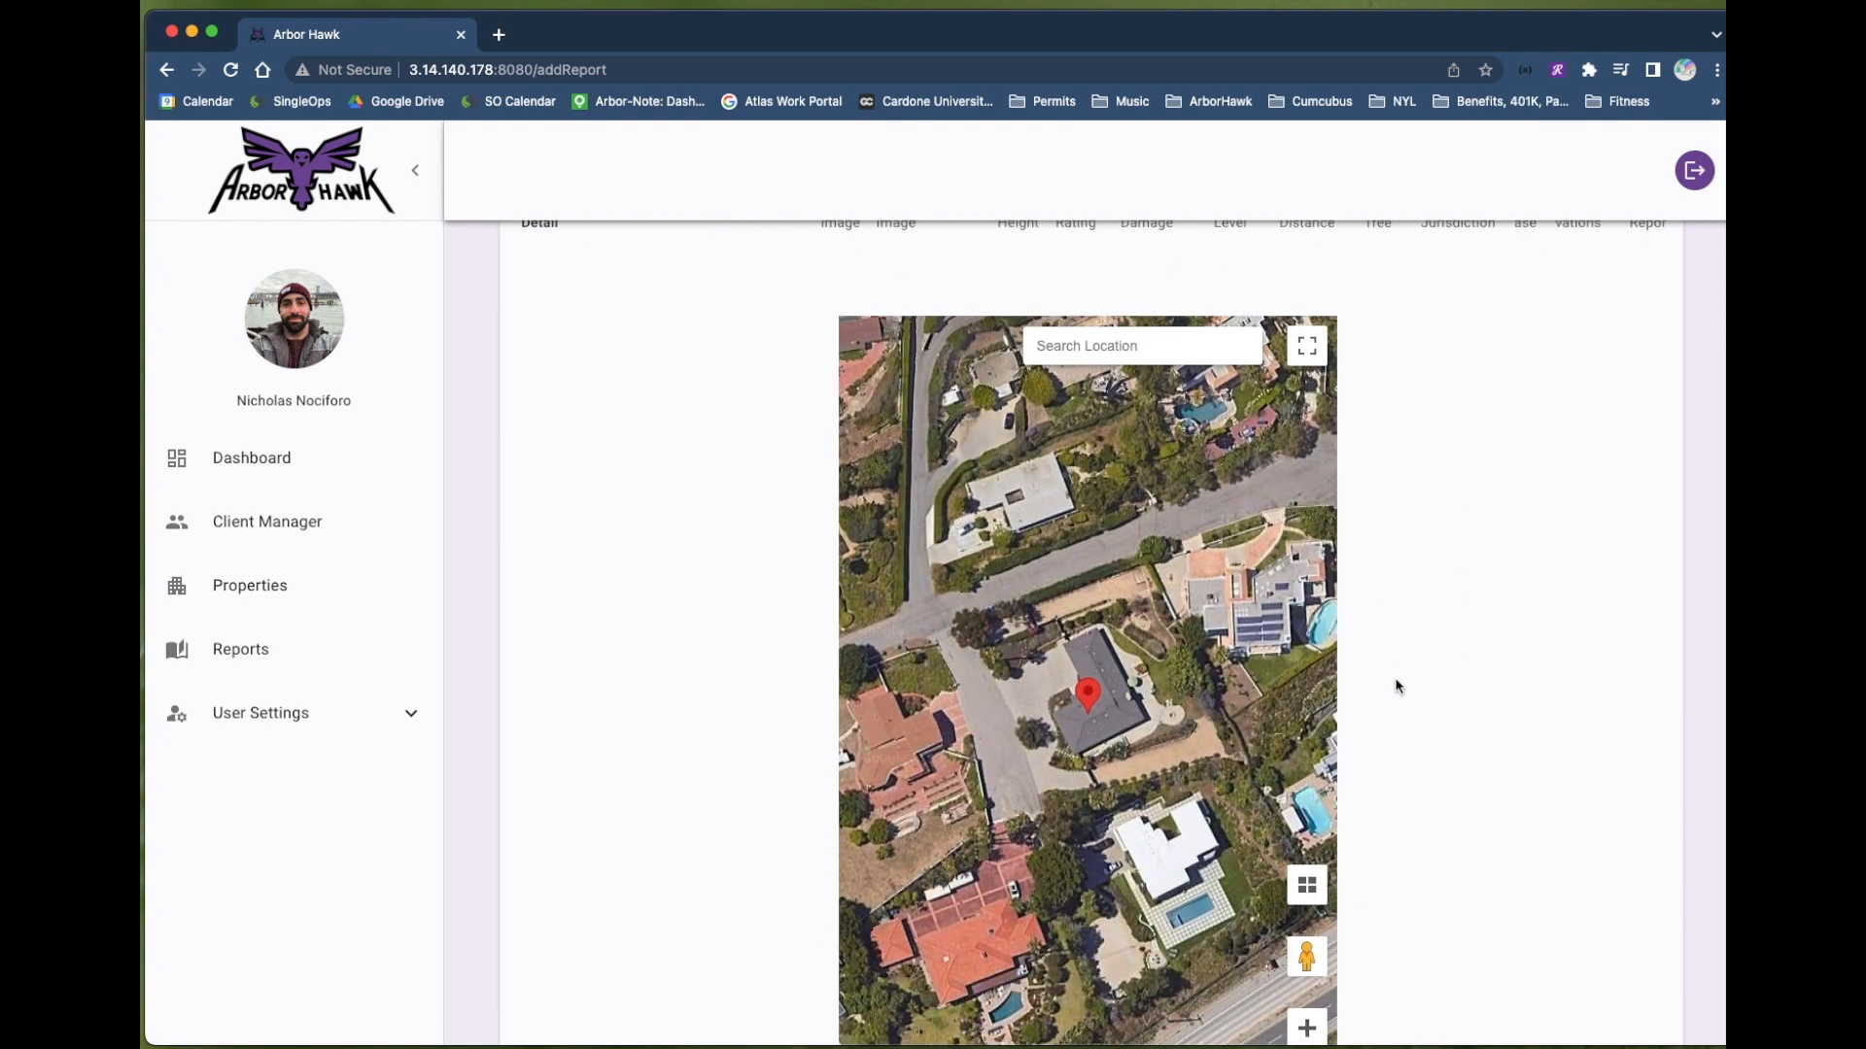
drag(1177, 709, 1088, 598)
drag(1011, 838, 1115, 779)
drag(1014, 677, 1087, 710)
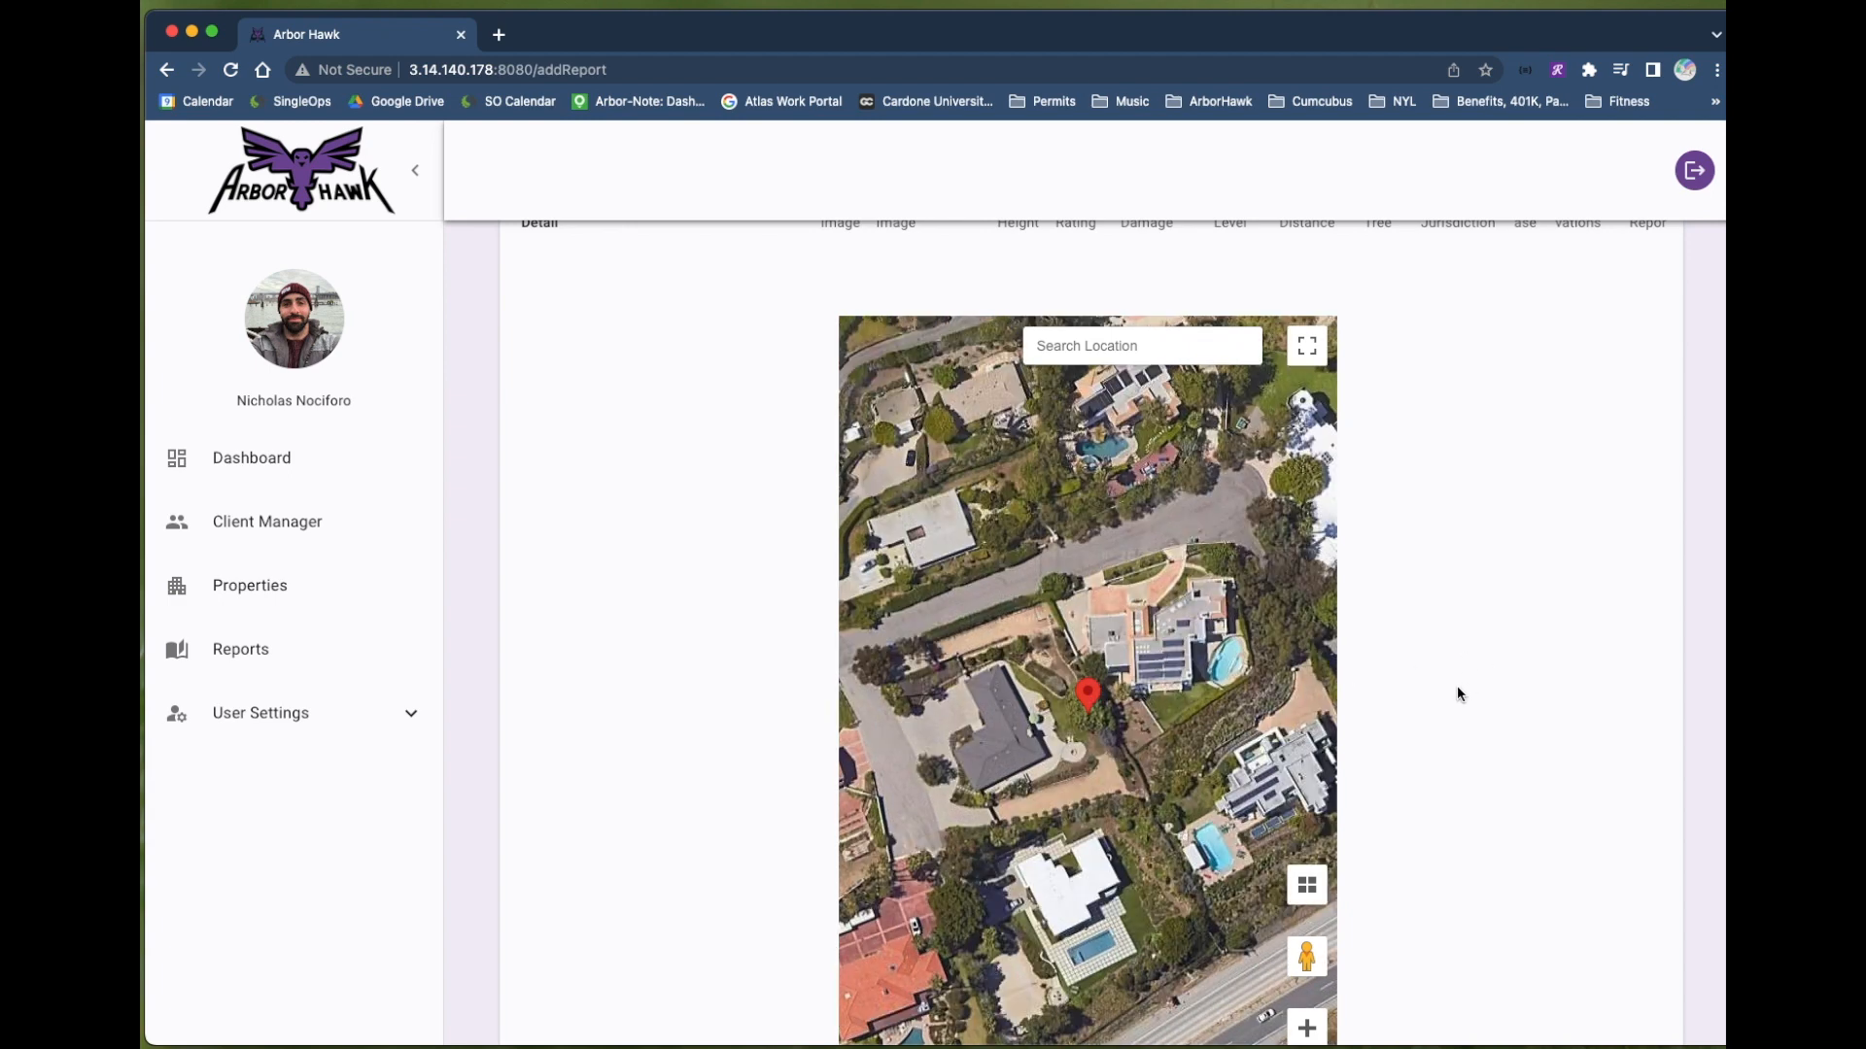
scroll(1457, 694, down, 3)
click(1188, 929)
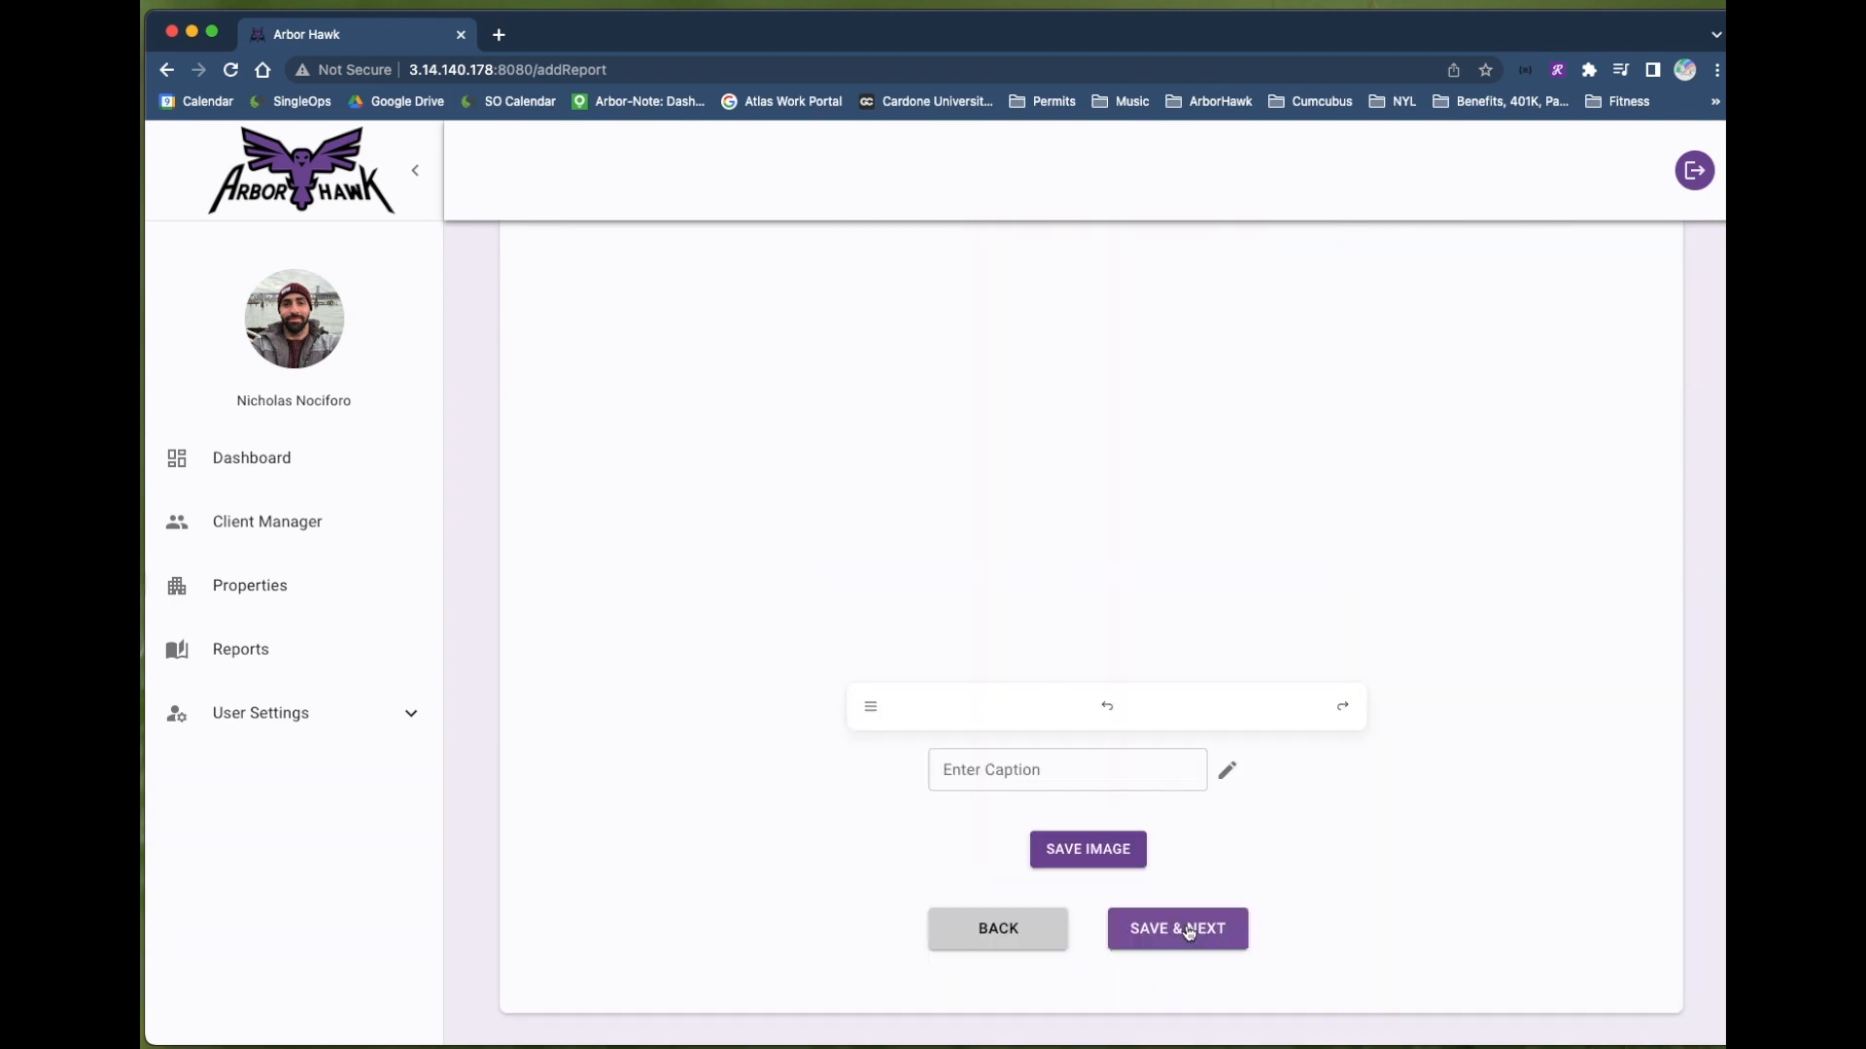
- Draw an ellipse on the map image over the road and hedge just above the gray-roofed house
scroll(1491, 645, up, 2)
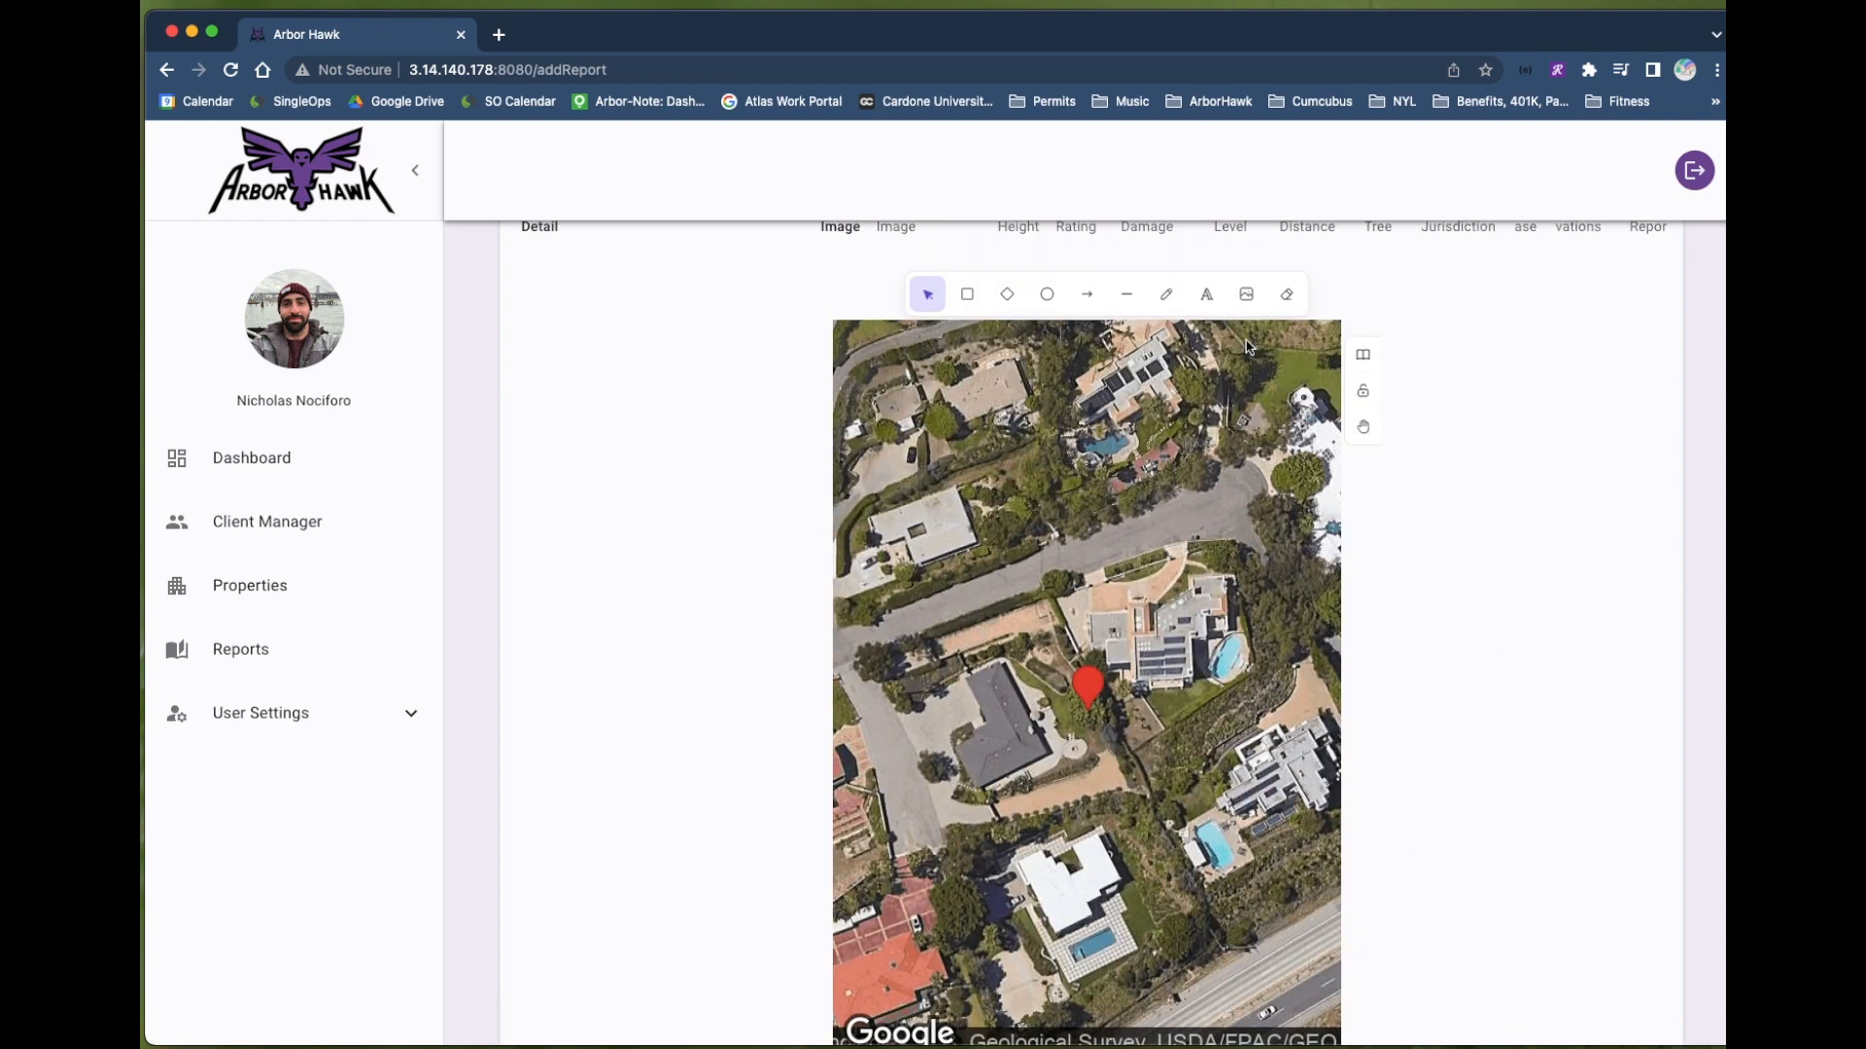
click(1047, 294)
drag(915, 484, 1107, 631)
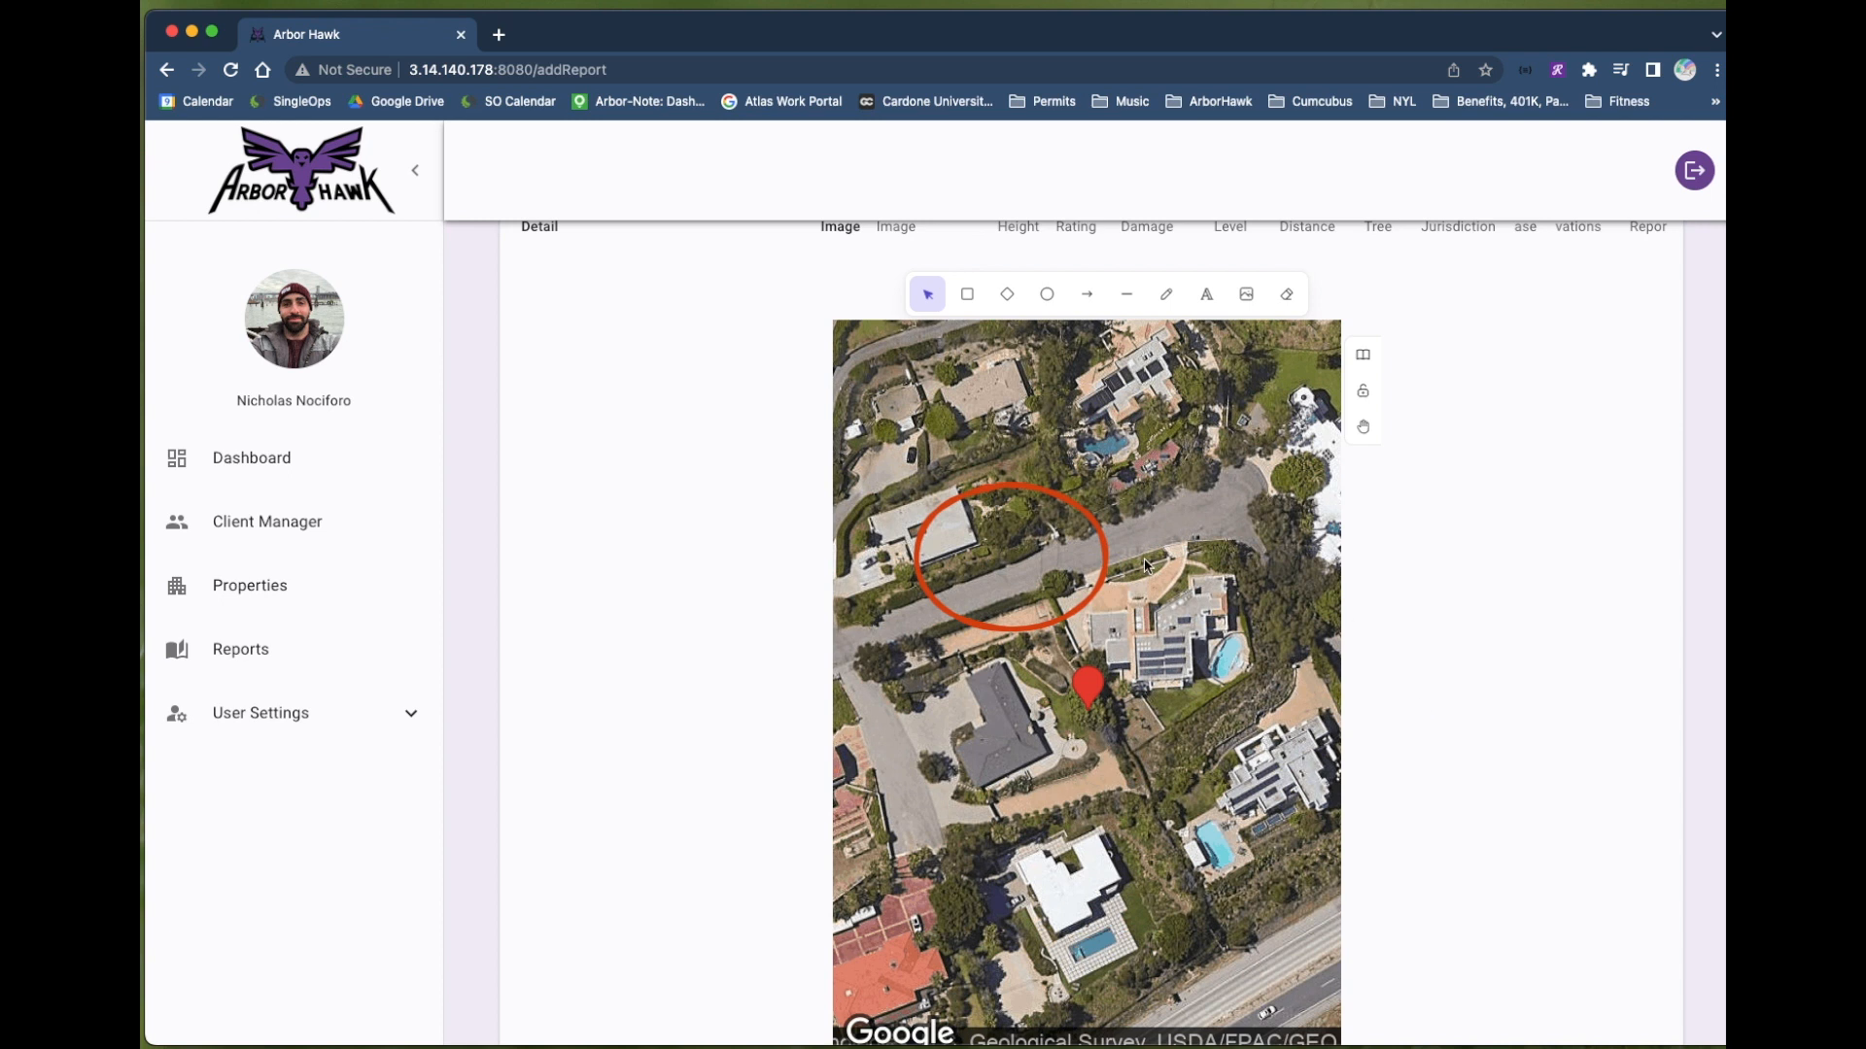
- Caption the map image "this is the tree", save the image and continue to the tree image stage
scroll(1382, 746, down, 3)
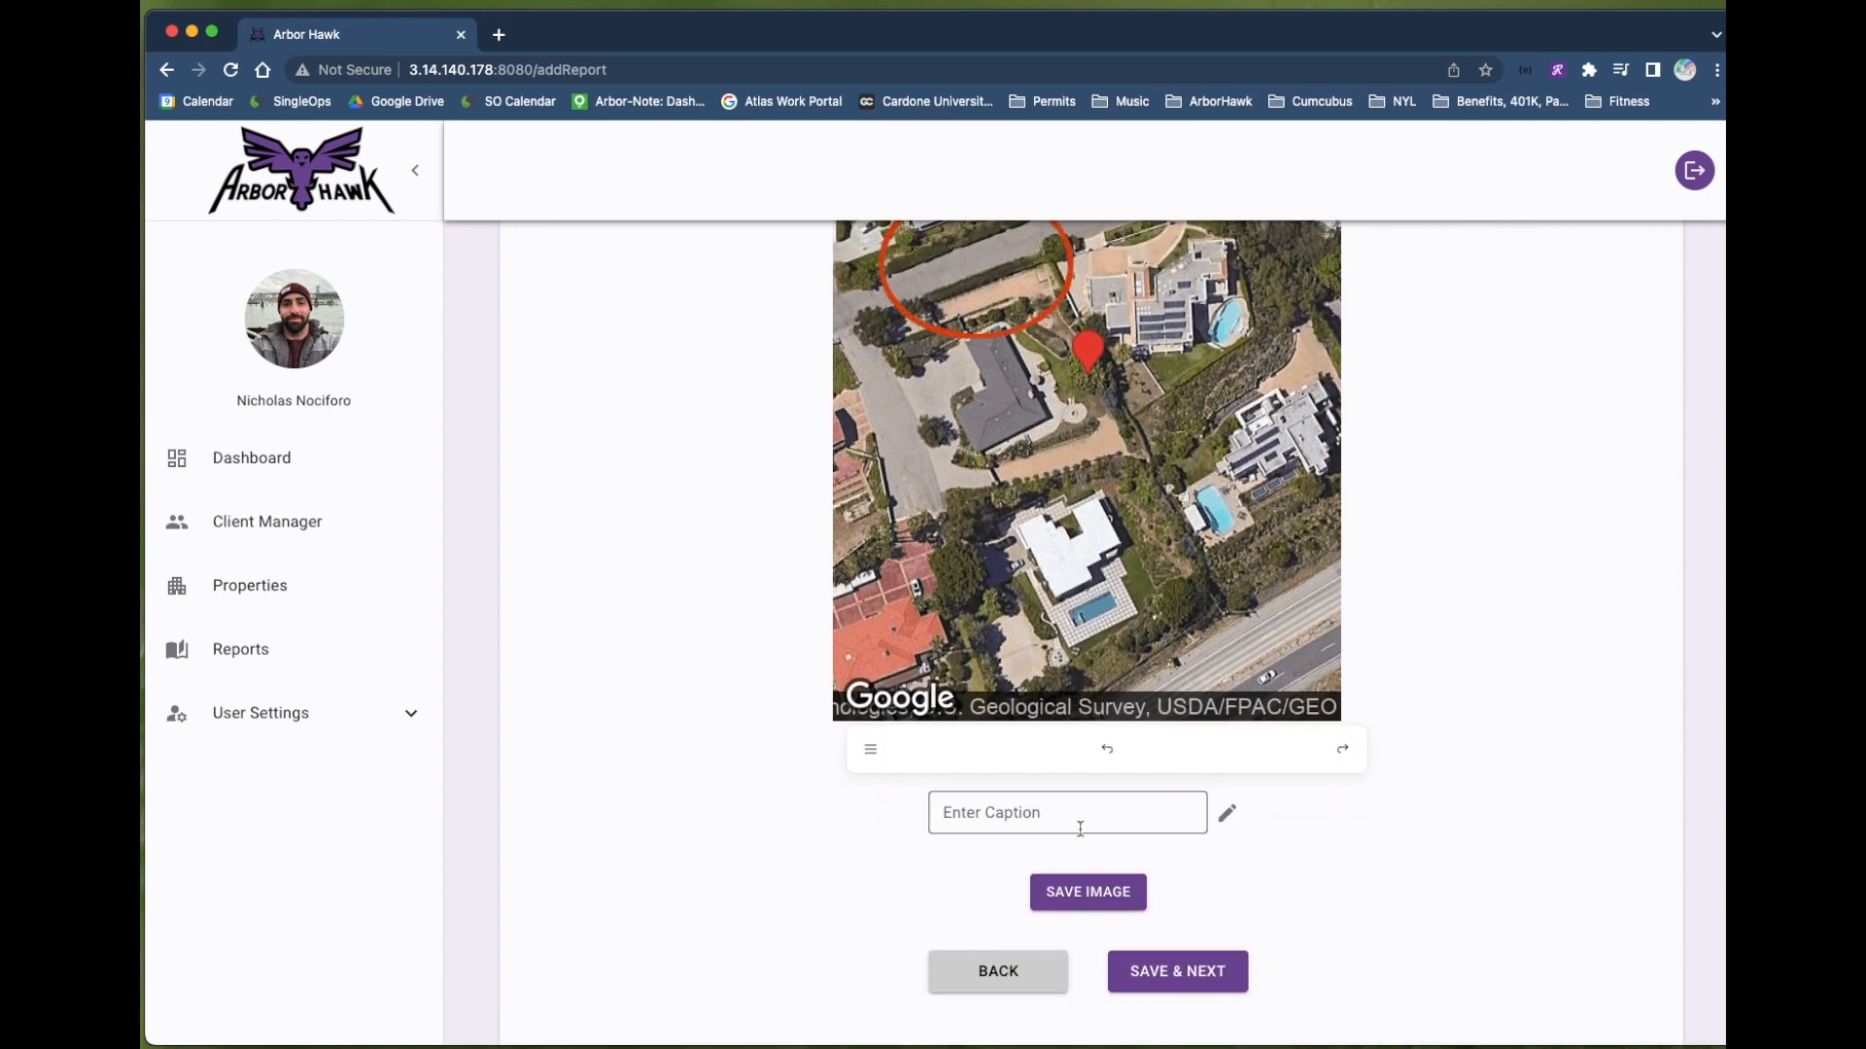
click(1079, 826)
text(this )
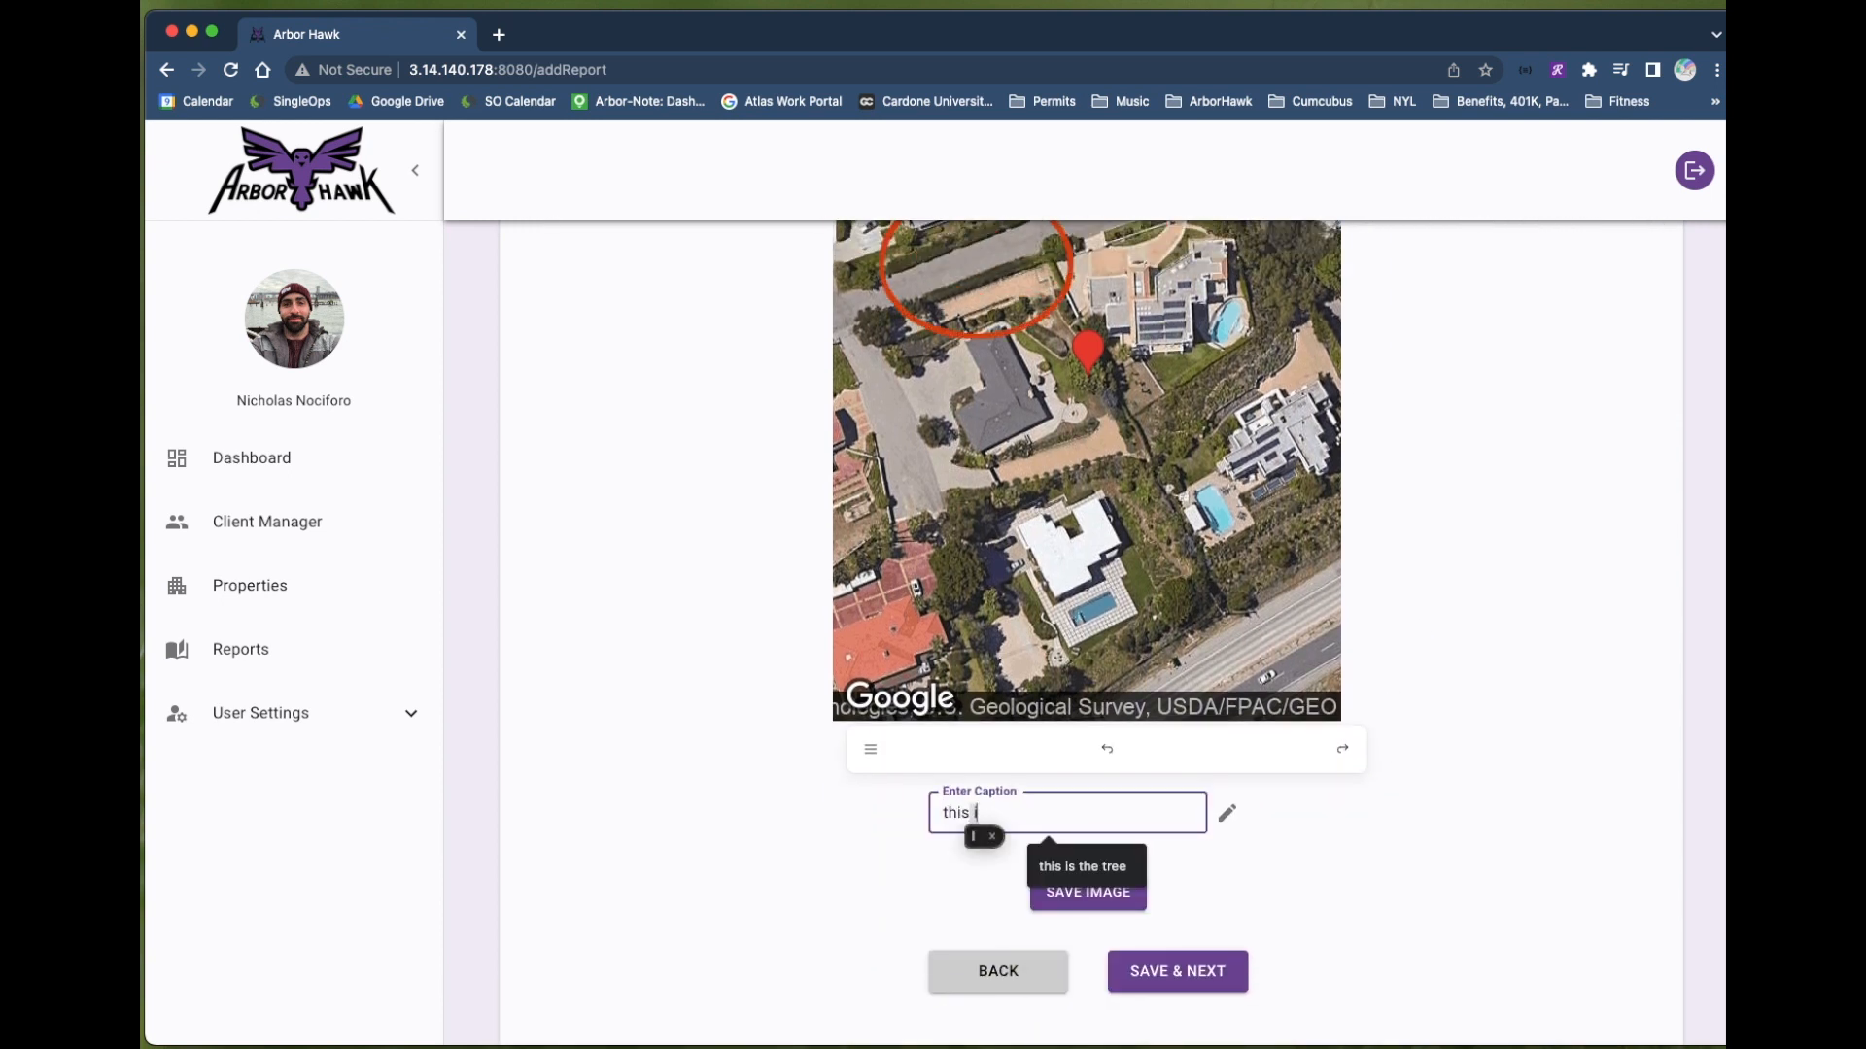
text(is the tree)
click(1084, 890)
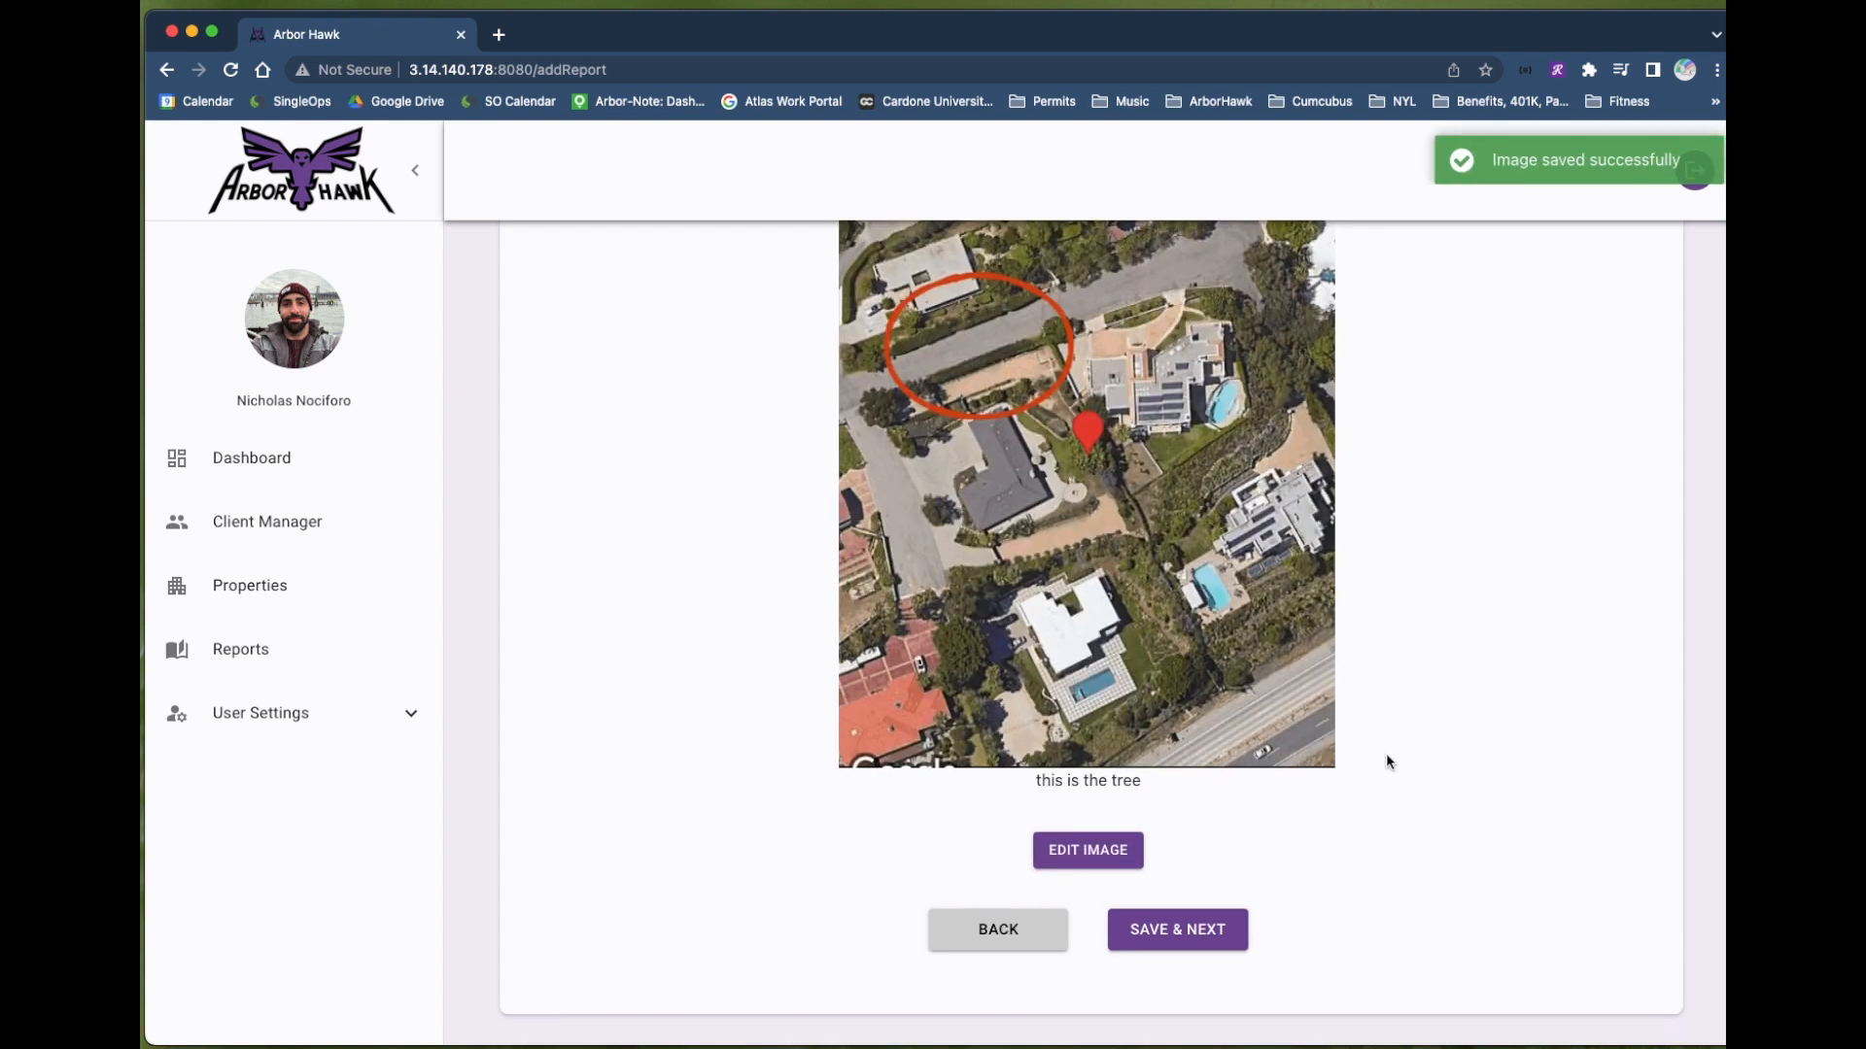
click(1195, 1011)
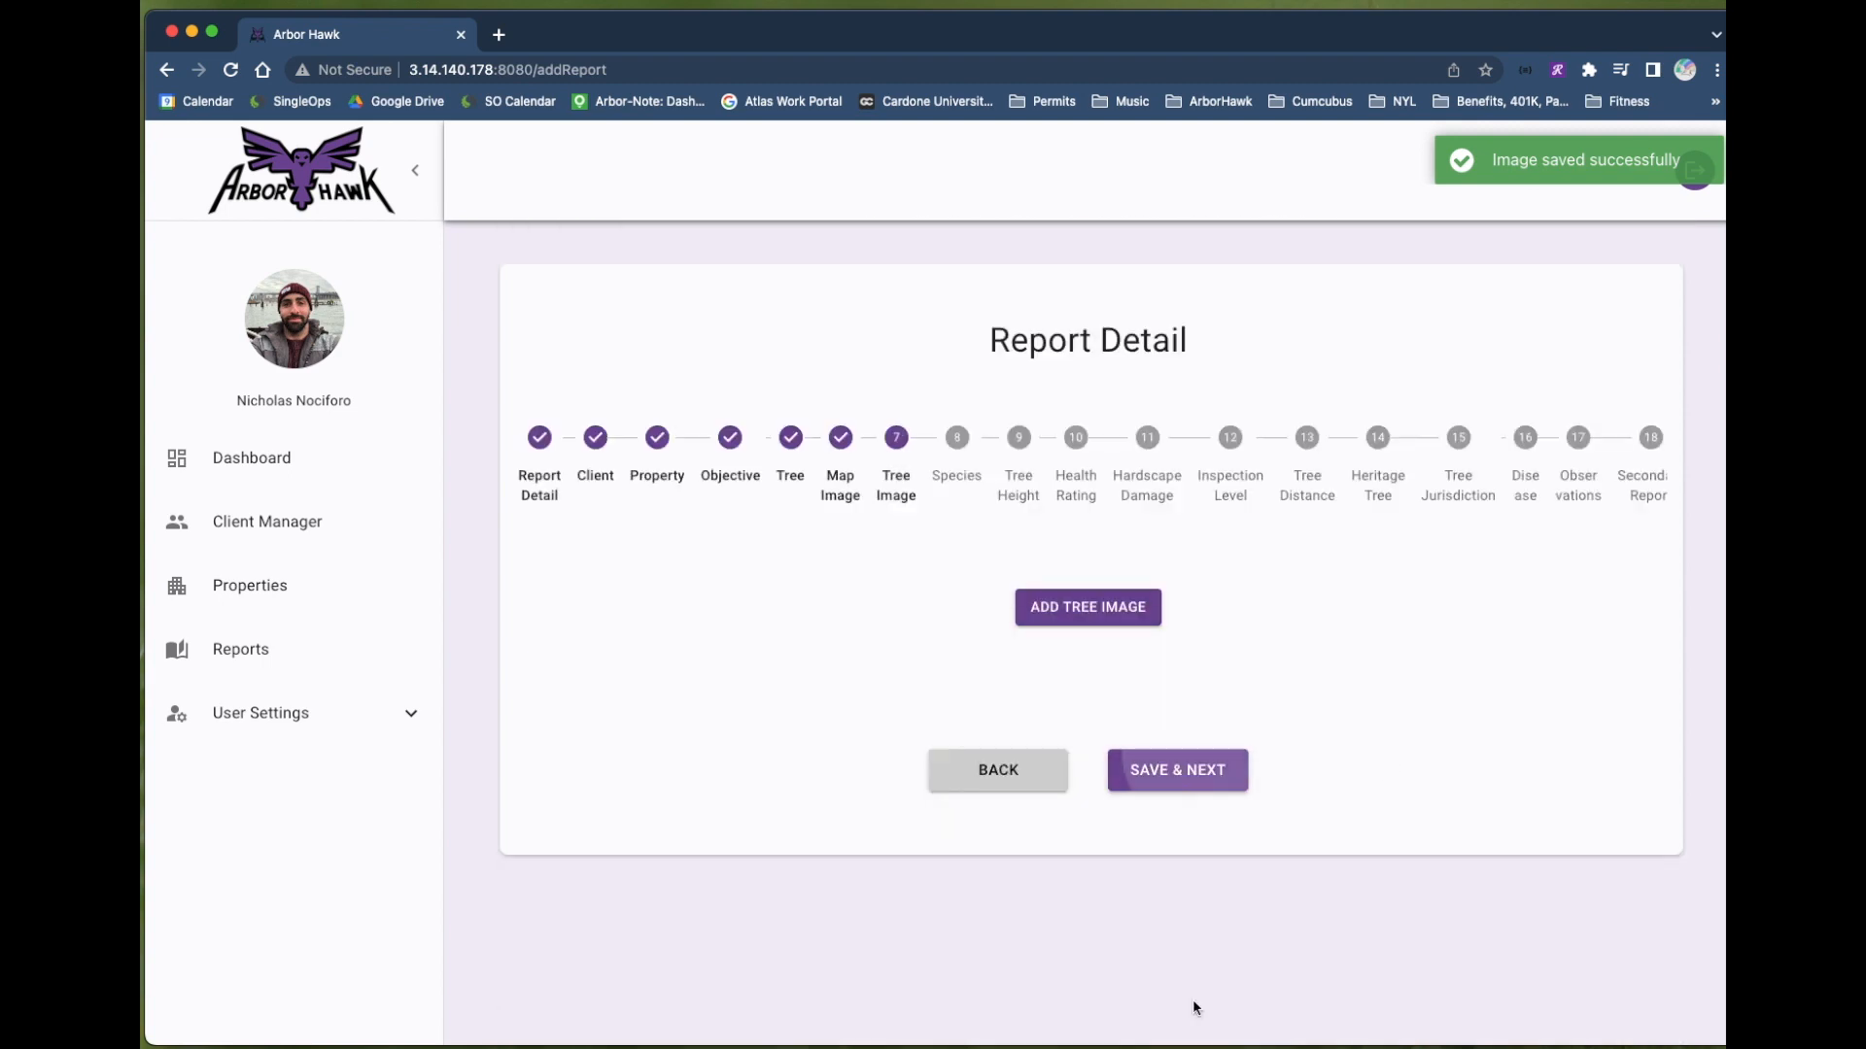
- Upload the picture "chinese elm 1" from the ARG Demo Pics folder as a tree image
click(1126, 612)
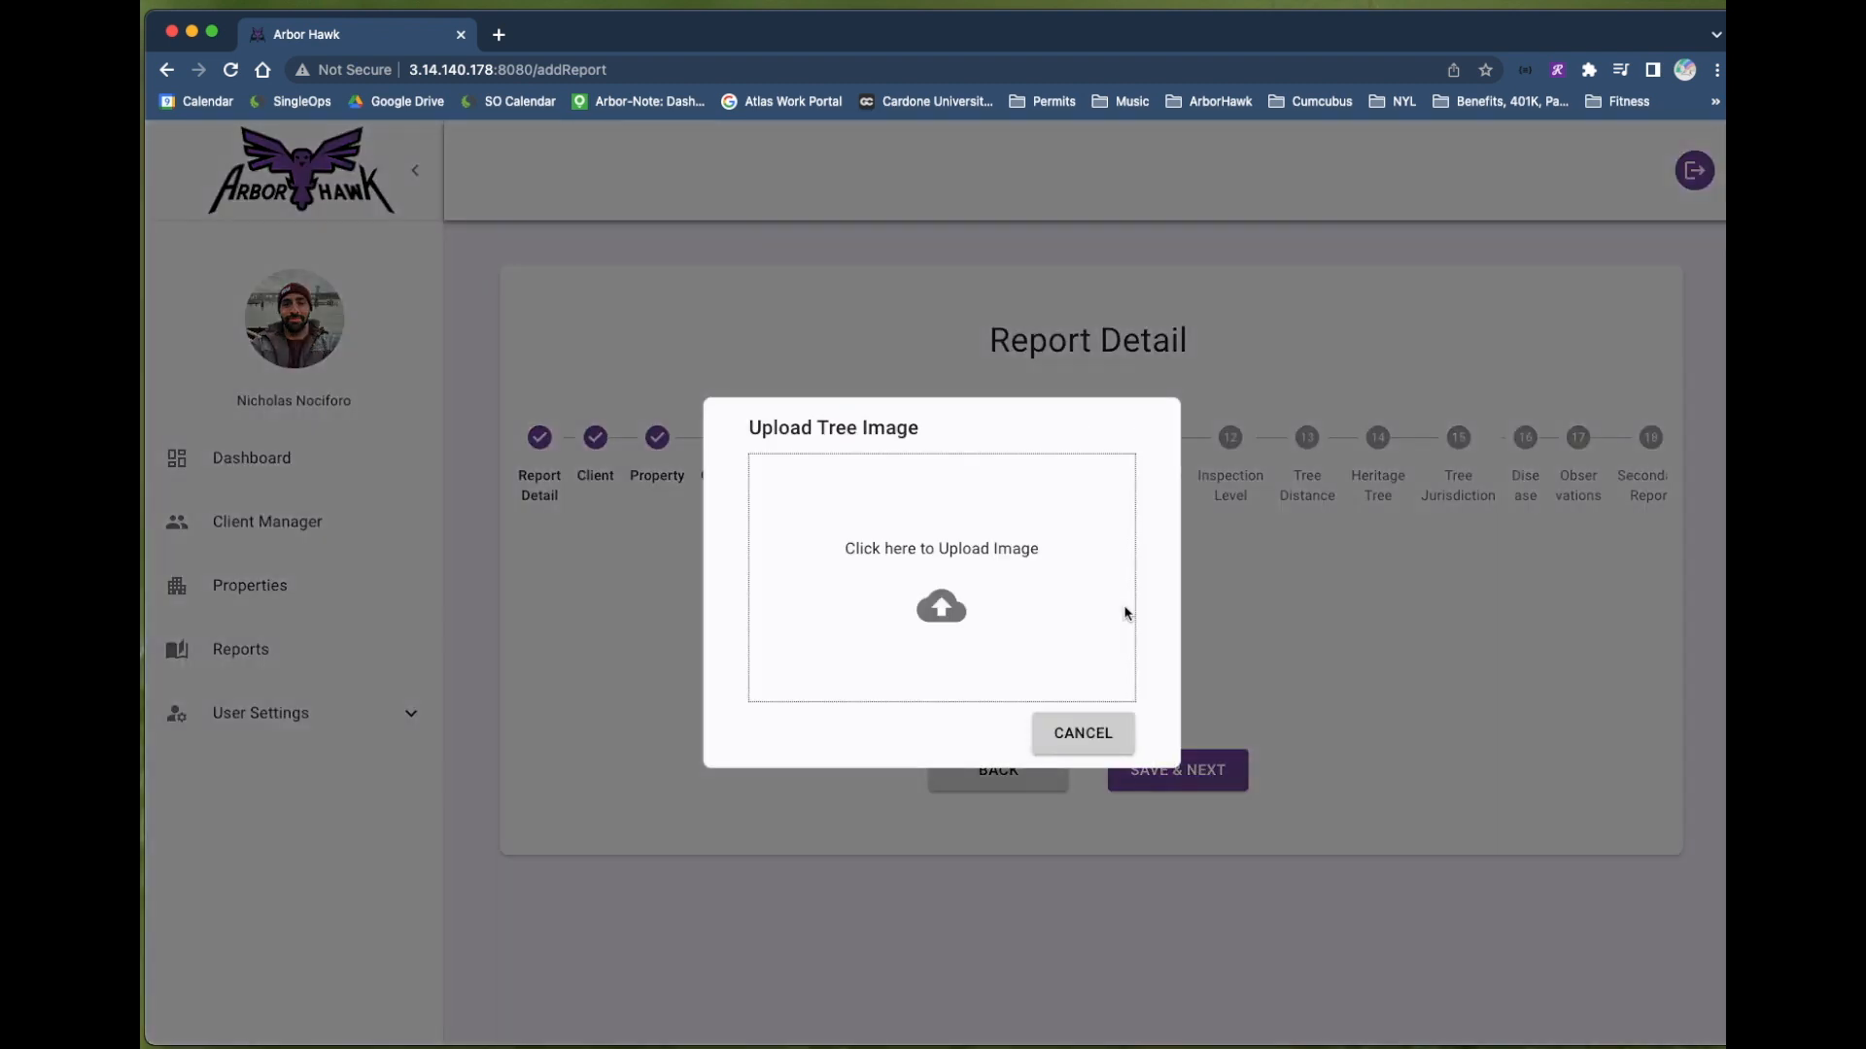
click(941, 615)
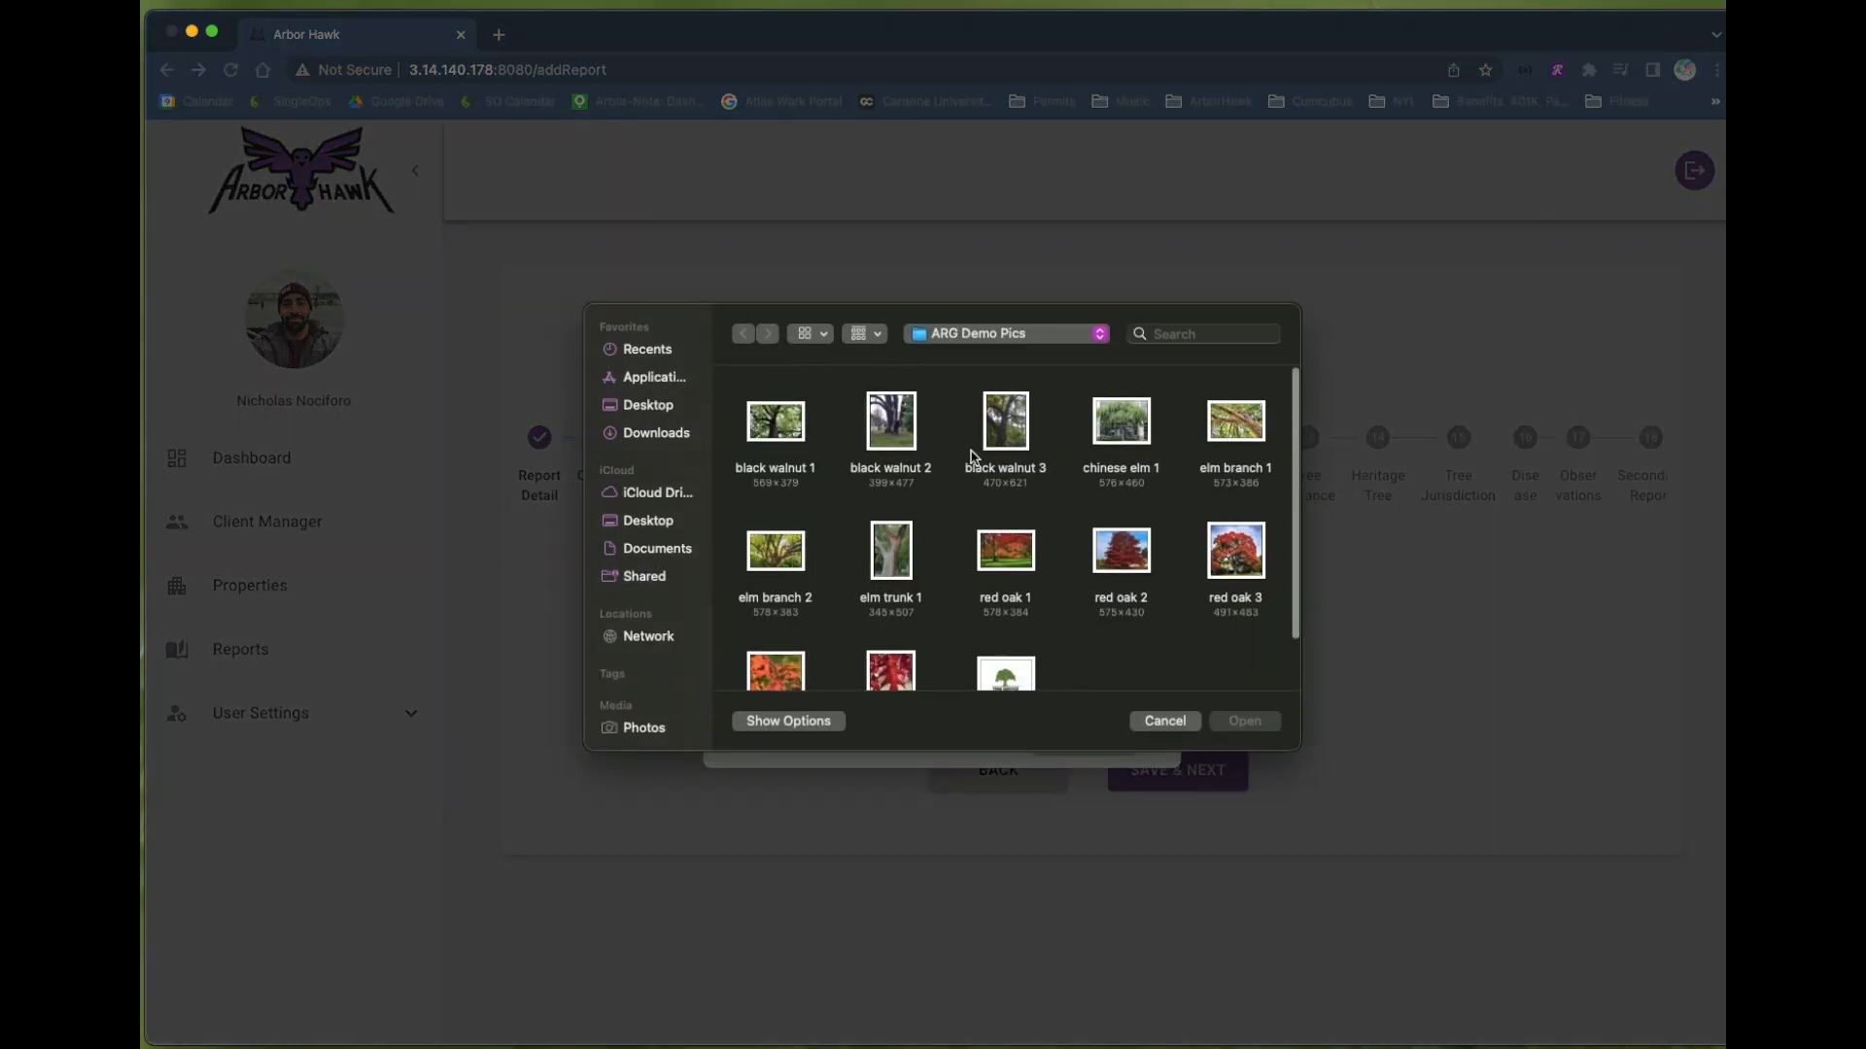
click(1123, 428)
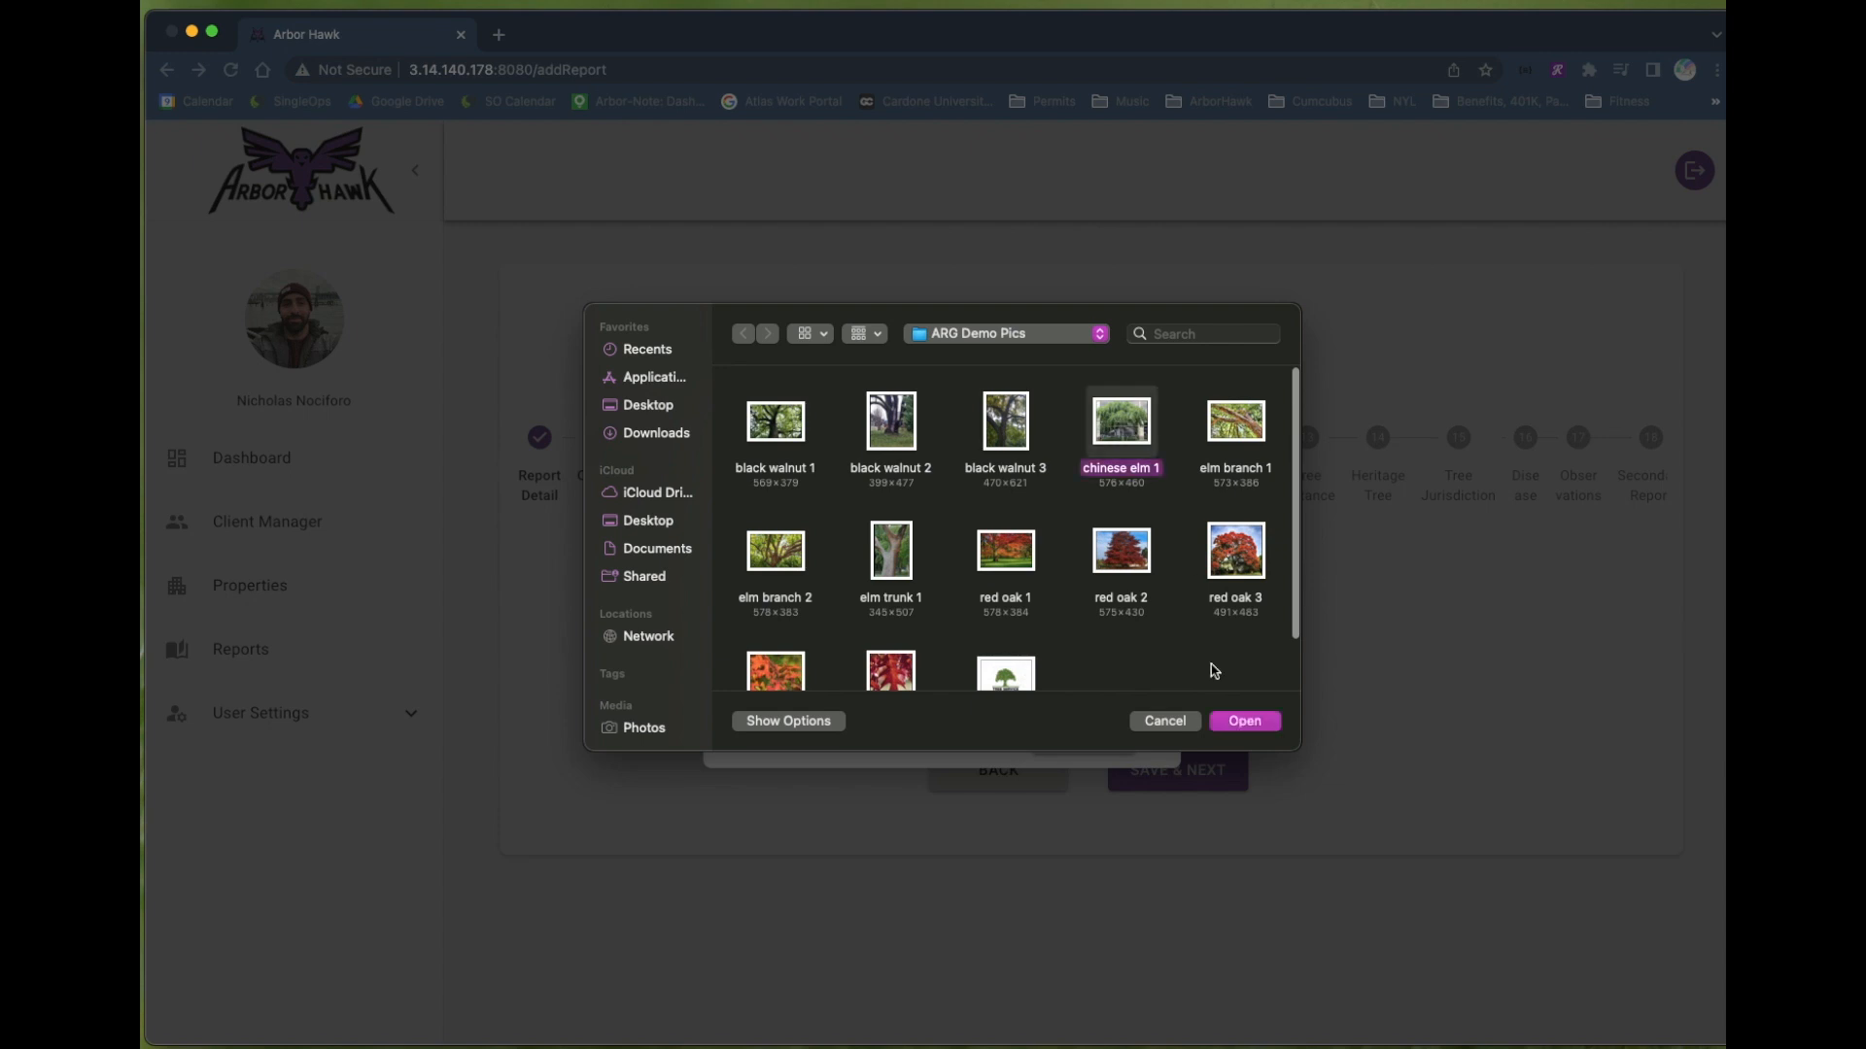
click(1231, 723)
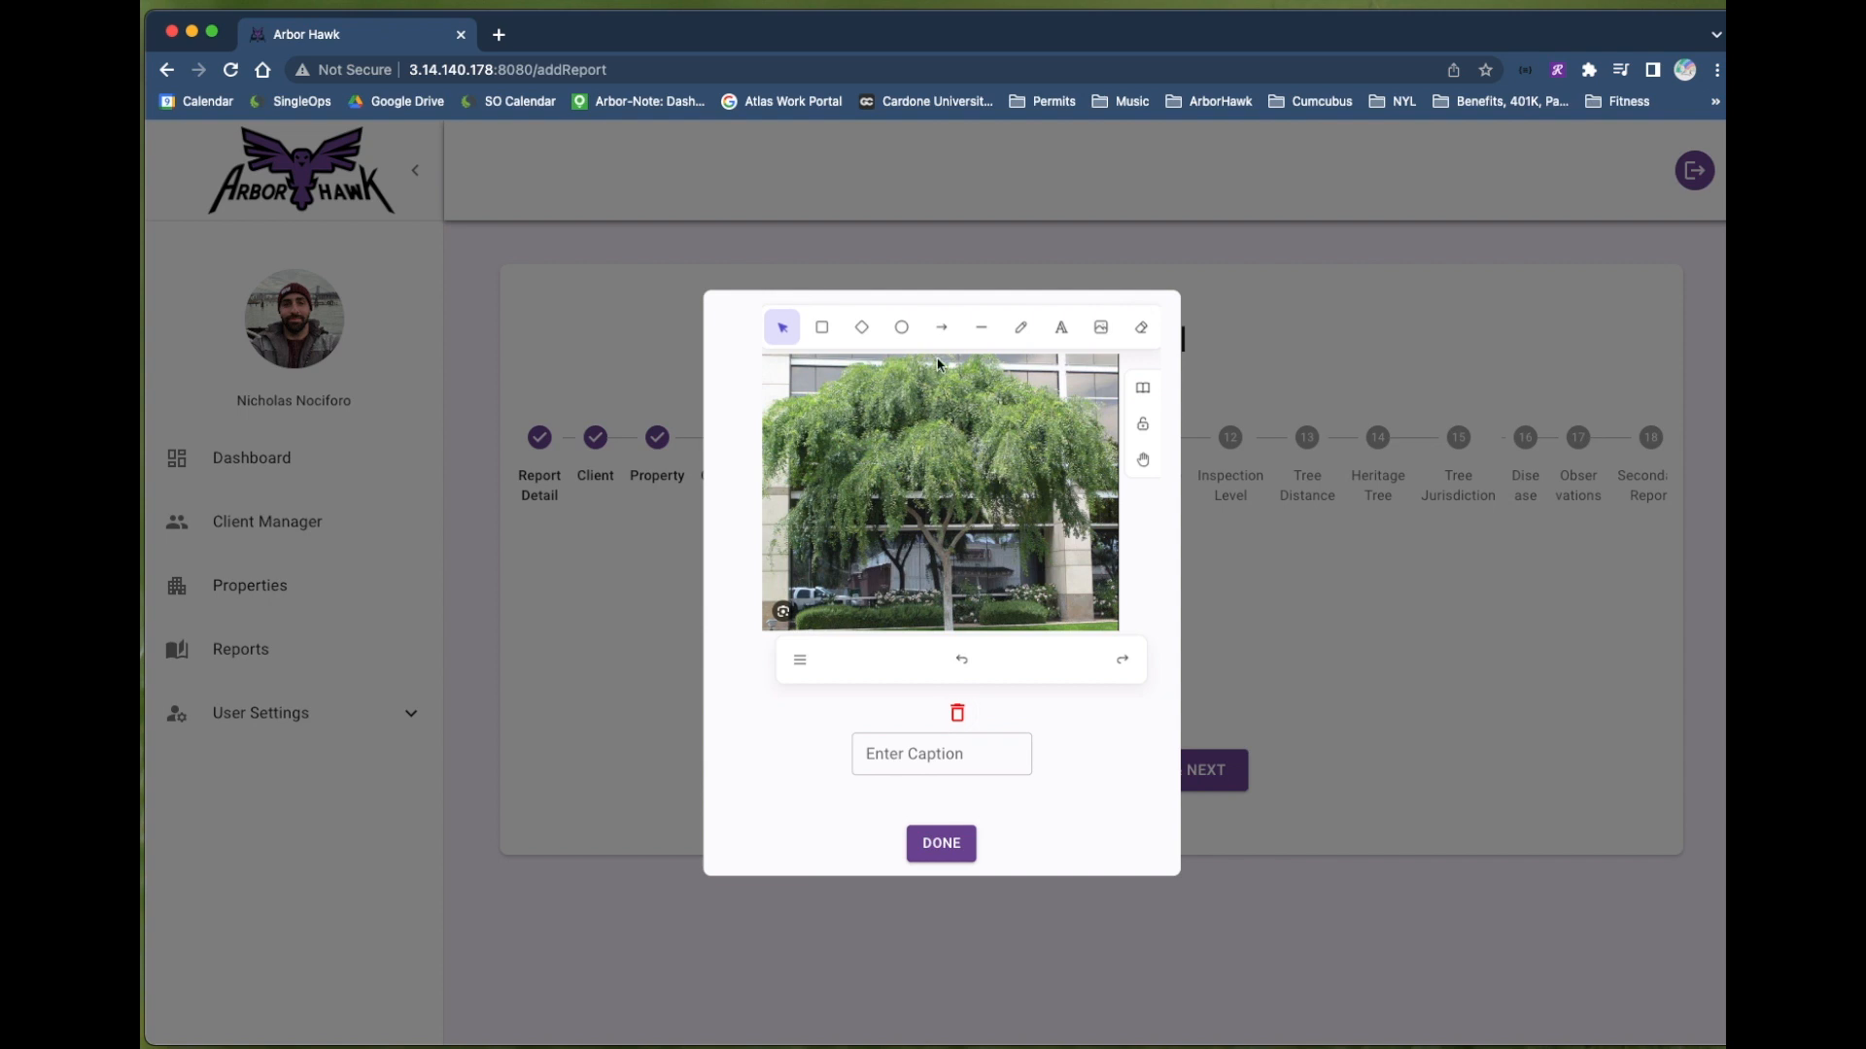
- Circle the upper trunk area in the tree photo and add the text "This is where the damage is" inside the circle
click(901, 327)
drag(880, 452, 1009, 581)
key(Escape)
click(1059, 329)
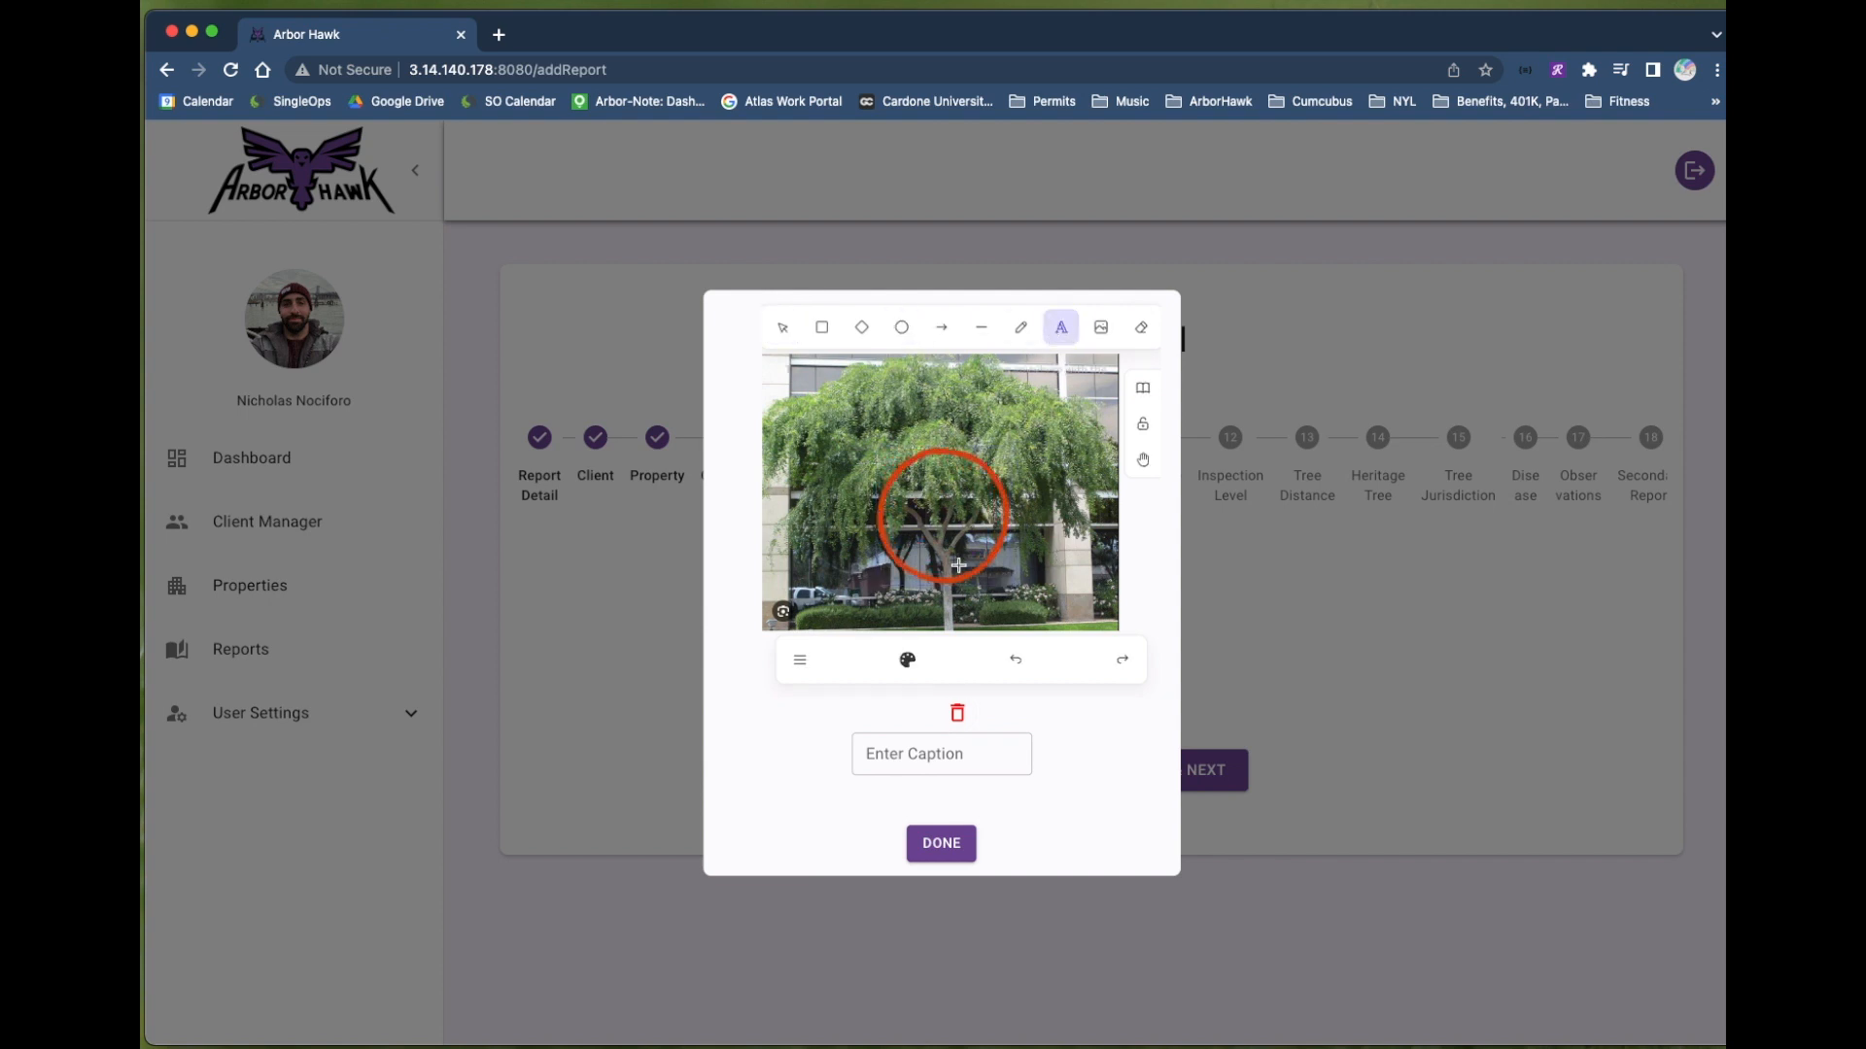
click(956, 532)
text(Co)
text(is is where the da)
text(mage is)
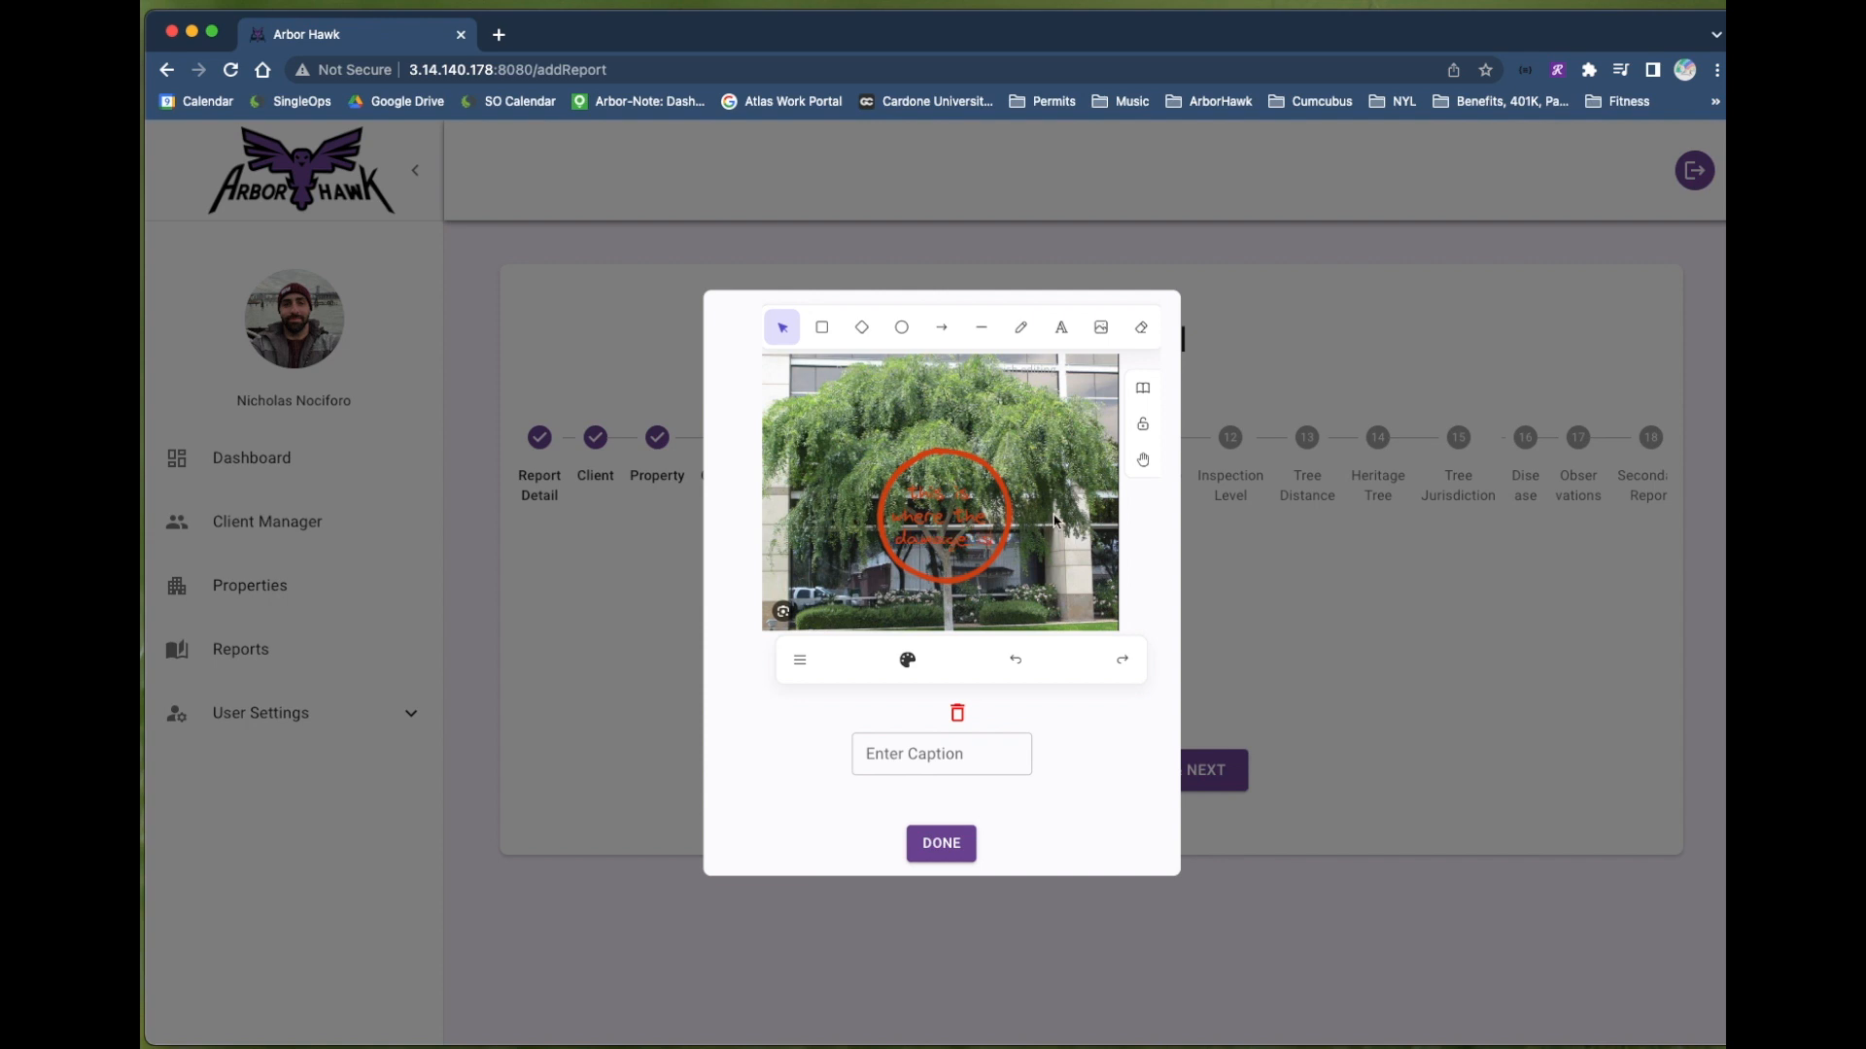
- Save the annotated tree image to the report with its caption left blank
click(962, 753)
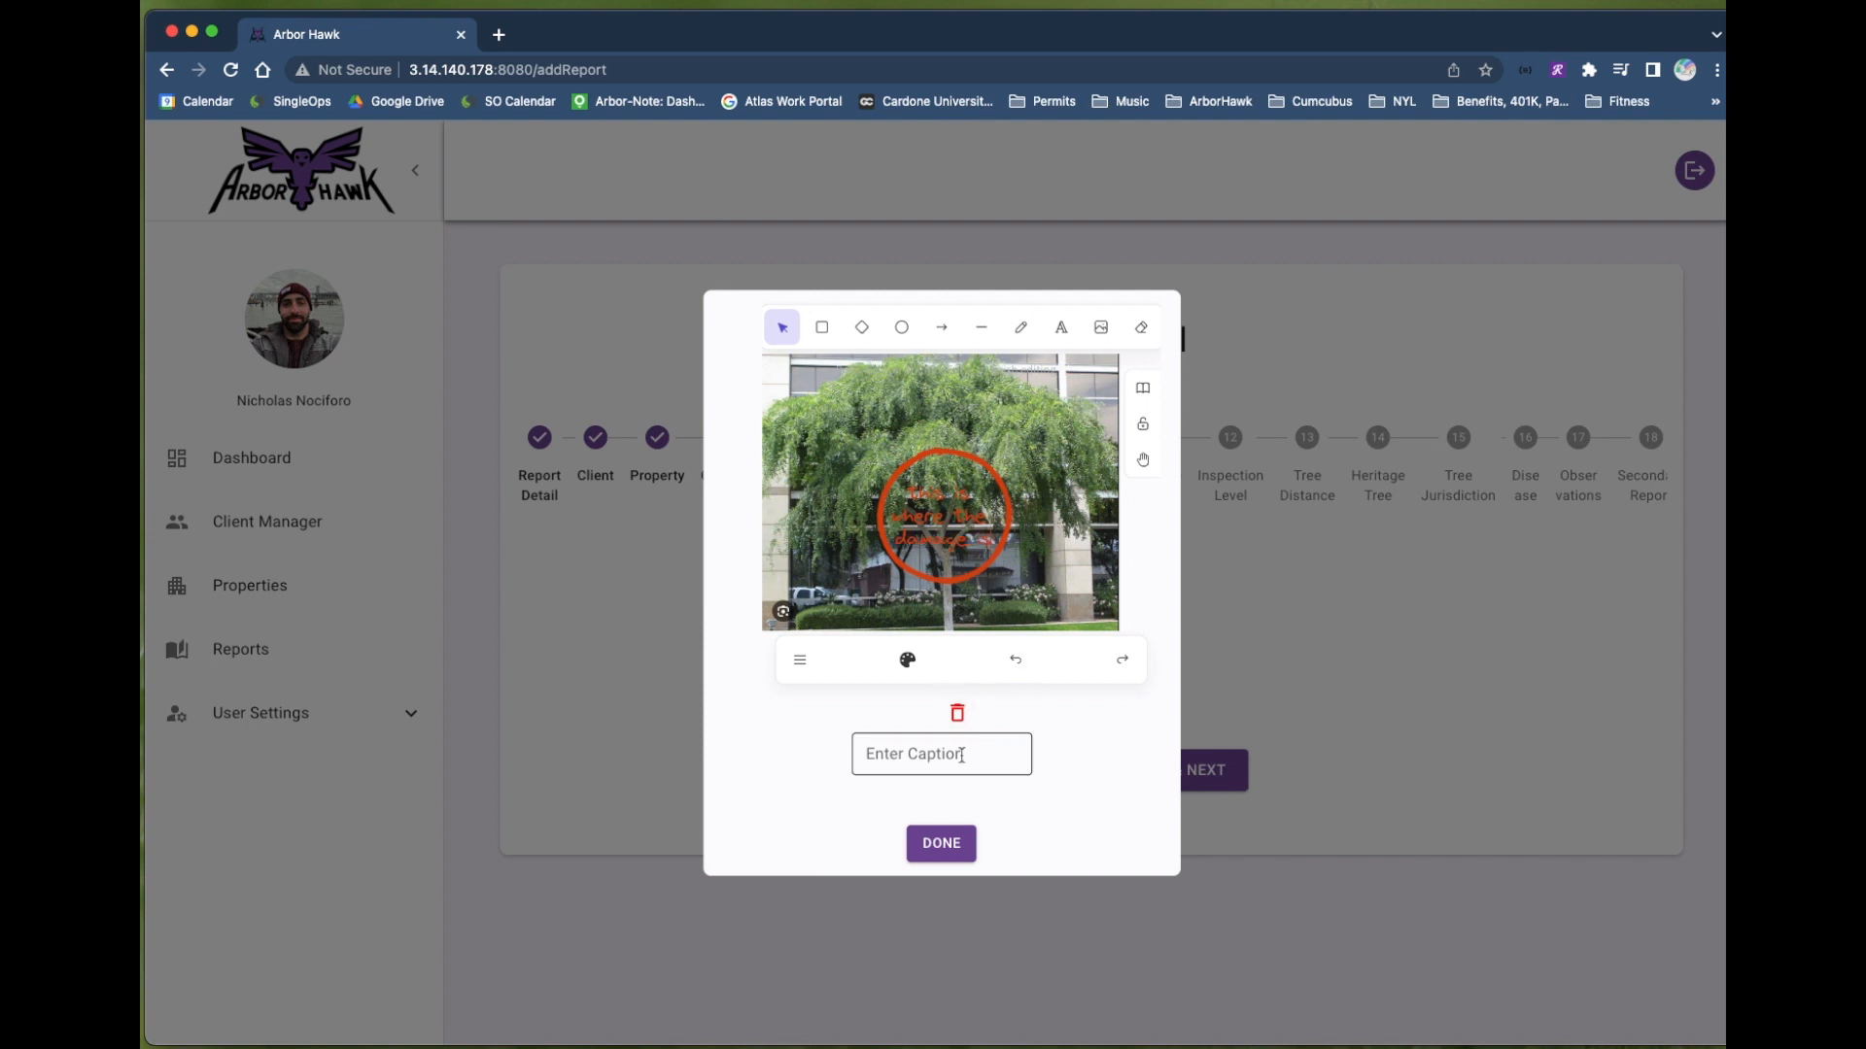
click(1060, 756)
click(960, 842)
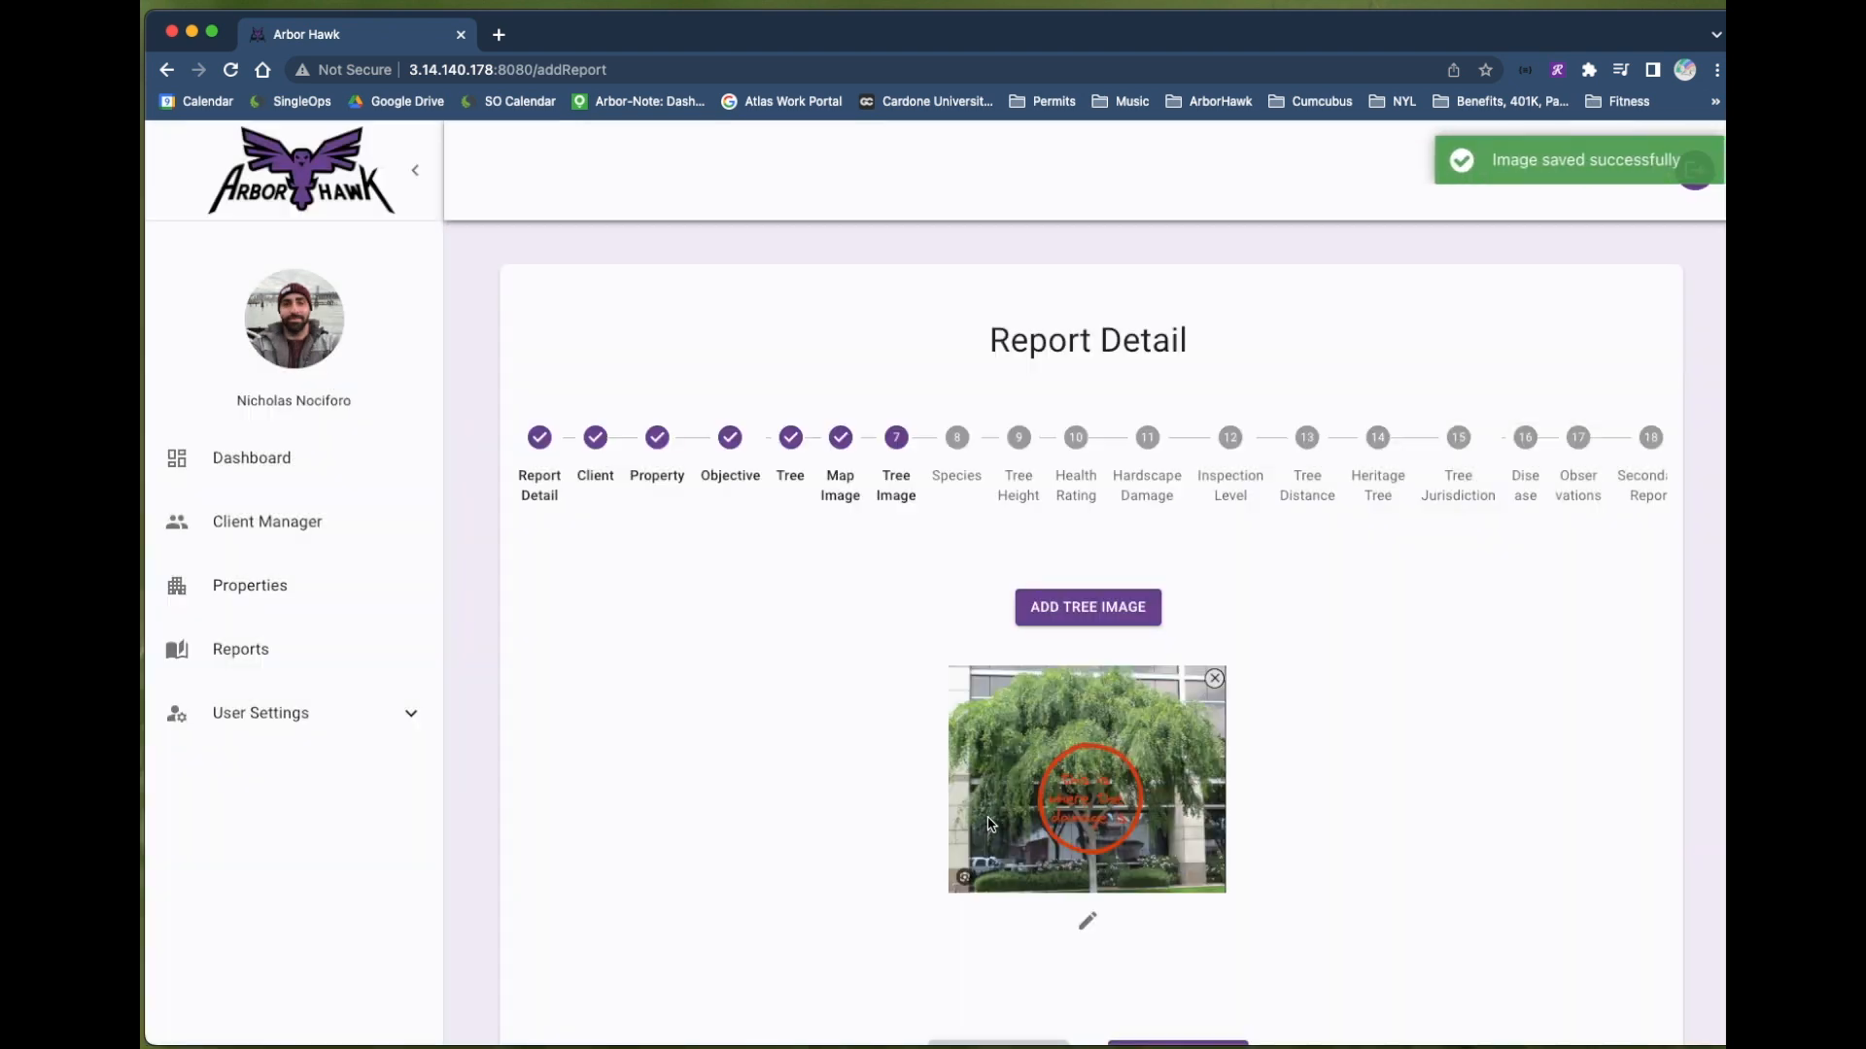
scroll(1457, 768, down, 3)
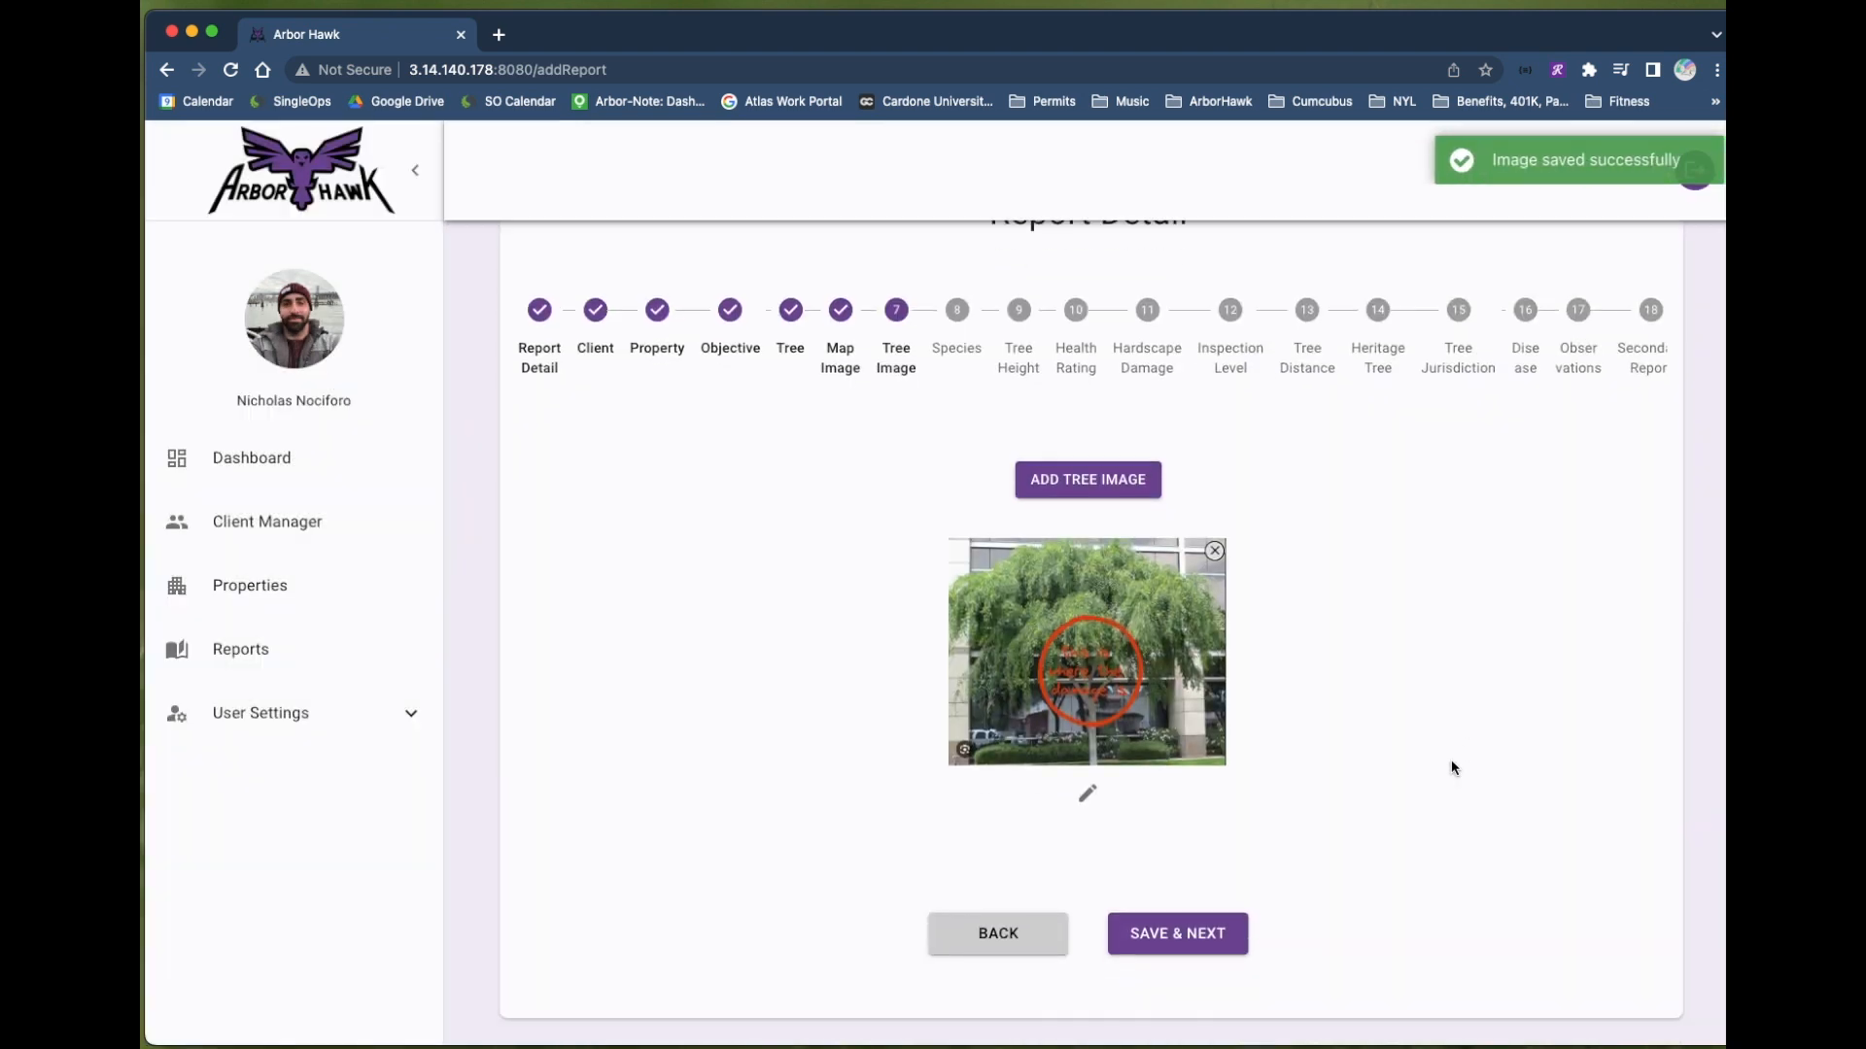
- Continue past the tree images, set the species to Chinese elm (Ulmus parvifolia) and save that stage
click(1218, 930)
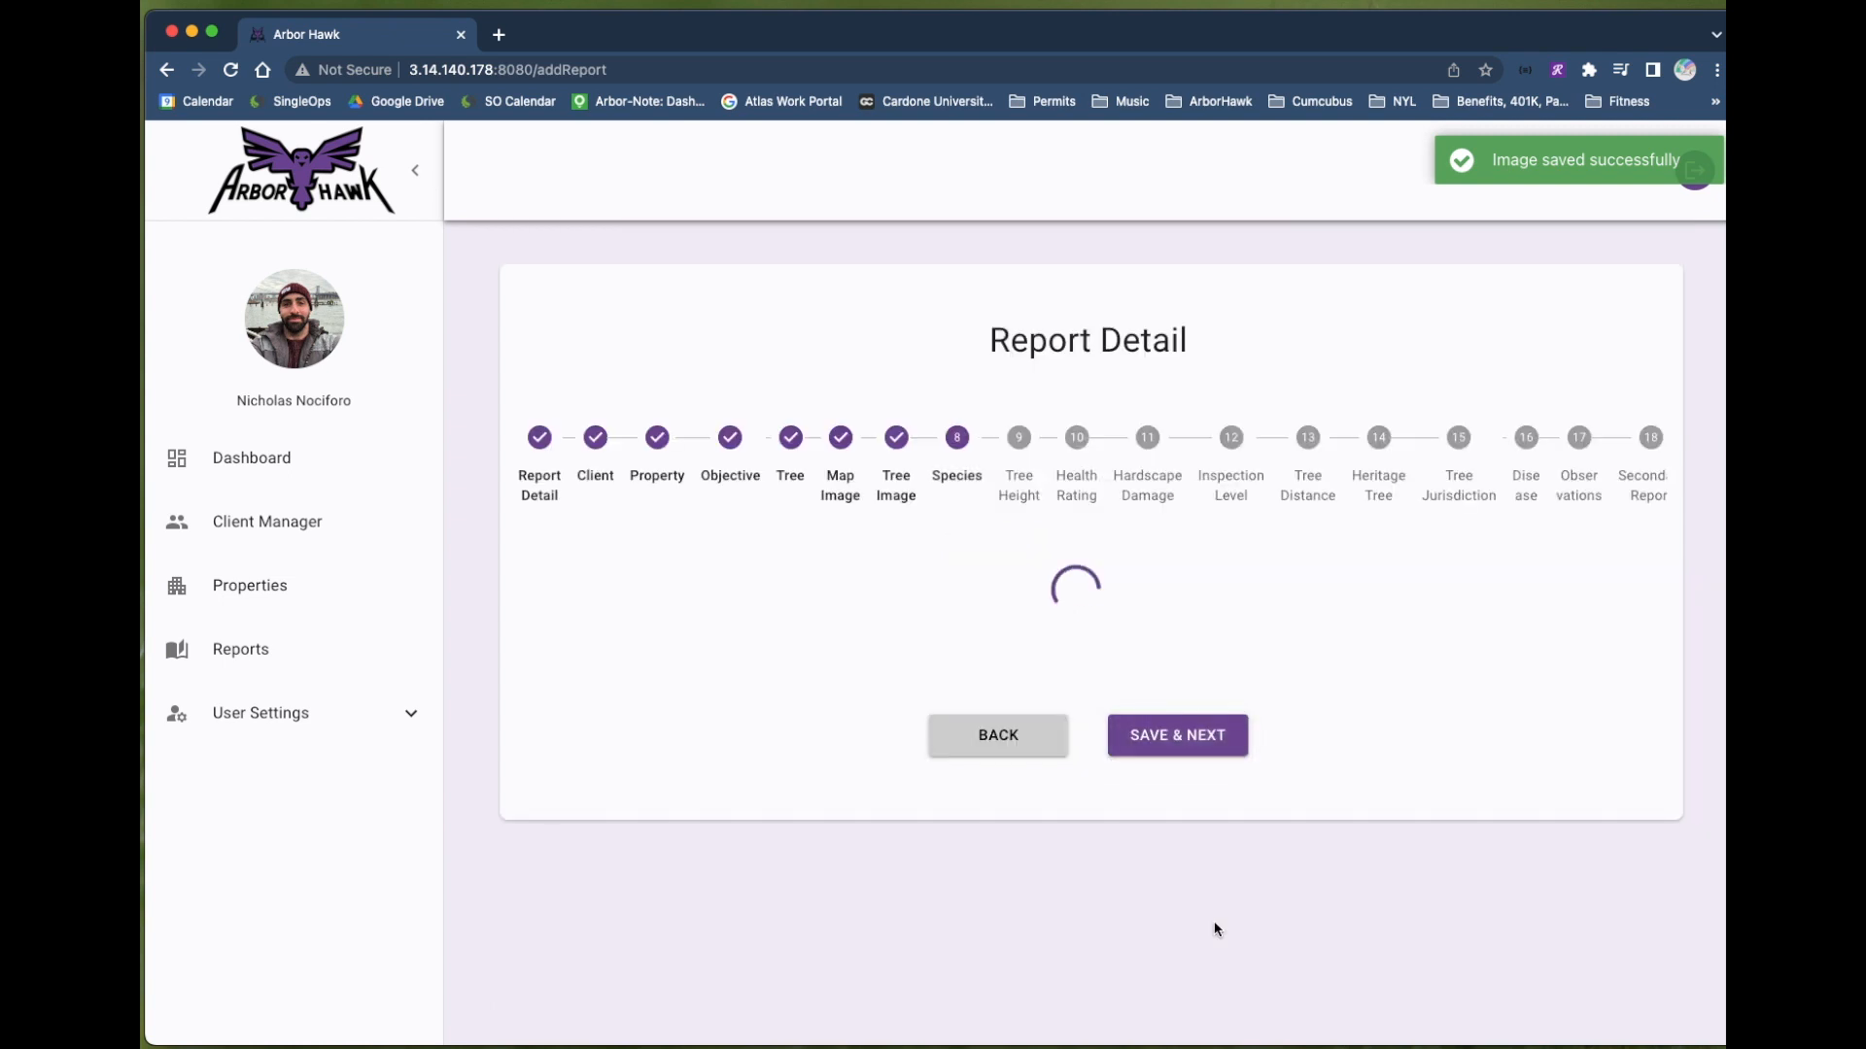
click(1230, 616)
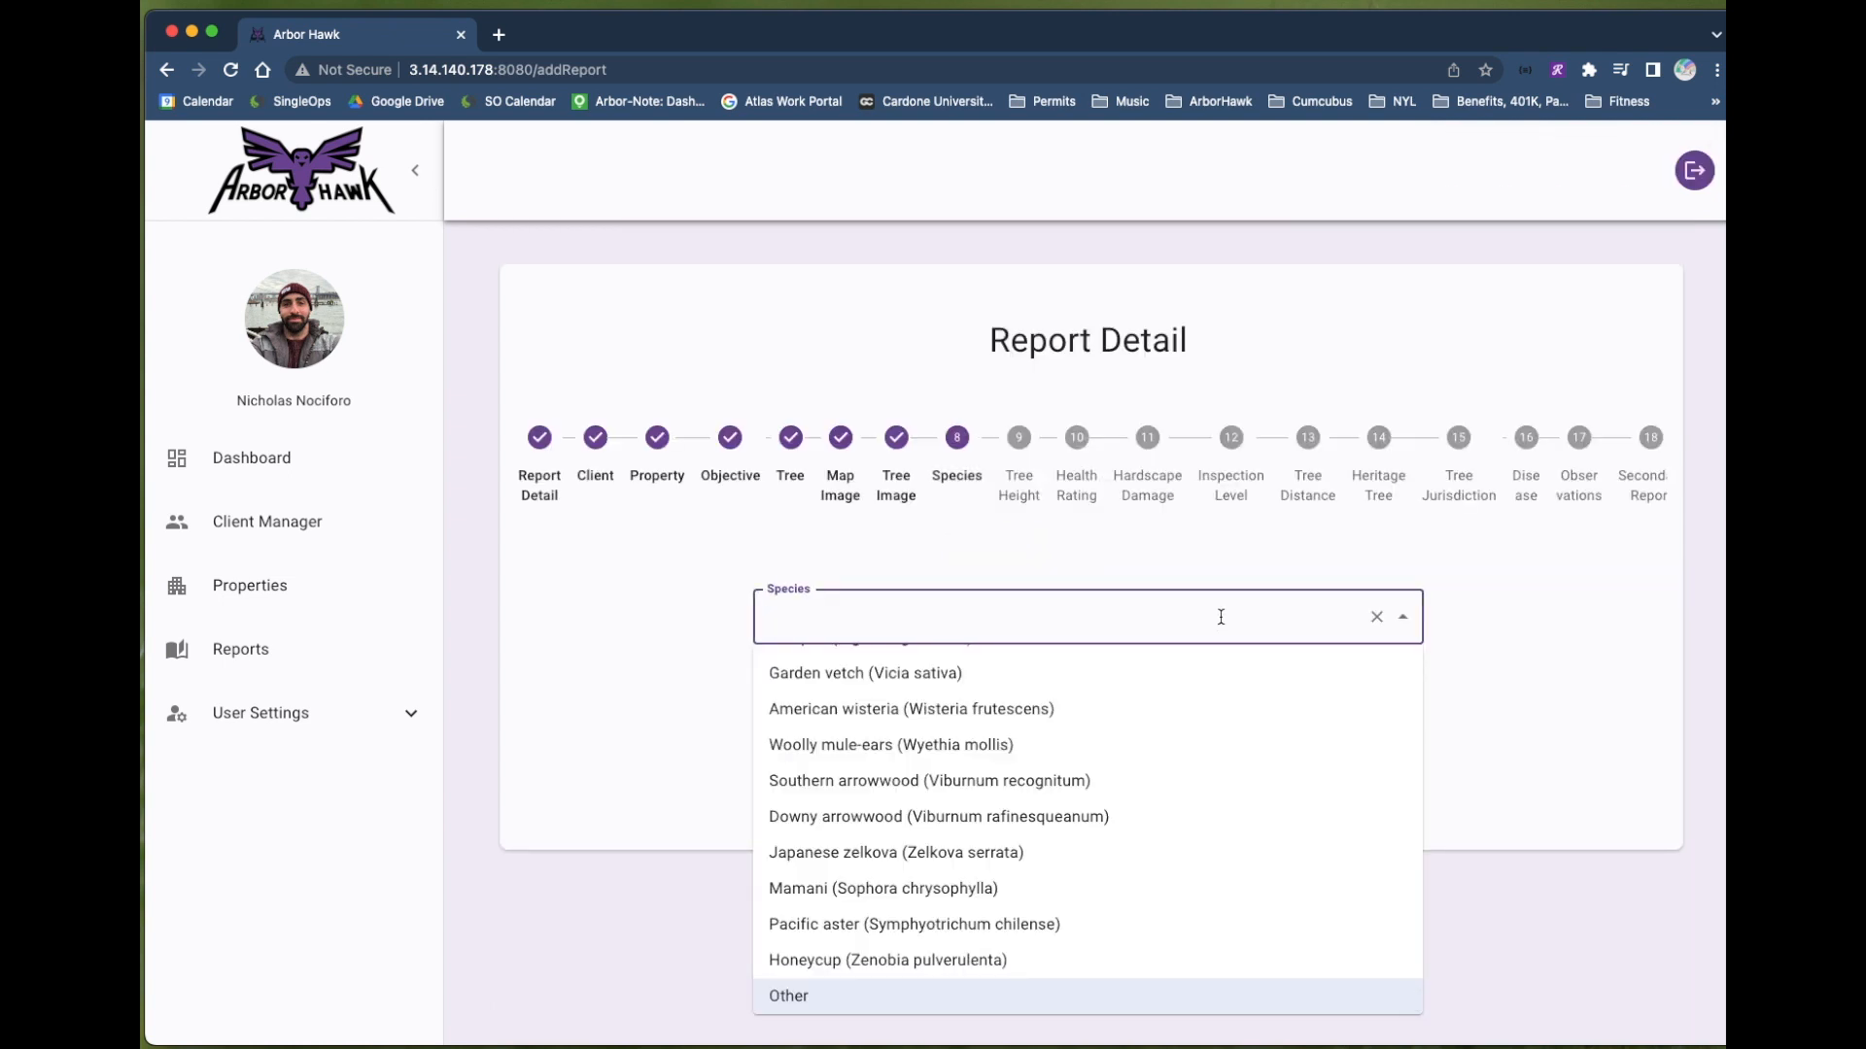
text(chinese elm)
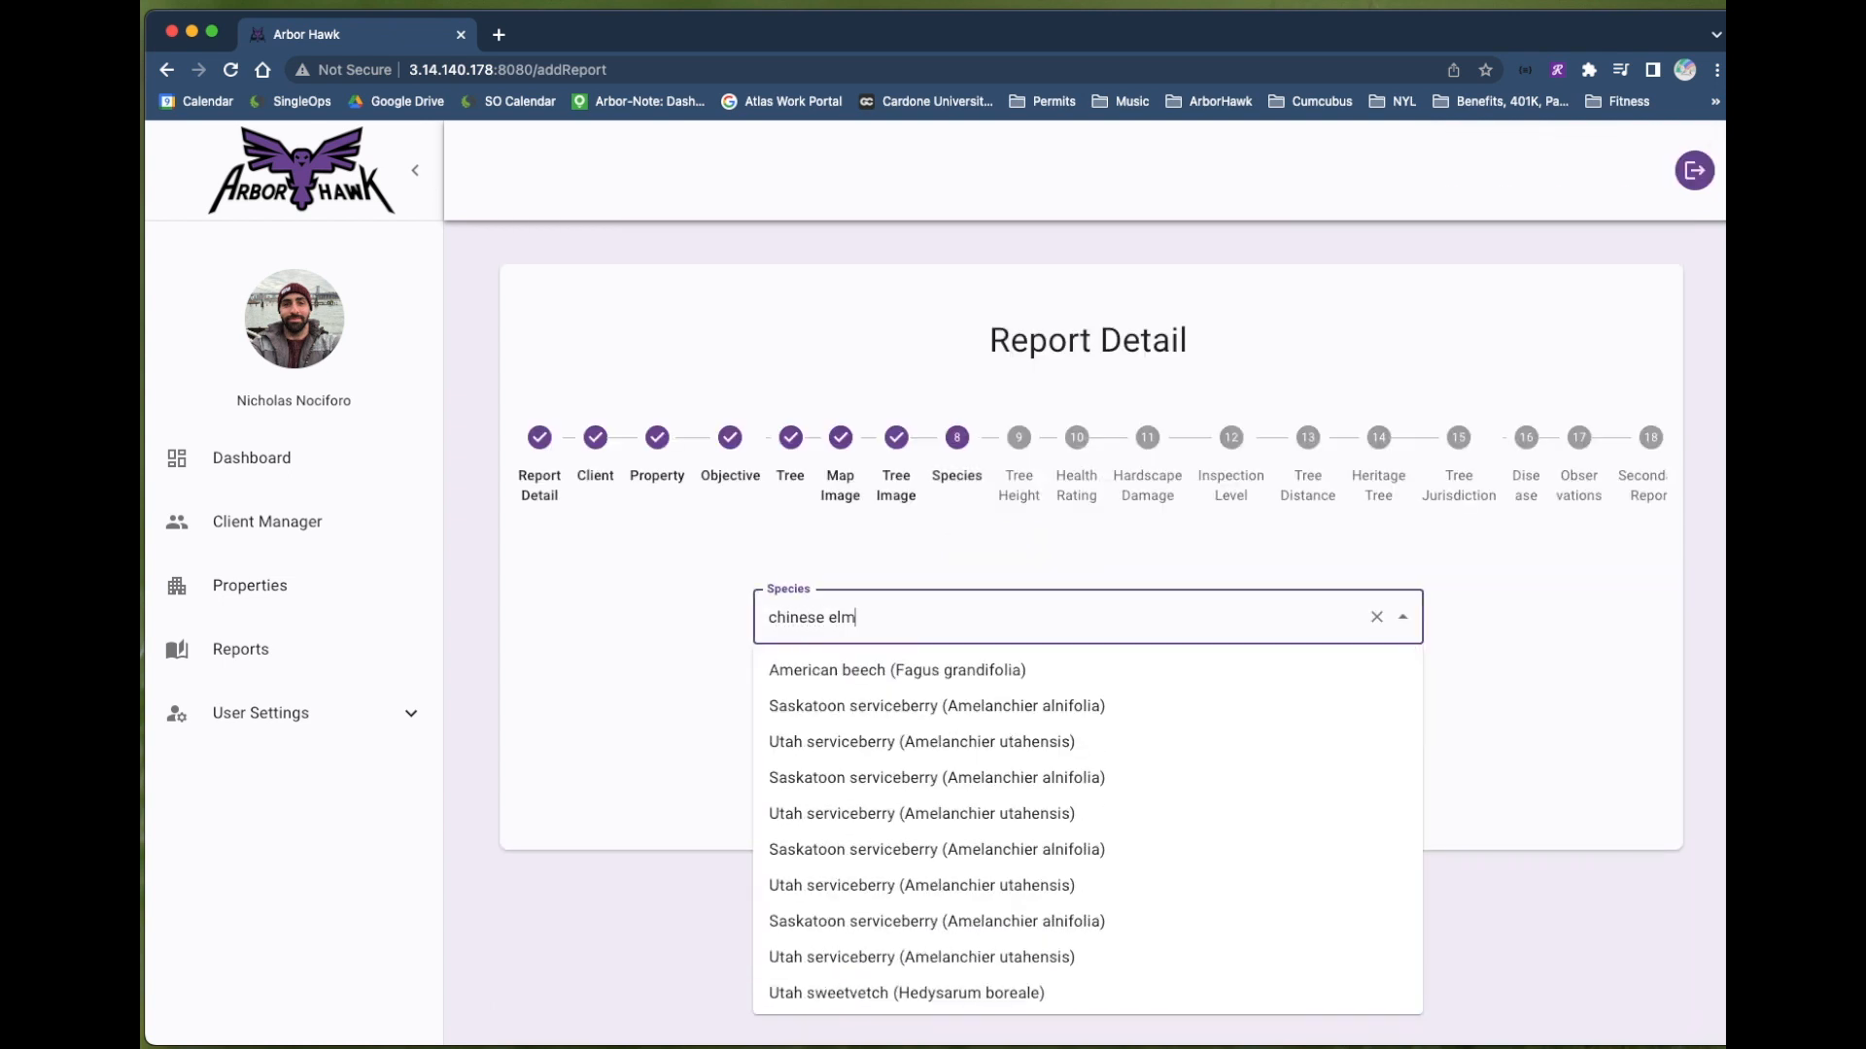
scroll(1117, 781, down, 10)
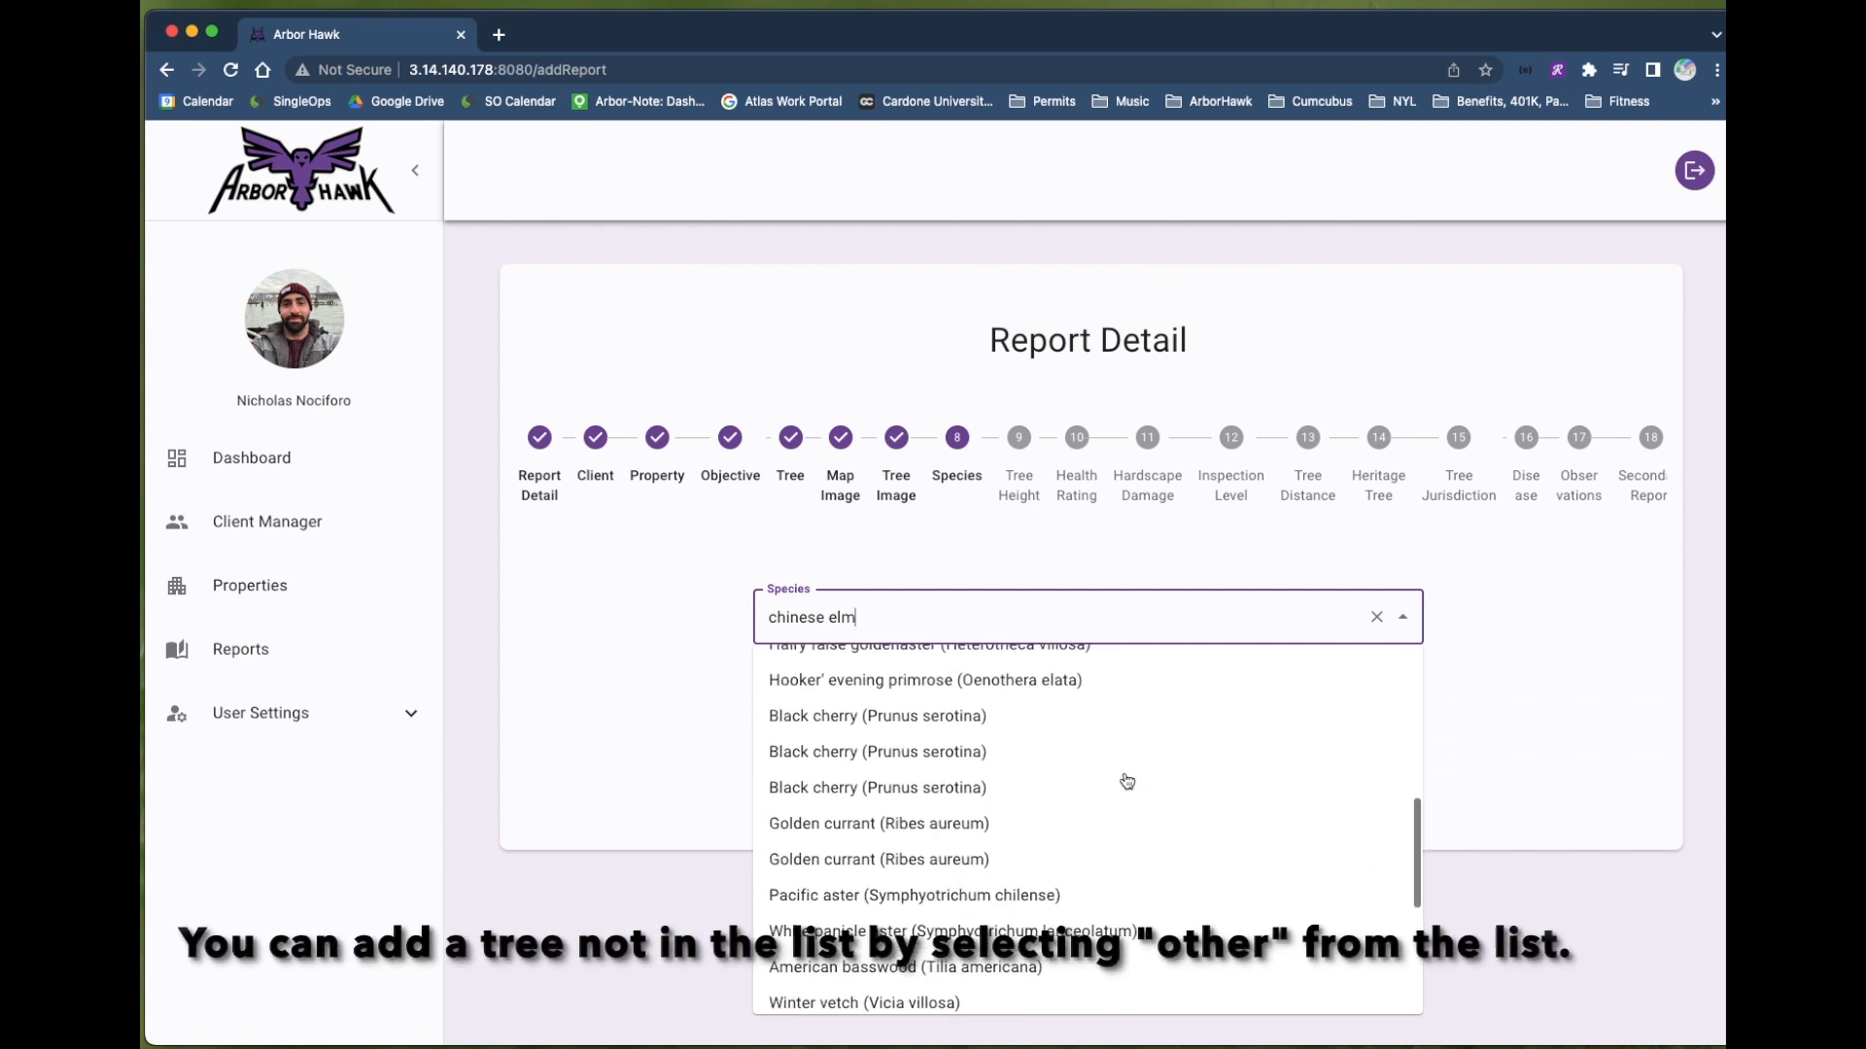
scroll(1118, 780, down, 5)
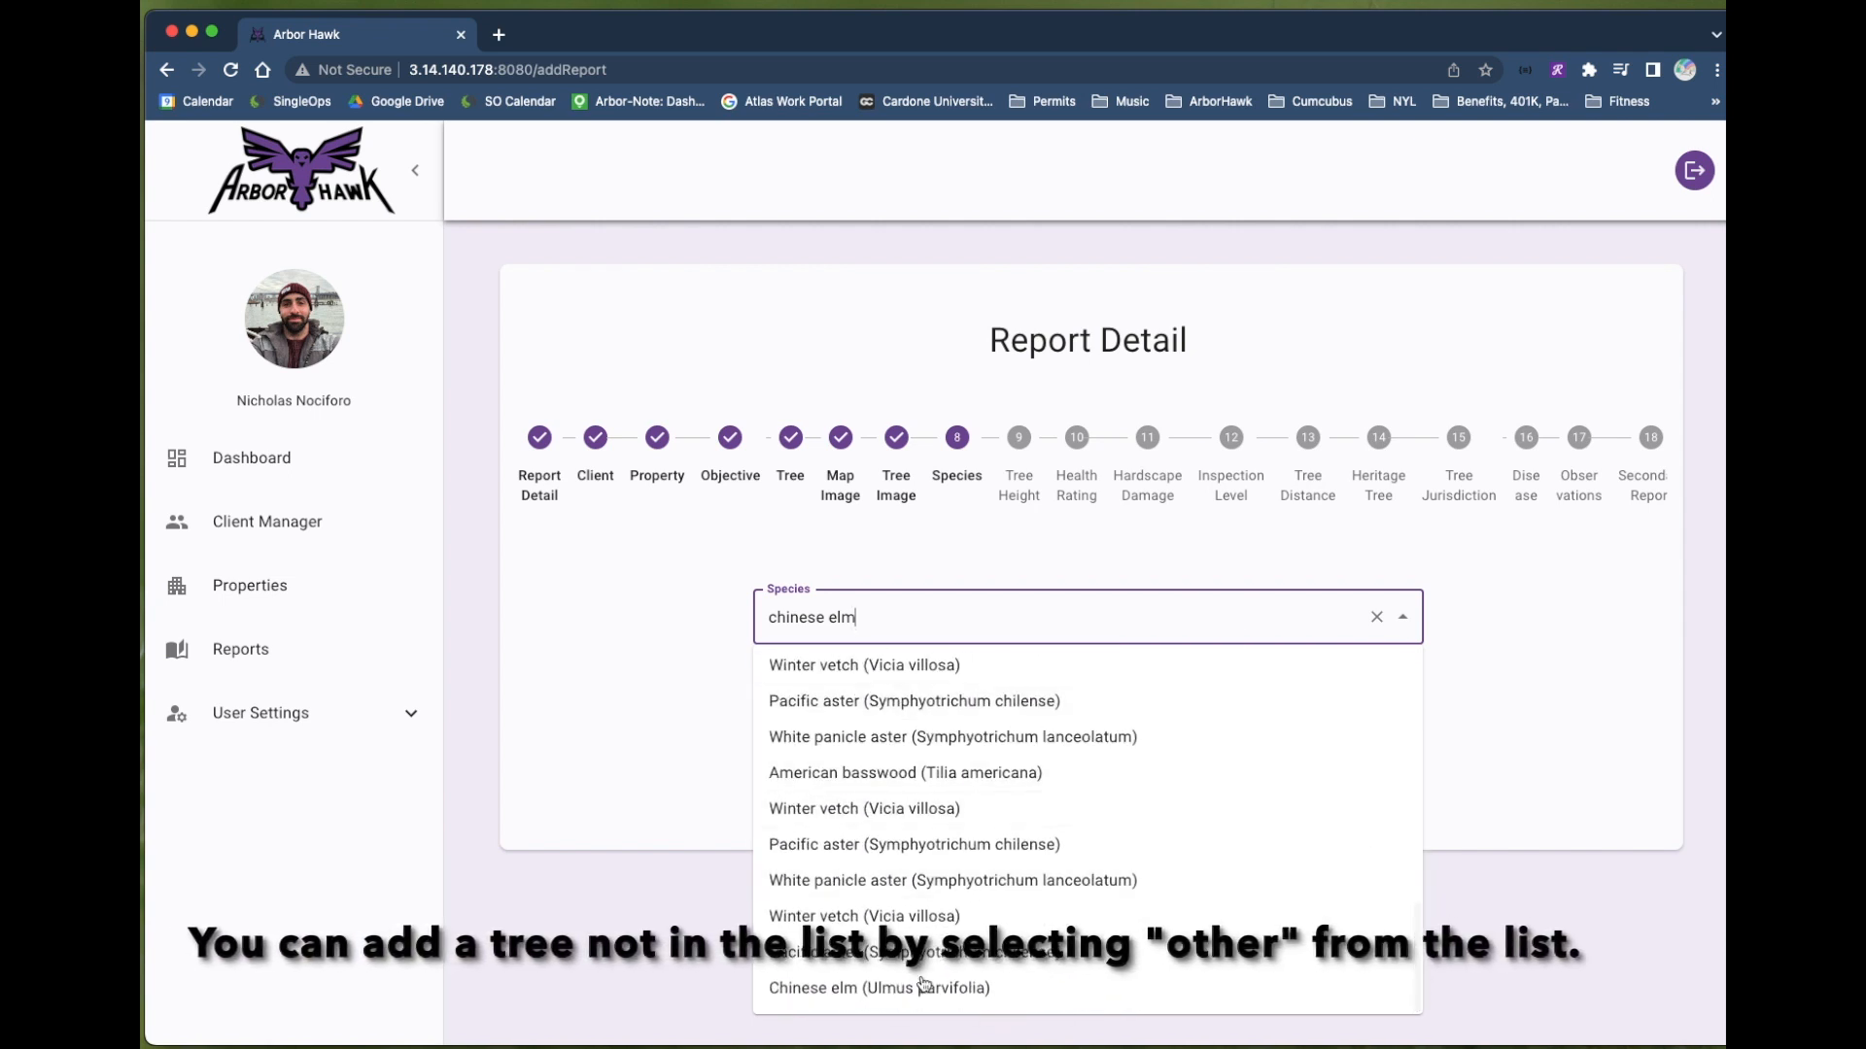
click(923, 988)
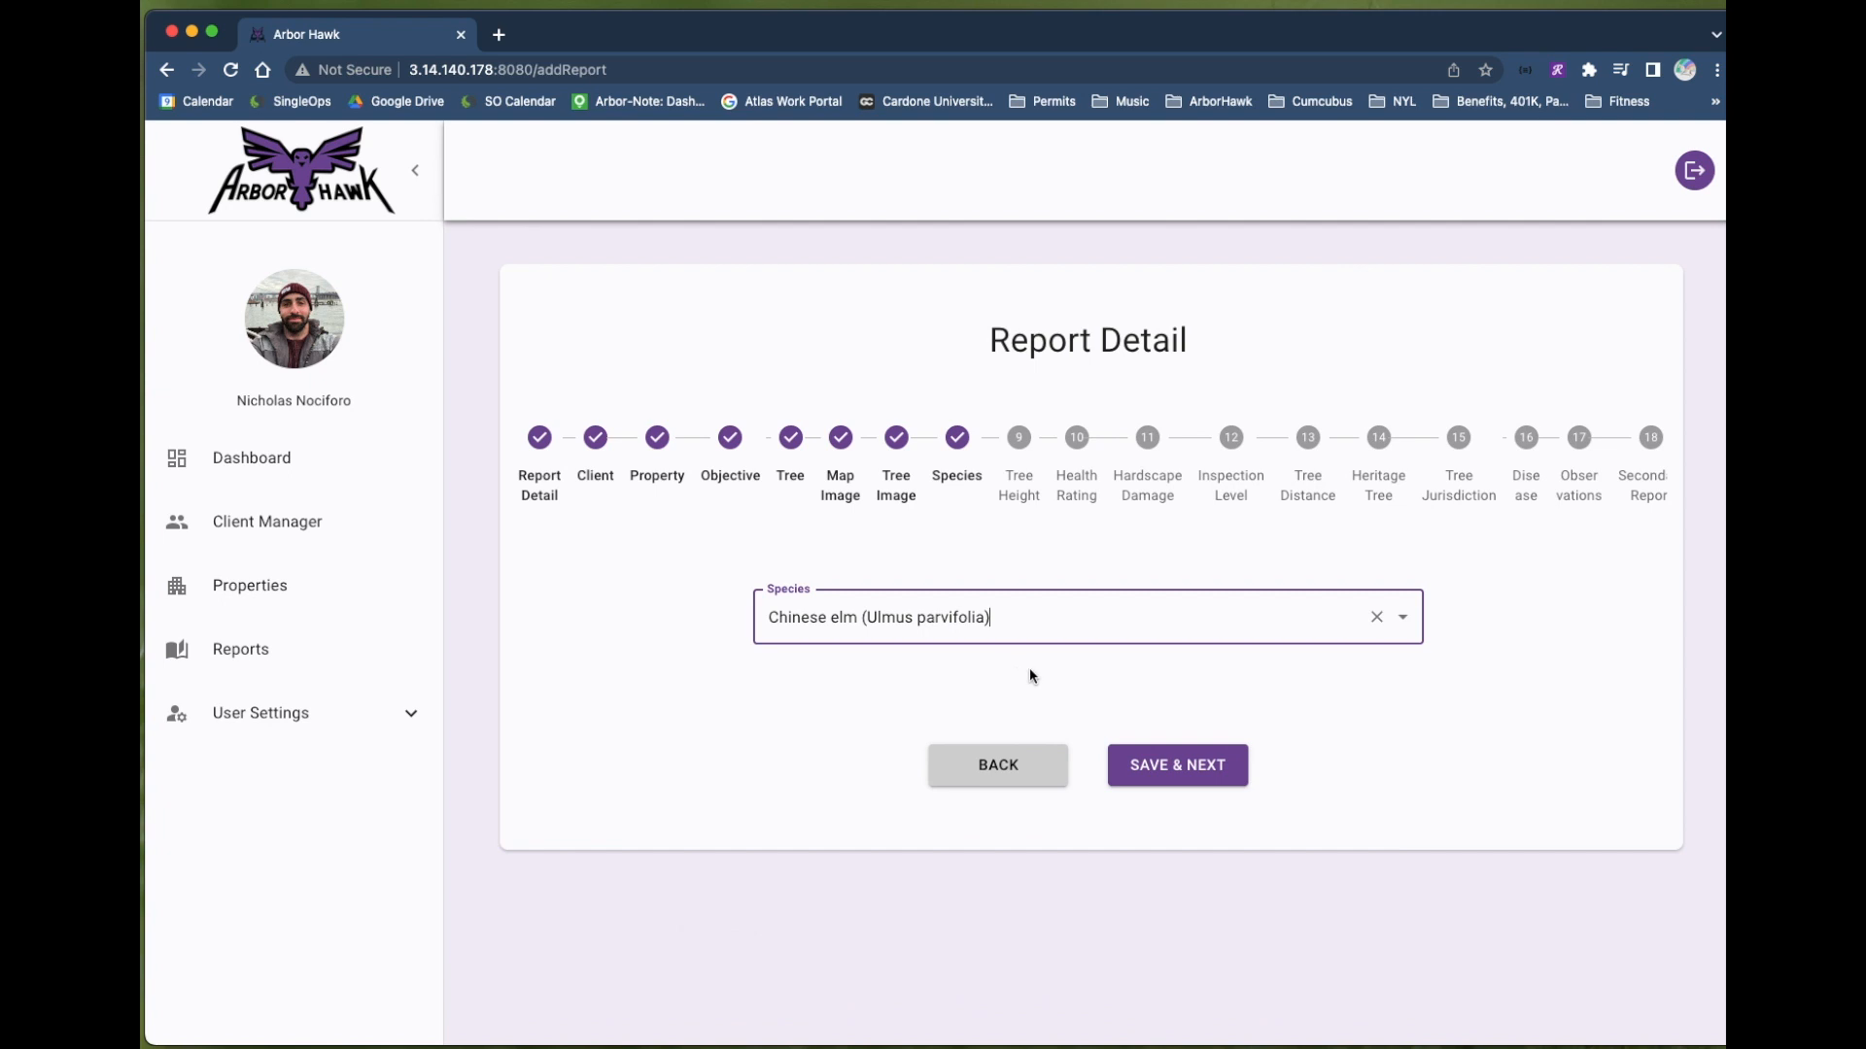
click(1181, 767)
- Enter a DBH of 23 inches and a tree height of 31 ft, and save the measurements
click(946, 633)
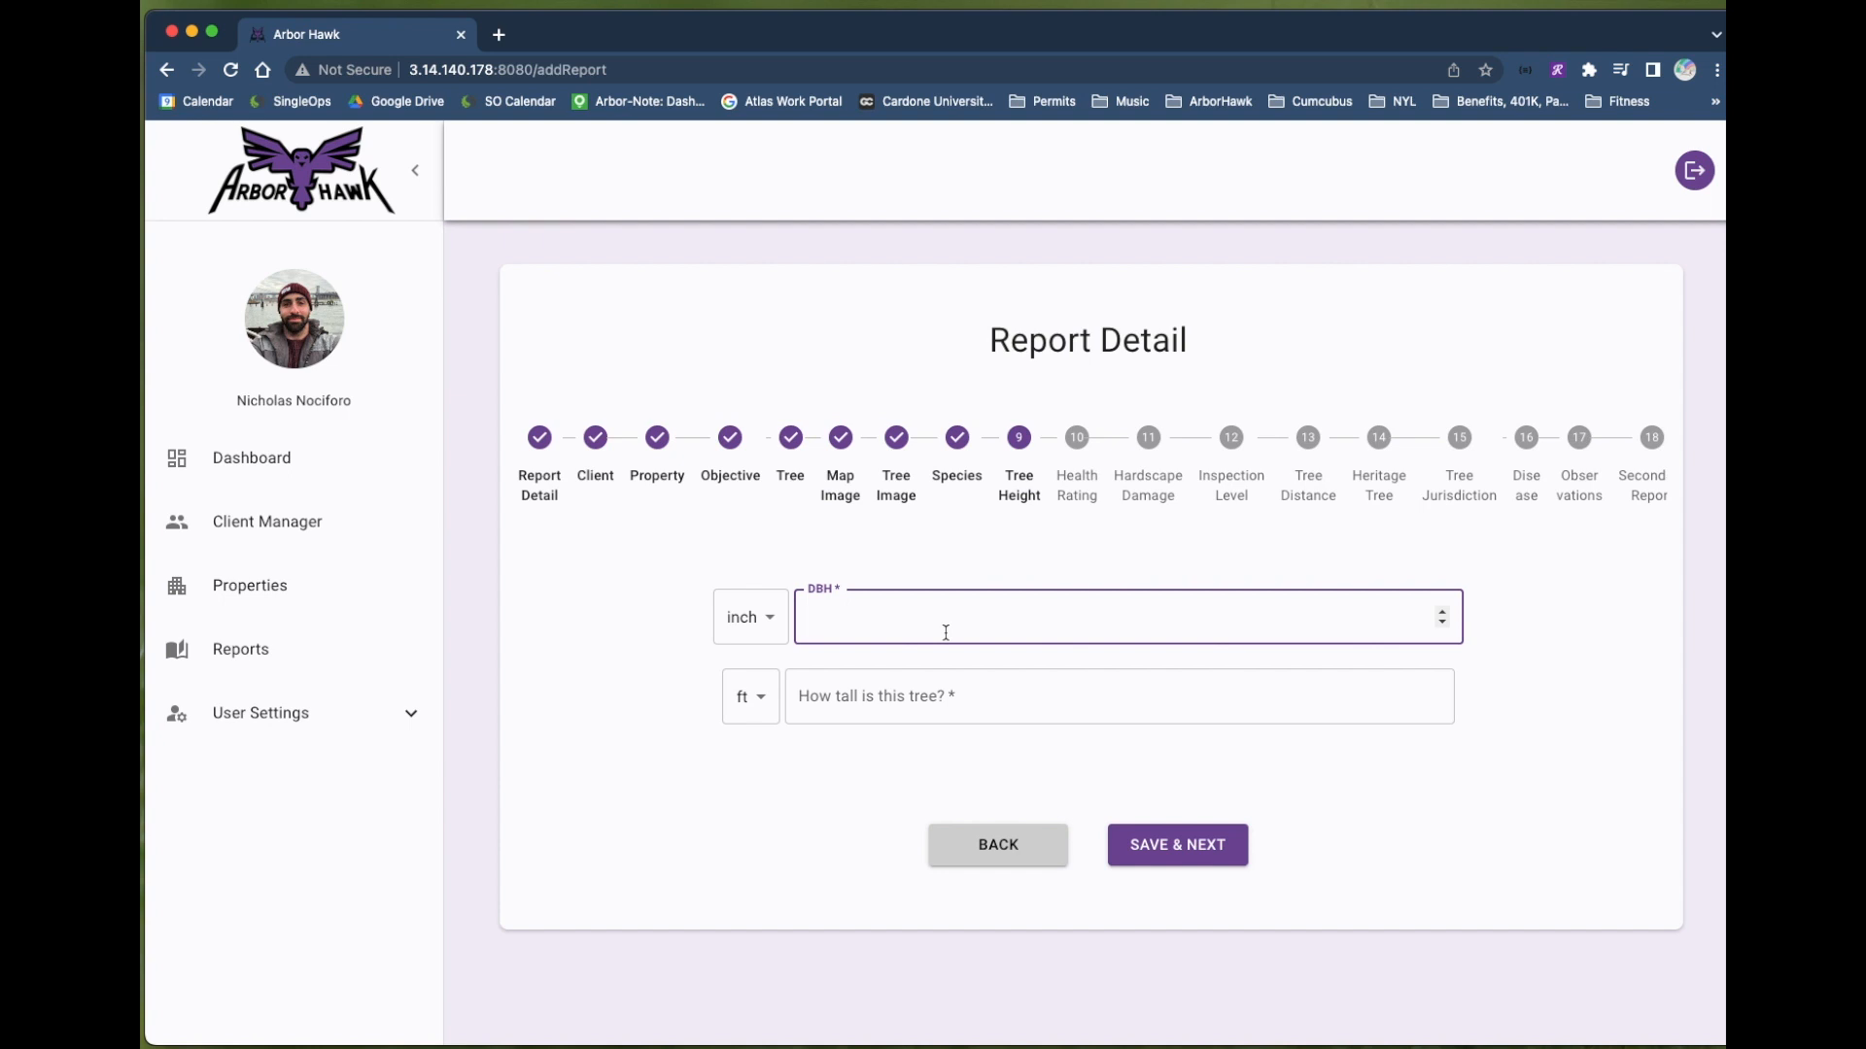
click(936, 696)
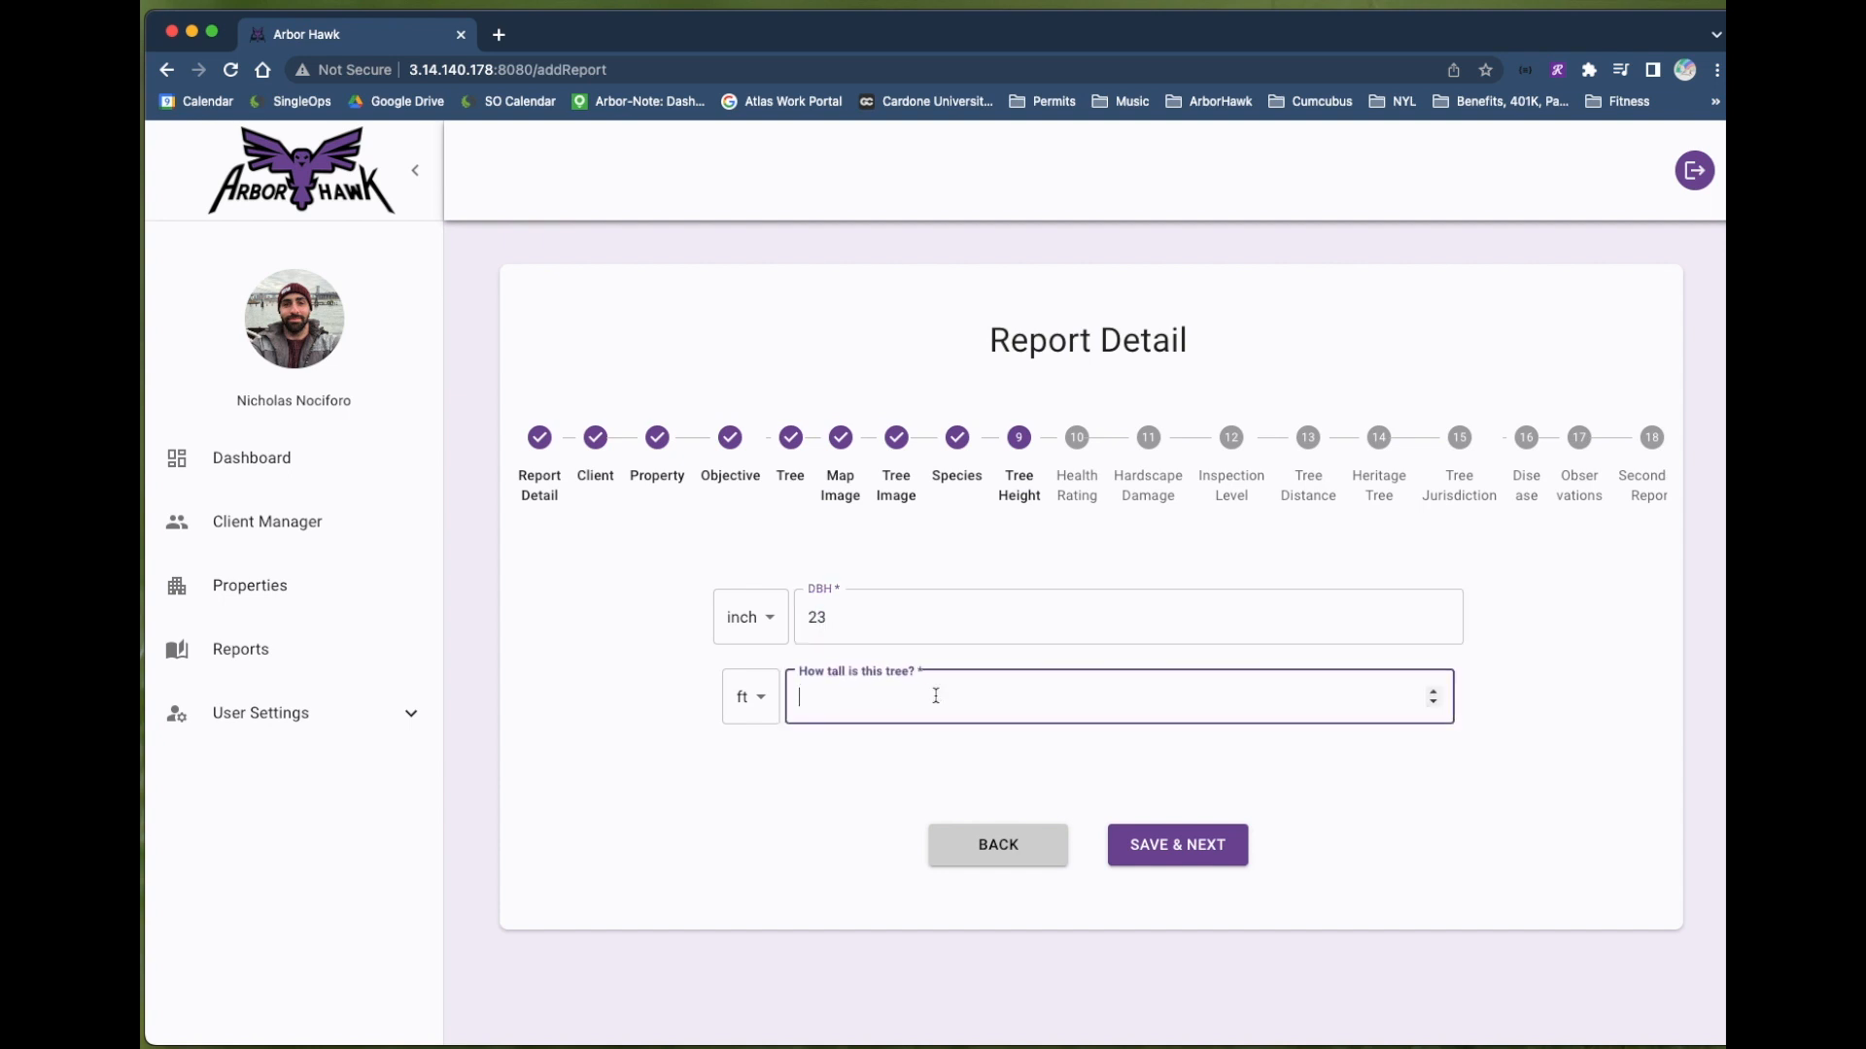
text(31)
click(1181, 843)
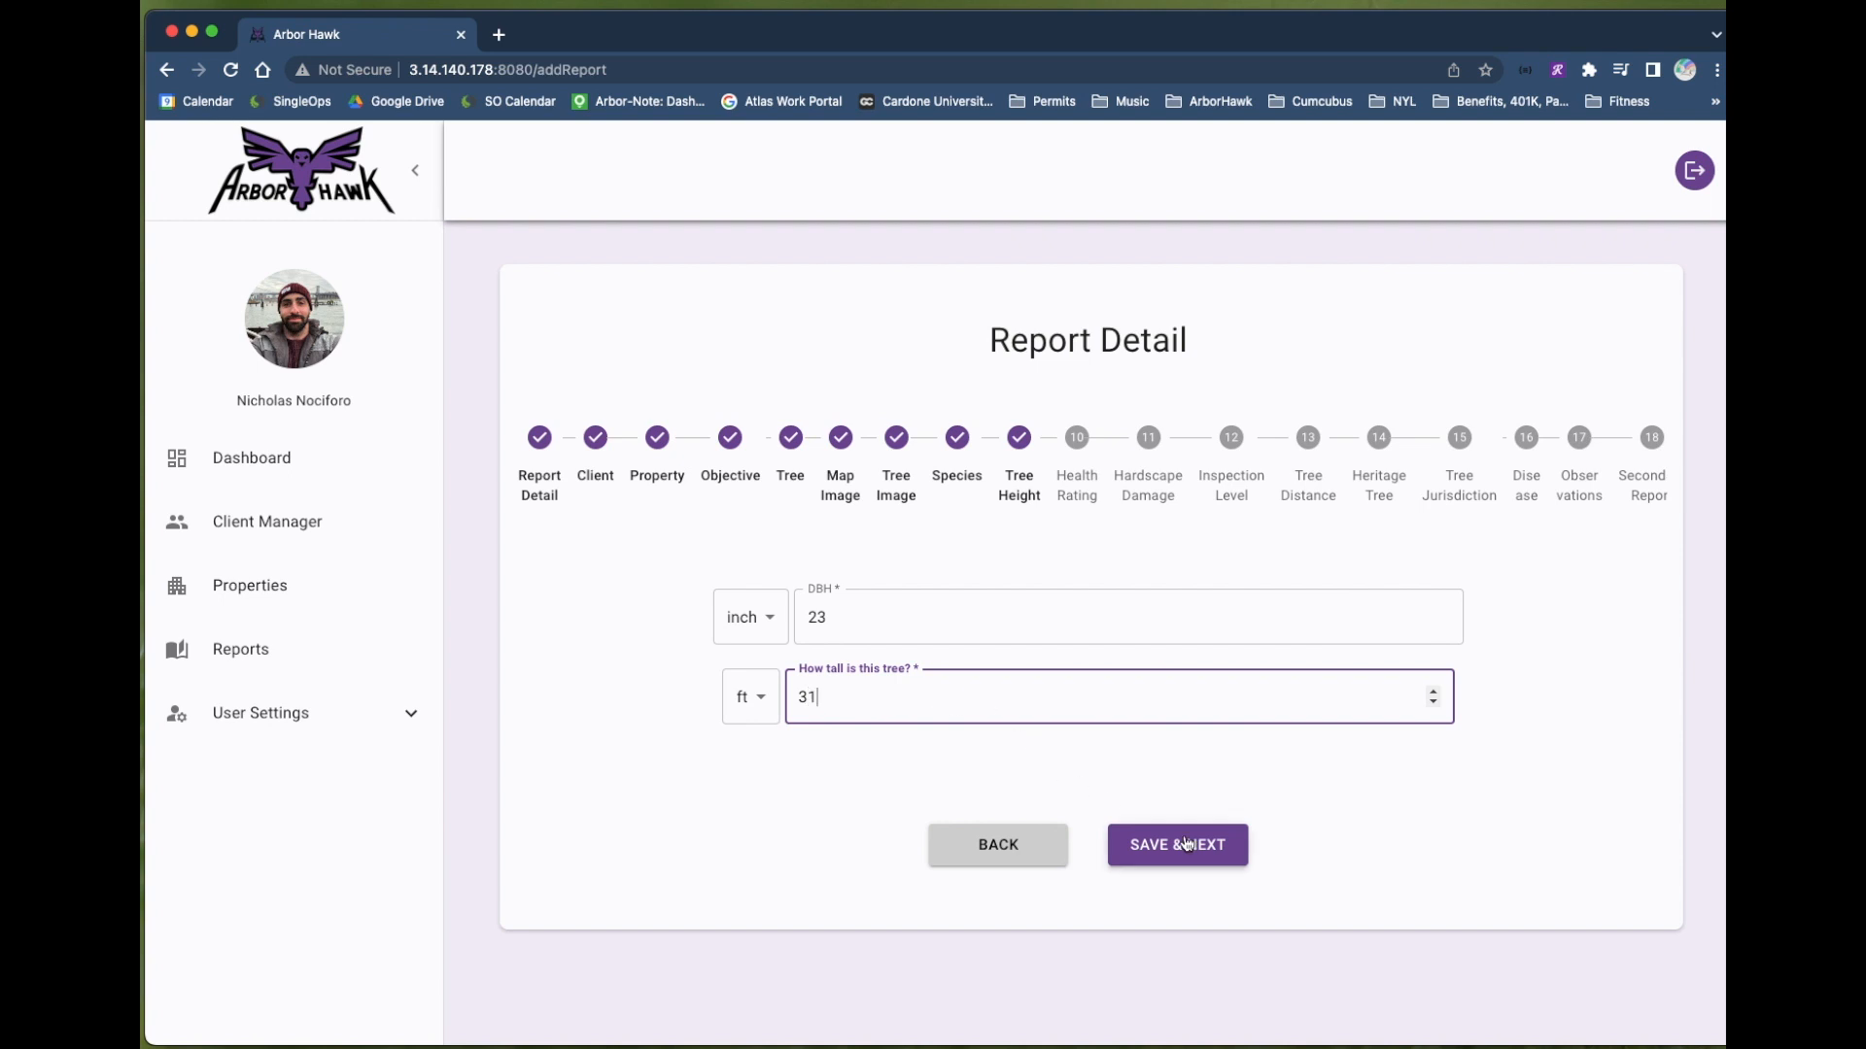
- Go back to the tree height stage, check the unit choices for DBH and height, and return to the health rating
click(1000, 765)
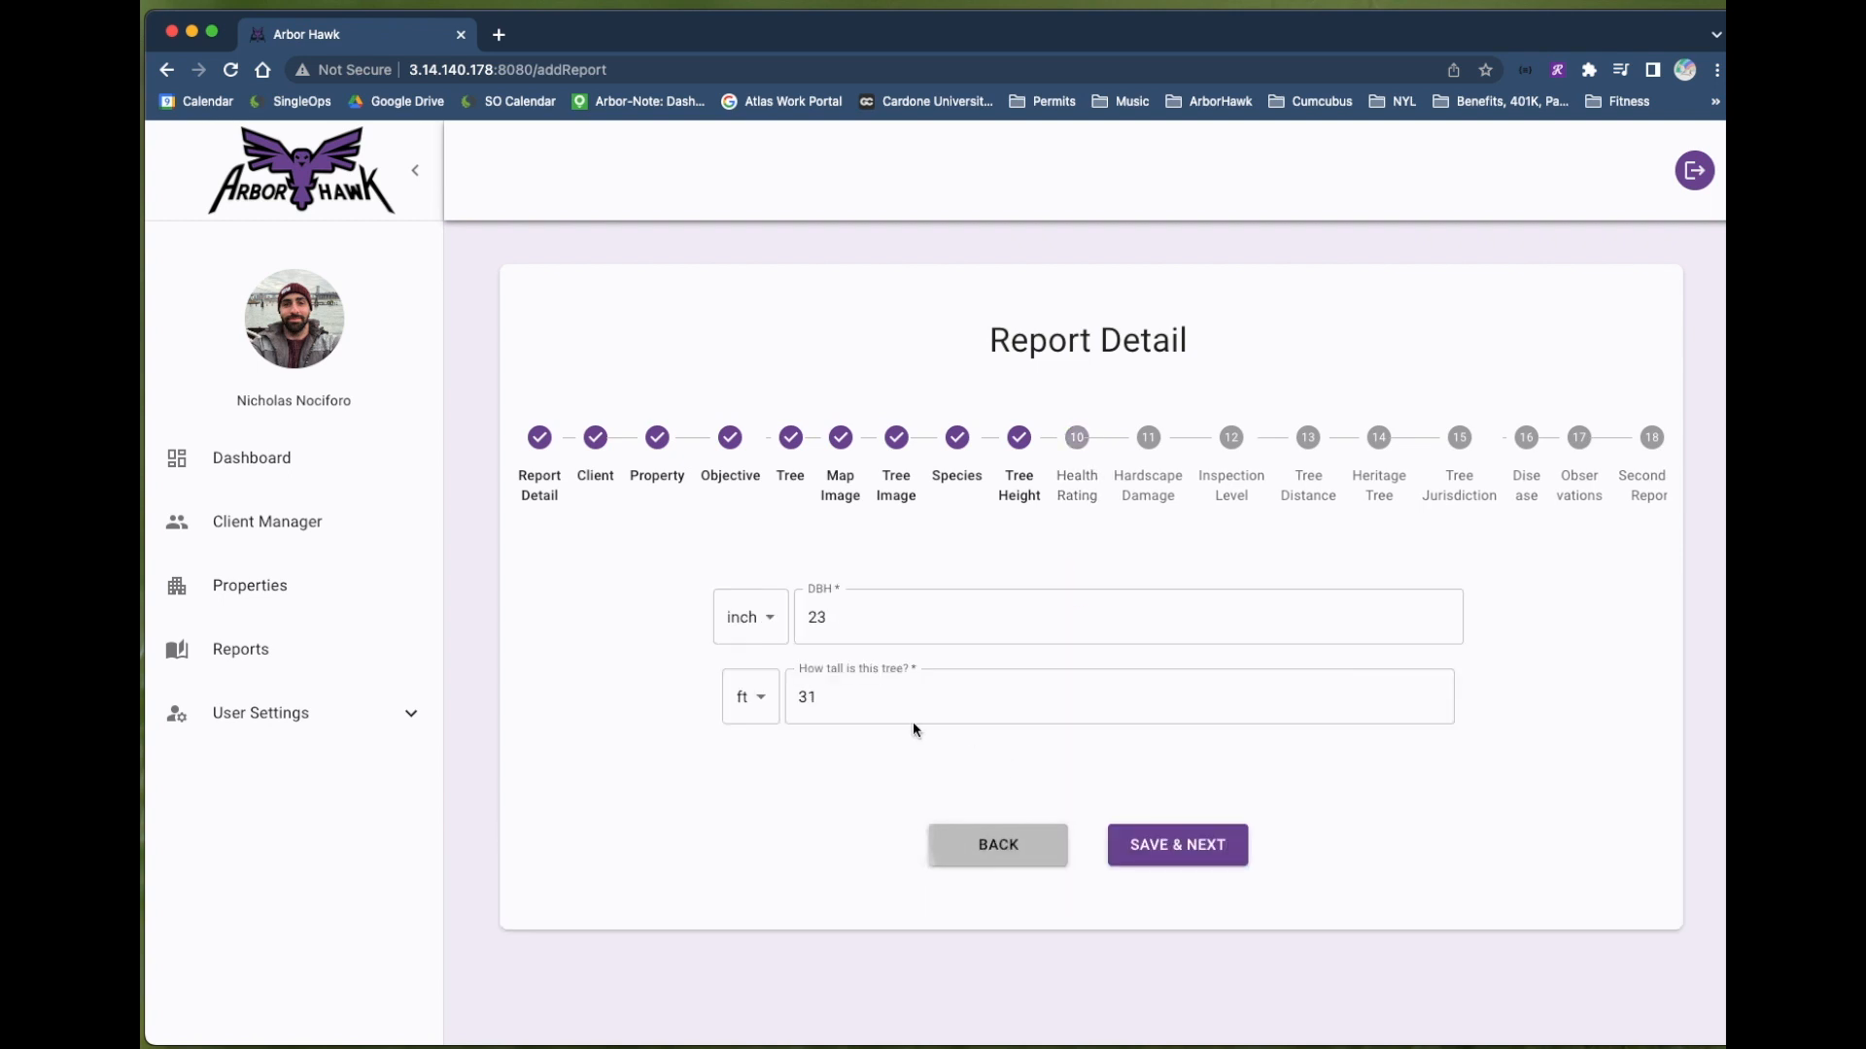
click(769, 619)
click(770, 605)
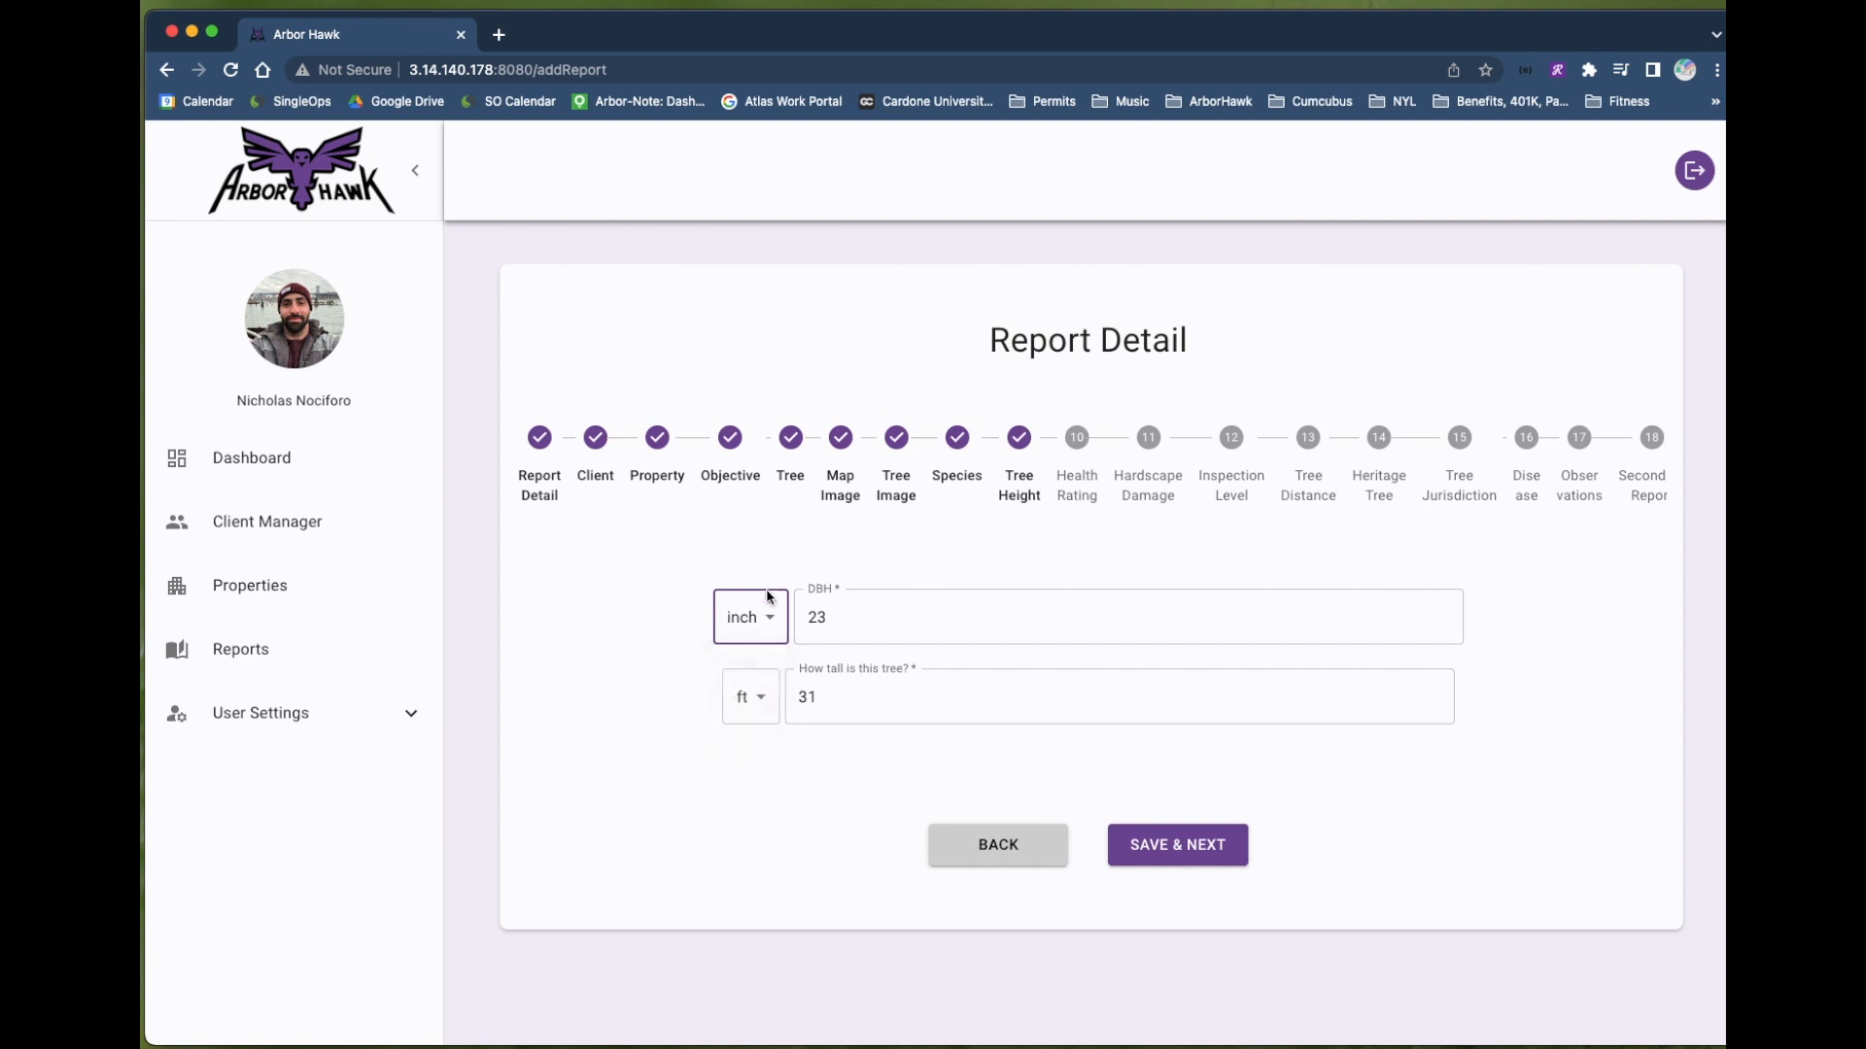
click(762, 702)
click(806, 787)
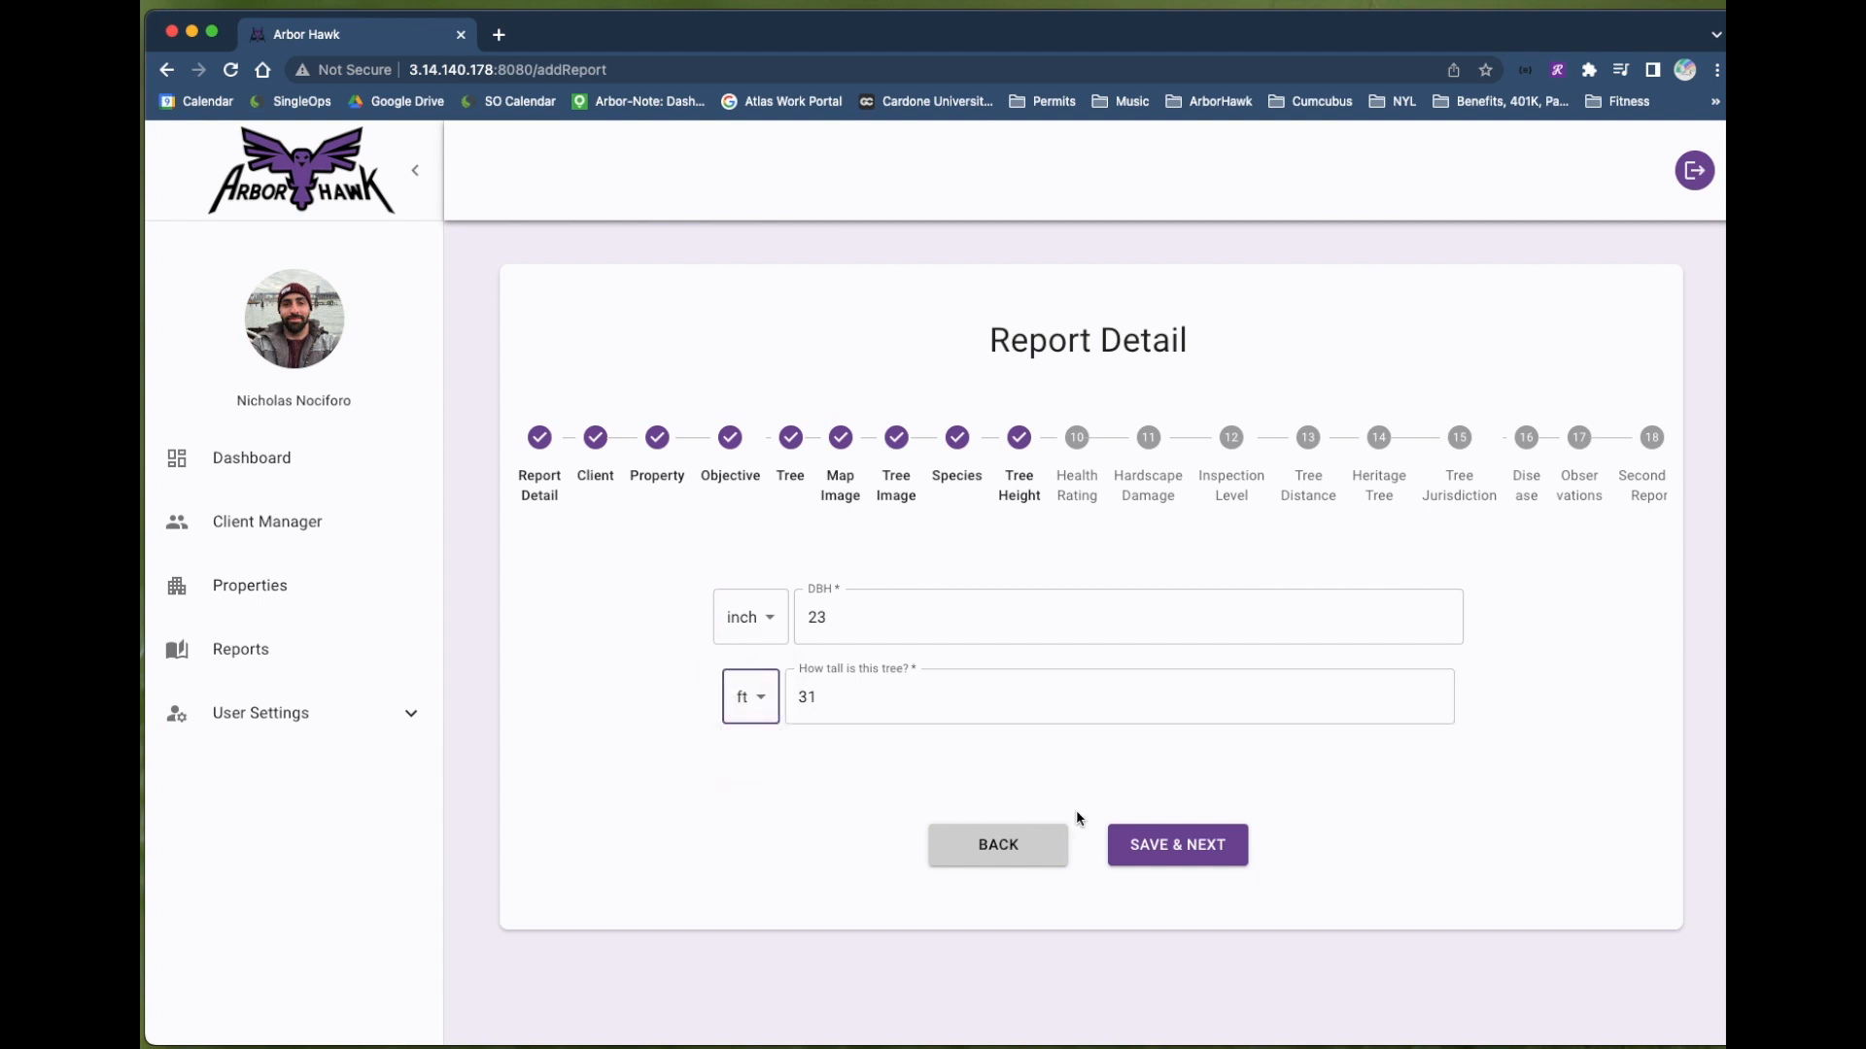
click(1144, 846)
- Rate the tree's health as Poor and save the rating
click(1331, 622)
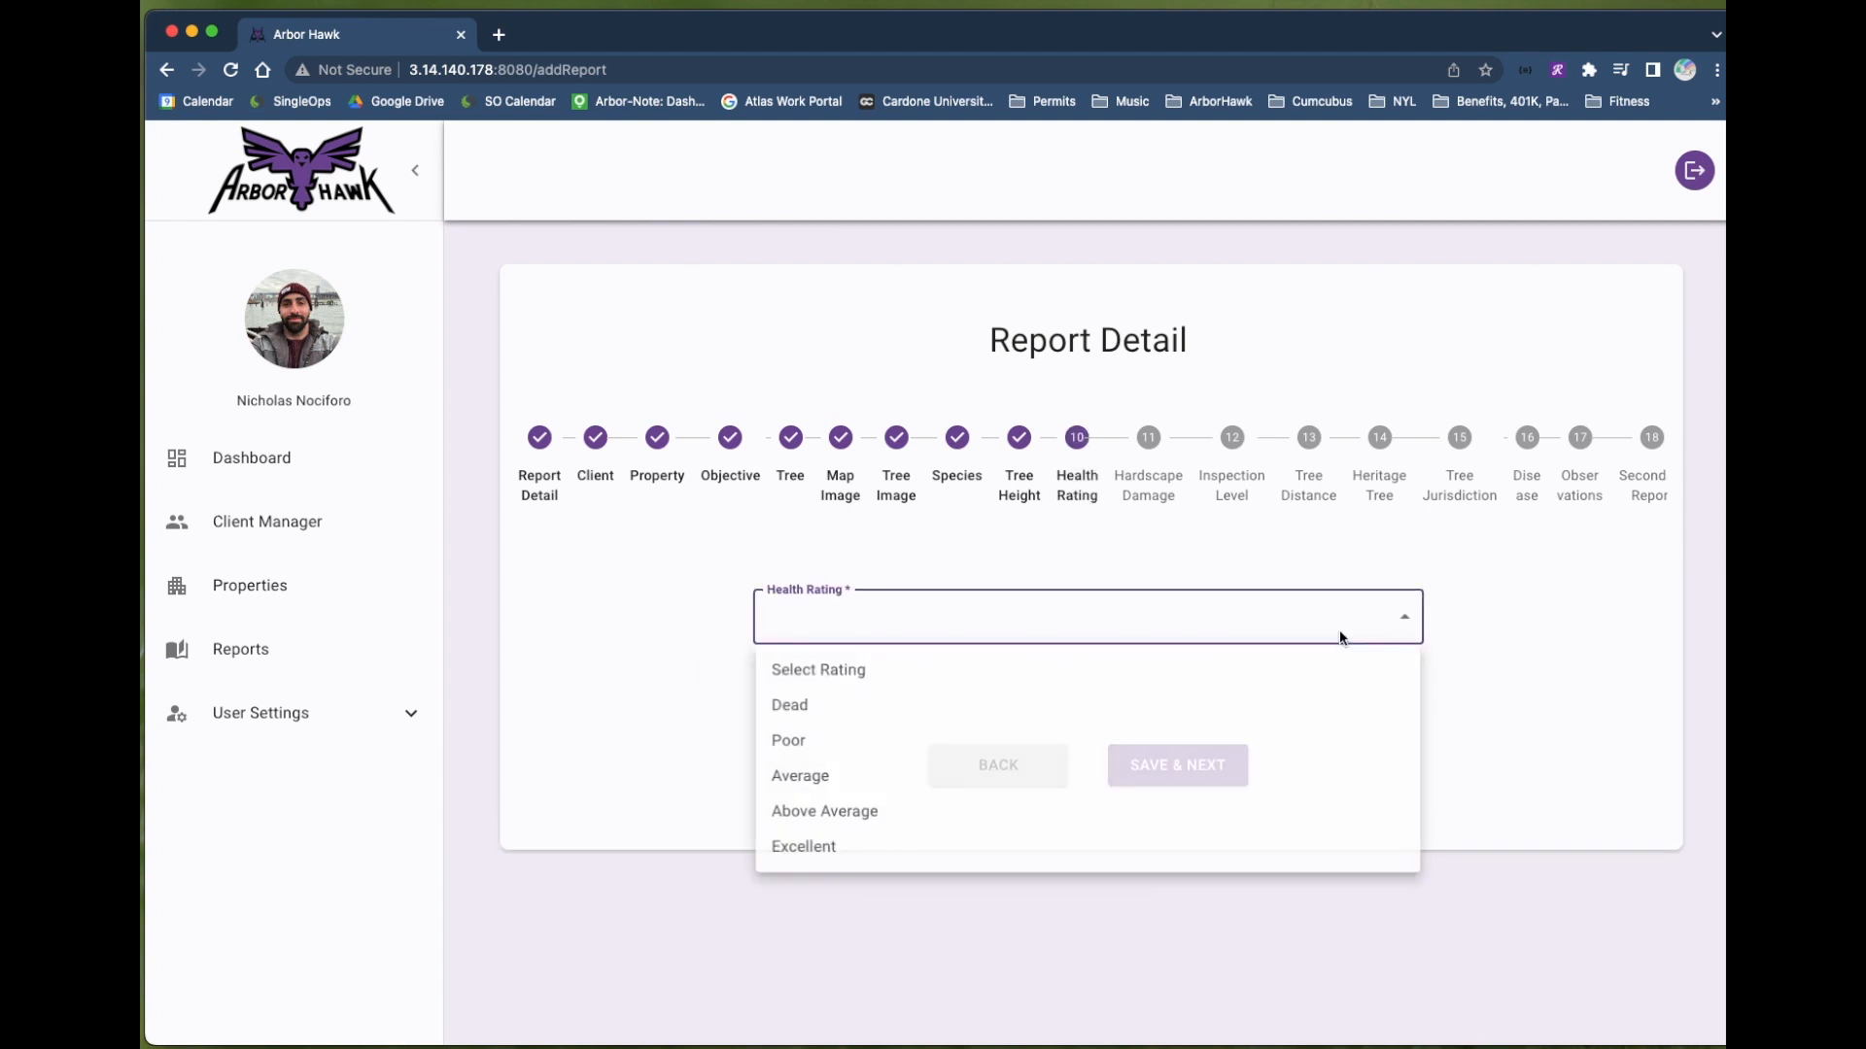
click(845, 748)
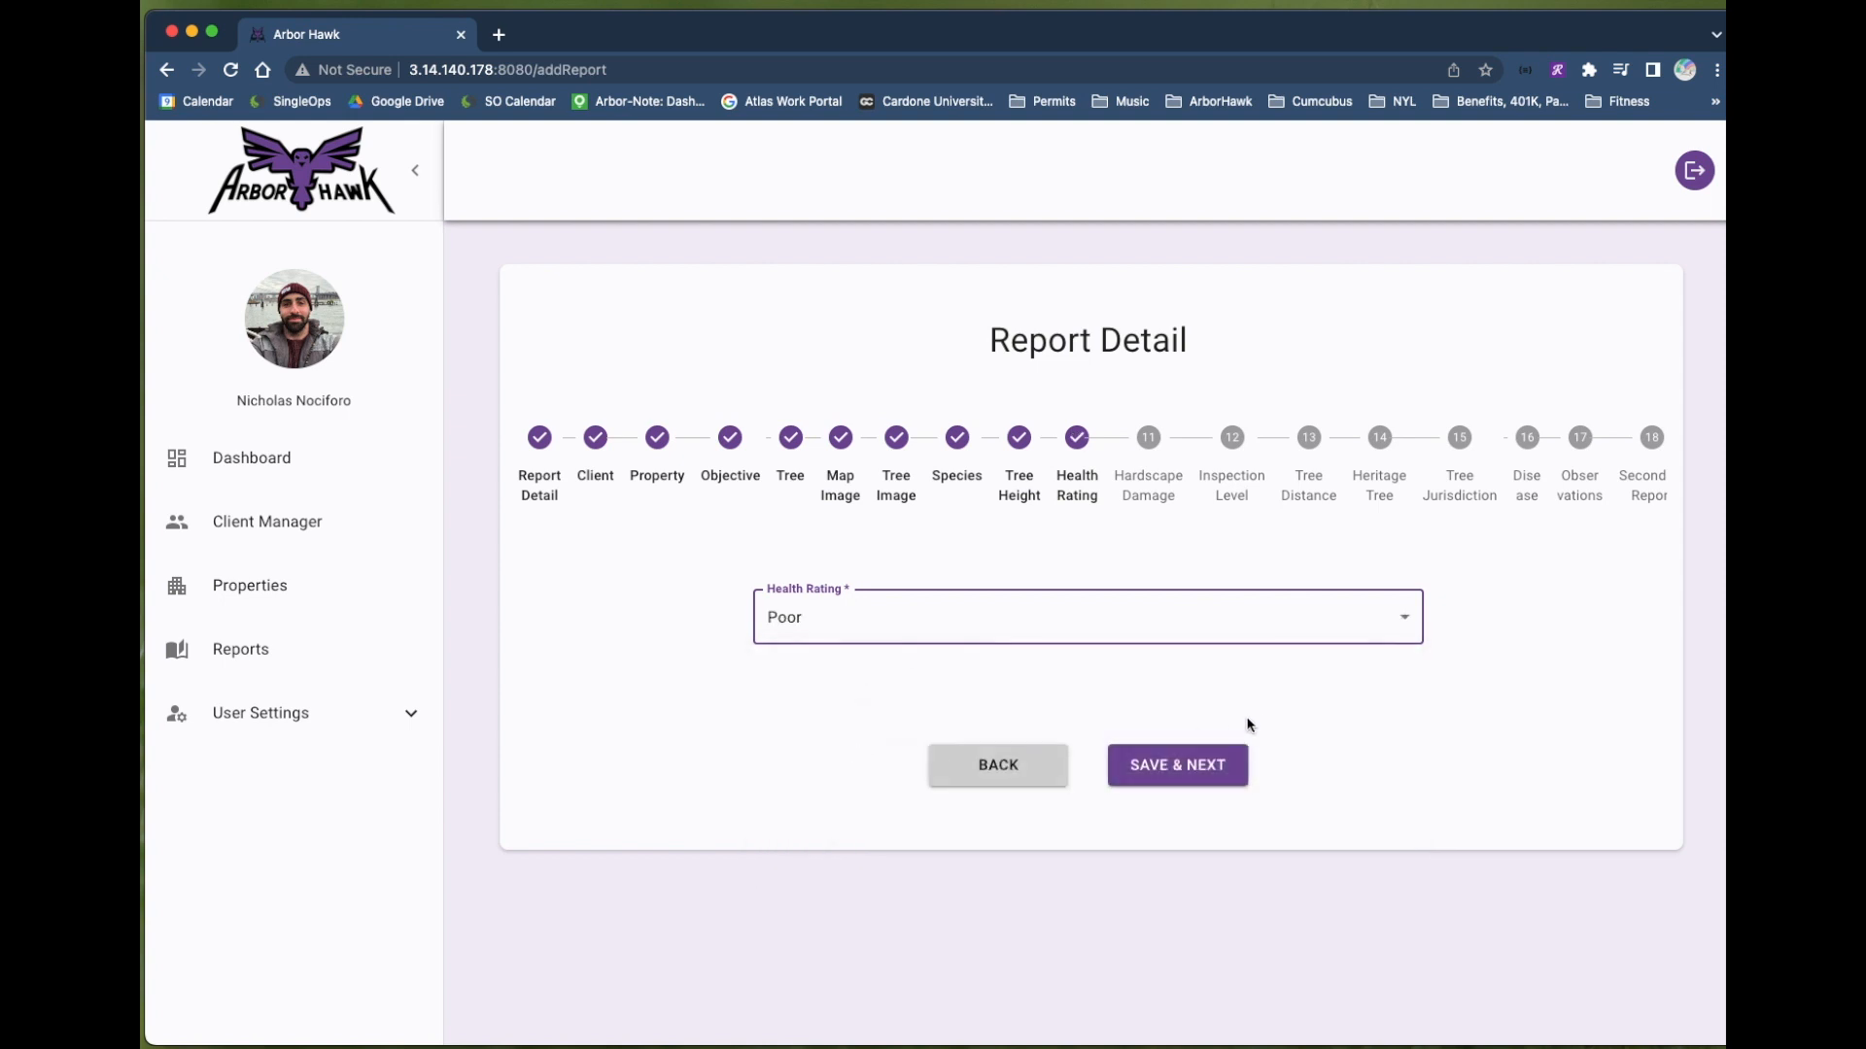
click(1174, 767)
- Try Yes for hardscape damage, change the answer to No and save it
click(1333, 622)
click(817, 709)
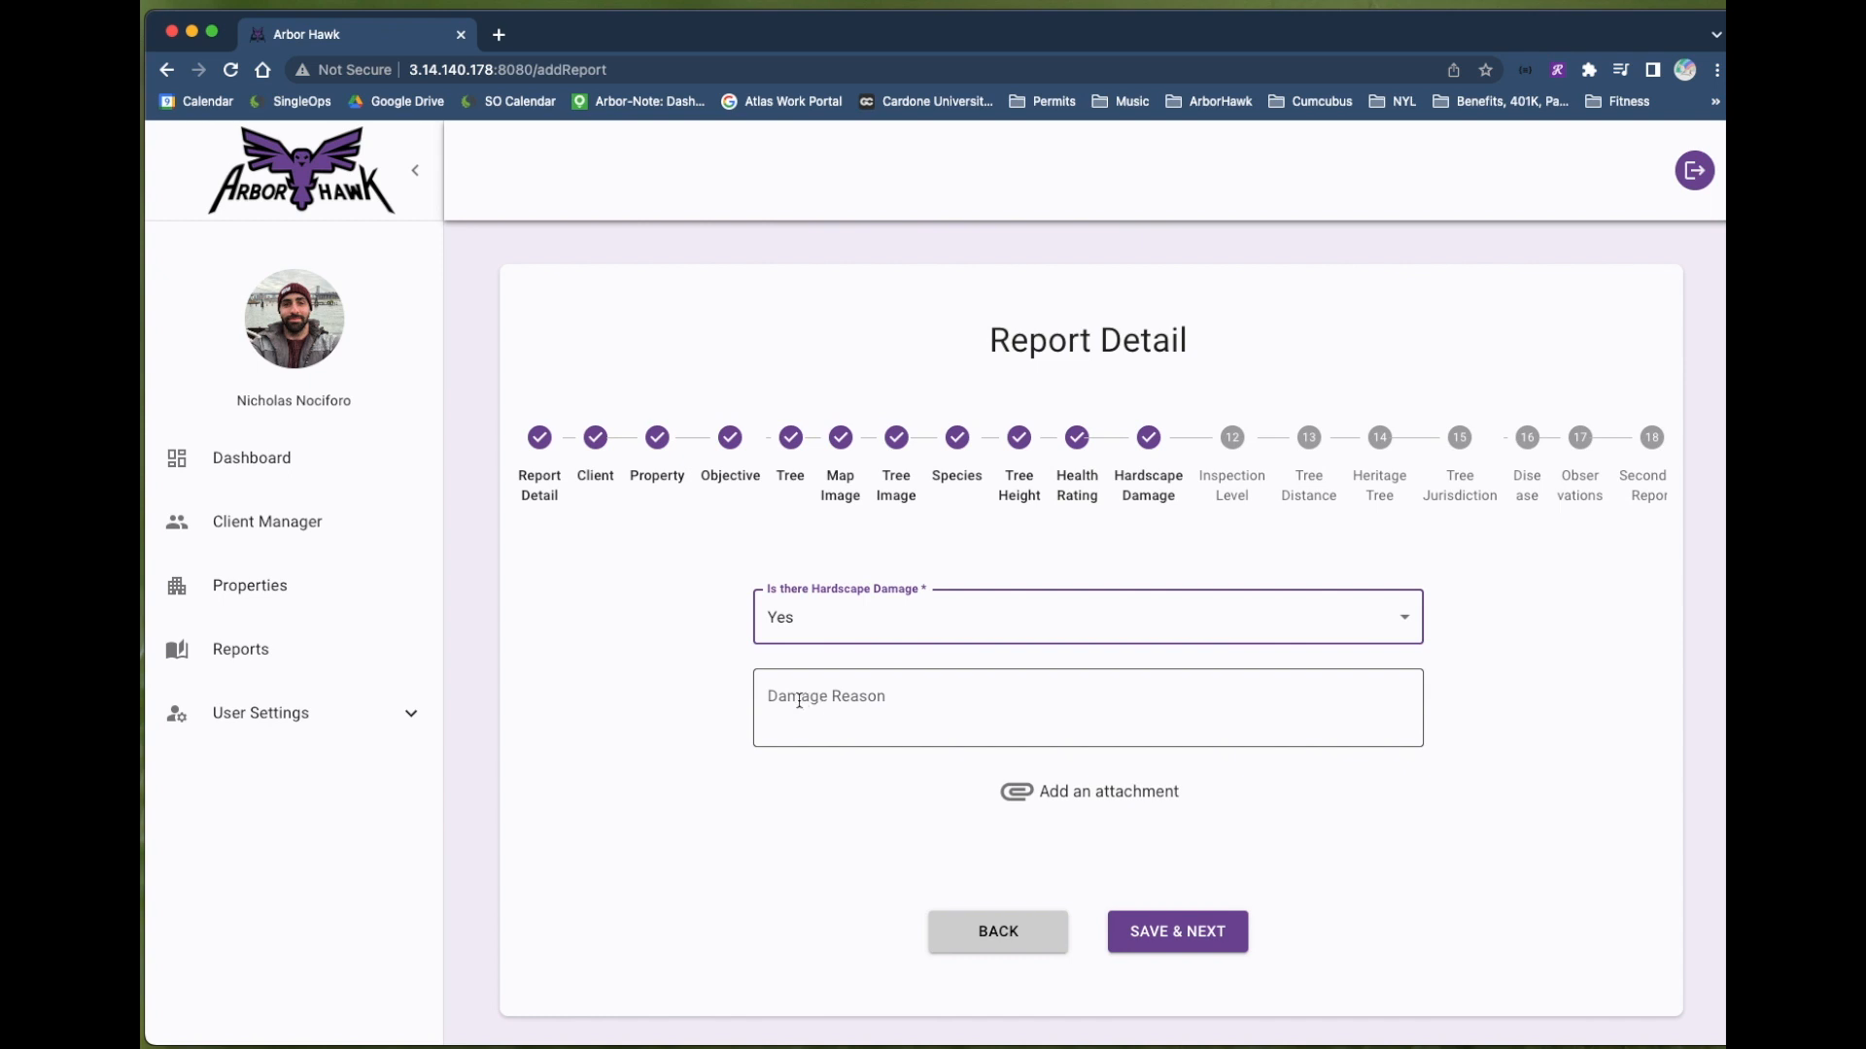
click(1166, 642)
click(772, 741)
click(1170, 775)
- Set the inspection level to 1 and continue to the tree distance stage
click(1155, 610)
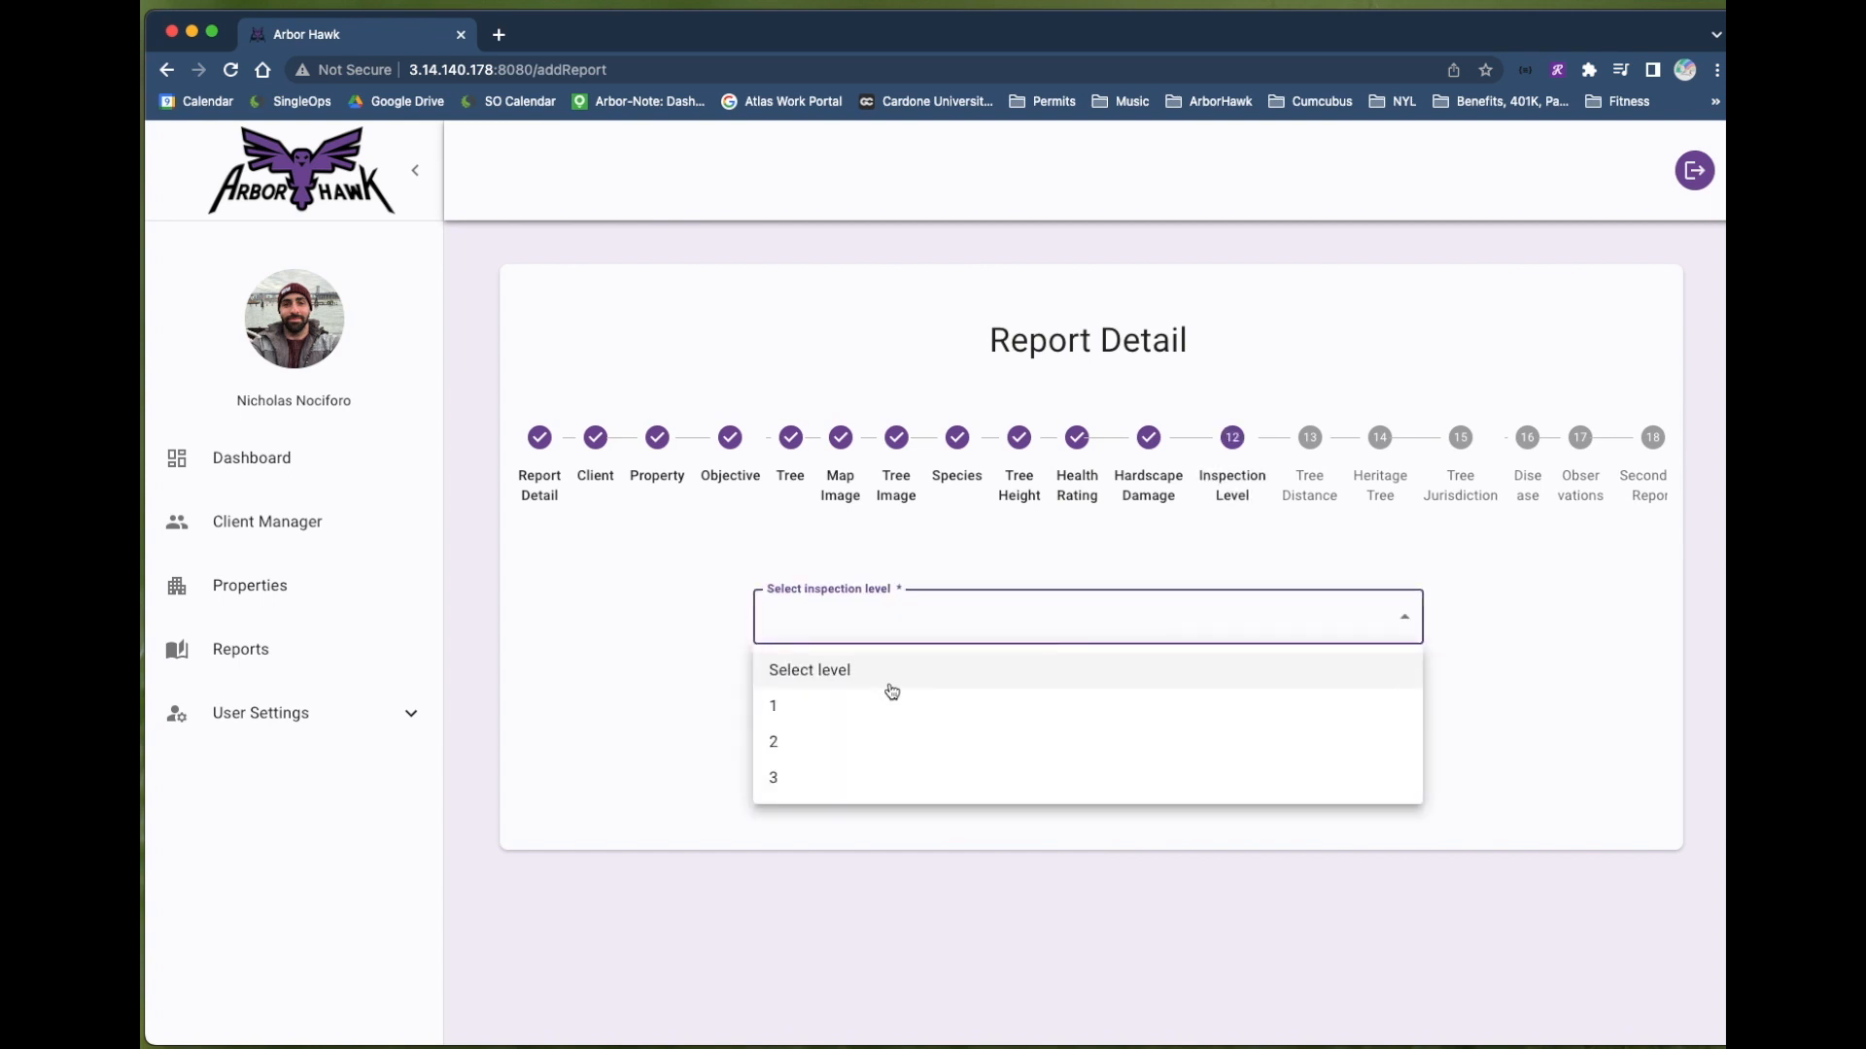
click(866, 706)
click(1205, 772)
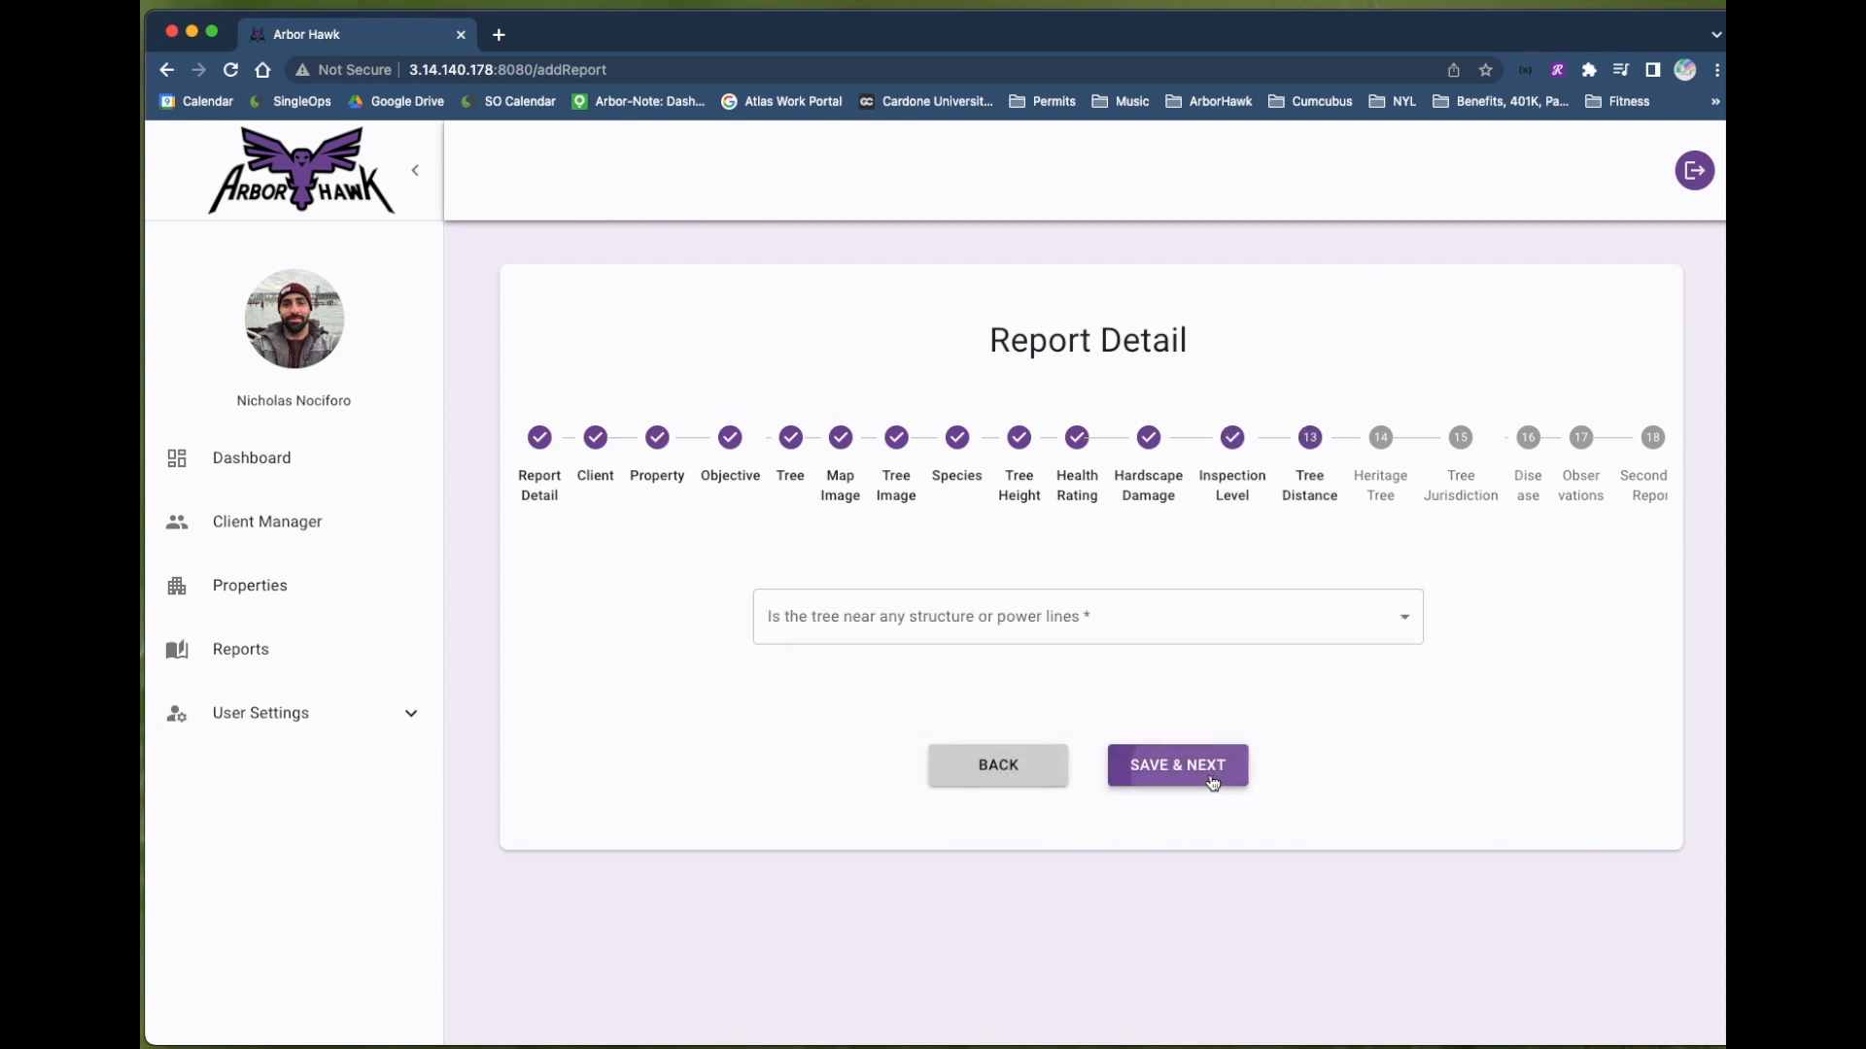
- Answer Yes to the tree being near structures or power lines and describe it as "tree is in a city environment"
click(1058, 630)
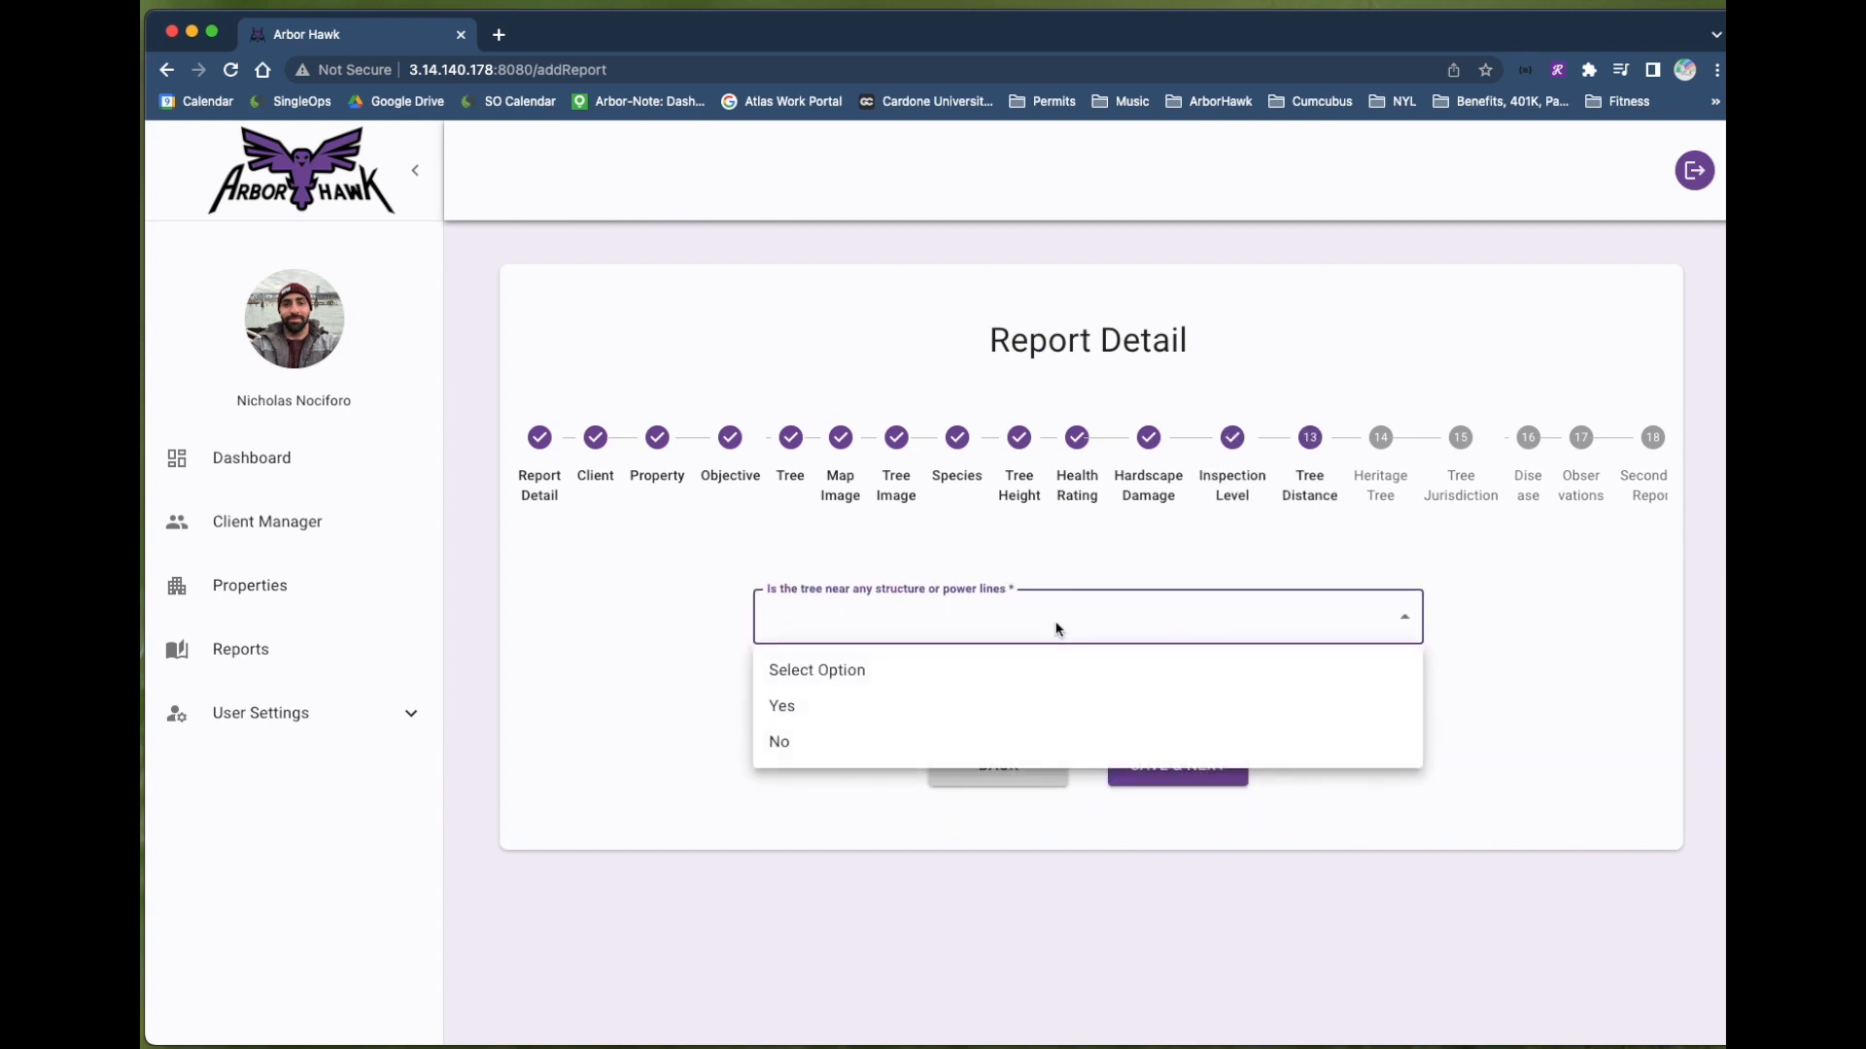
click(844, 707)
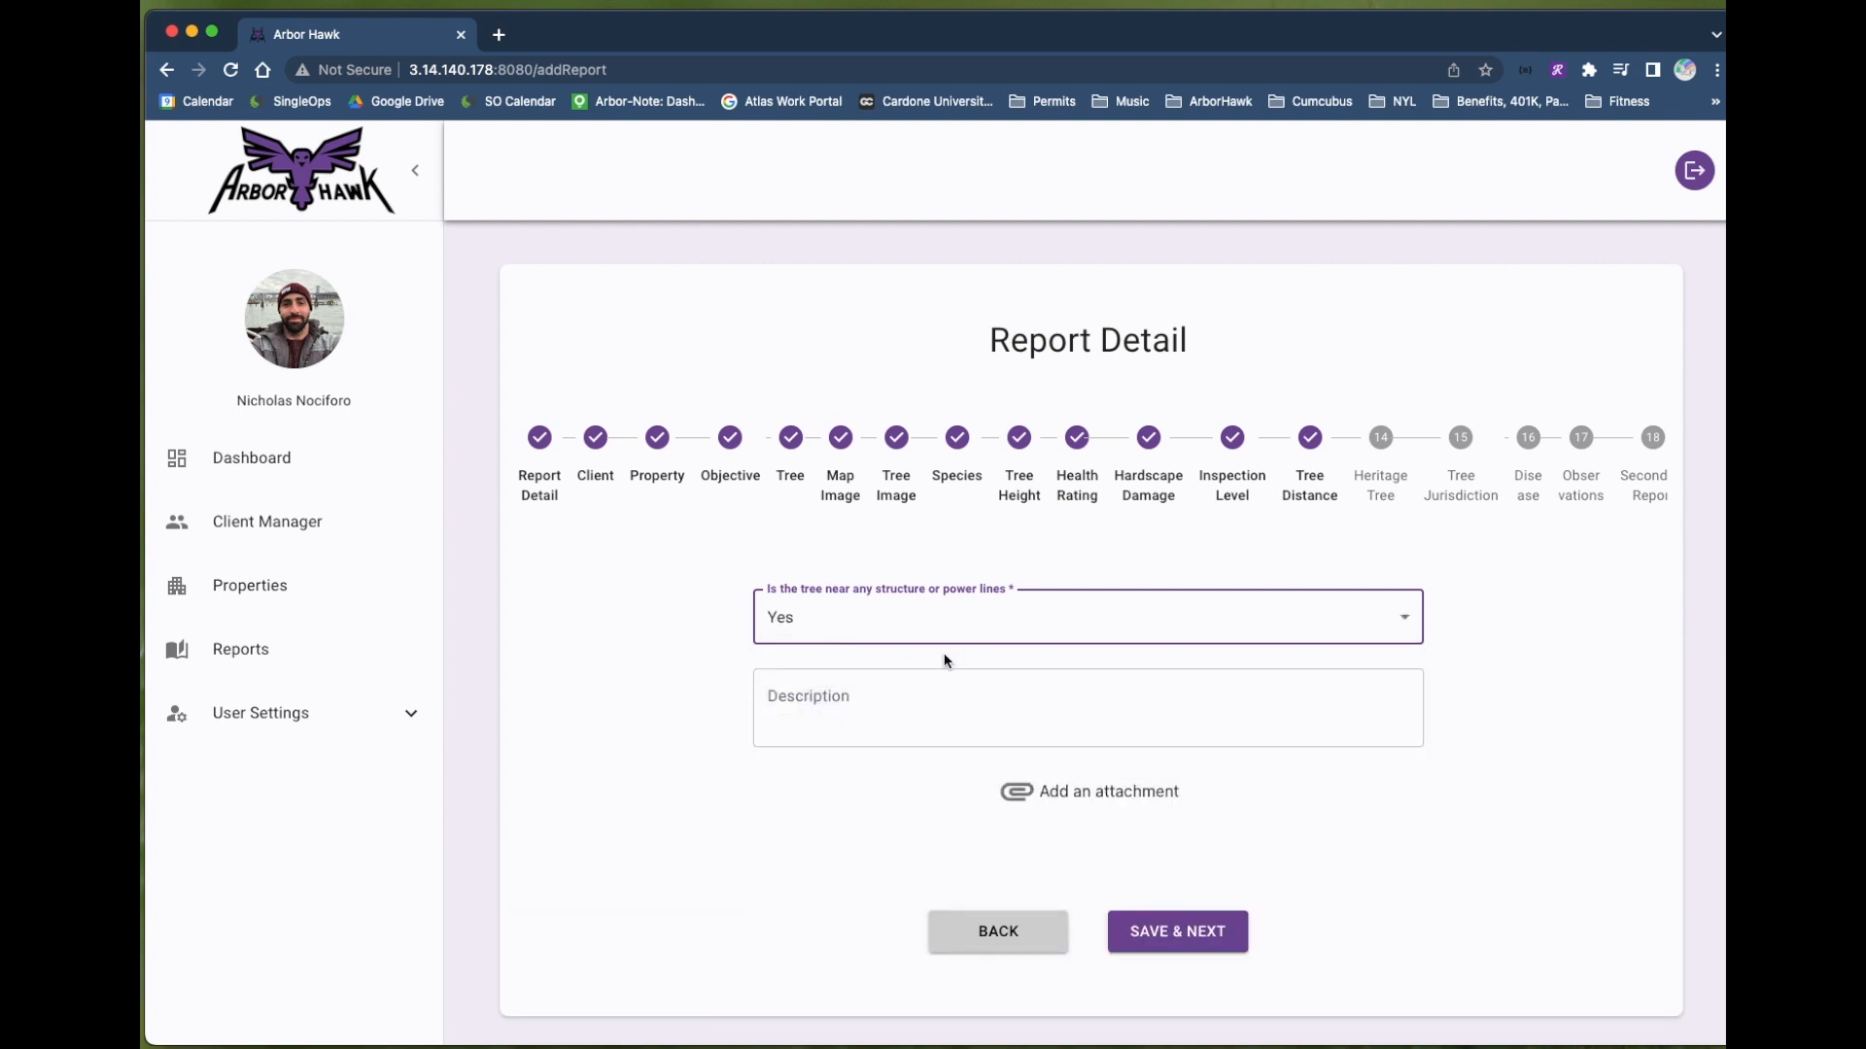
click(874, 707)
text(tree is in)
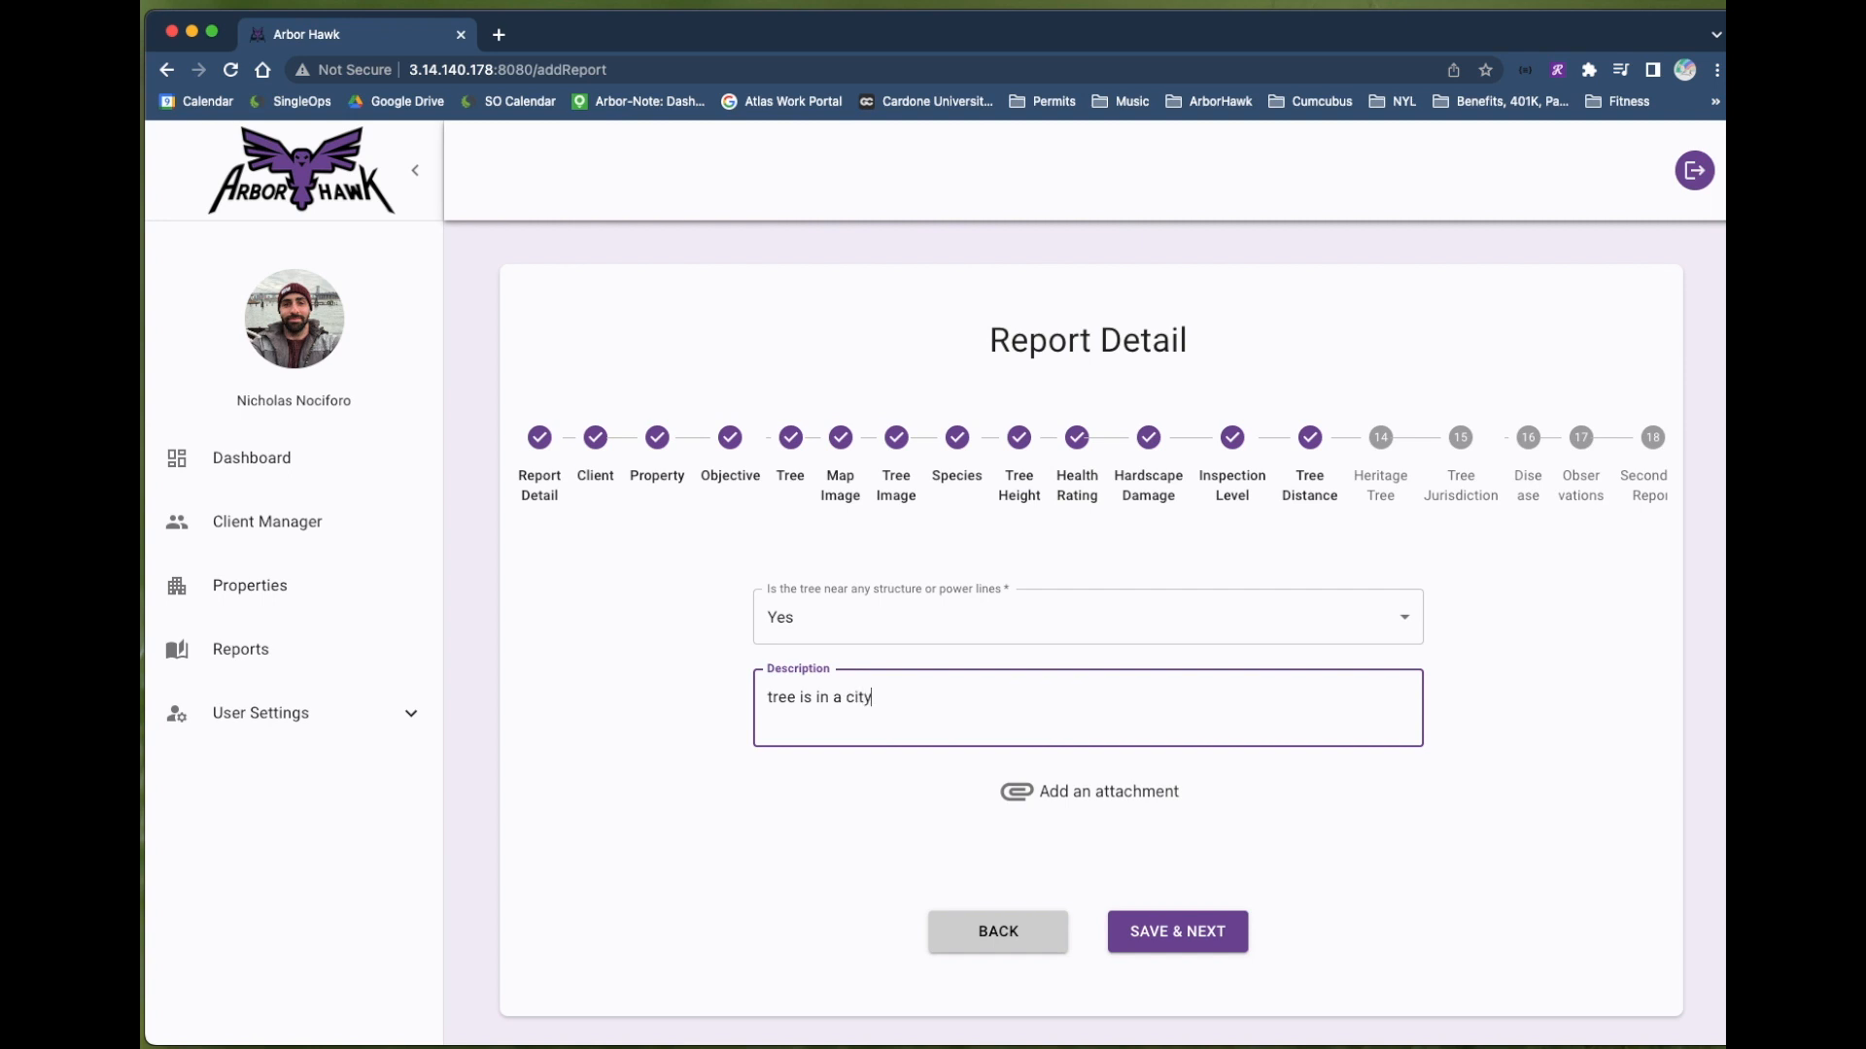
text(a city environment)
- Attach the picture "chinese elm 1" from the ARG Demo Pics folder to the tree distance stage
click(1013, 791)
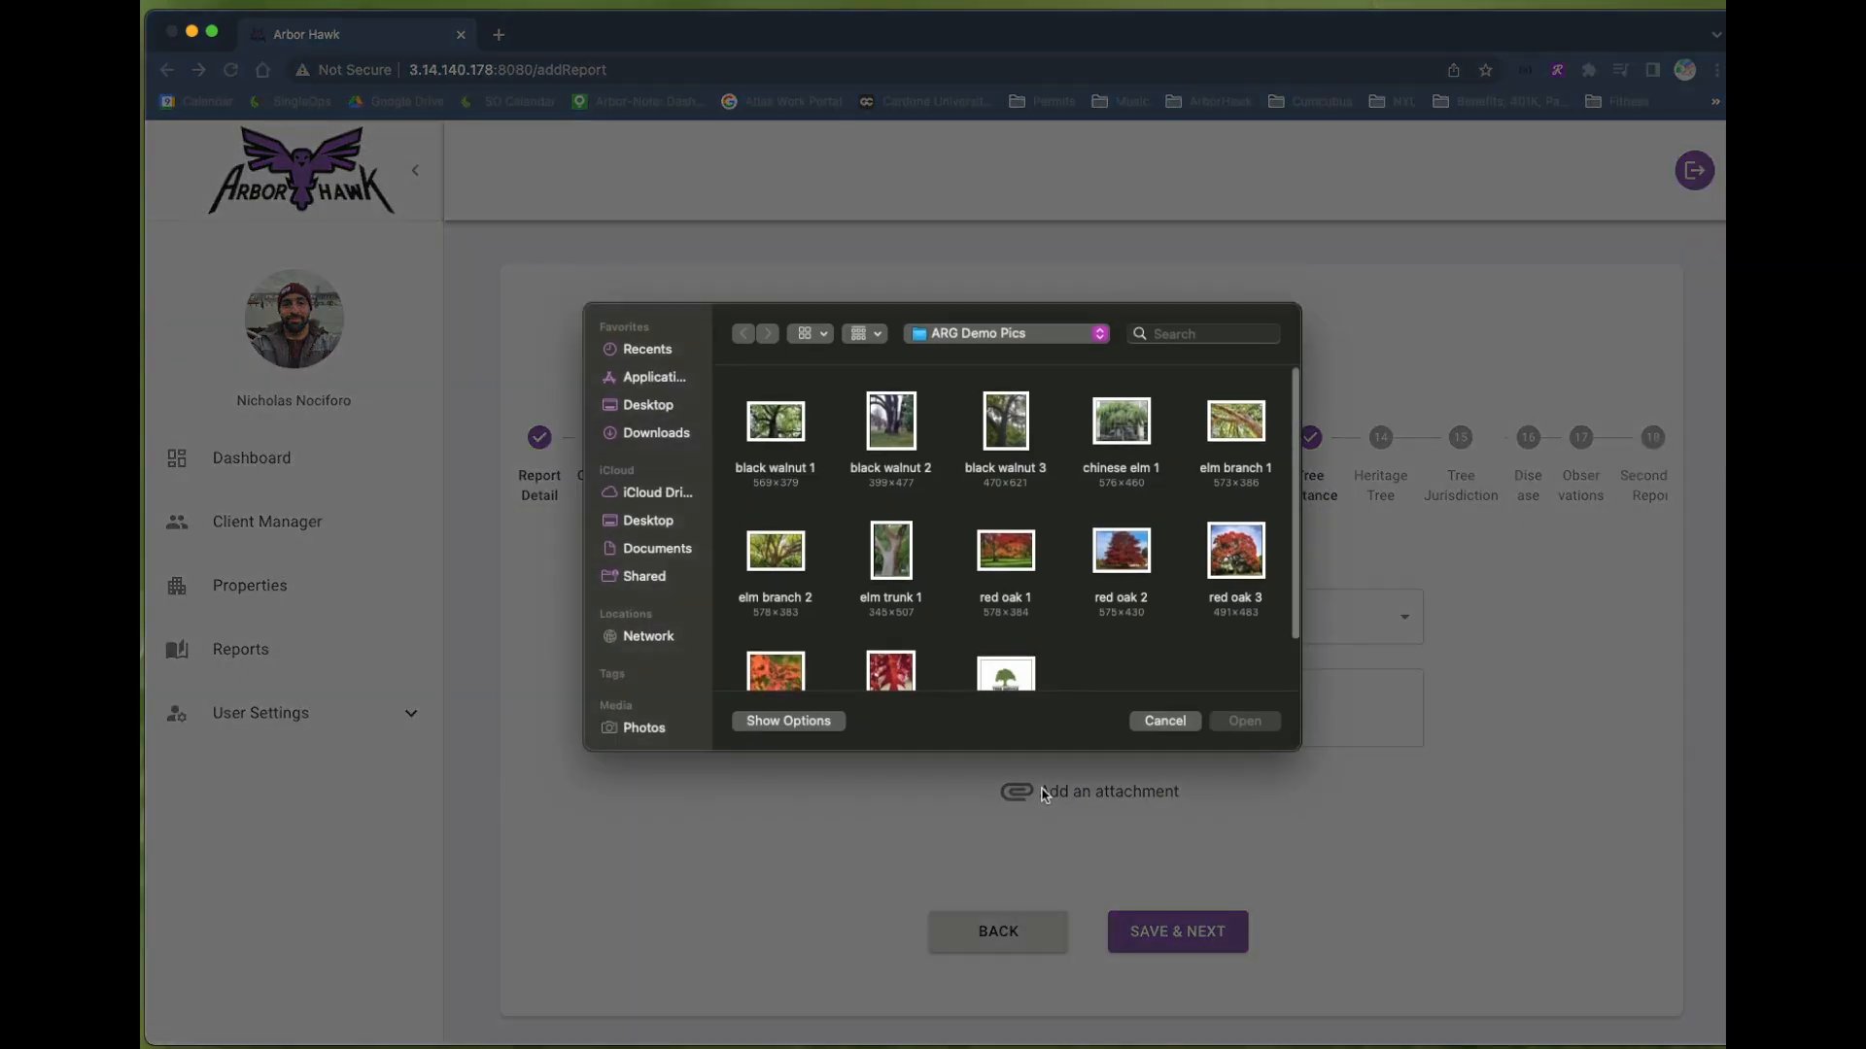
click(1122, 426)
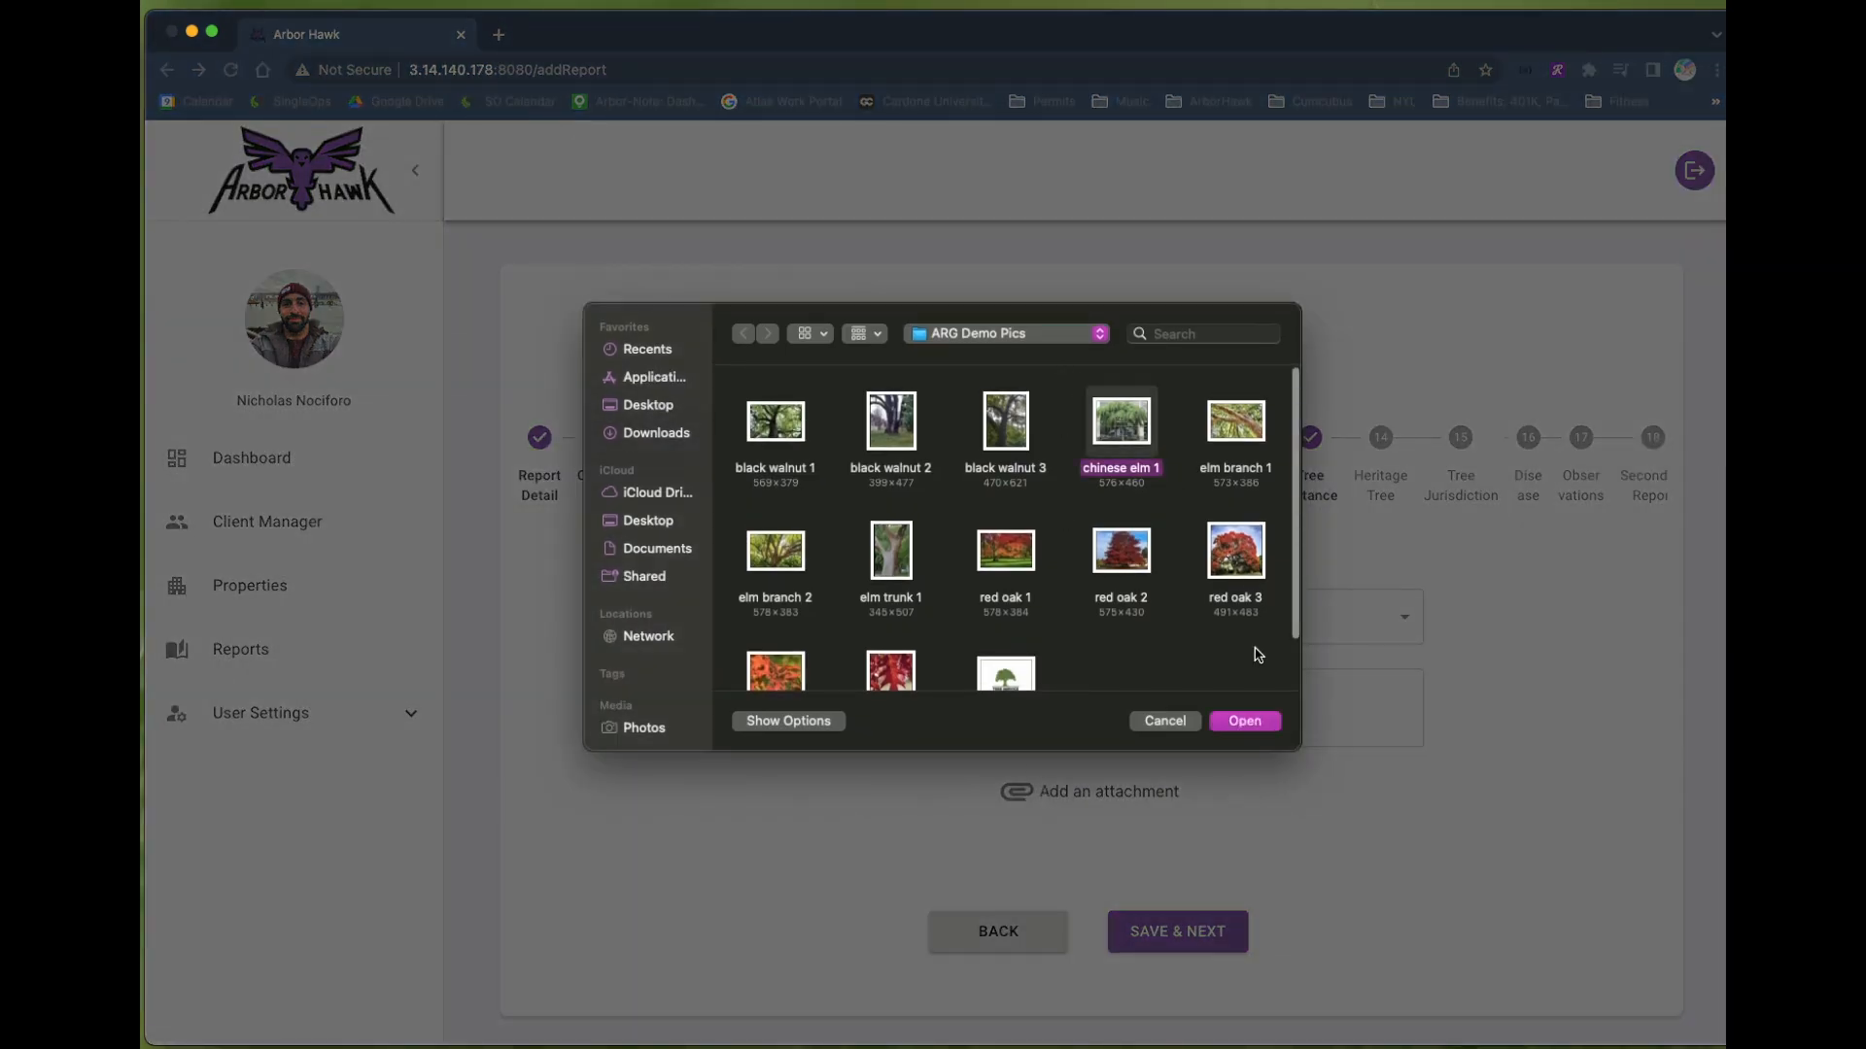
click(1244, 720)
- Caption the attached picture "there are buildings and sidewalks all around this tree", upload it and save the stage
scroll(1146, 929, down, 3)
click(1037, 933)
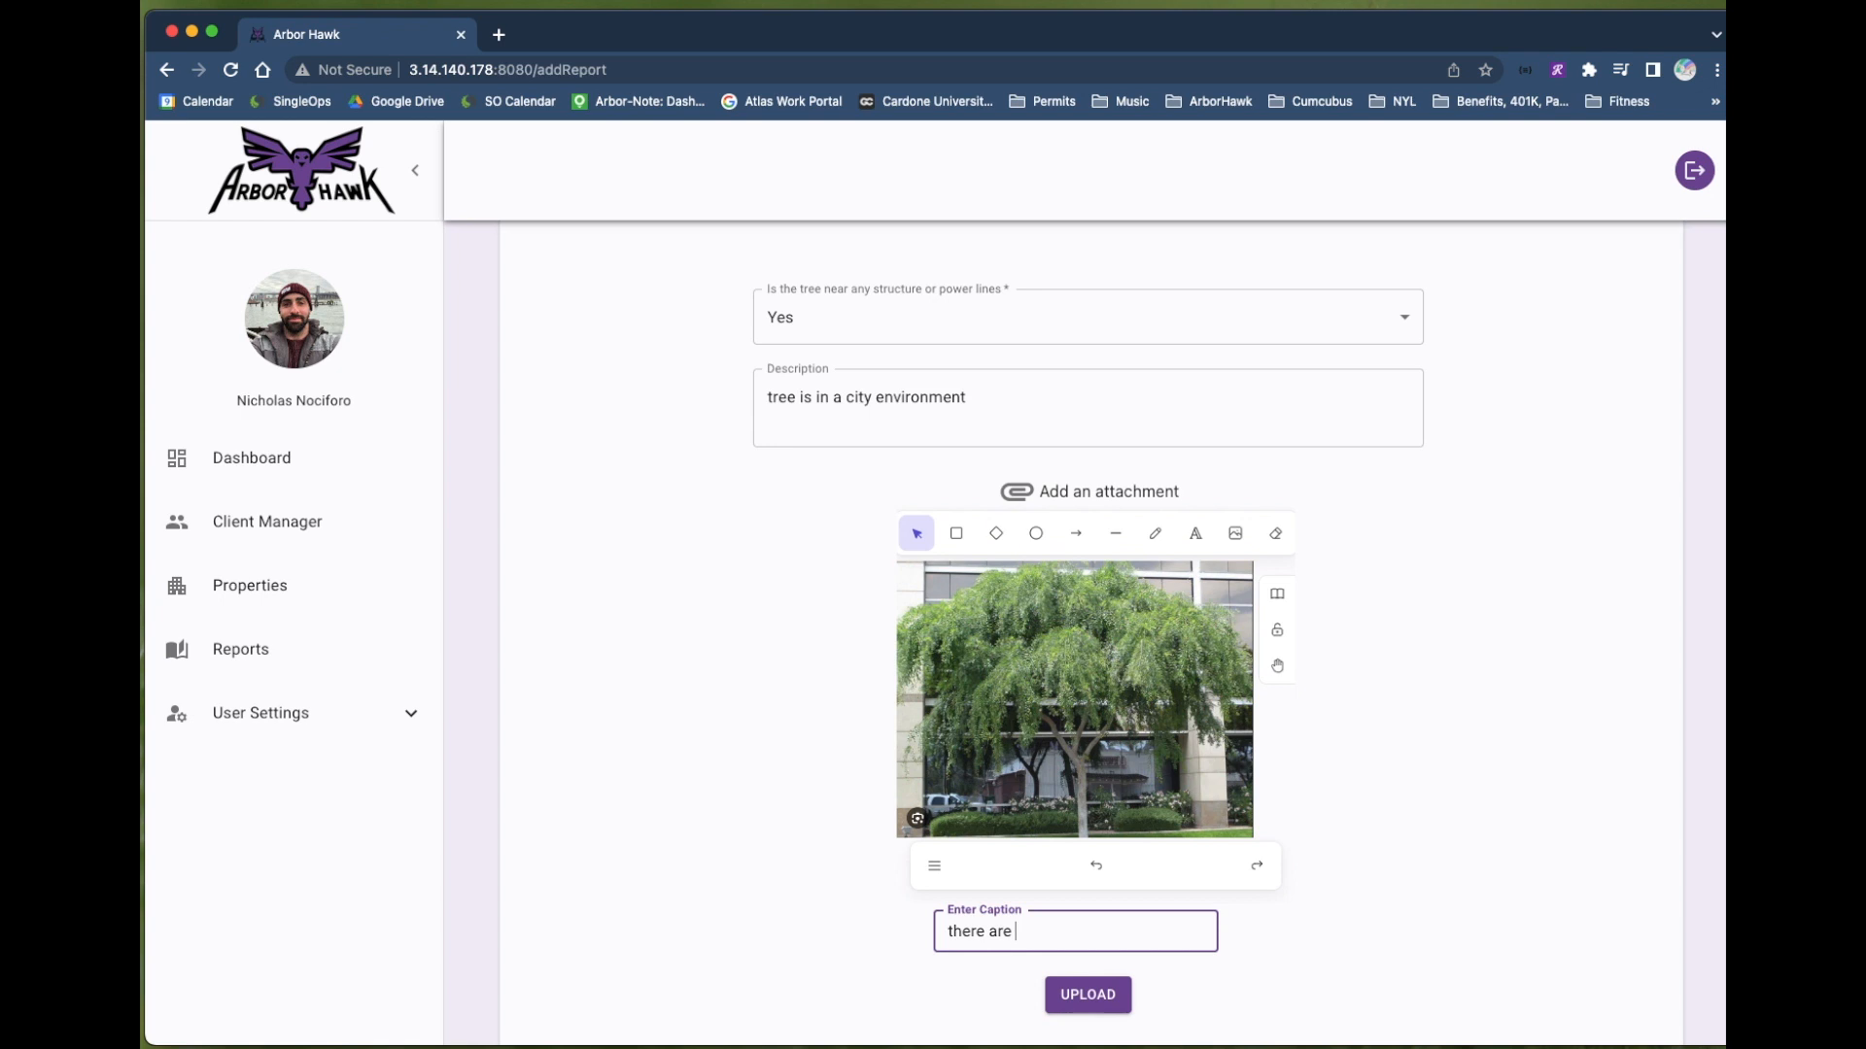
text(there are buildings and sidewalks all arou)
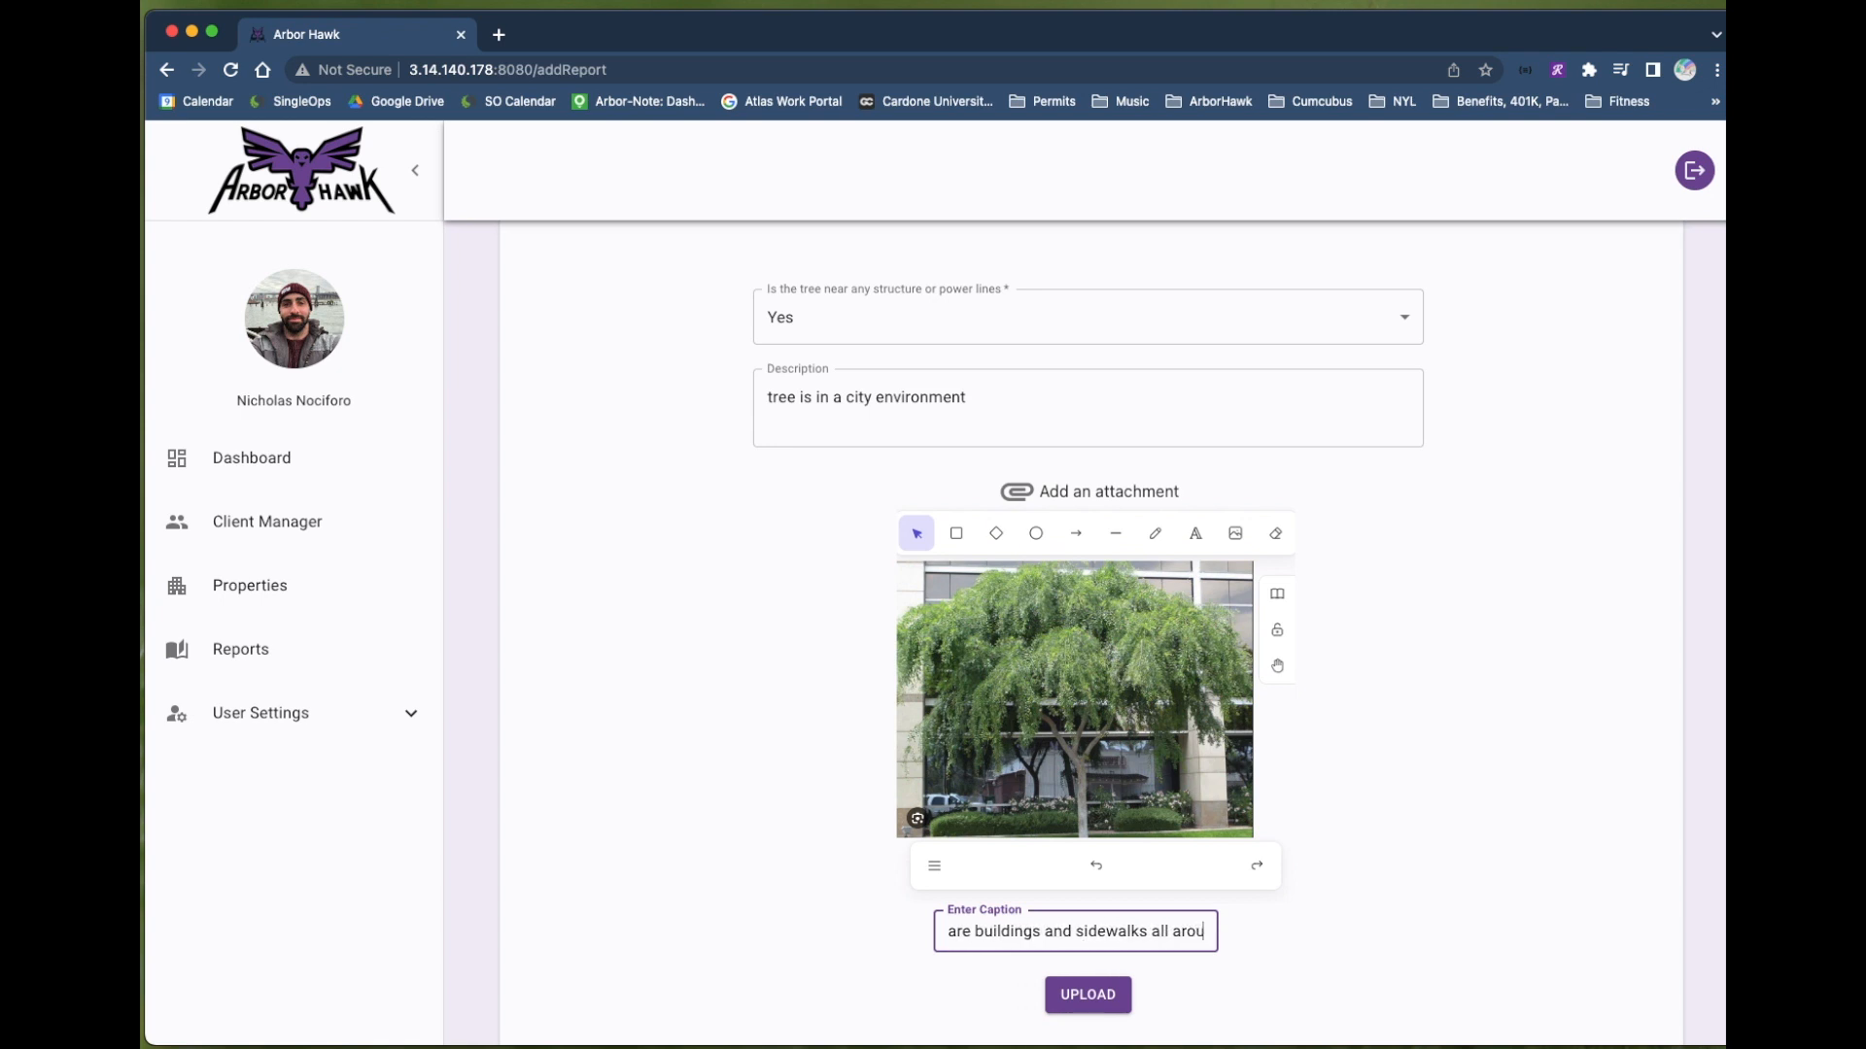
text(nd this tree)
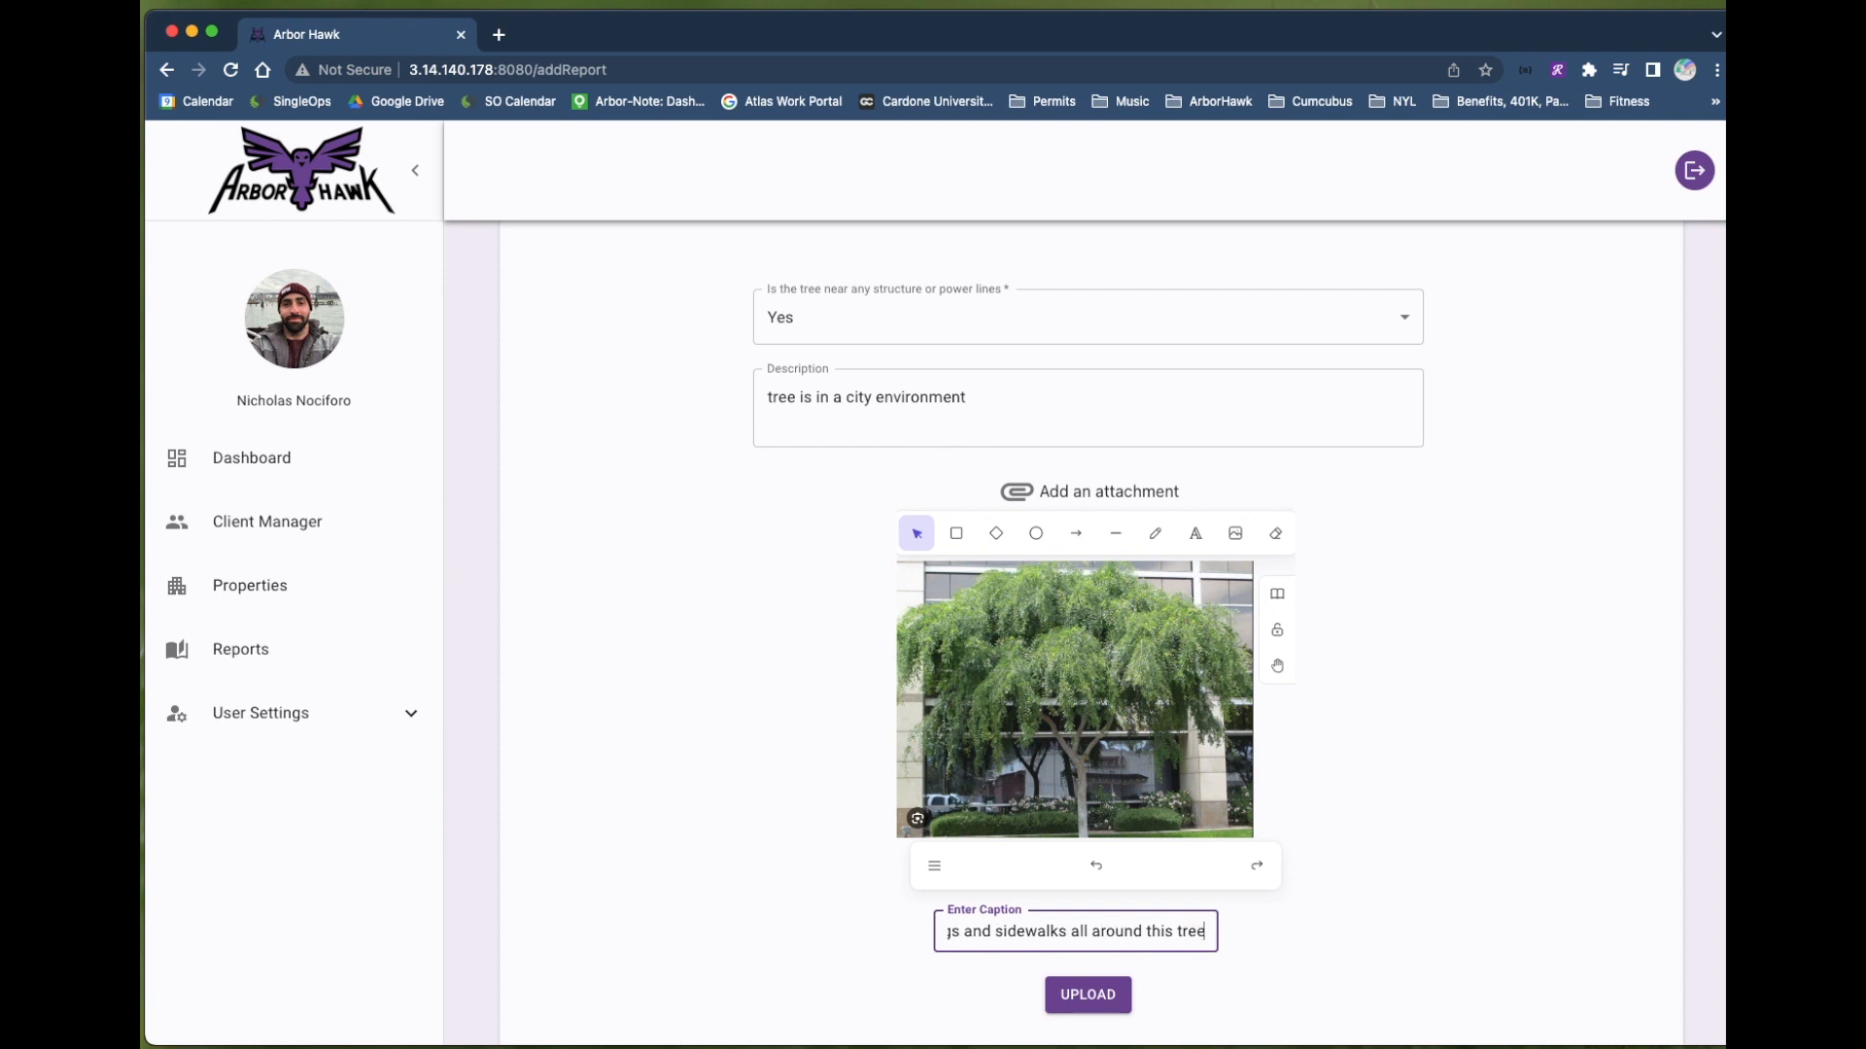
click(1125, 993)
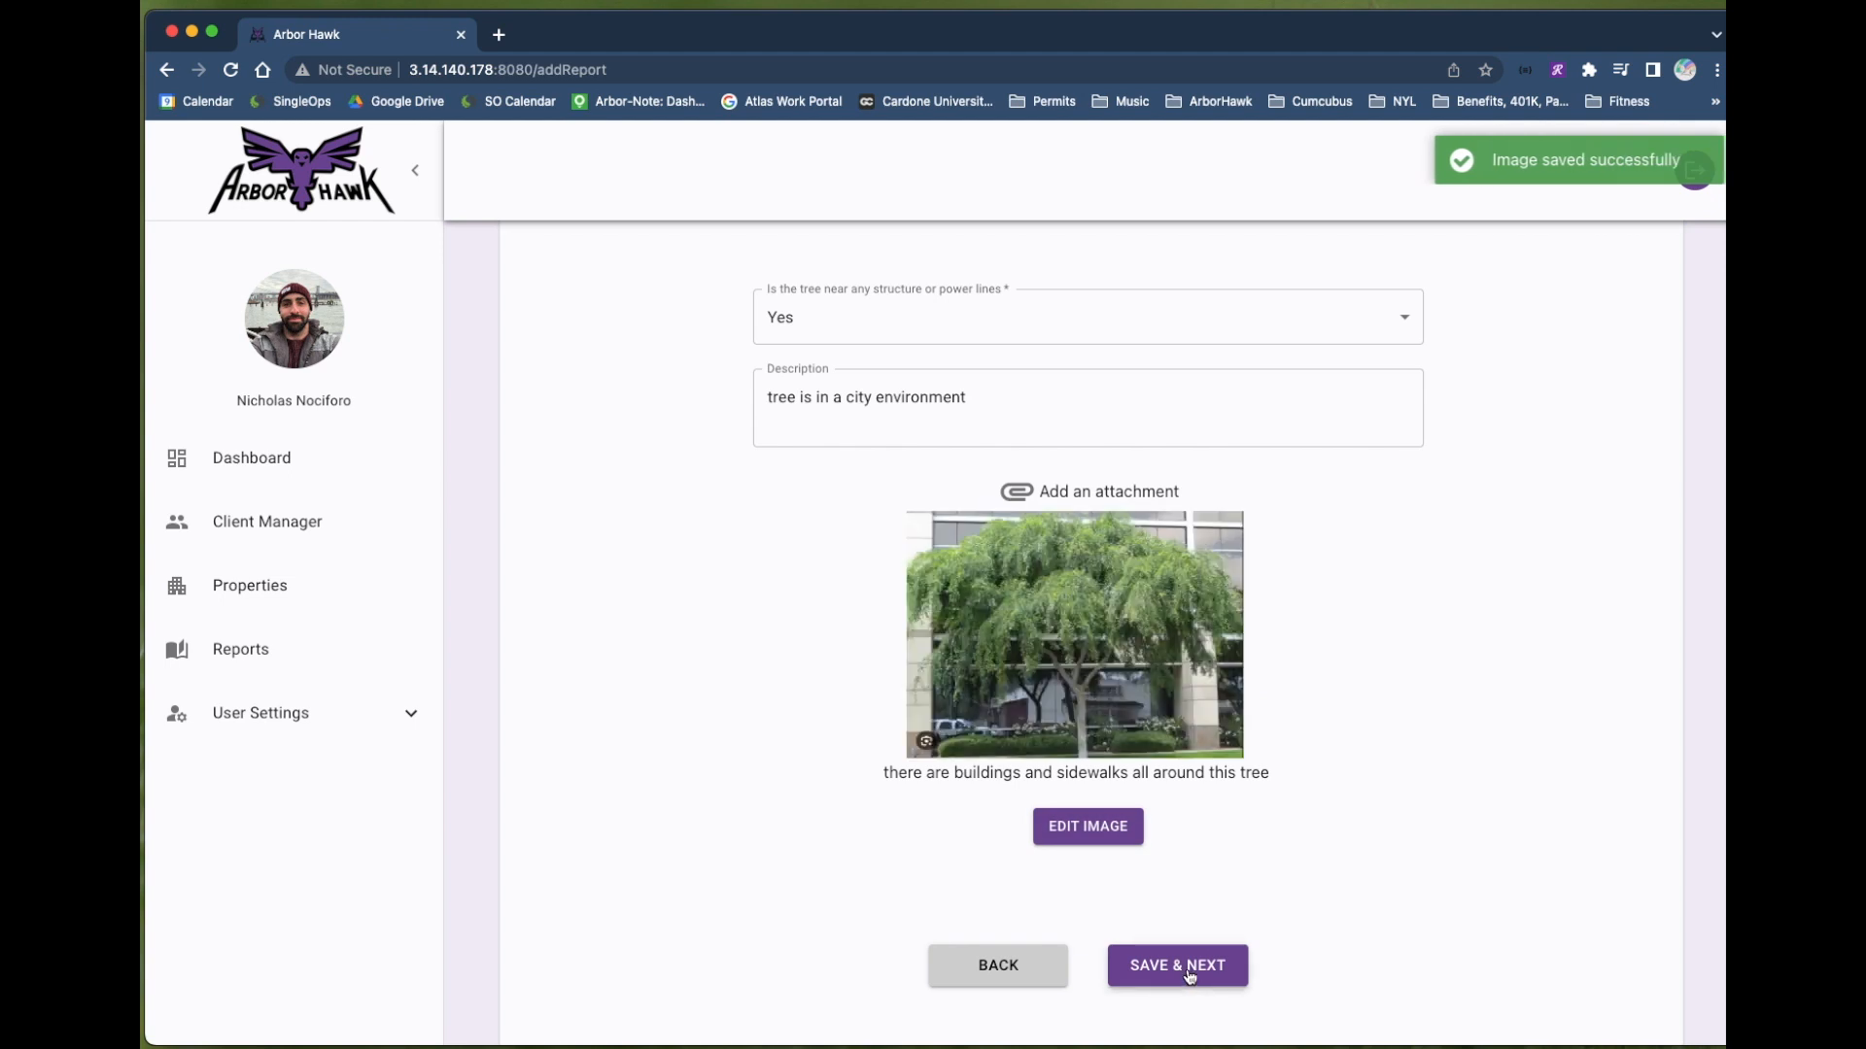
click(1188, 966)
- Mark the tree as a heritage tree with the description "This is a Malibu heritage tree" and save the stage
click(1110, 620)
click(833, 743)
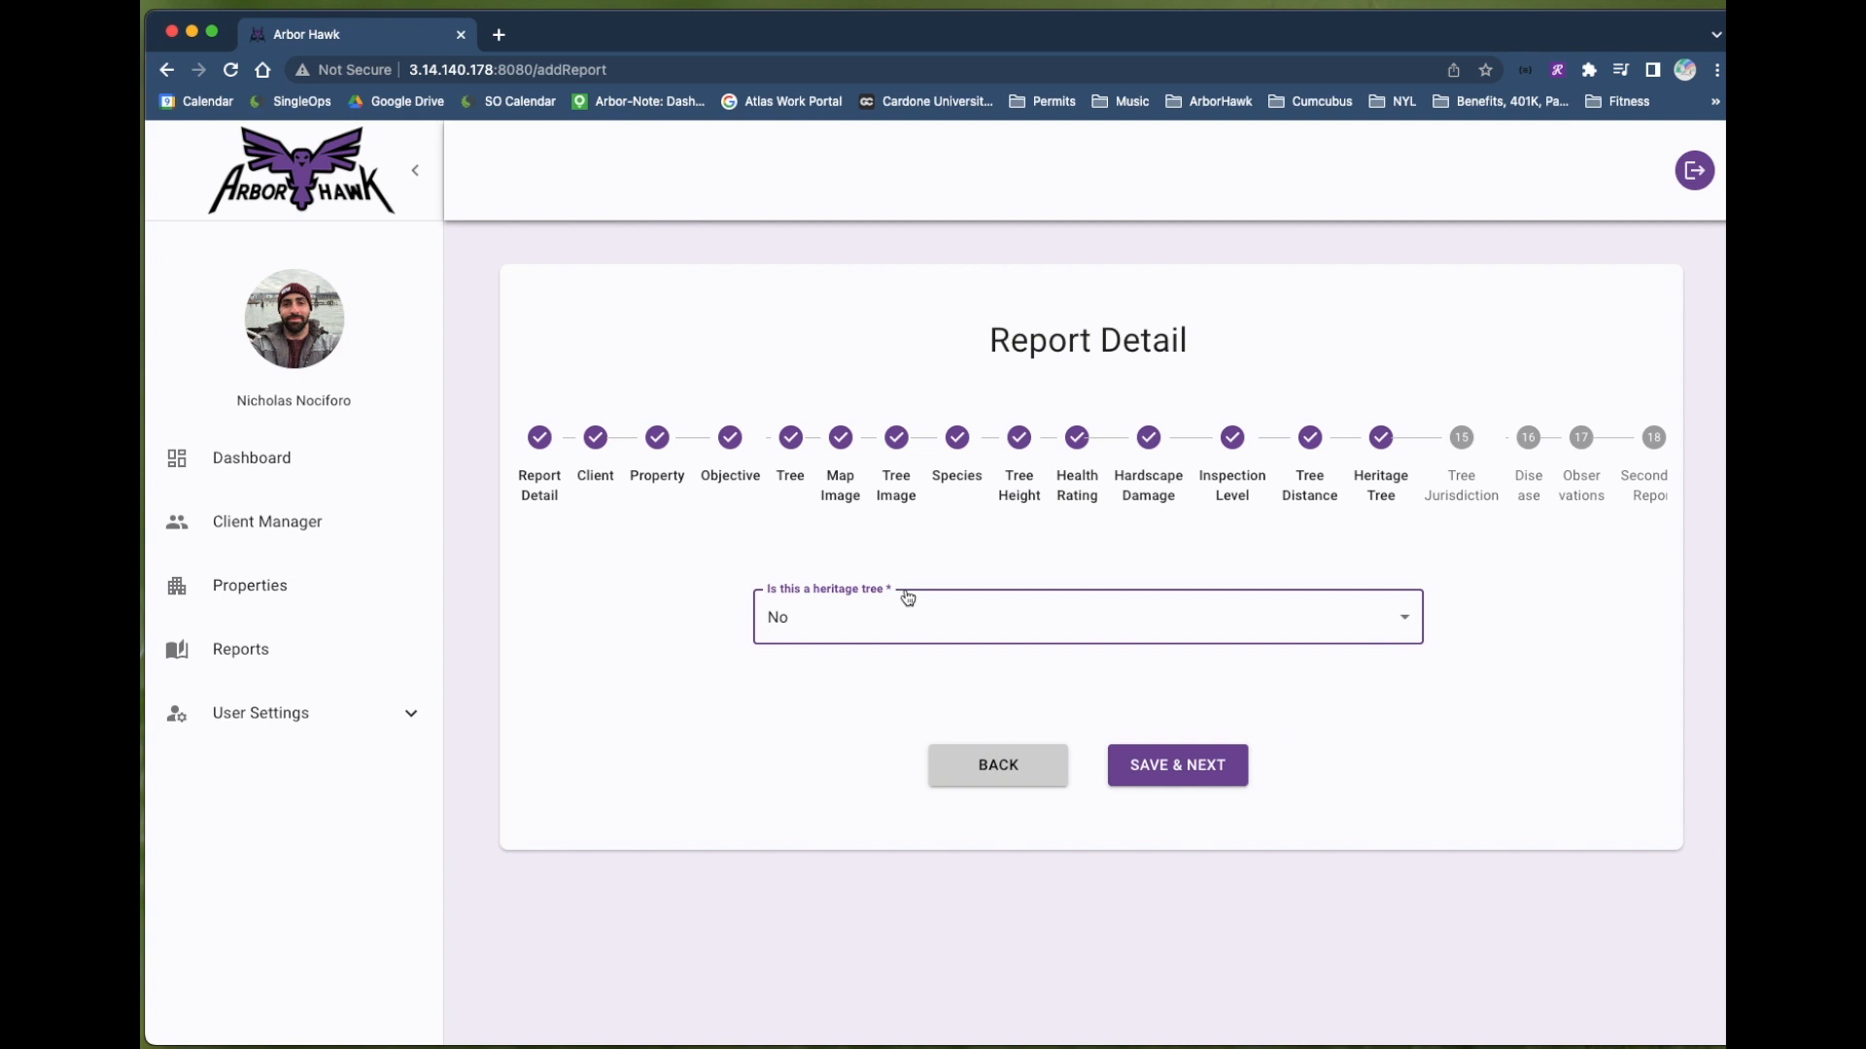
click(906, 603)
click(841, 702)
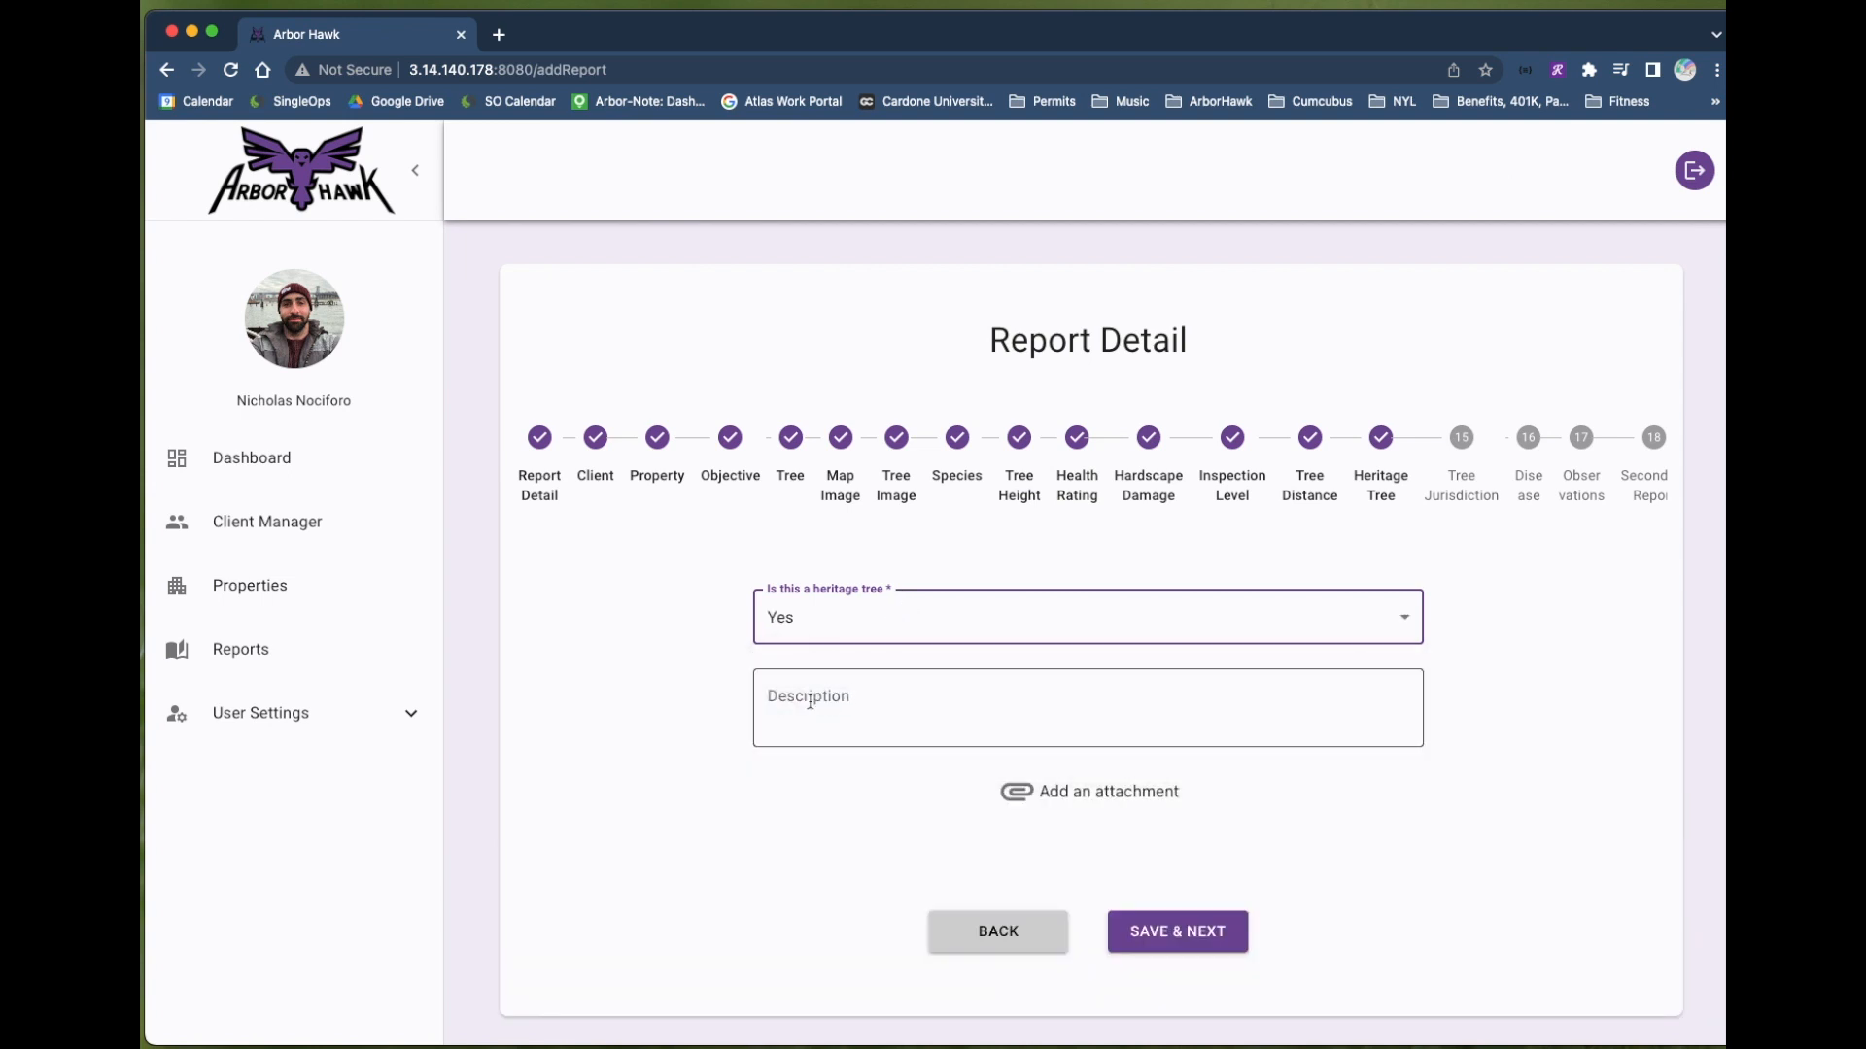
click(862, 699)
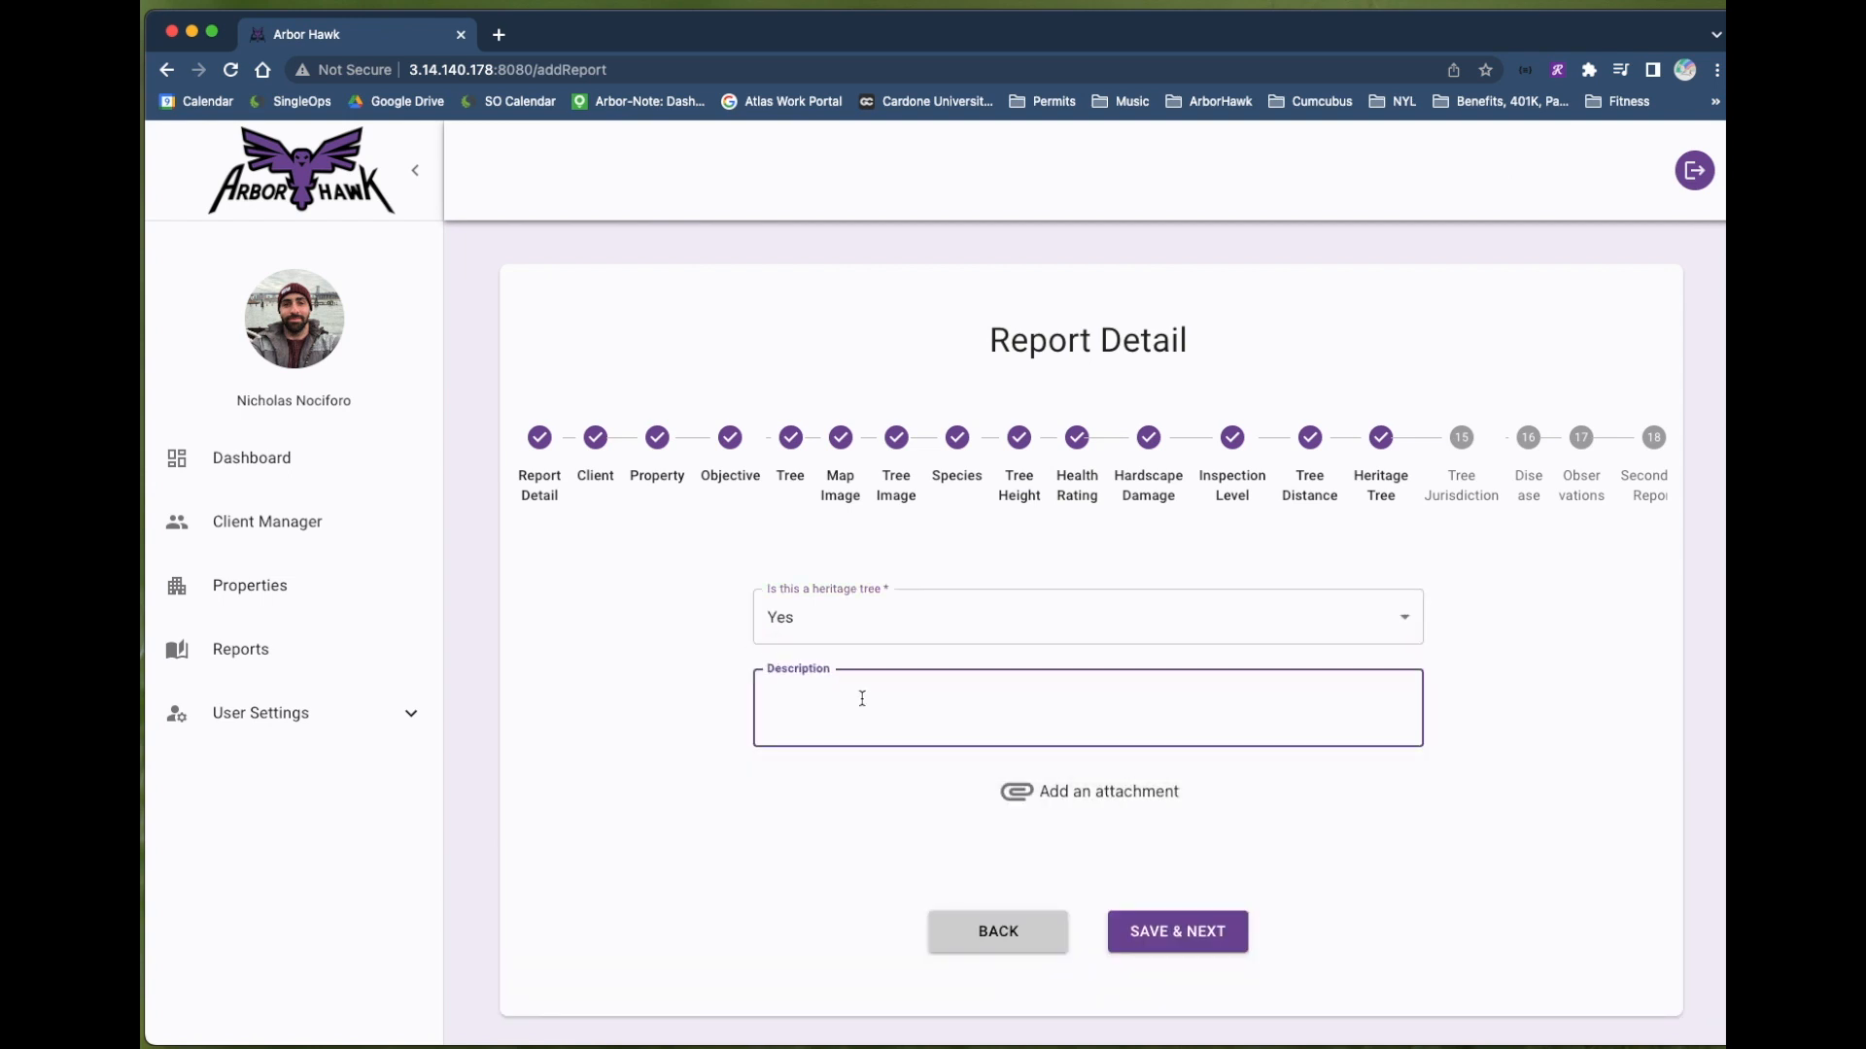
text(This is a Malibu heritage tree)
click(1173, 928)
- Set the tree's jurisdiction to Private and continue to the disease stage
click(1038, 618)
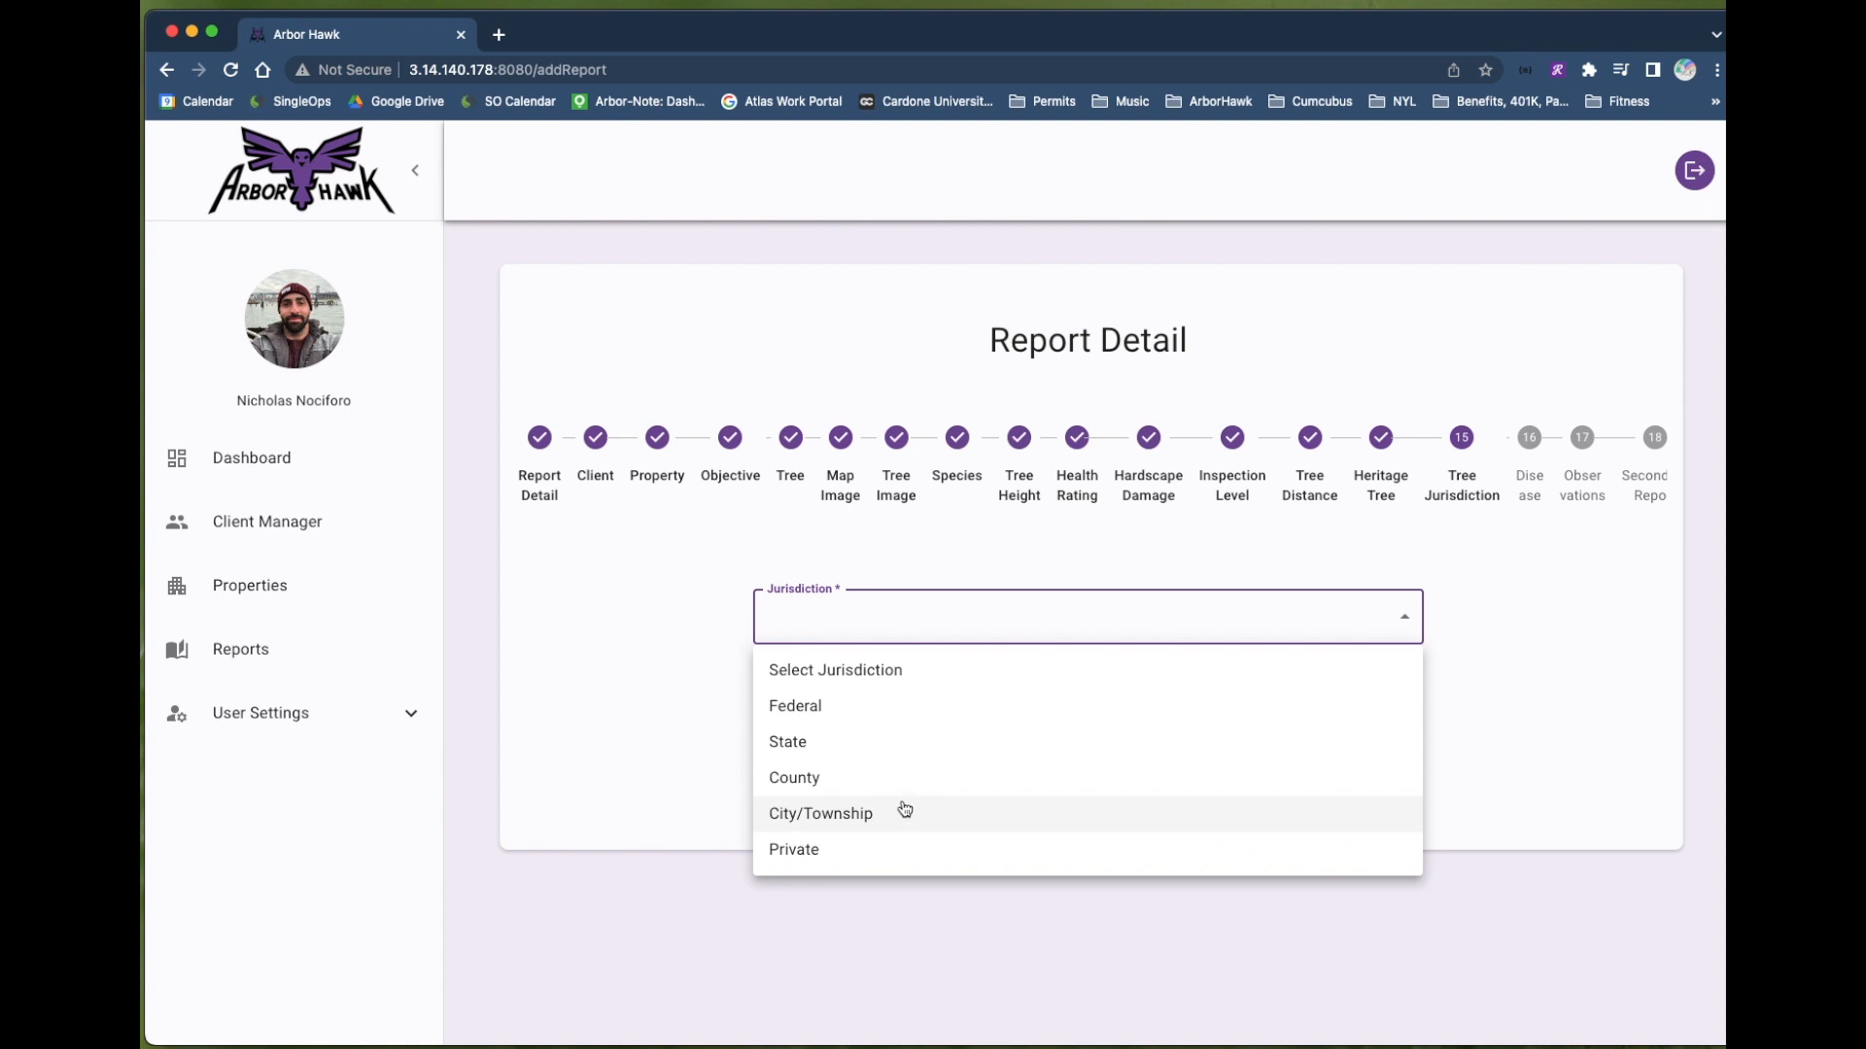
click(863, 849)
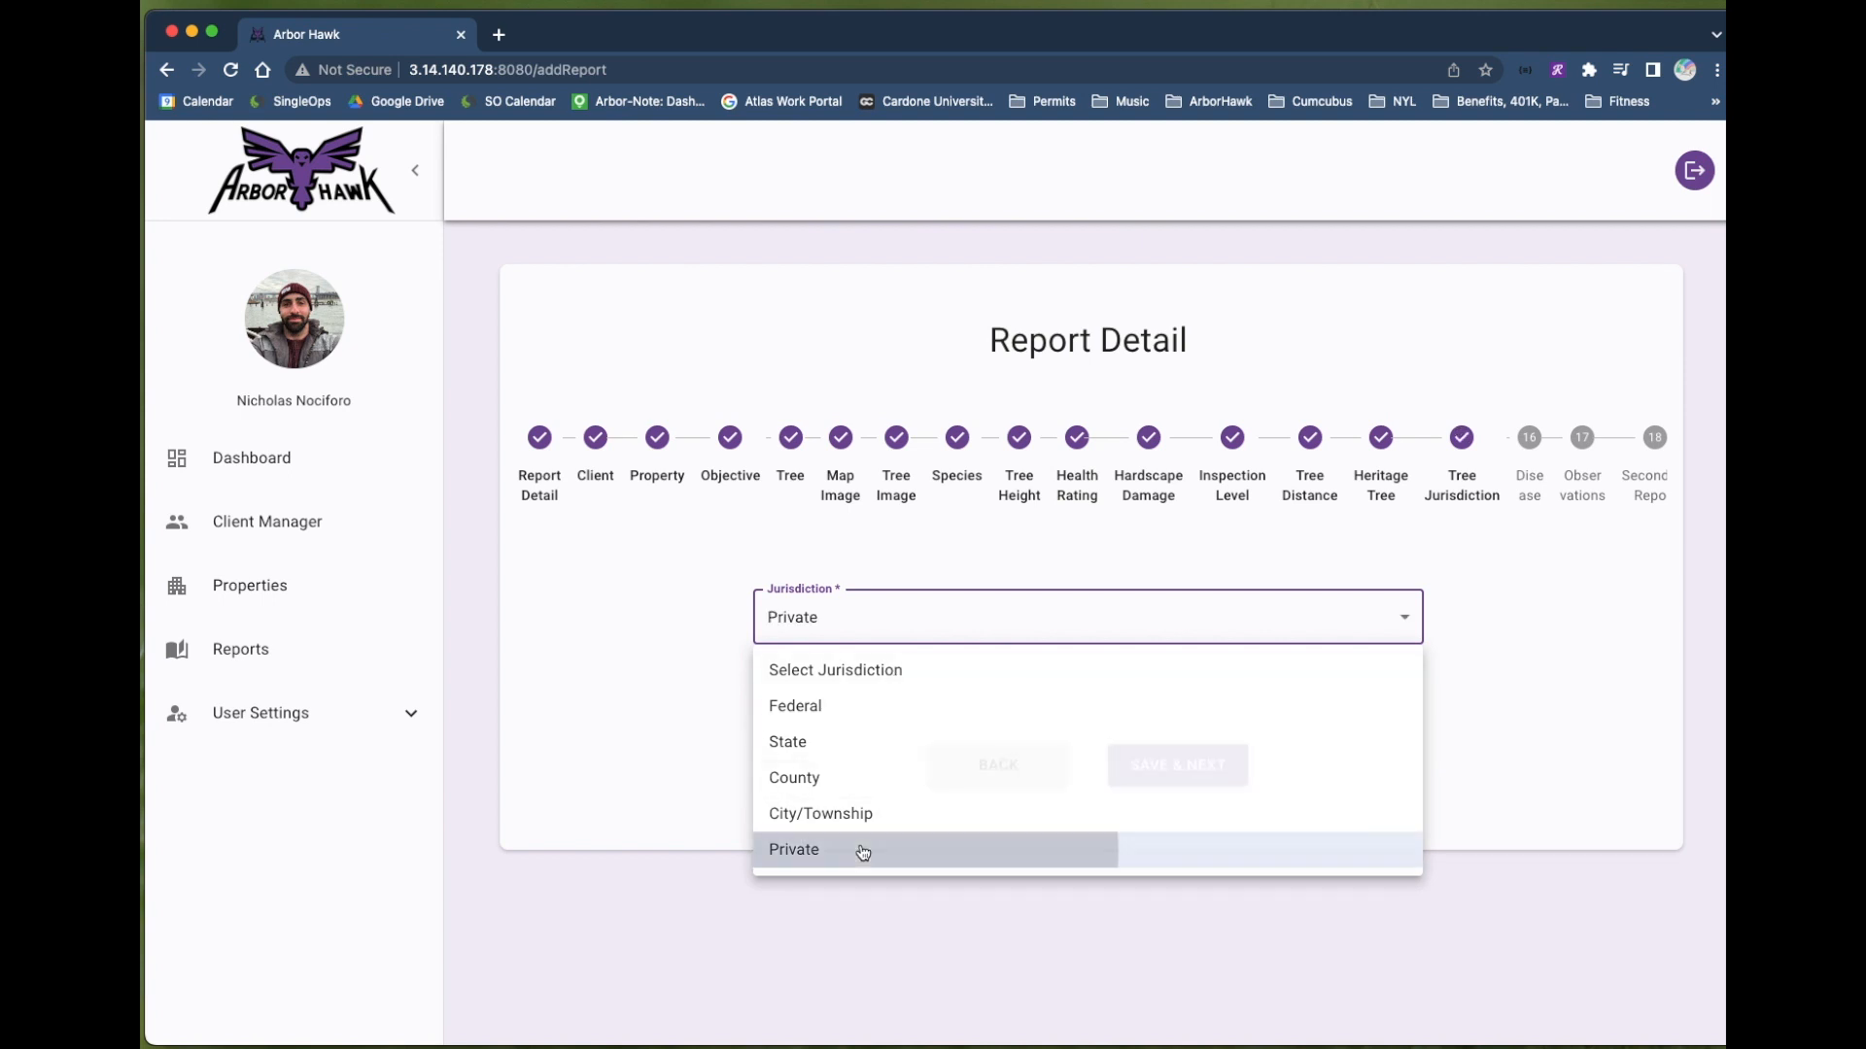
click(1195, 767)
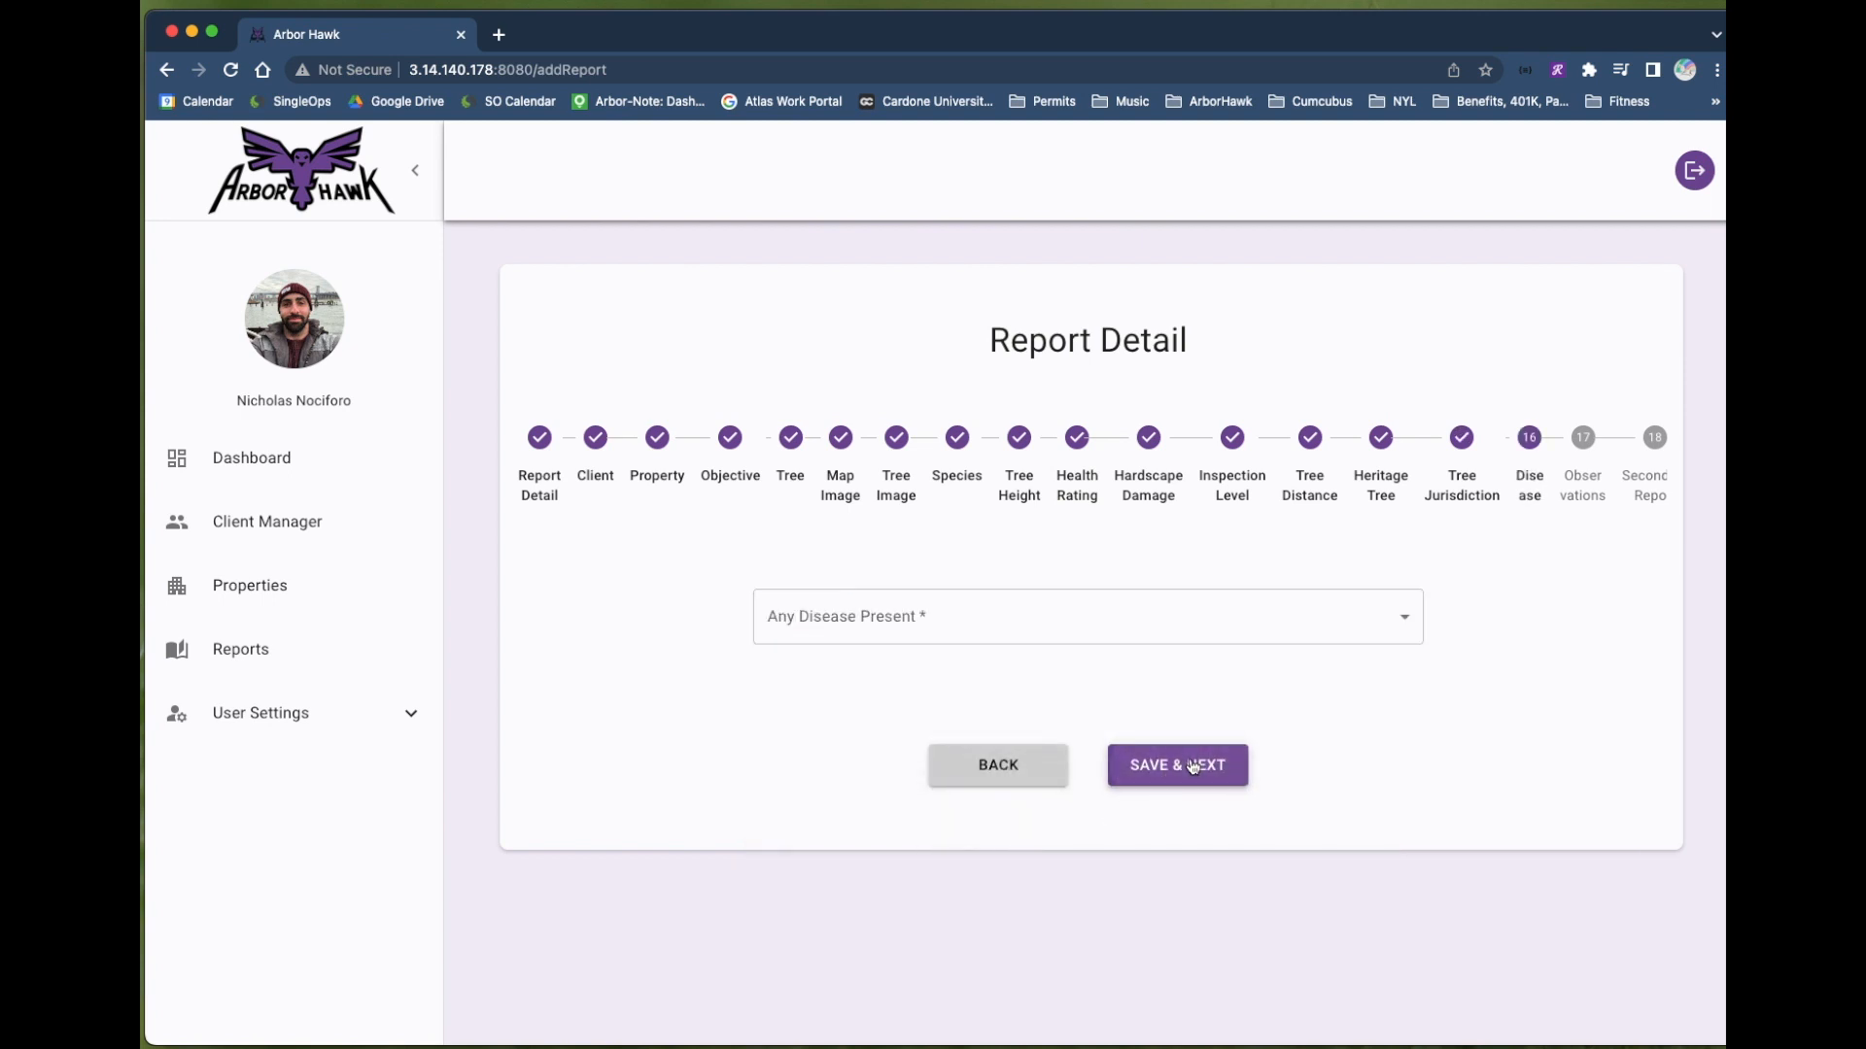
- Mark disease as present on the tree and enter the description "the tree has a fungal infection"
click(1117, 636)
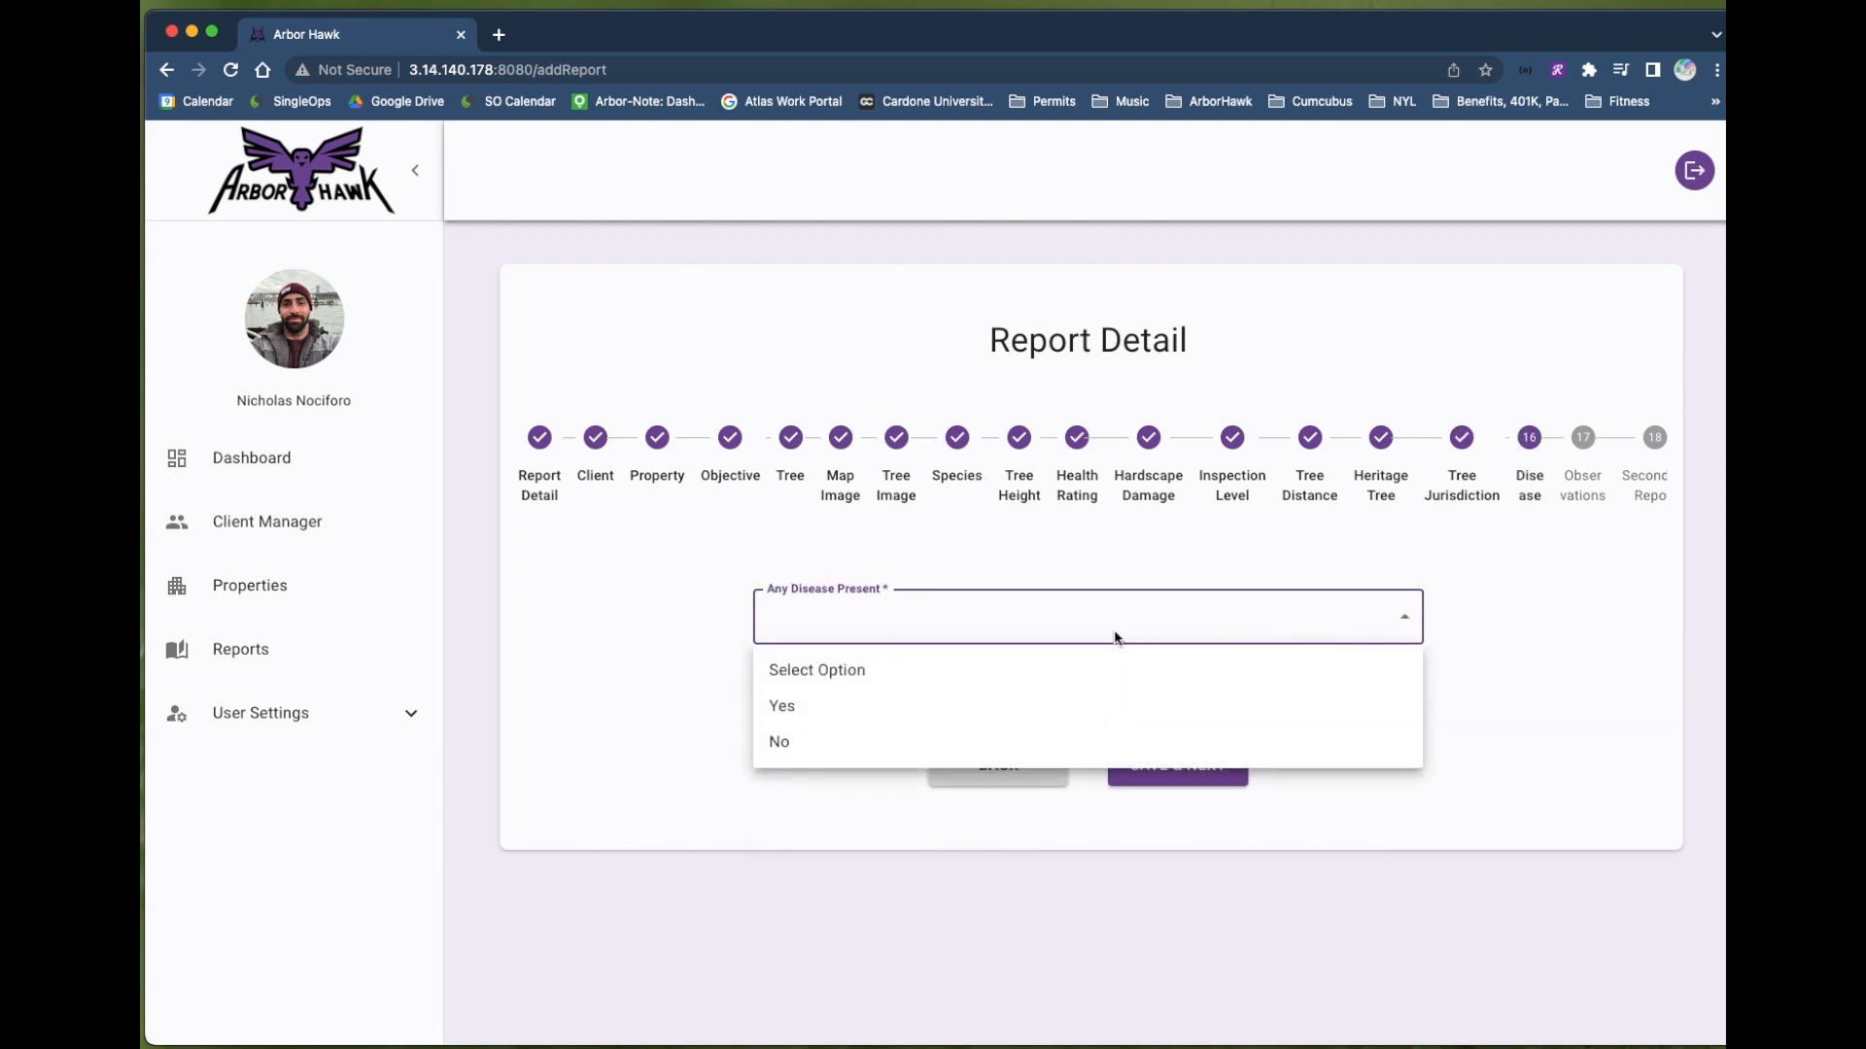
click(896, 717)
click(904, 711)
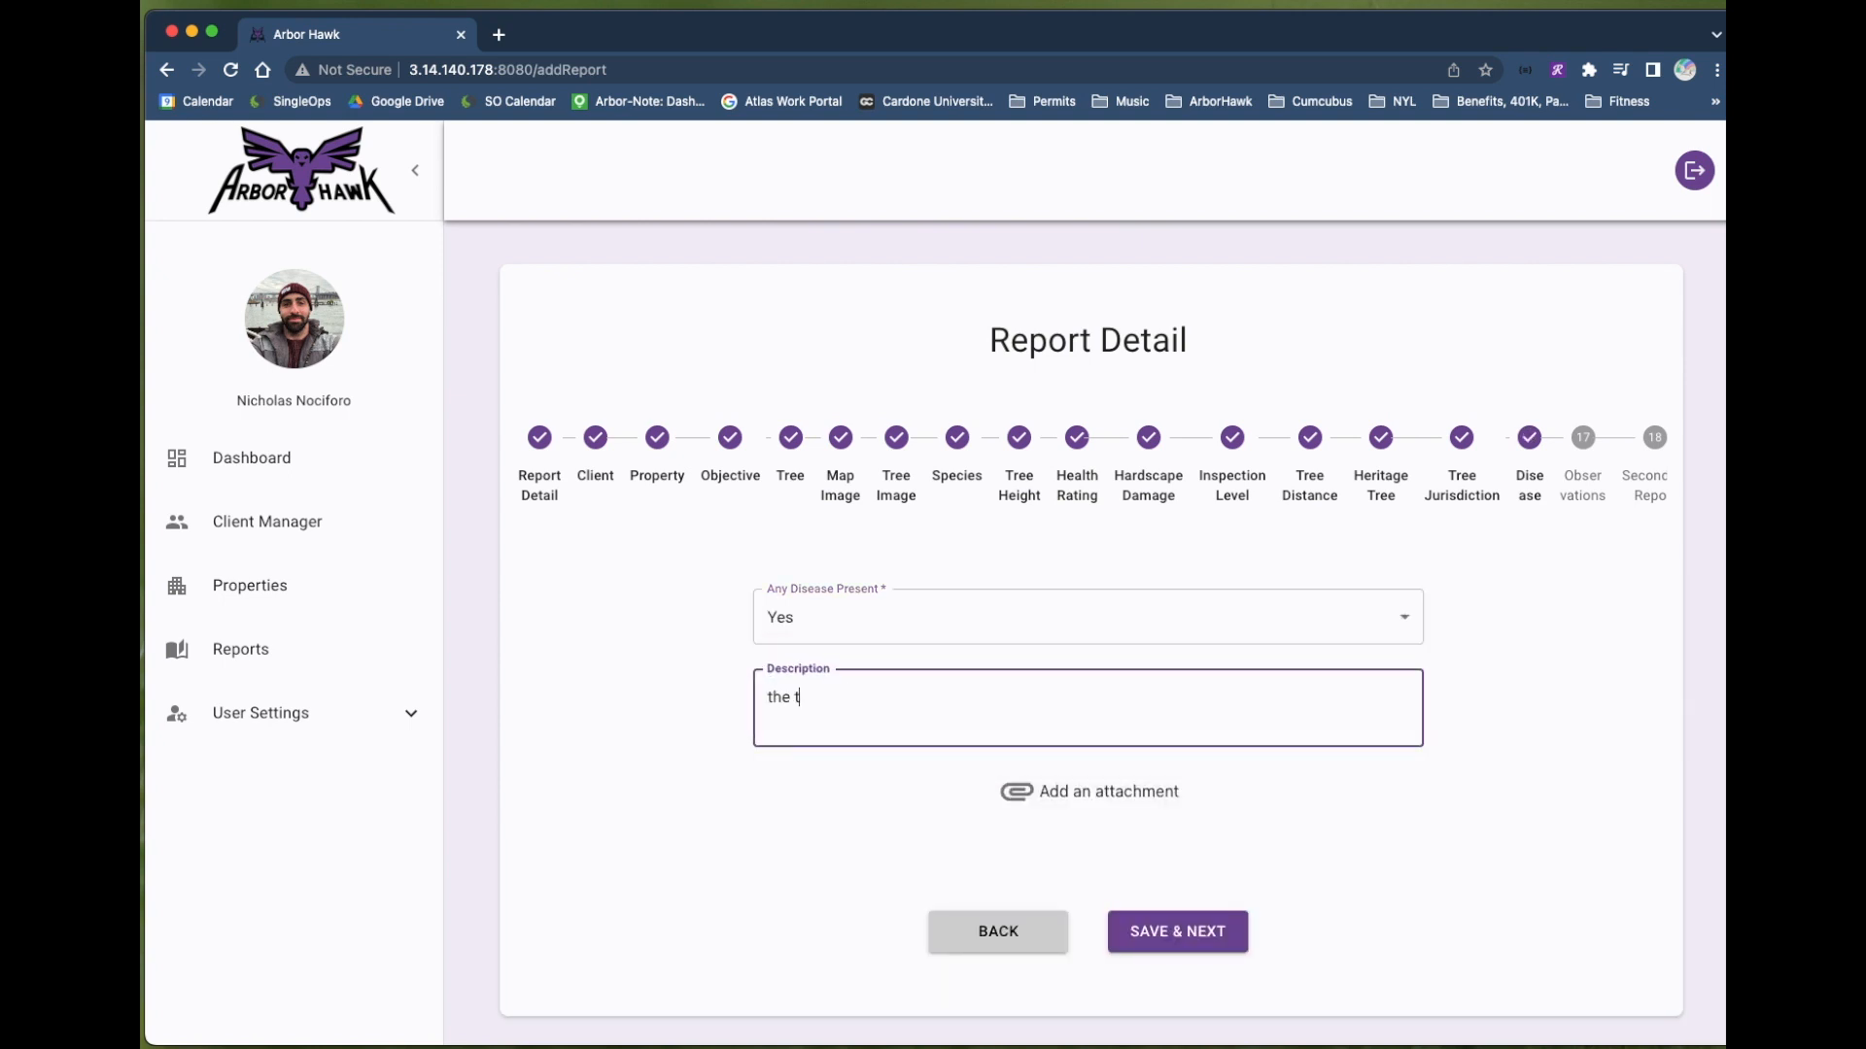
text(the tree has a fungal infection)
- Attach the picture "elm branch 1" from the ARG Demo Pics folder to the disease stage
click(1018, 799)
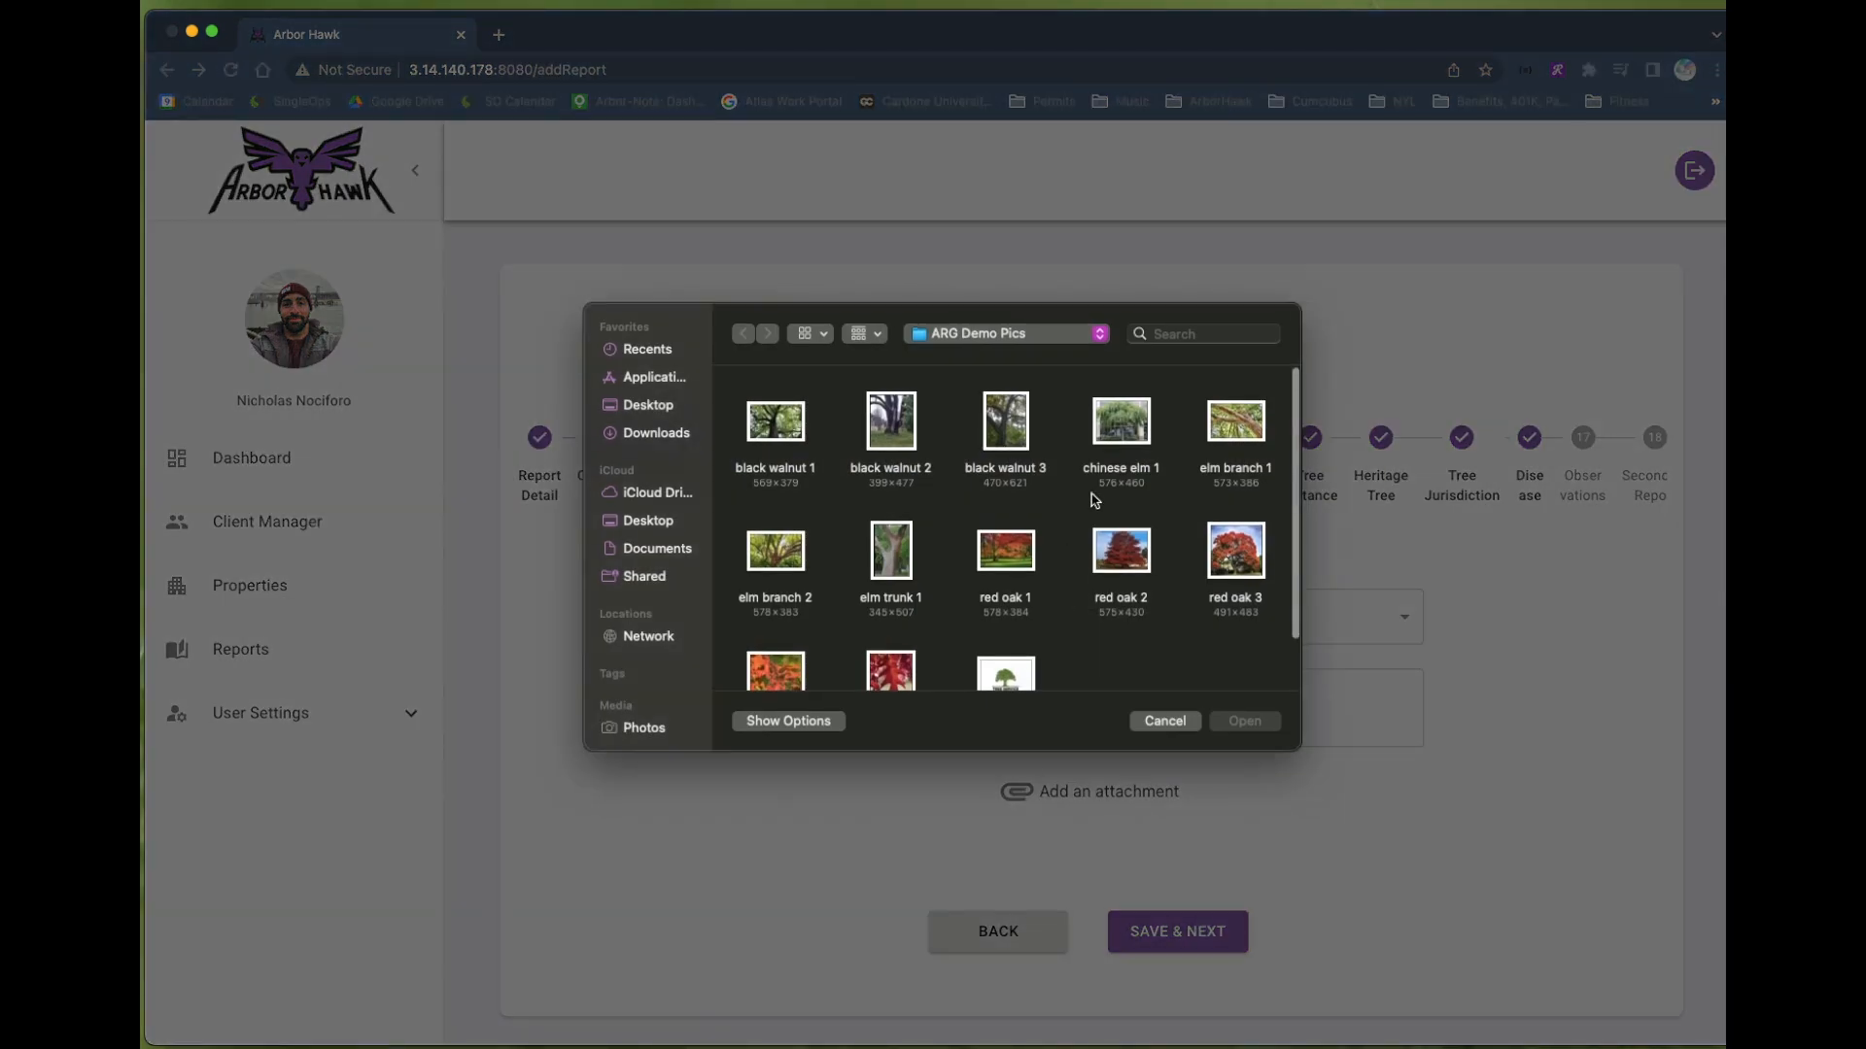
click(1237, 427)
click(1259, 725)
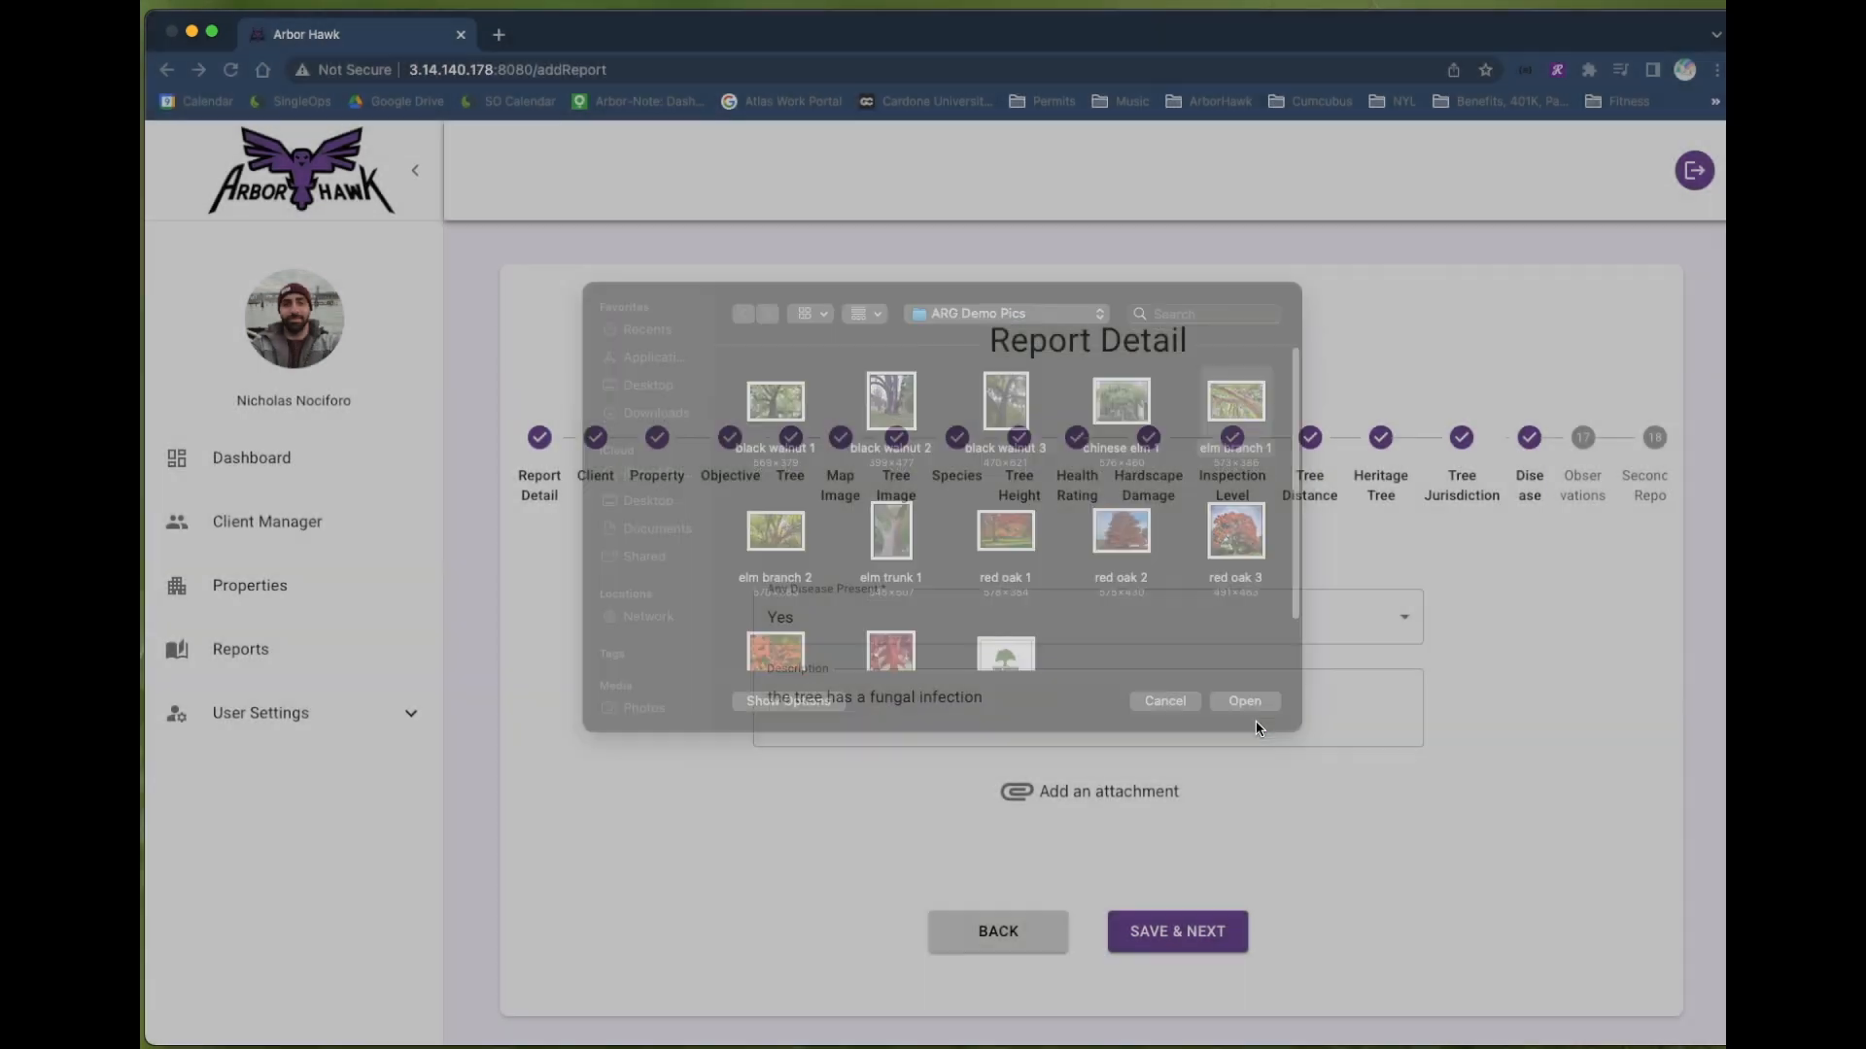
scroll(1437, 790, down, 1)
scroll(1436, 790, down, 5)
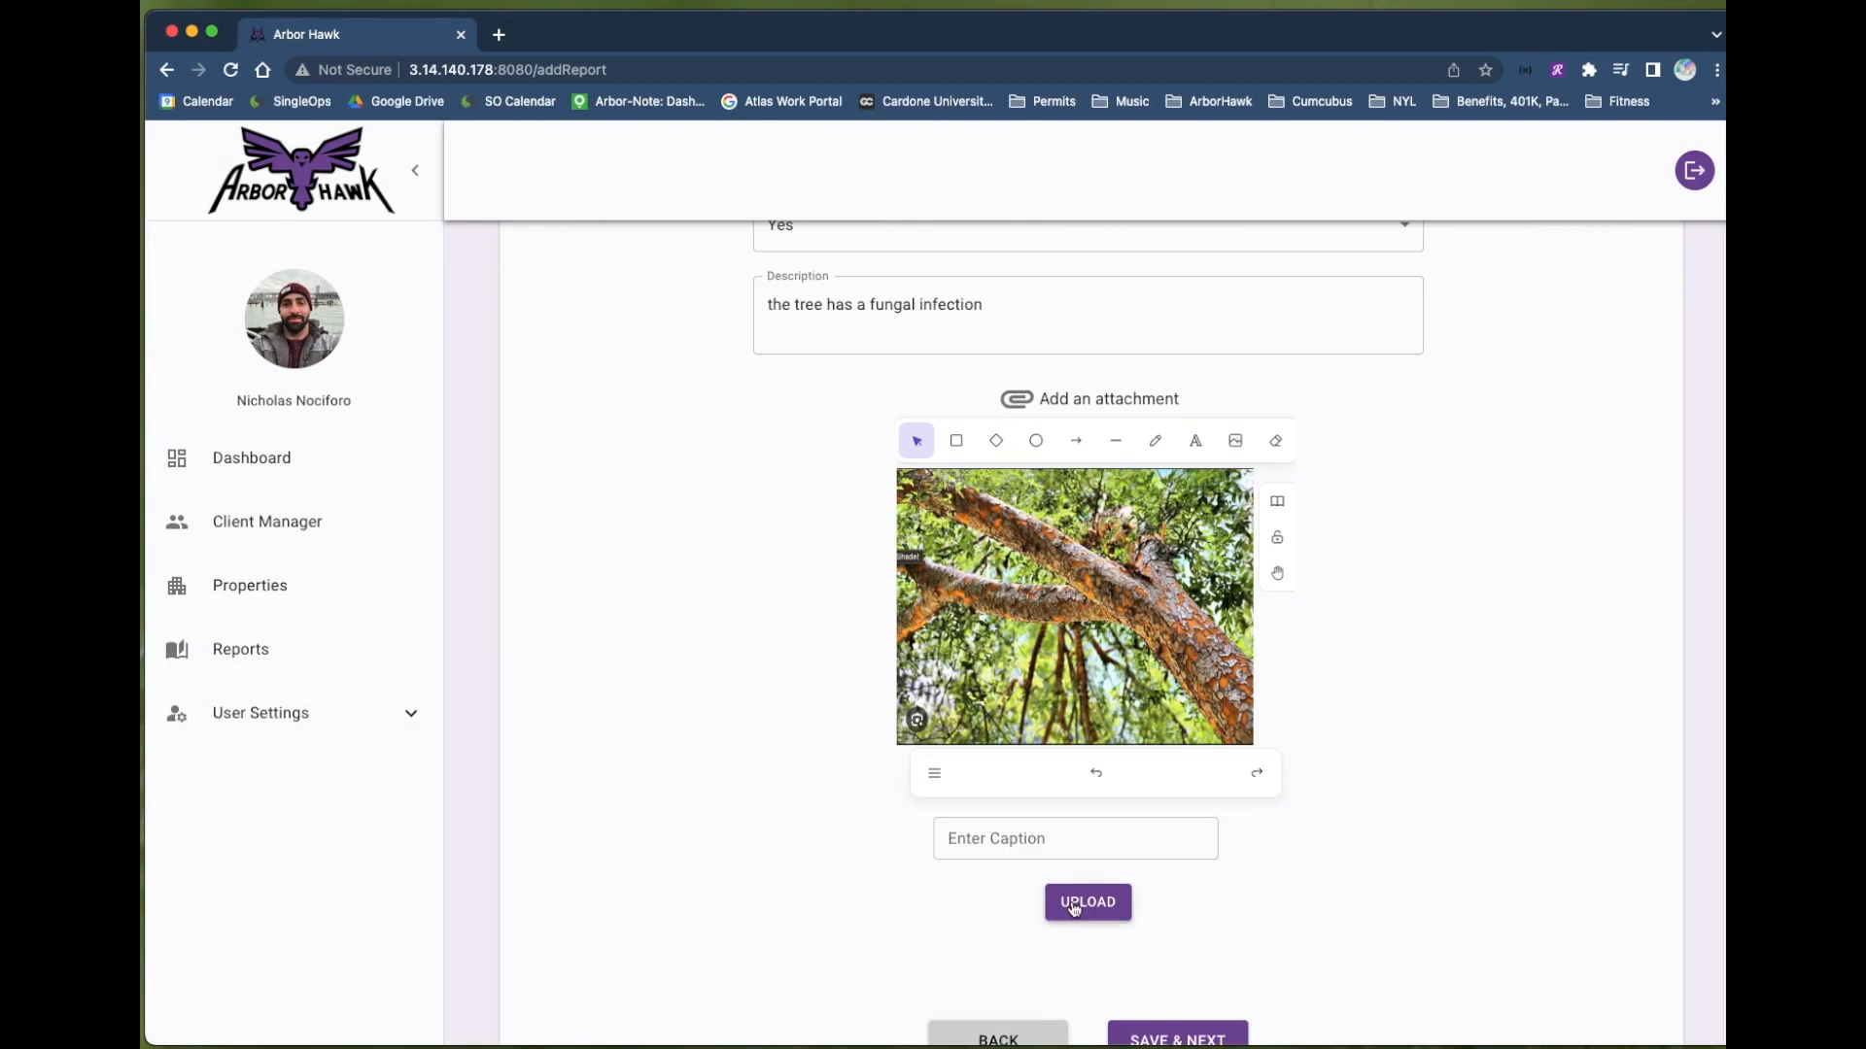
- Caption the attached branch picture "this is where the disease is", upload it and save the disease stage
click(1067, 852)
text(this is where the disease is)
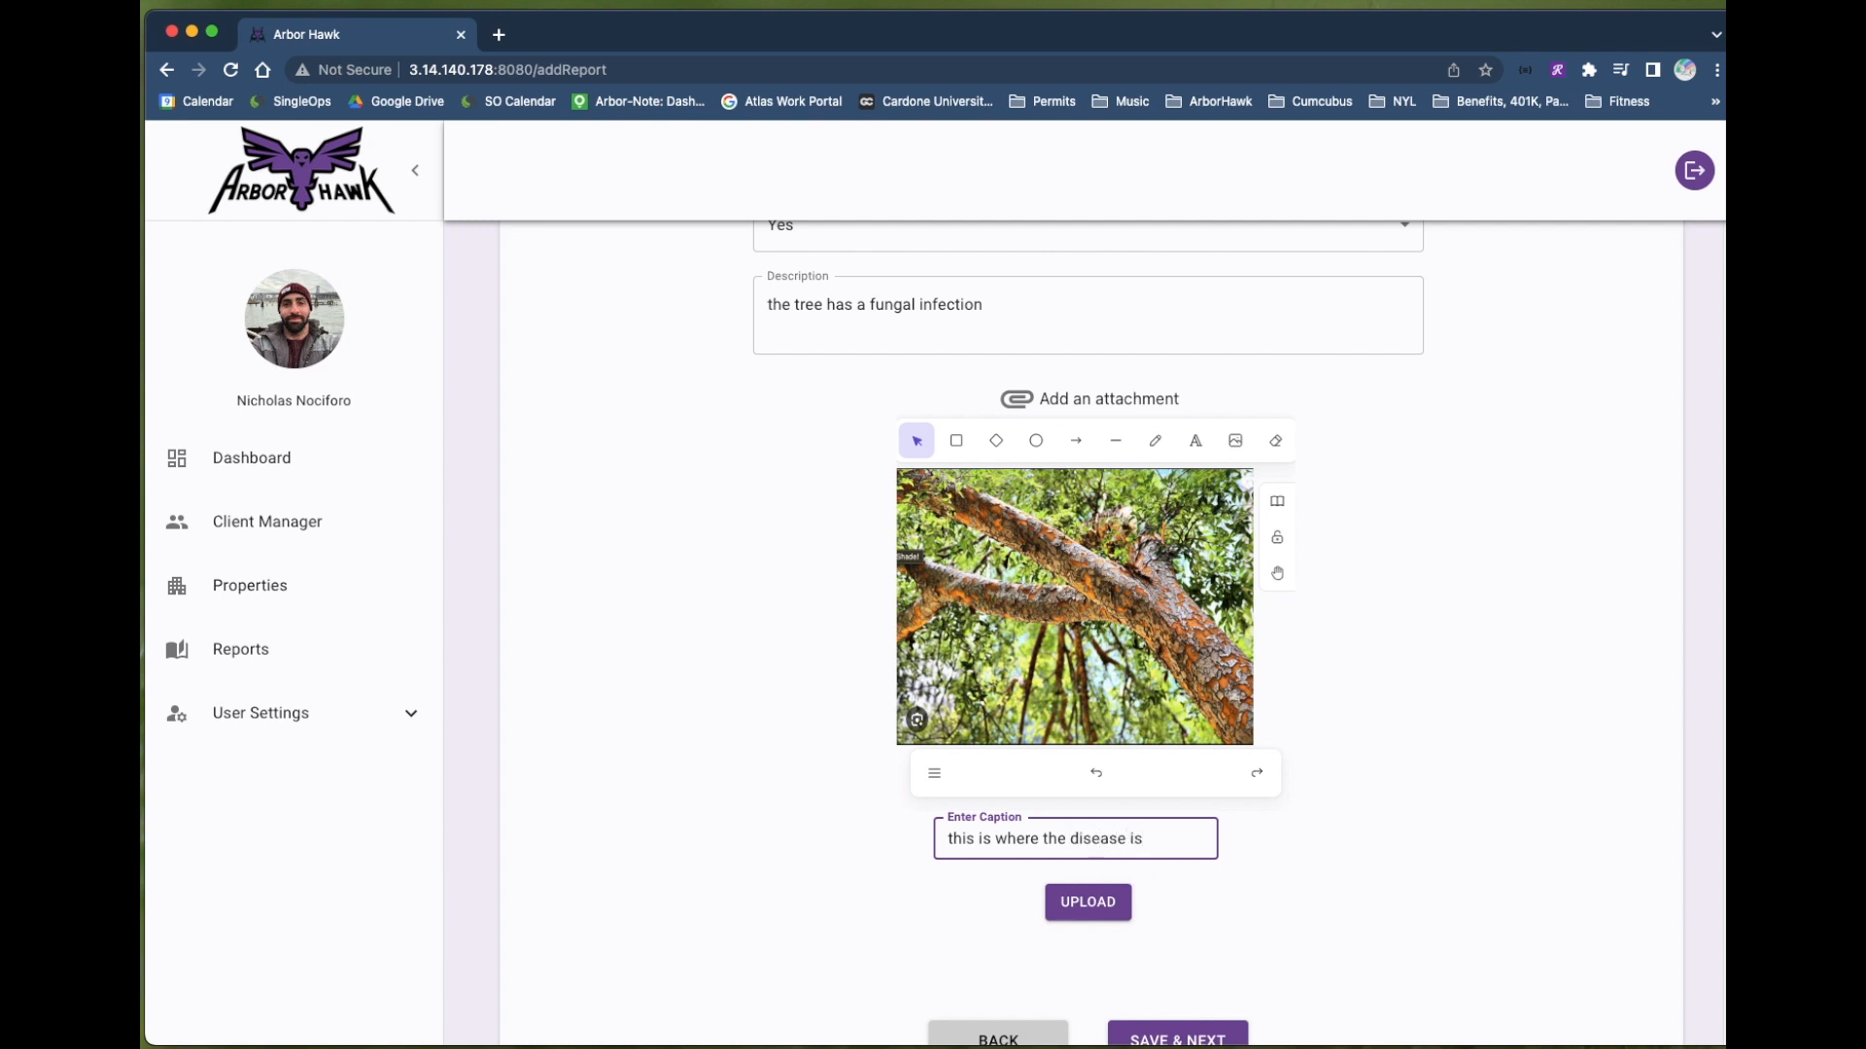
click(1067, 911)
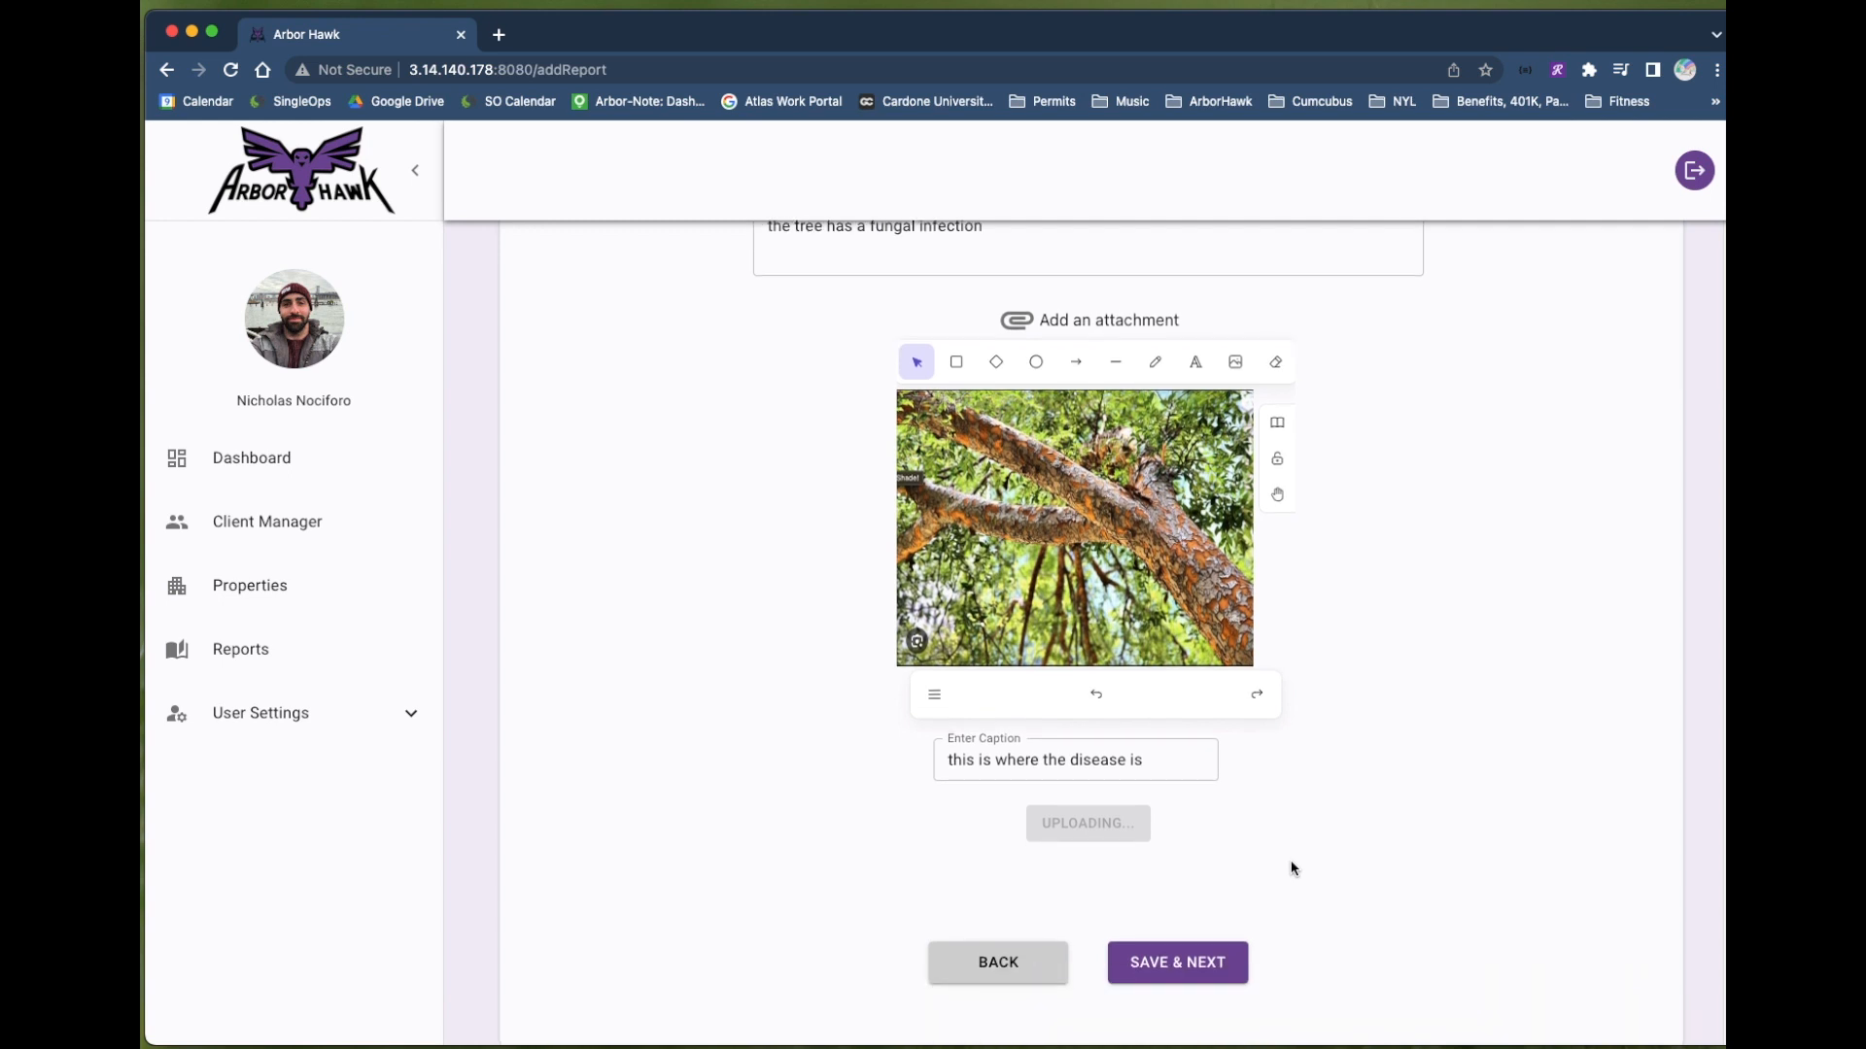
click(1205, 930)
- Enter the observation "My Observation for this tree is it has an incurable disease and needs to be removed." and save the stage
click(1096, 638)
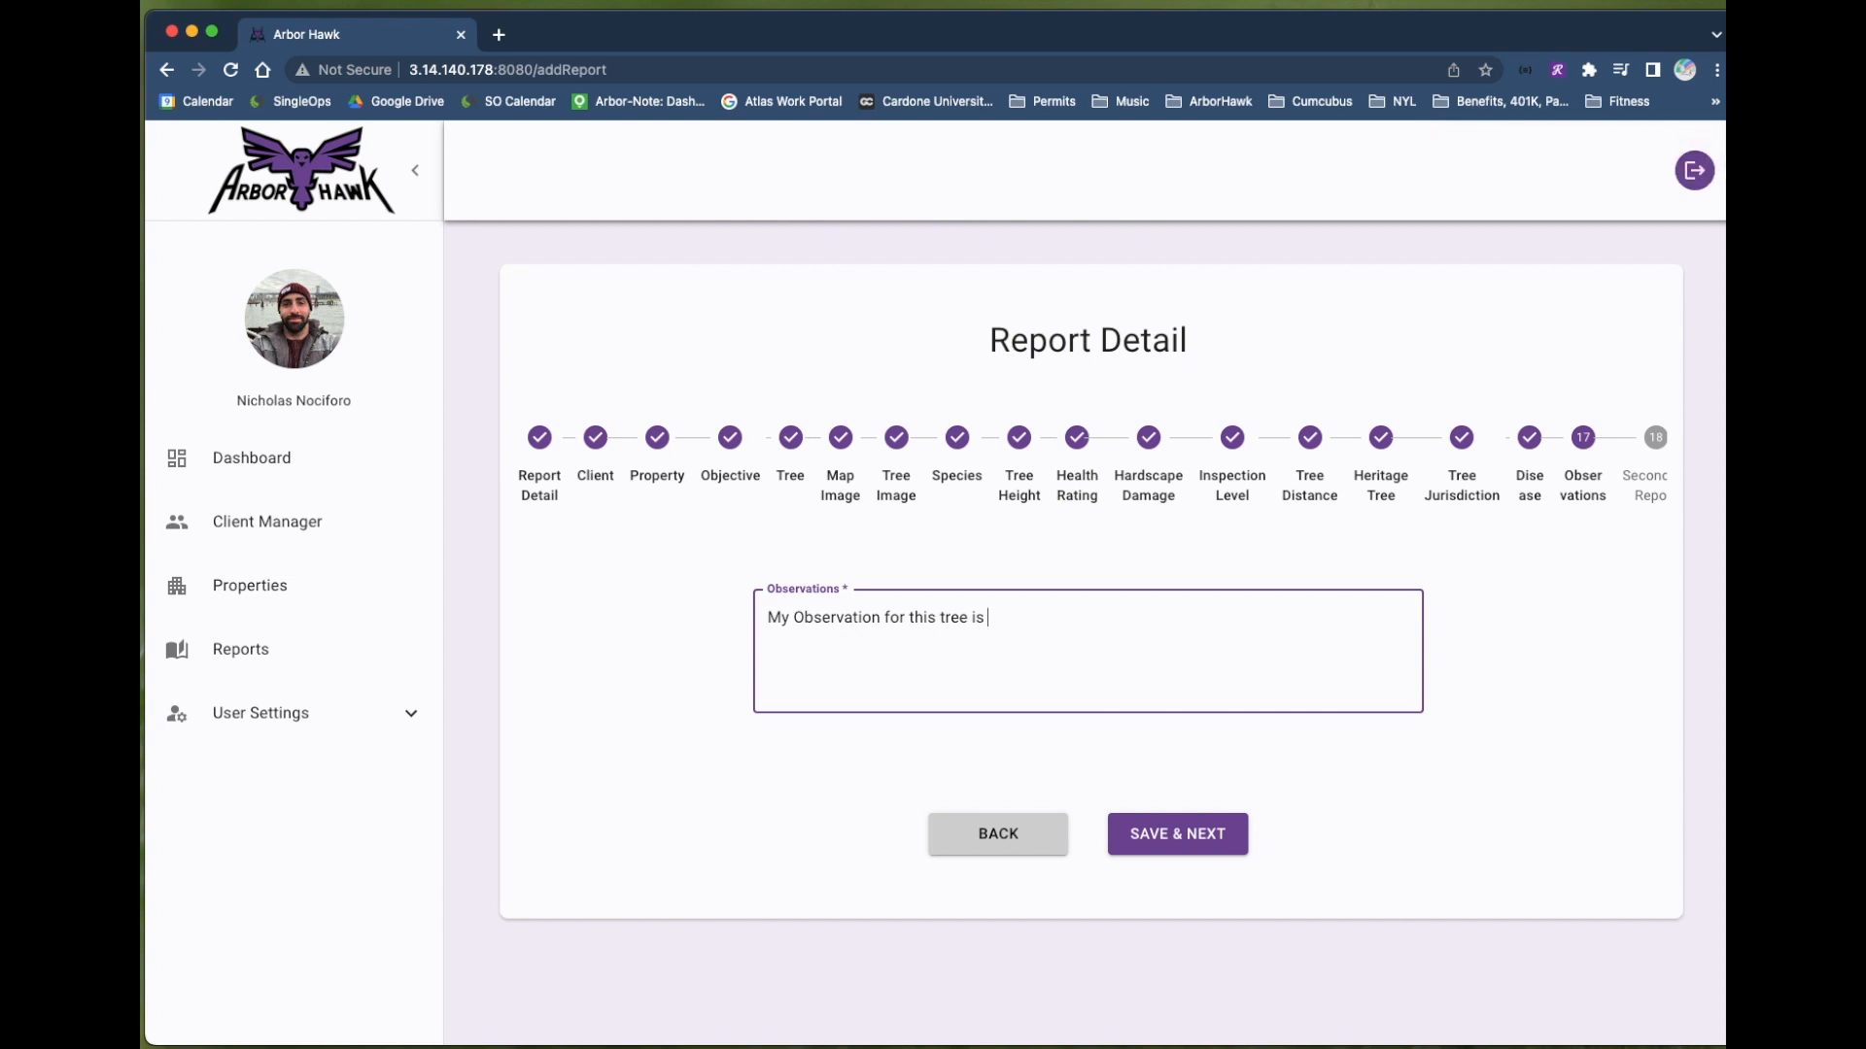
text(it has an uncurable disease and needs to)
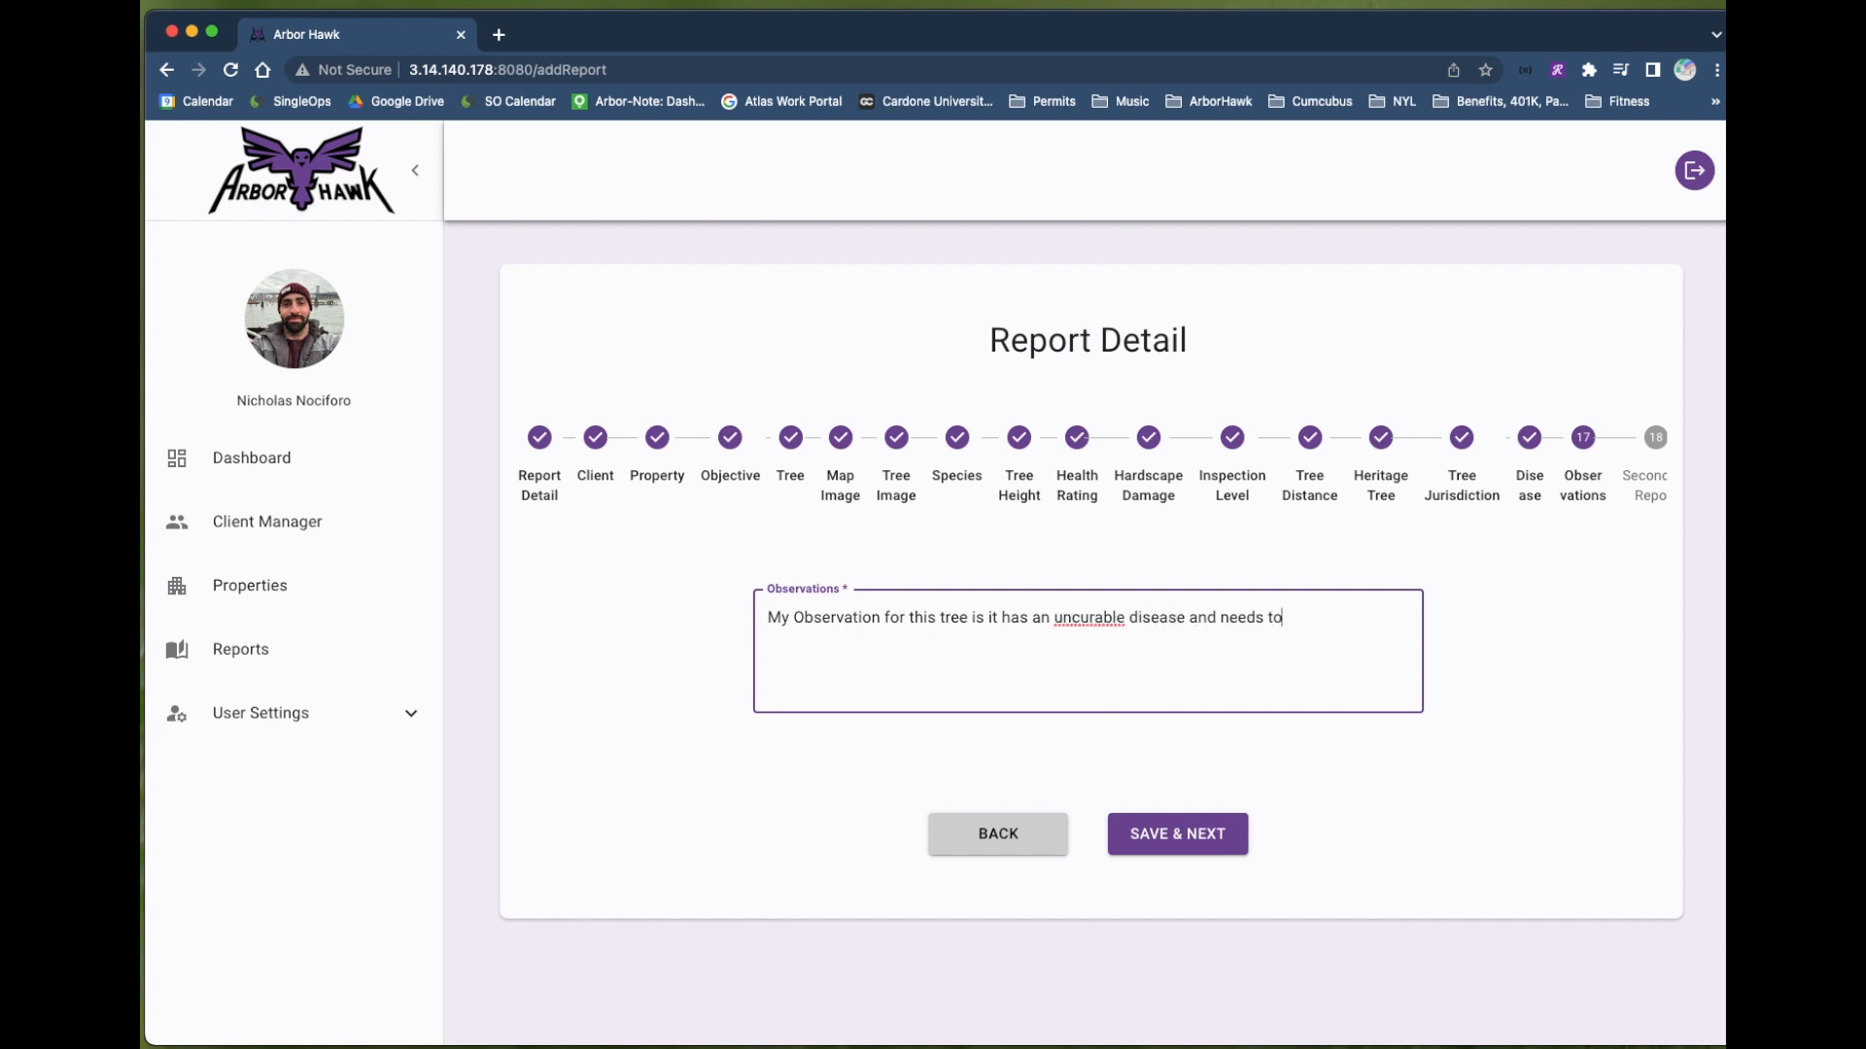
text( be removed.)
right_click(1082, 618)
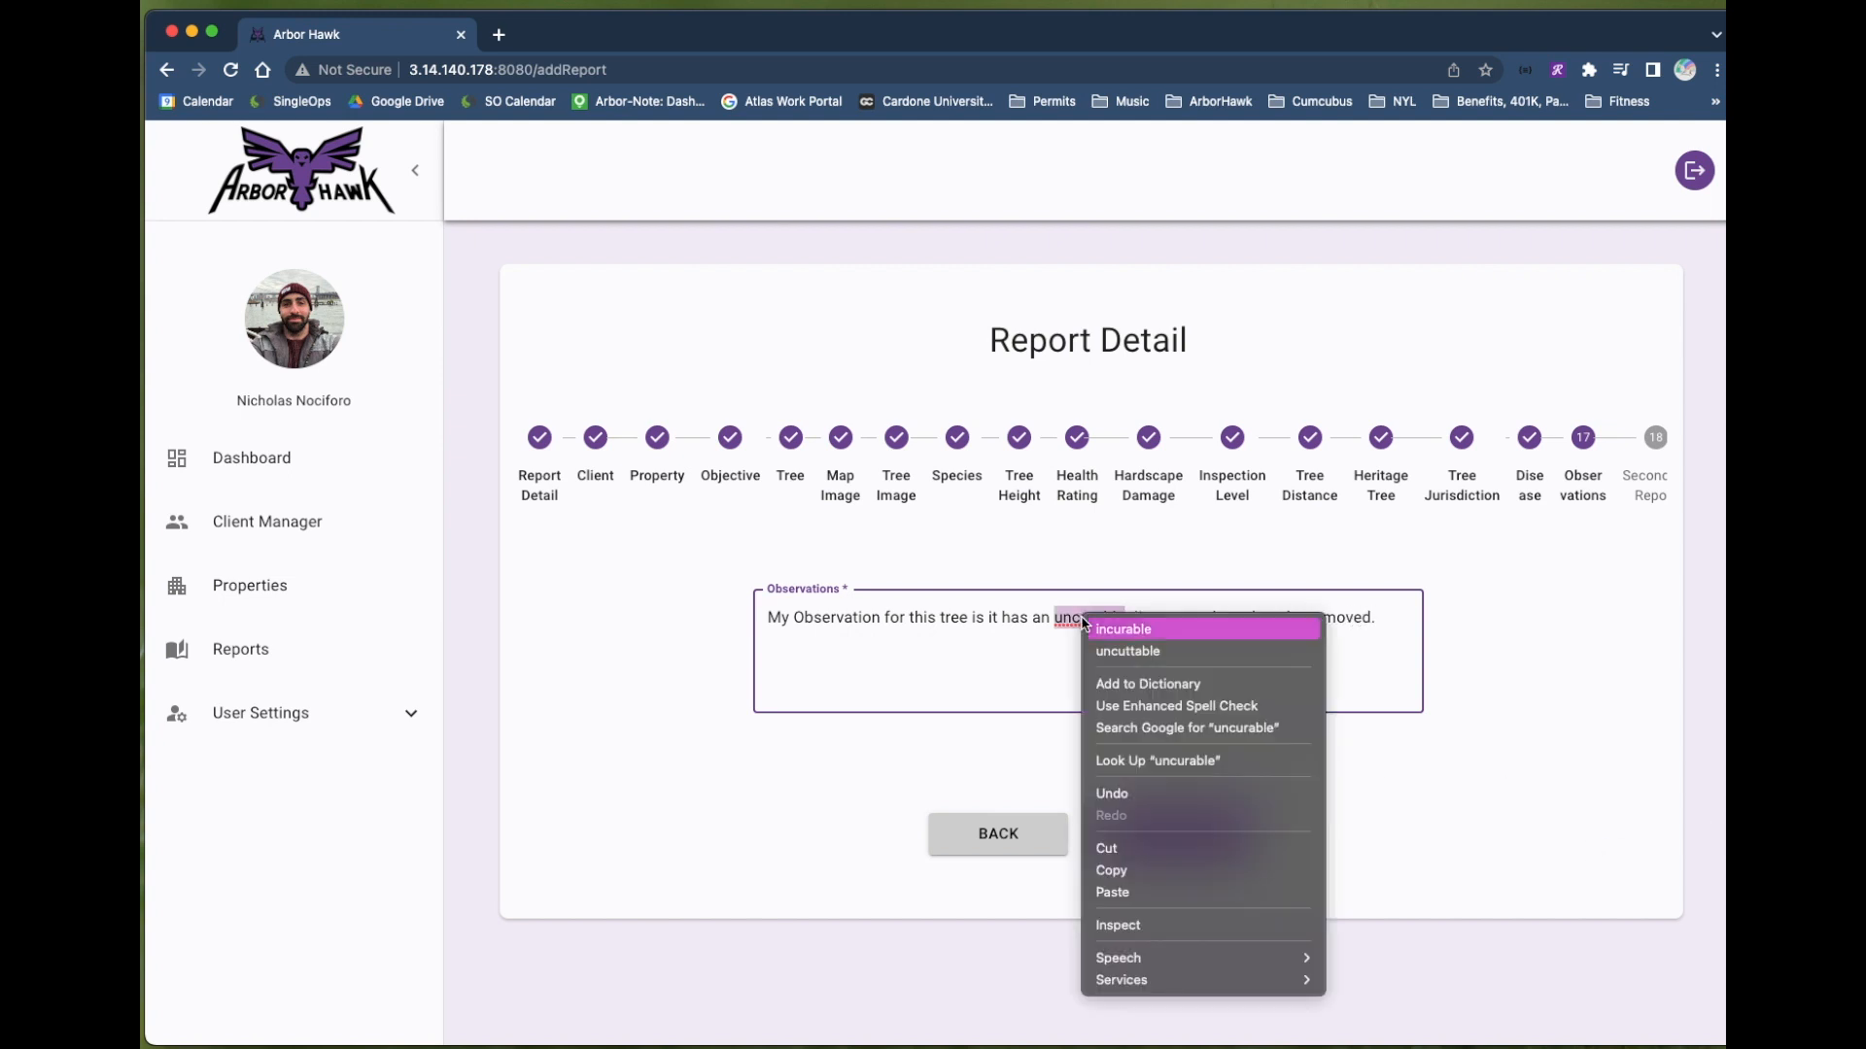
click(1089, 630)
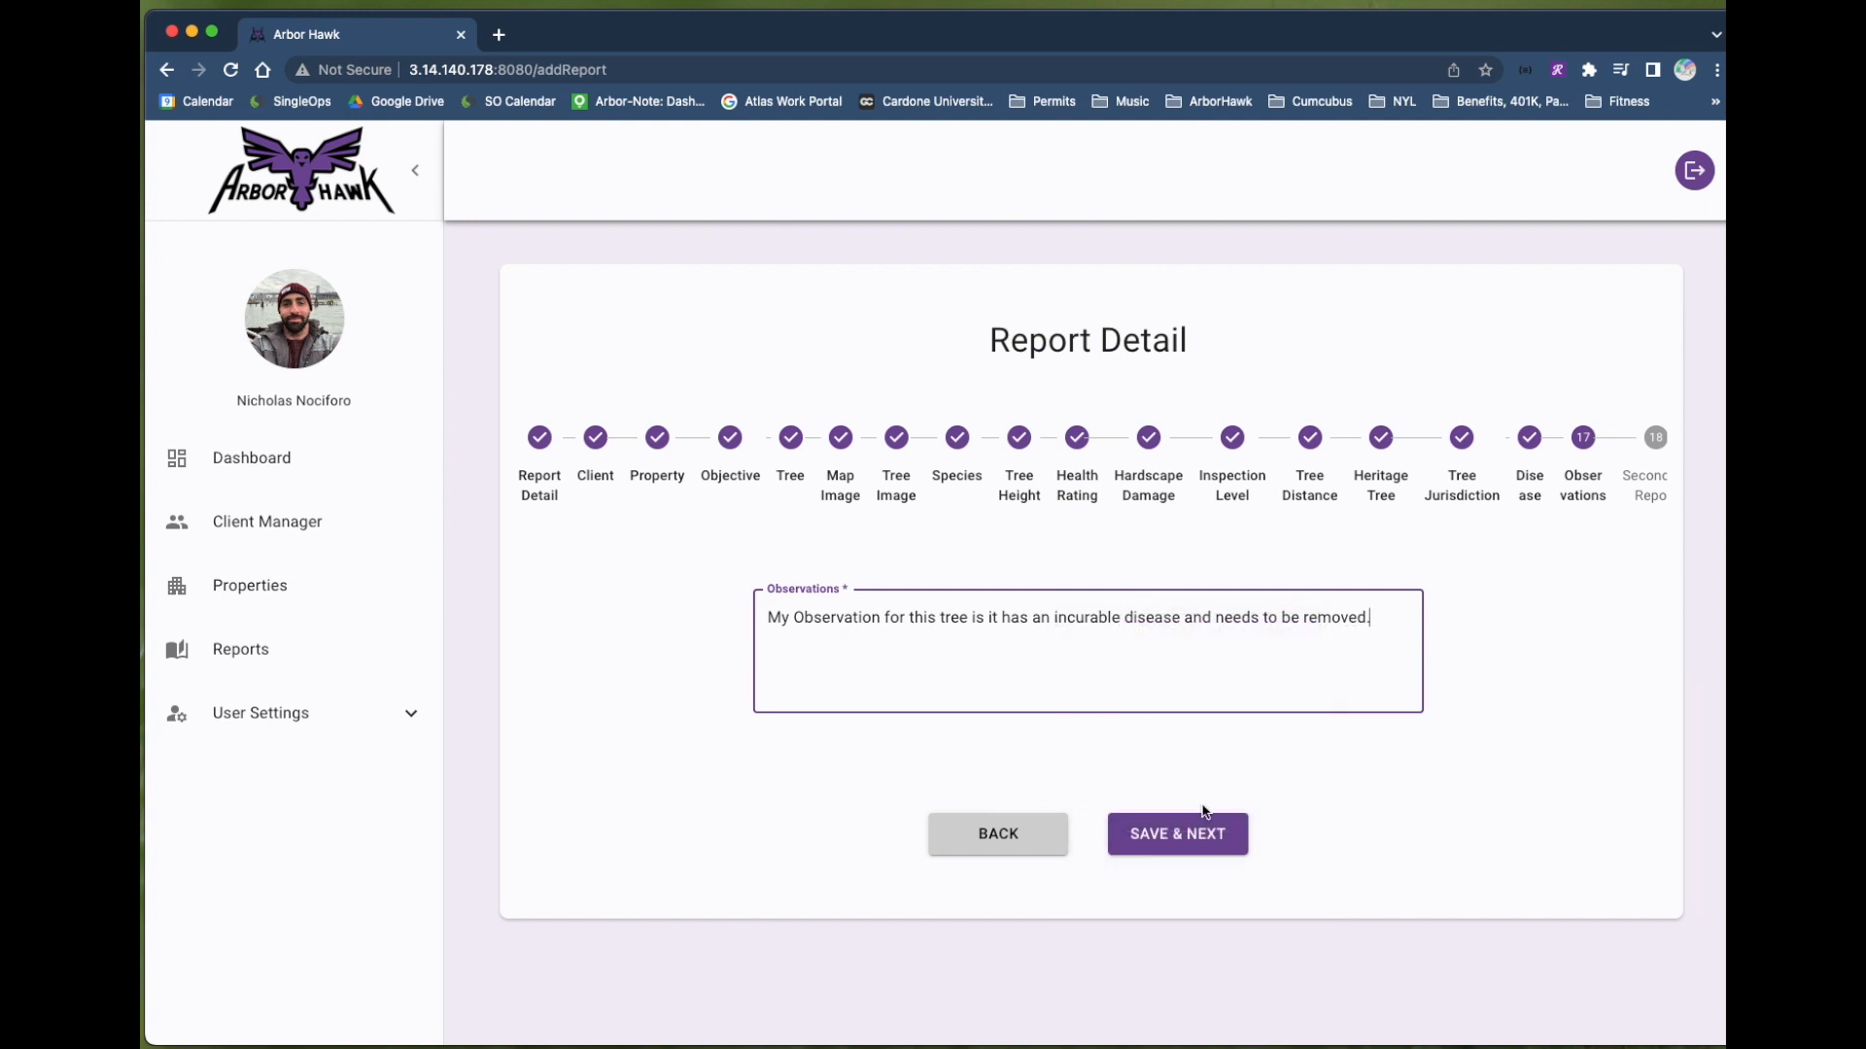
click(1203, 831)
- Set the secondary report requirement to No and continue to the recommendation stage
click(1059, 633)
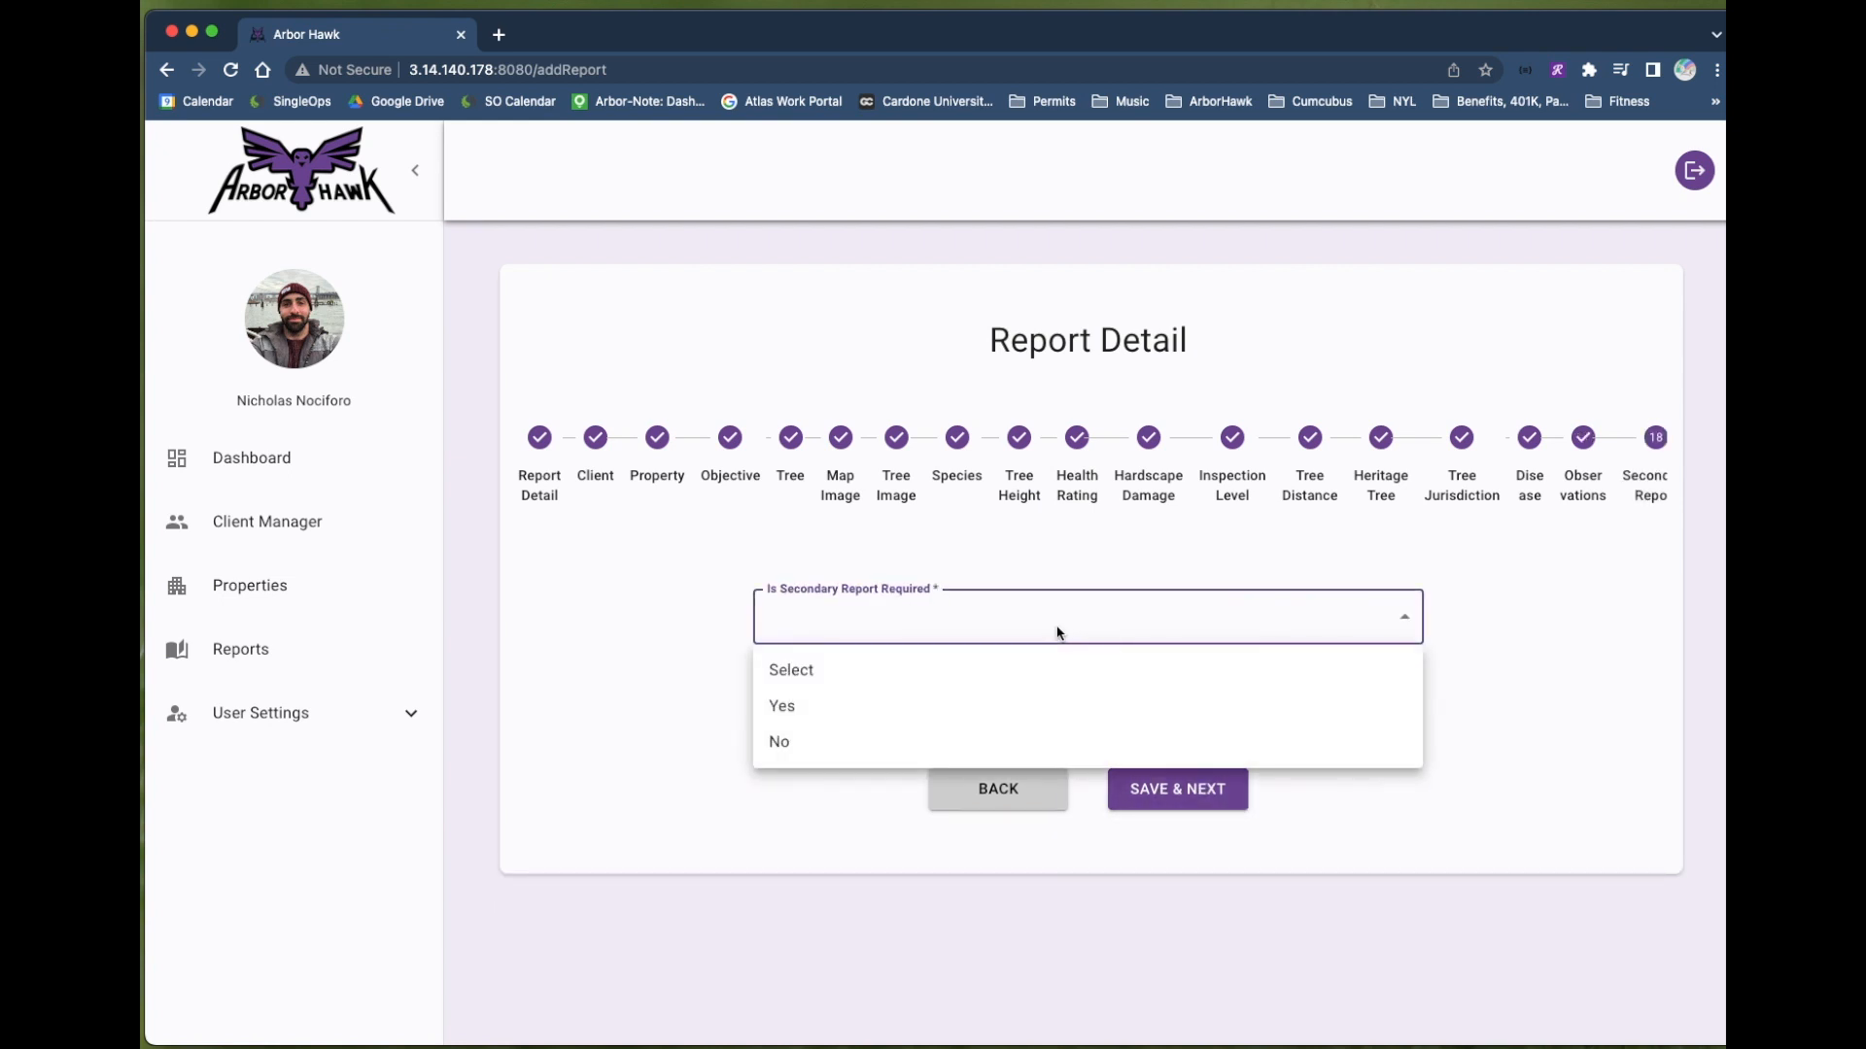
click(895, 742)
click(1124, 780)
- Choose Mitigation Pruning as the tree's recommendation
click(1113, 633)
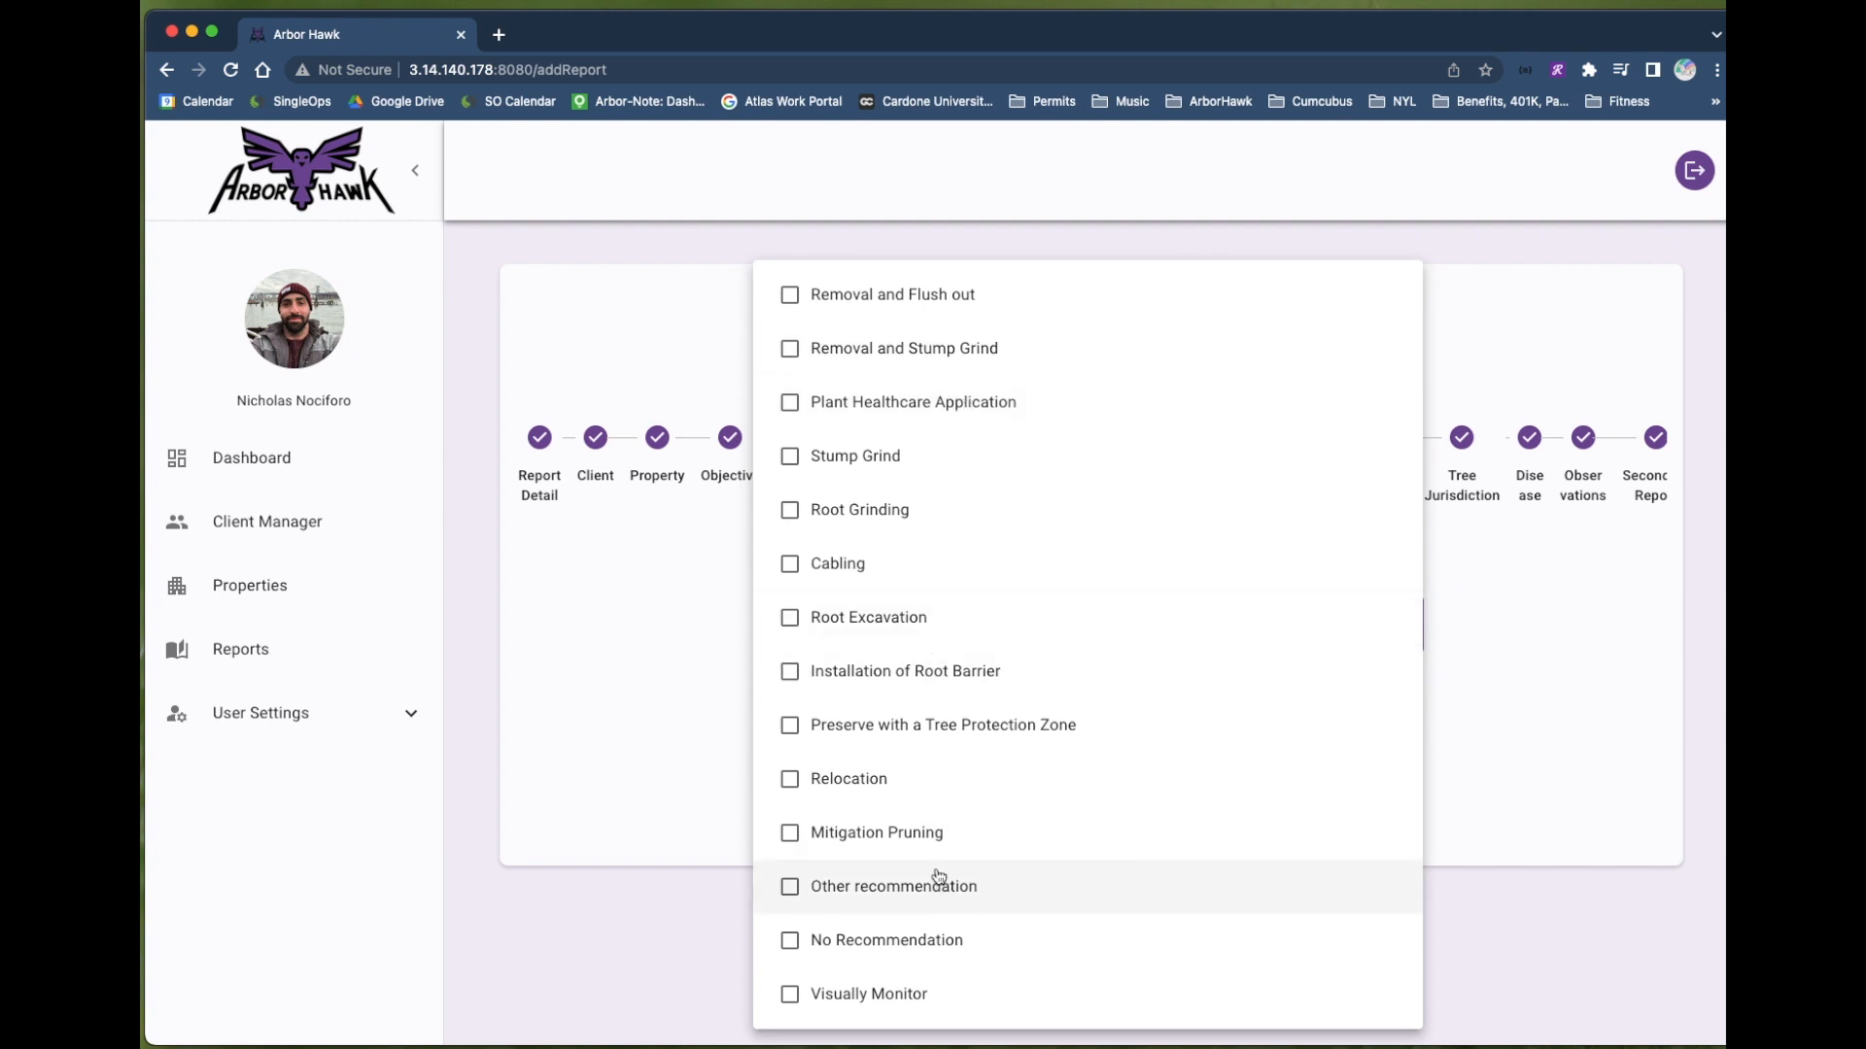
click(895, 836)
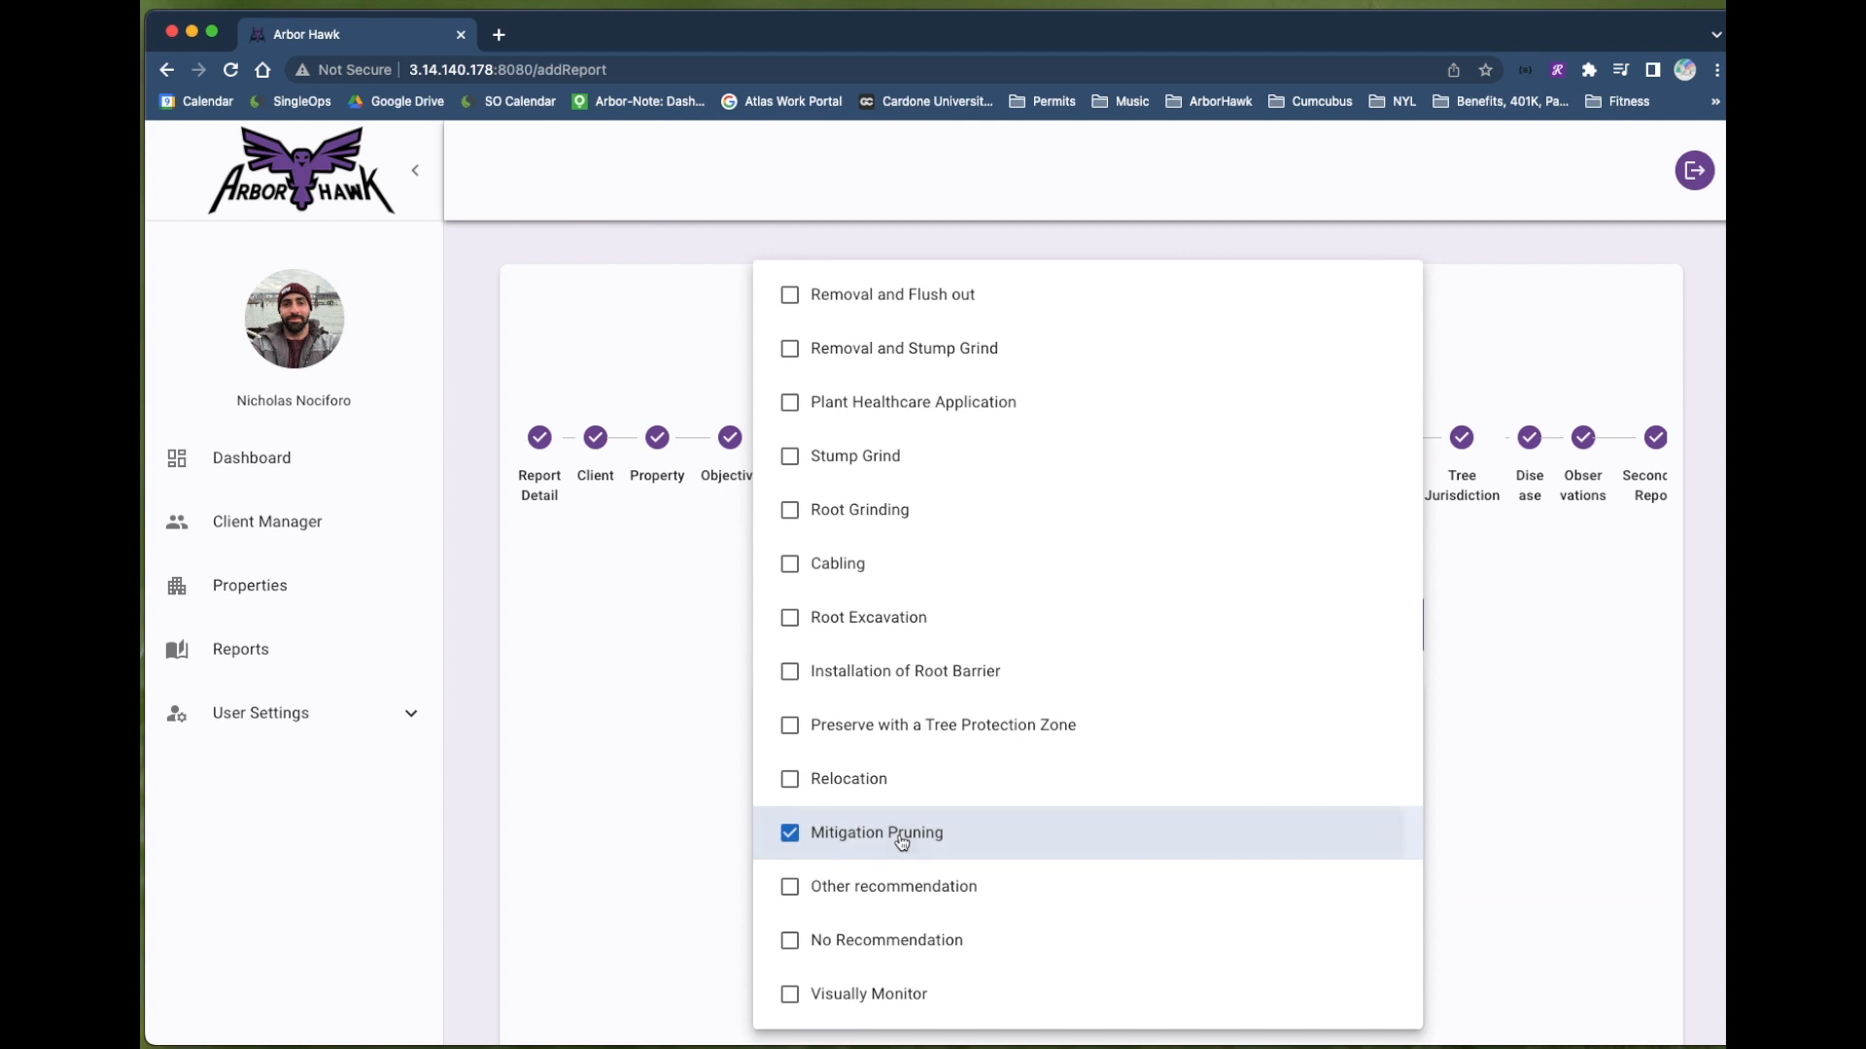
click(1508, 666)
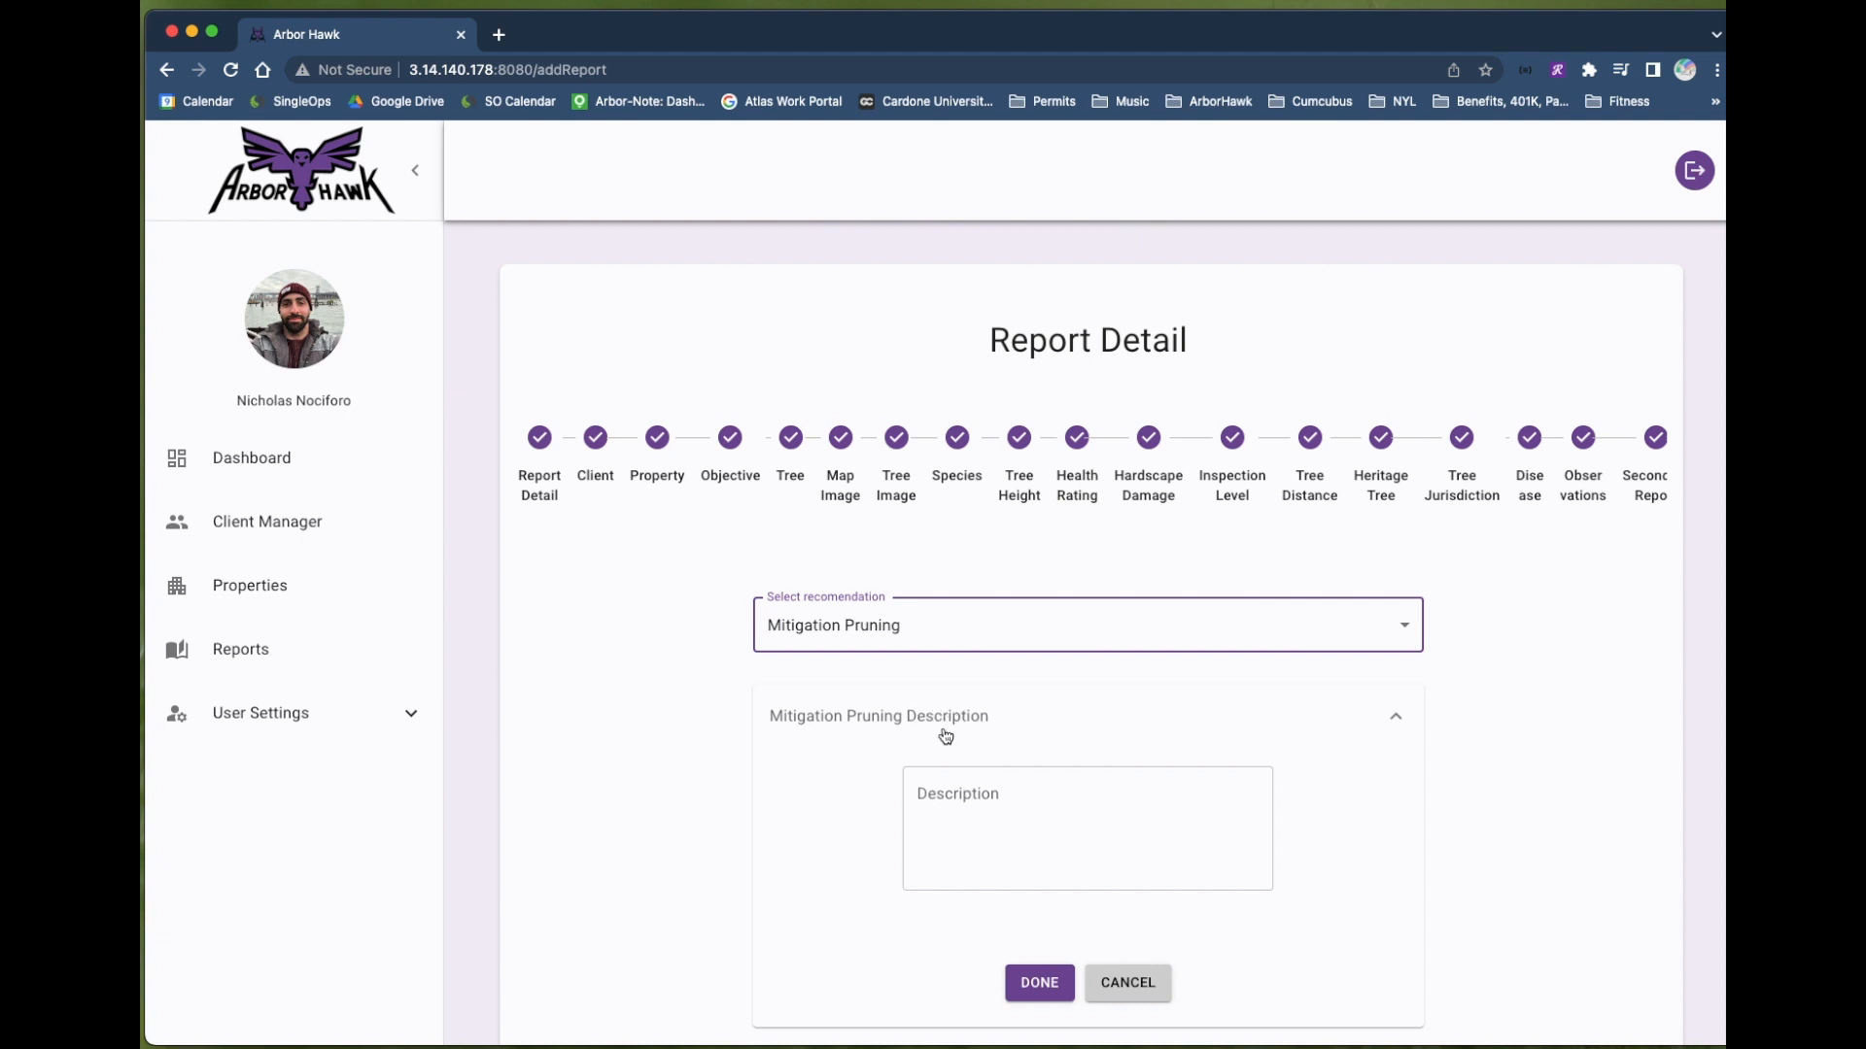
- Replace the Mitigation Pruning recommendation with Removal and Stump Grind and save the stage
click(1406, 629)
click(891, 833)
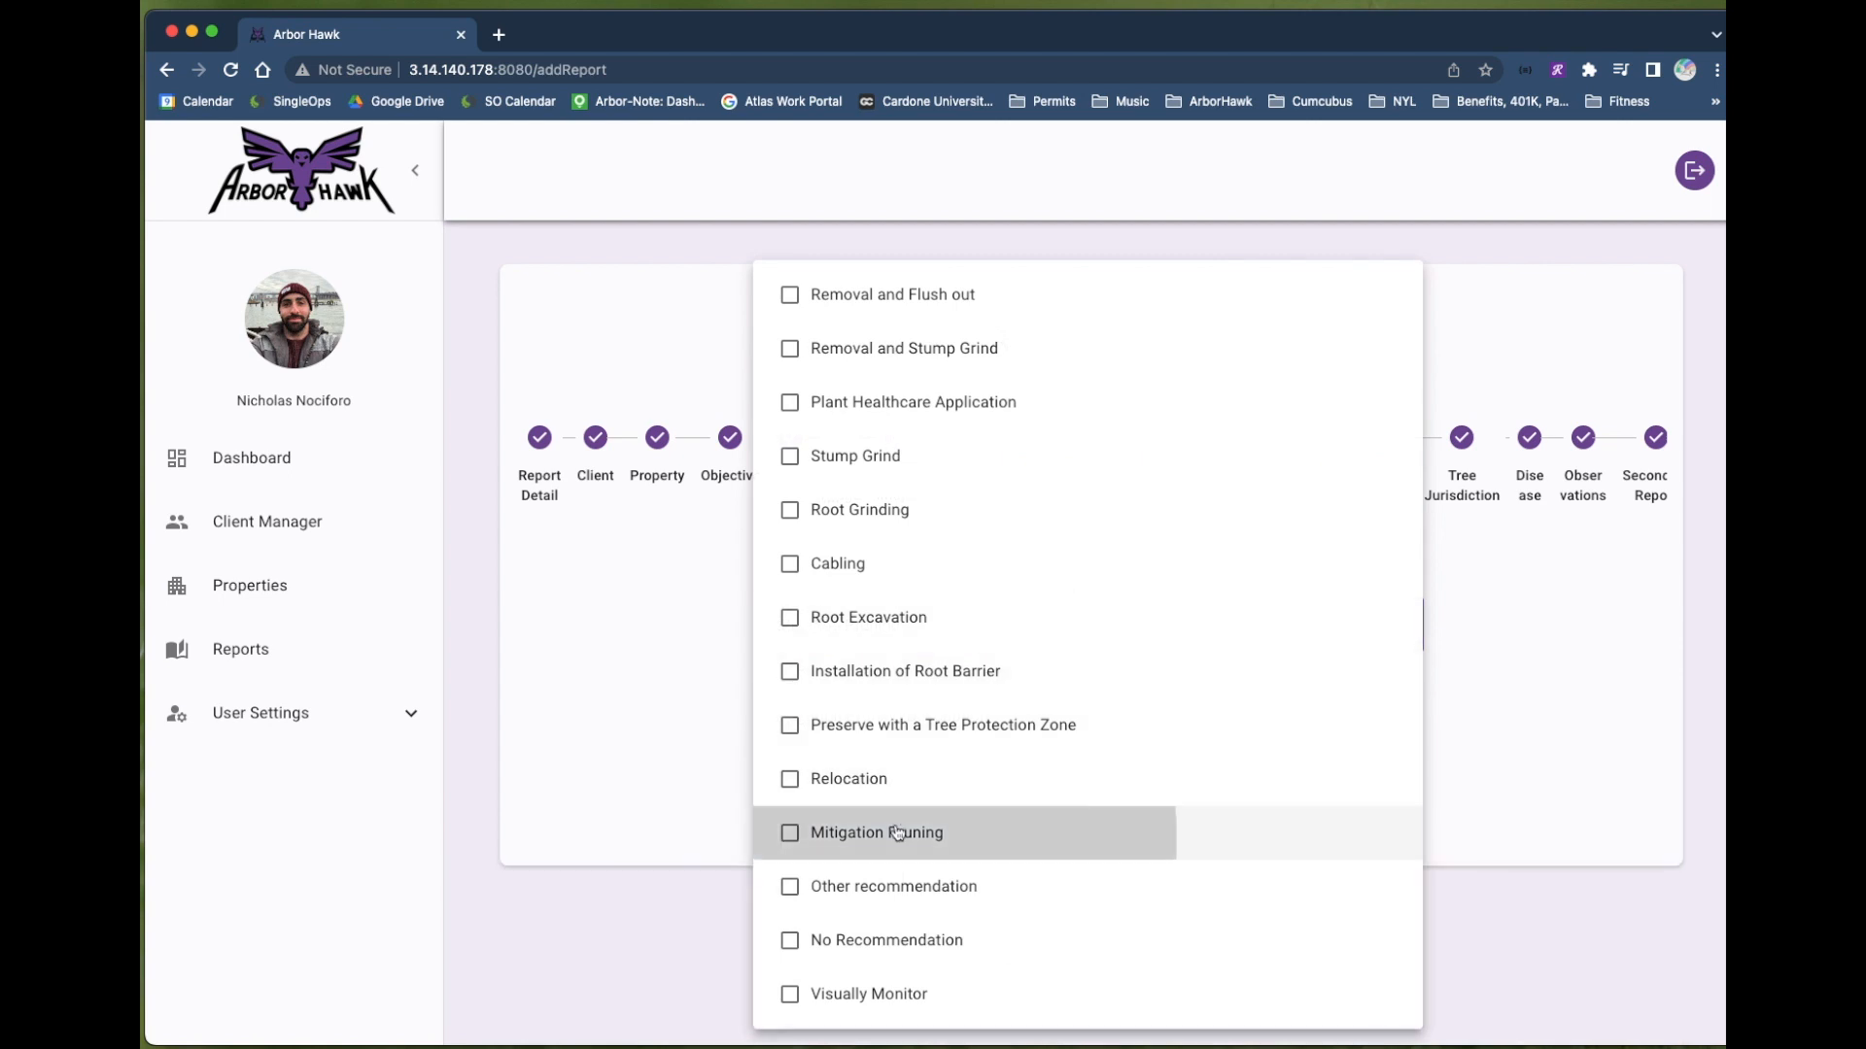
click(903, 344)
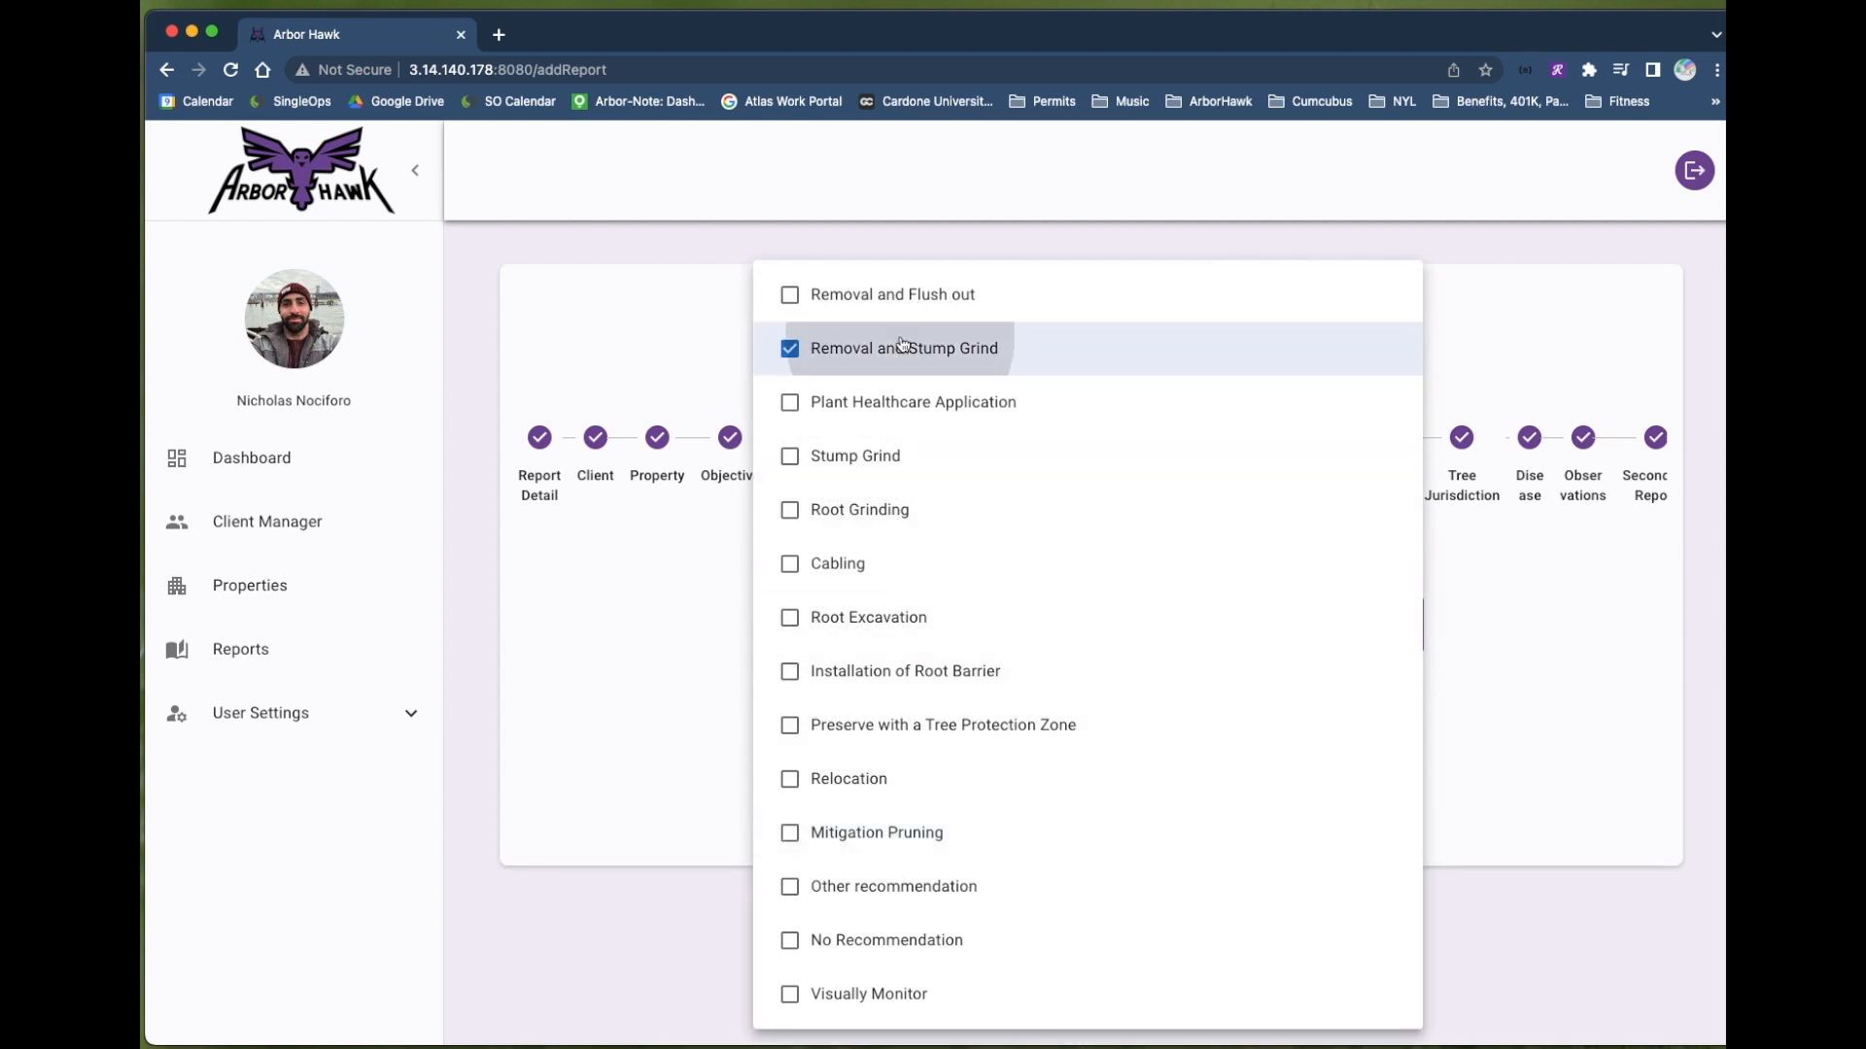
click(1241, 716)
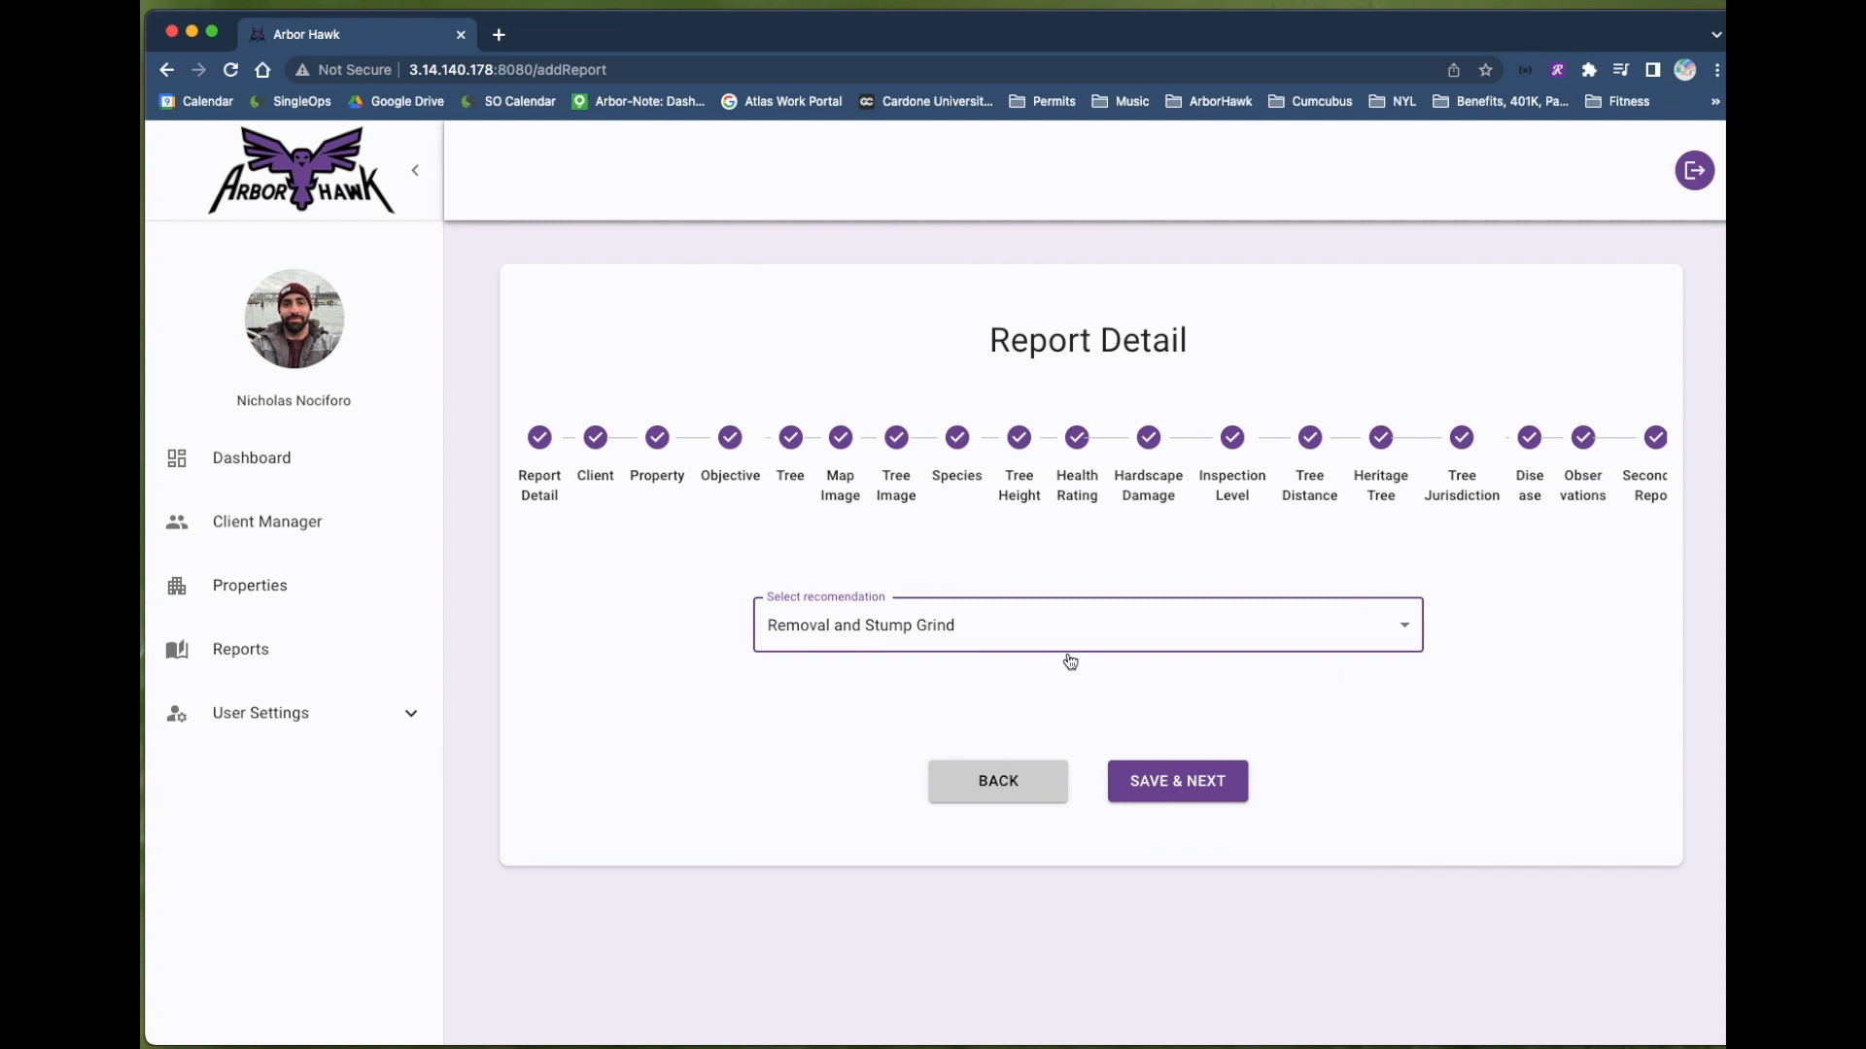
click(1208, 781)
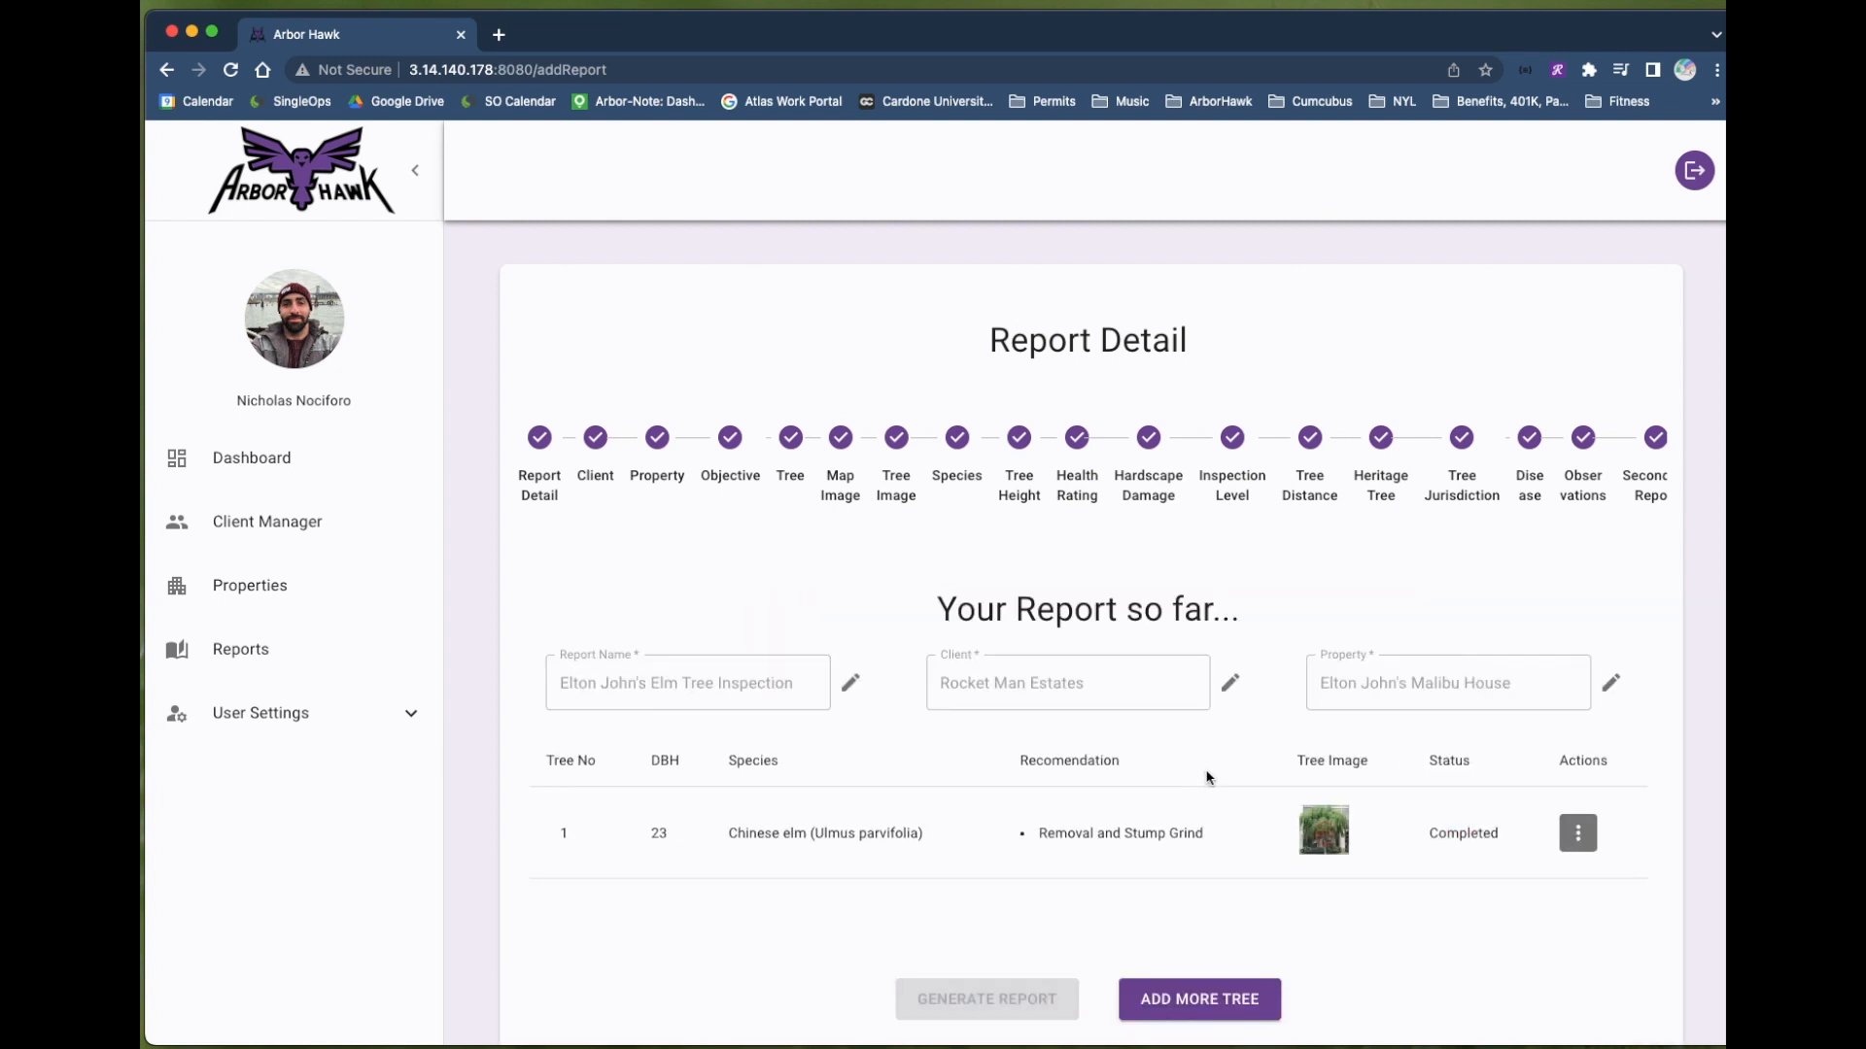
- Duplicate the Chinese elm entry, tree 1, in the report summary
scroll(1178, 754, down, 2)
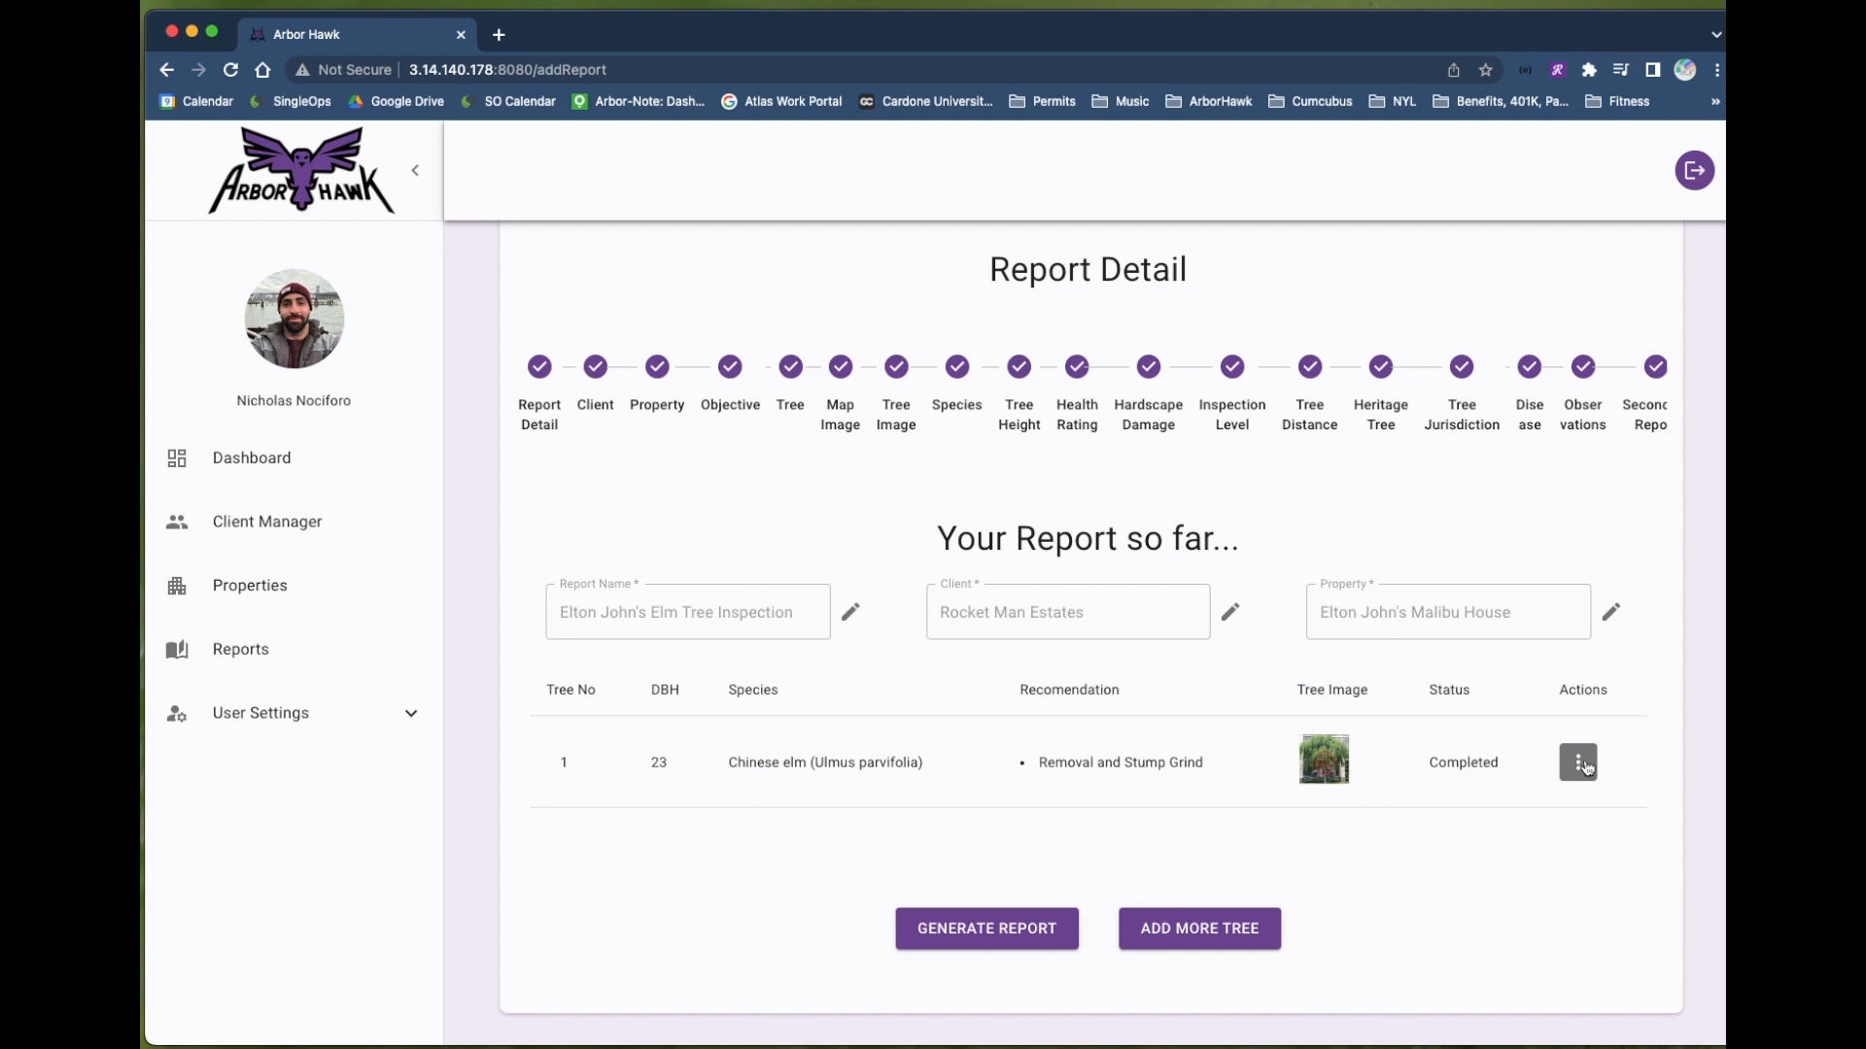
click(1577, 765)
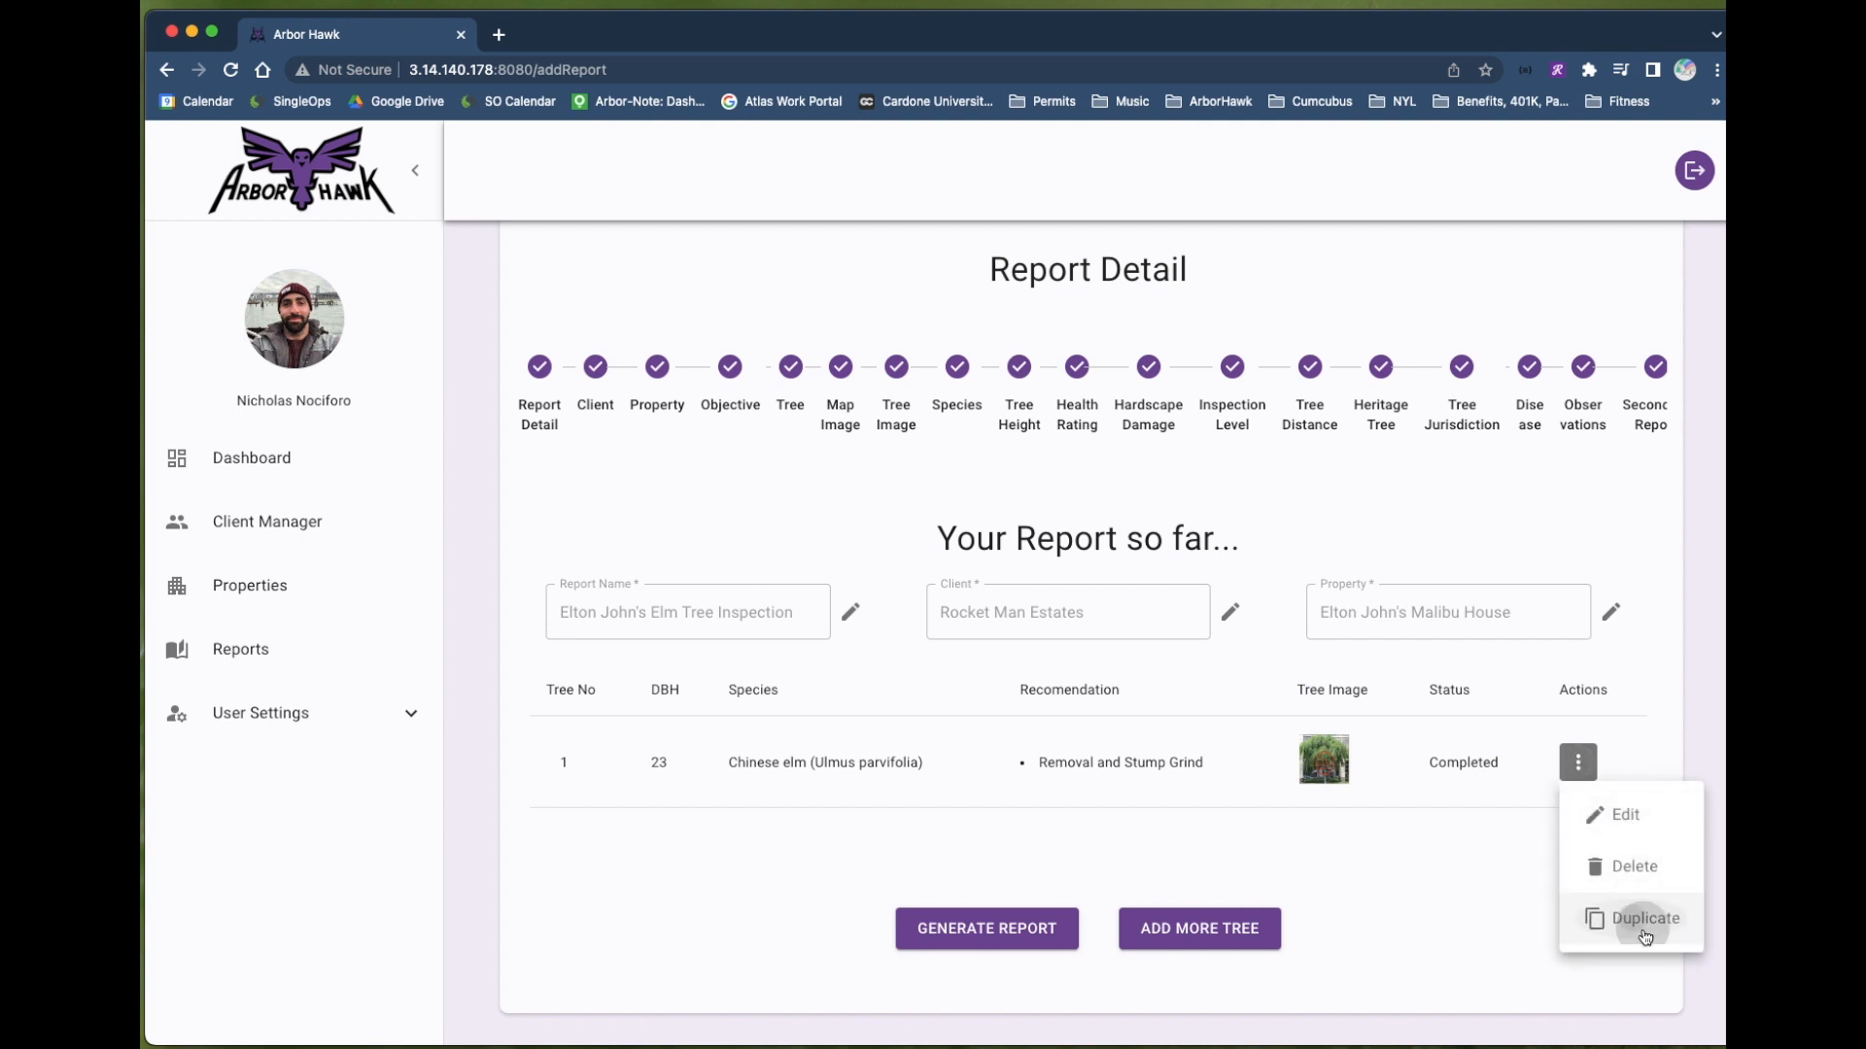
click(1644, 935)
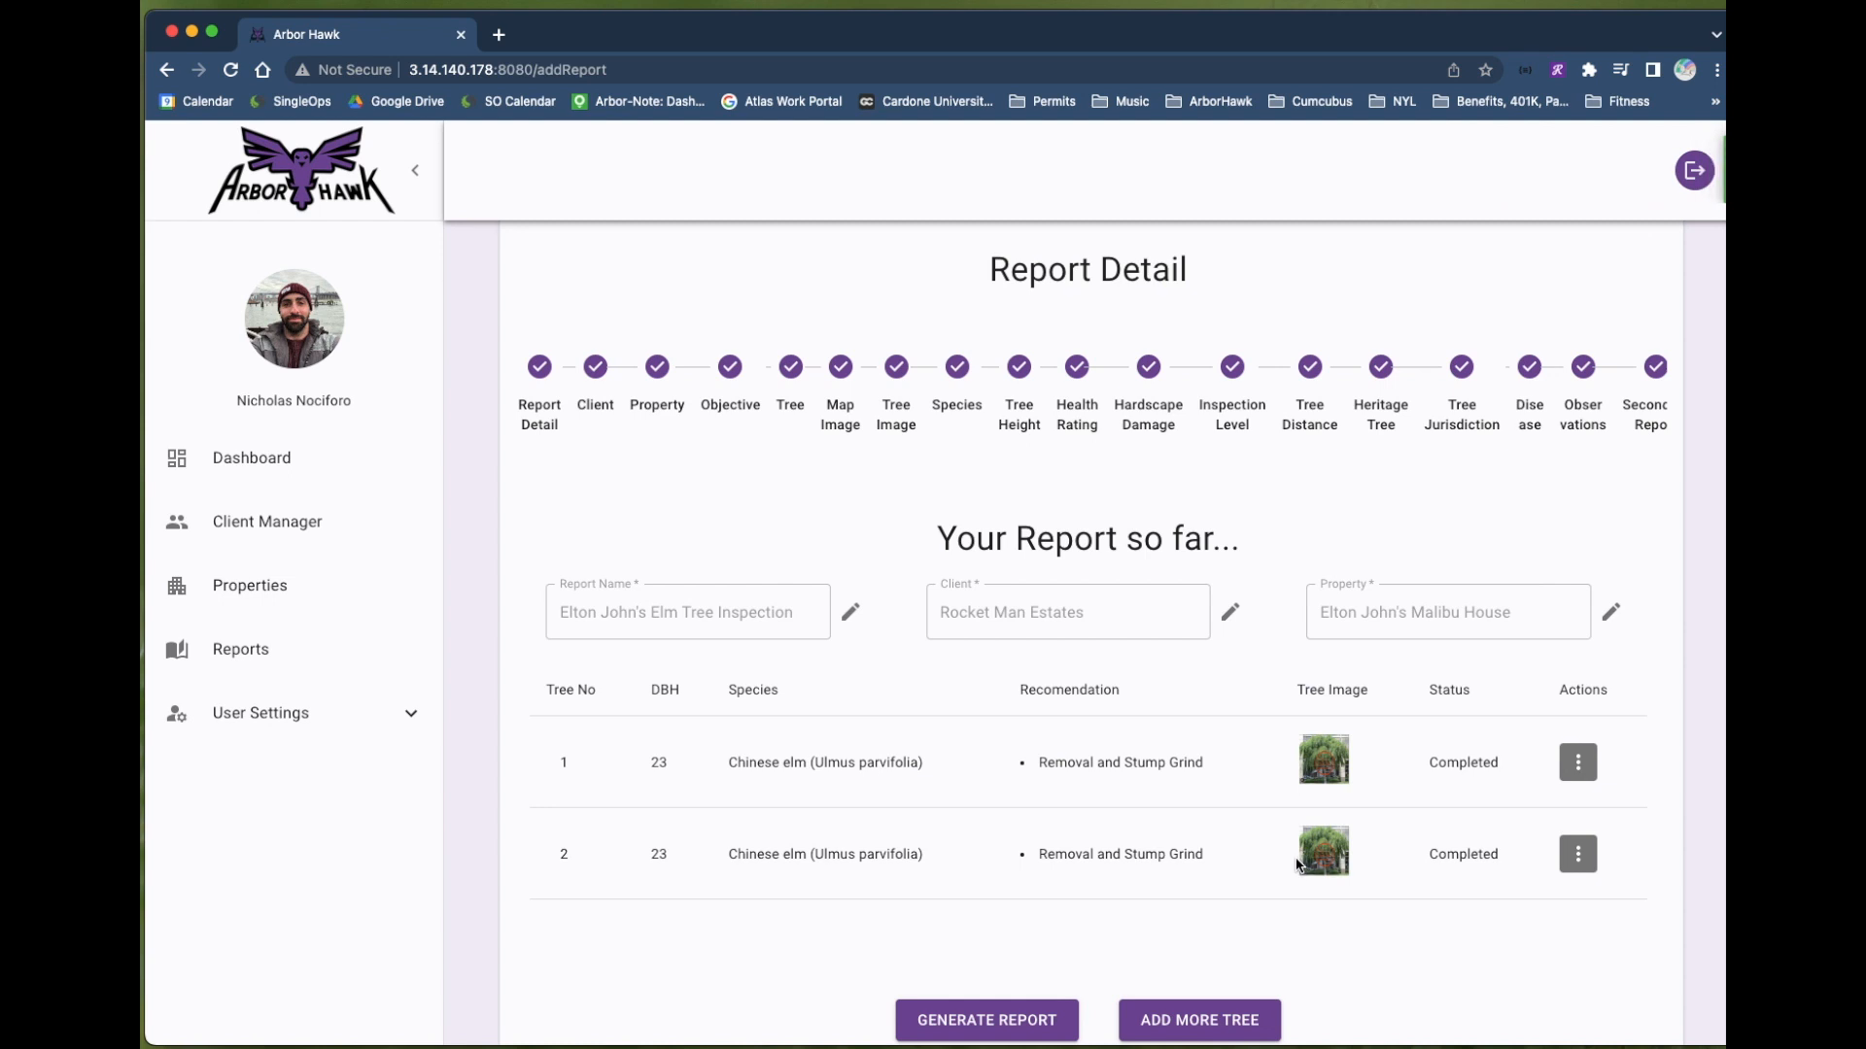
- Open the duplicated tree 2 for editing to view its map image, and return to the Generate Report stage
click(1579, 854)
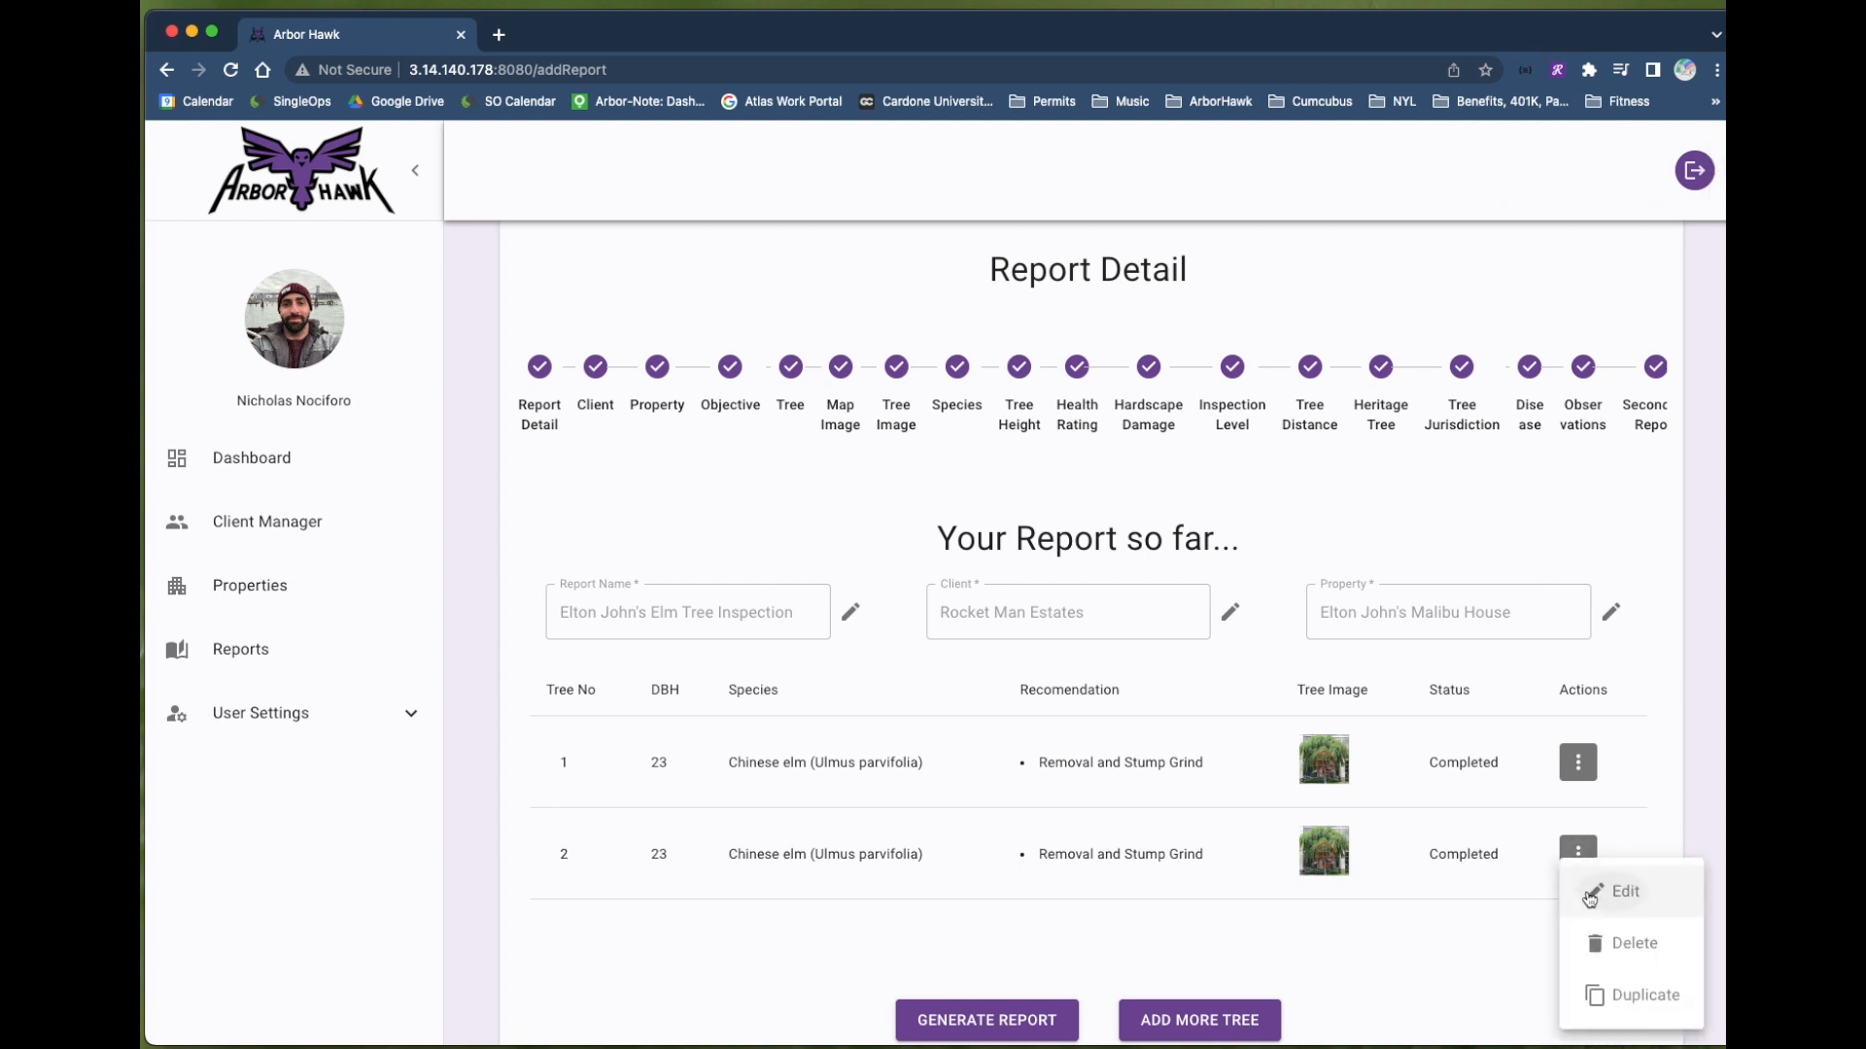
click(1586, 890)
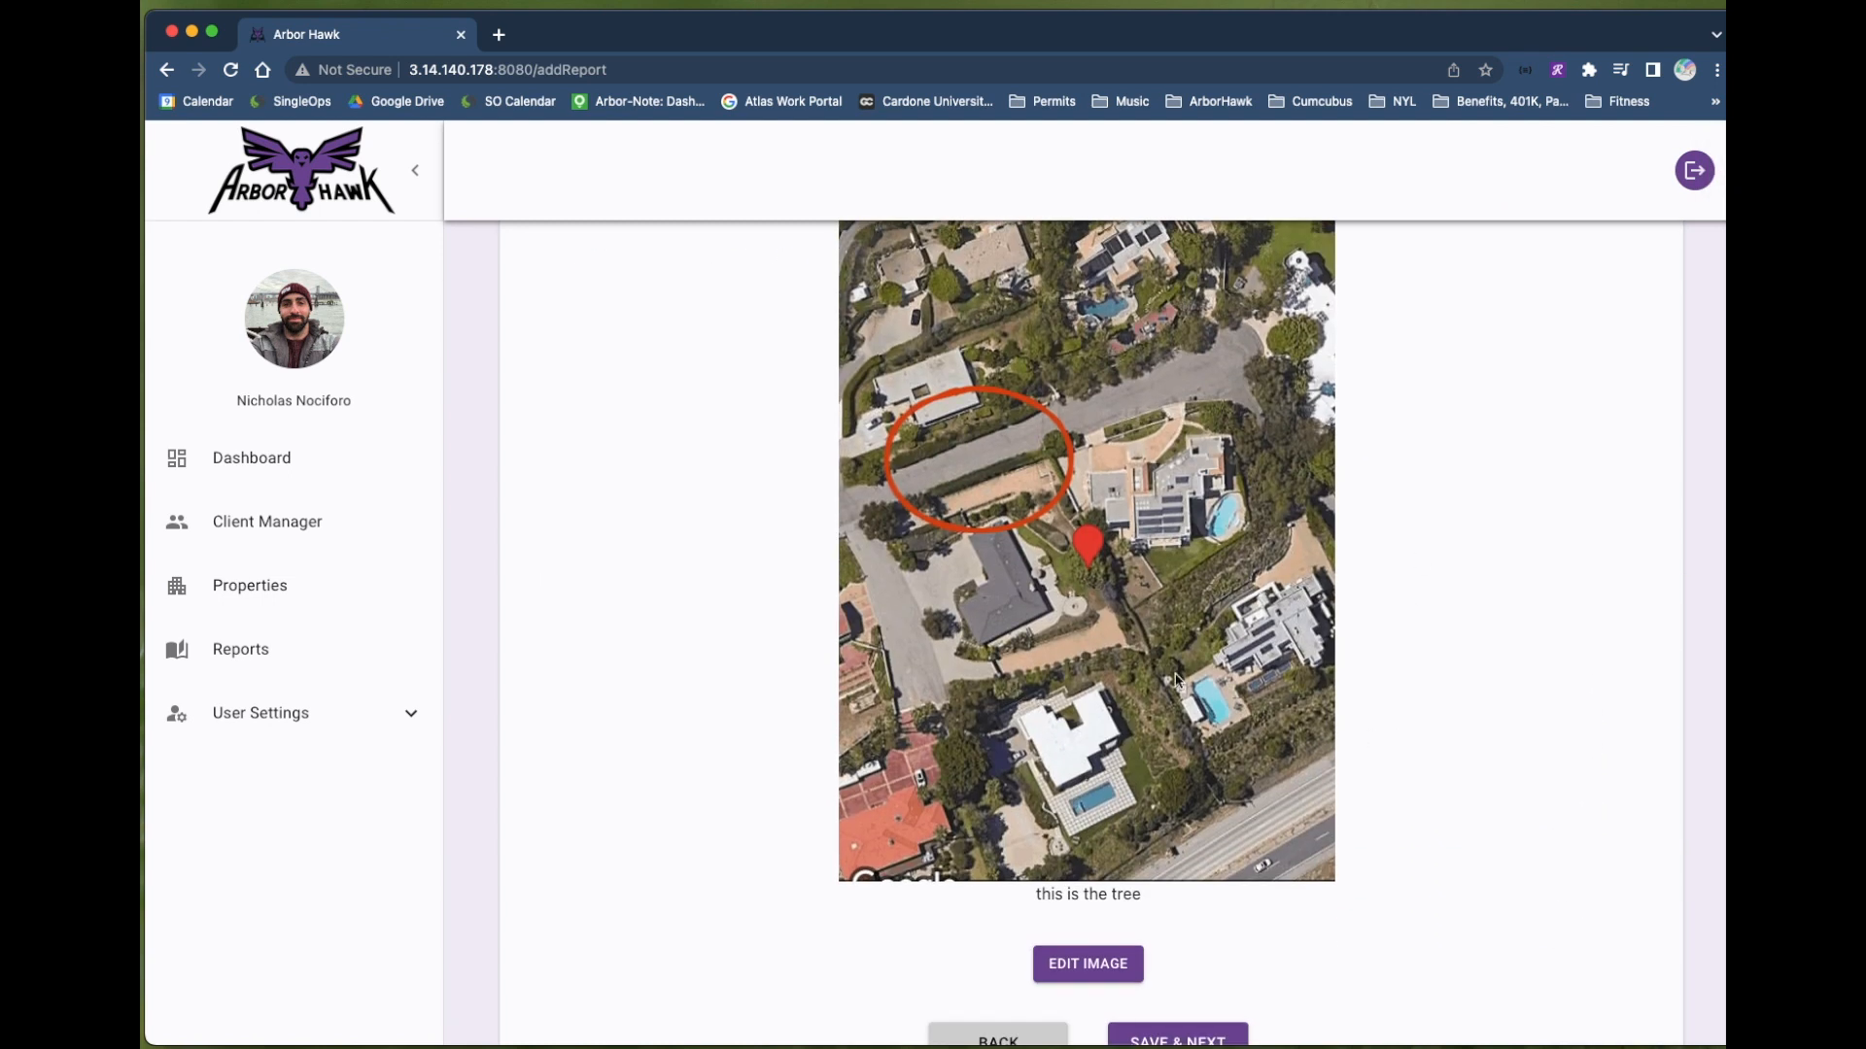
scroll(1079, 659, up, 4)
scroll(1085, 656, up, 1)
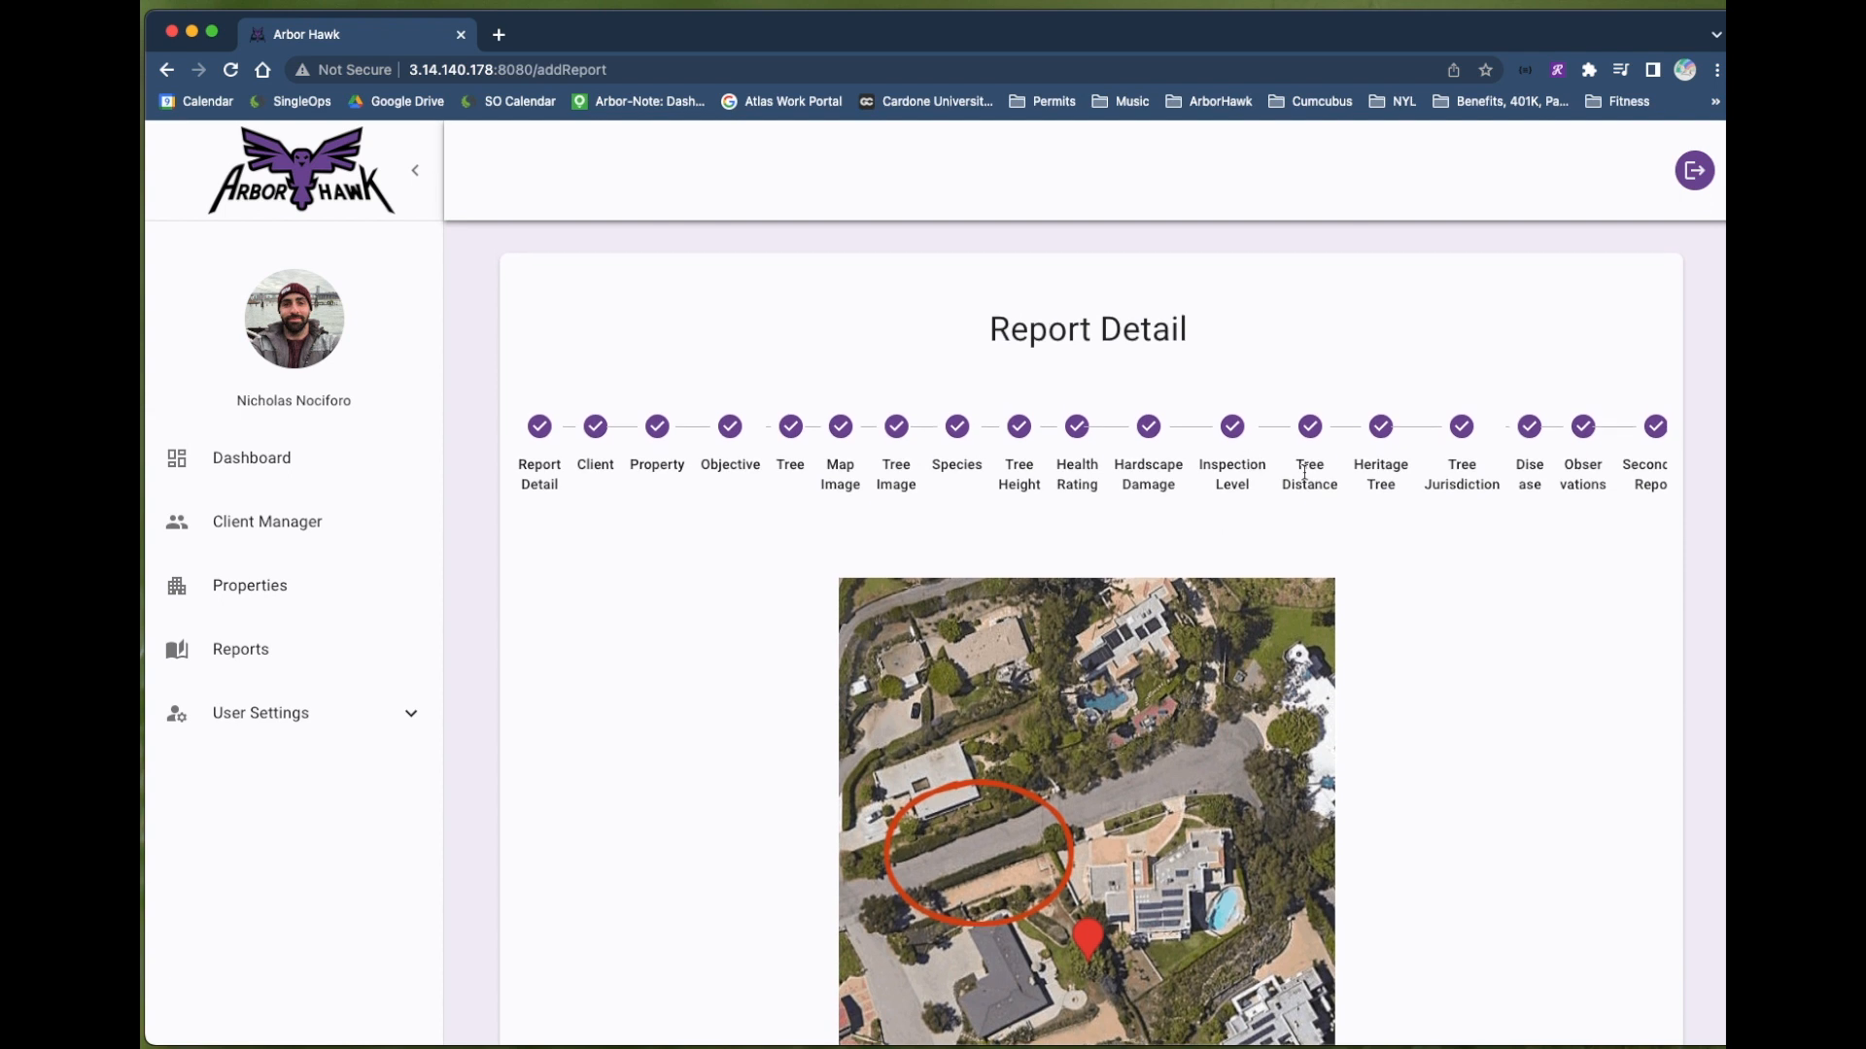
scroll(1303, 470, right, 5)
click(1631, 438)
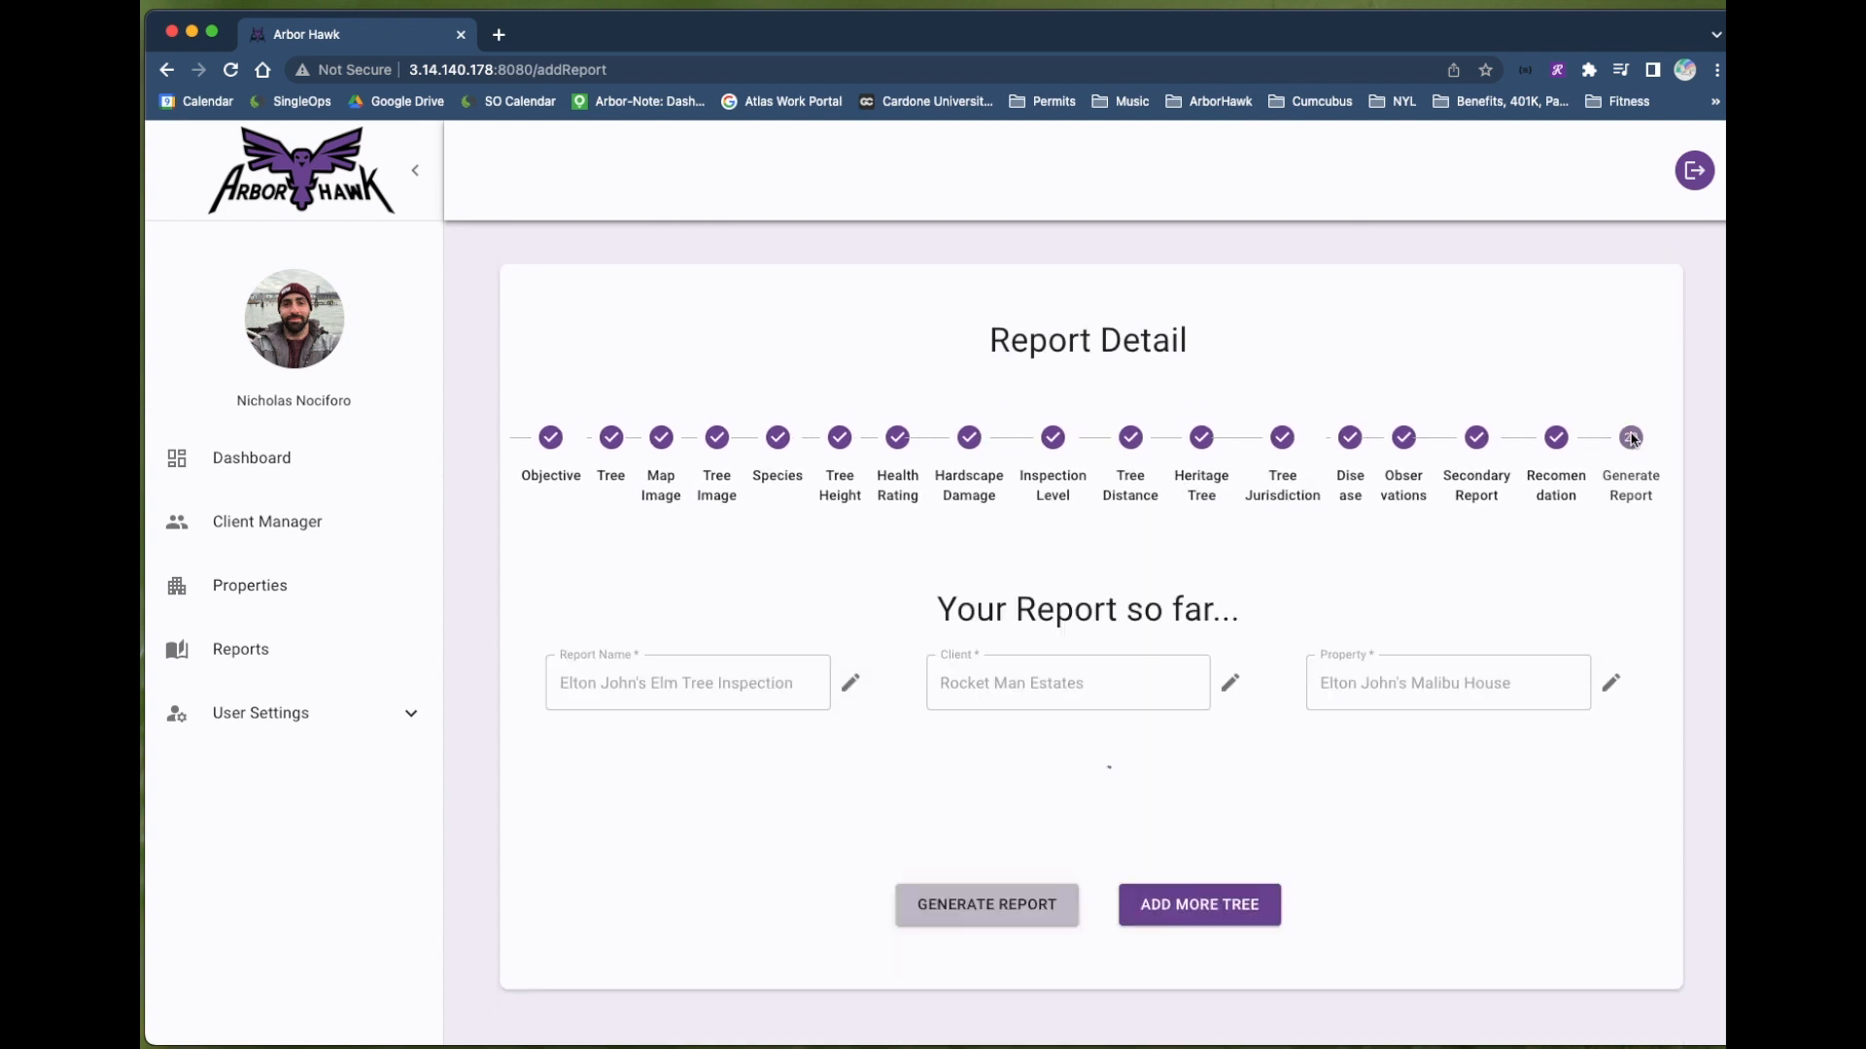
- Delete the duplicated tree 2 from the report summary
click(1576, 923)
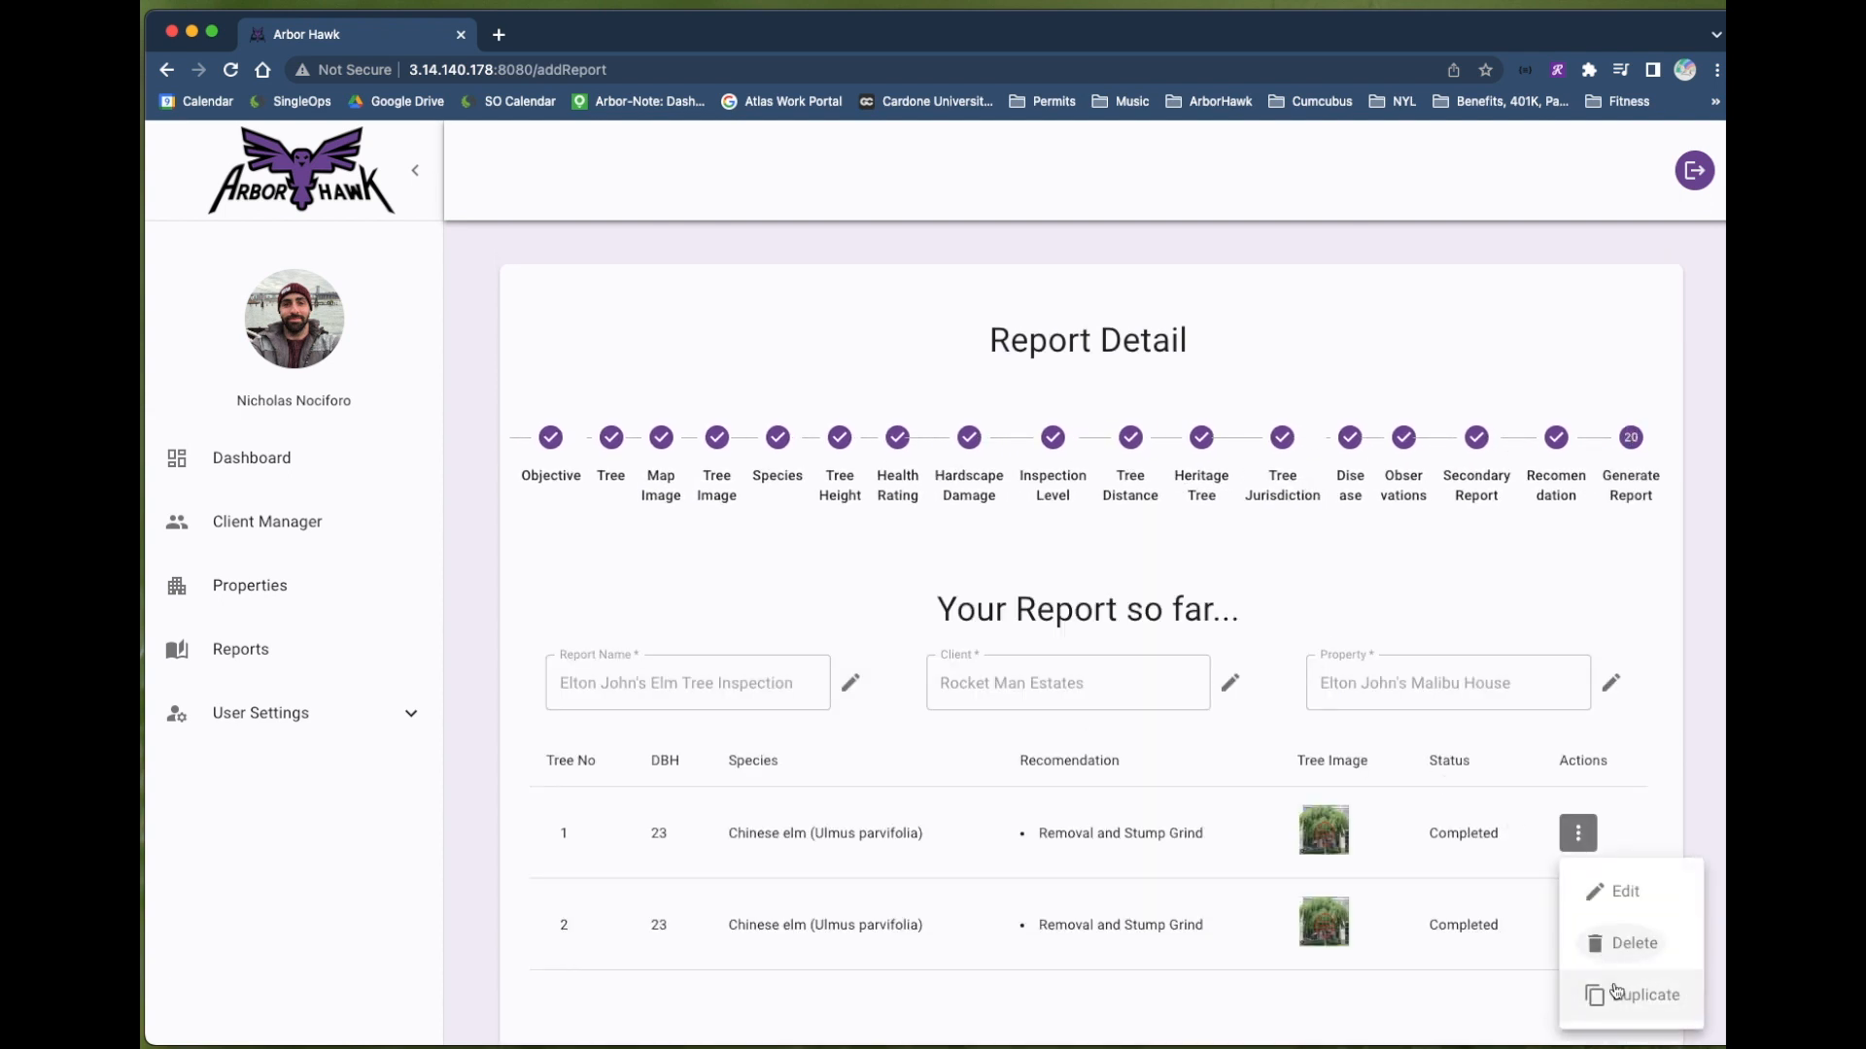
click(1621, 946)
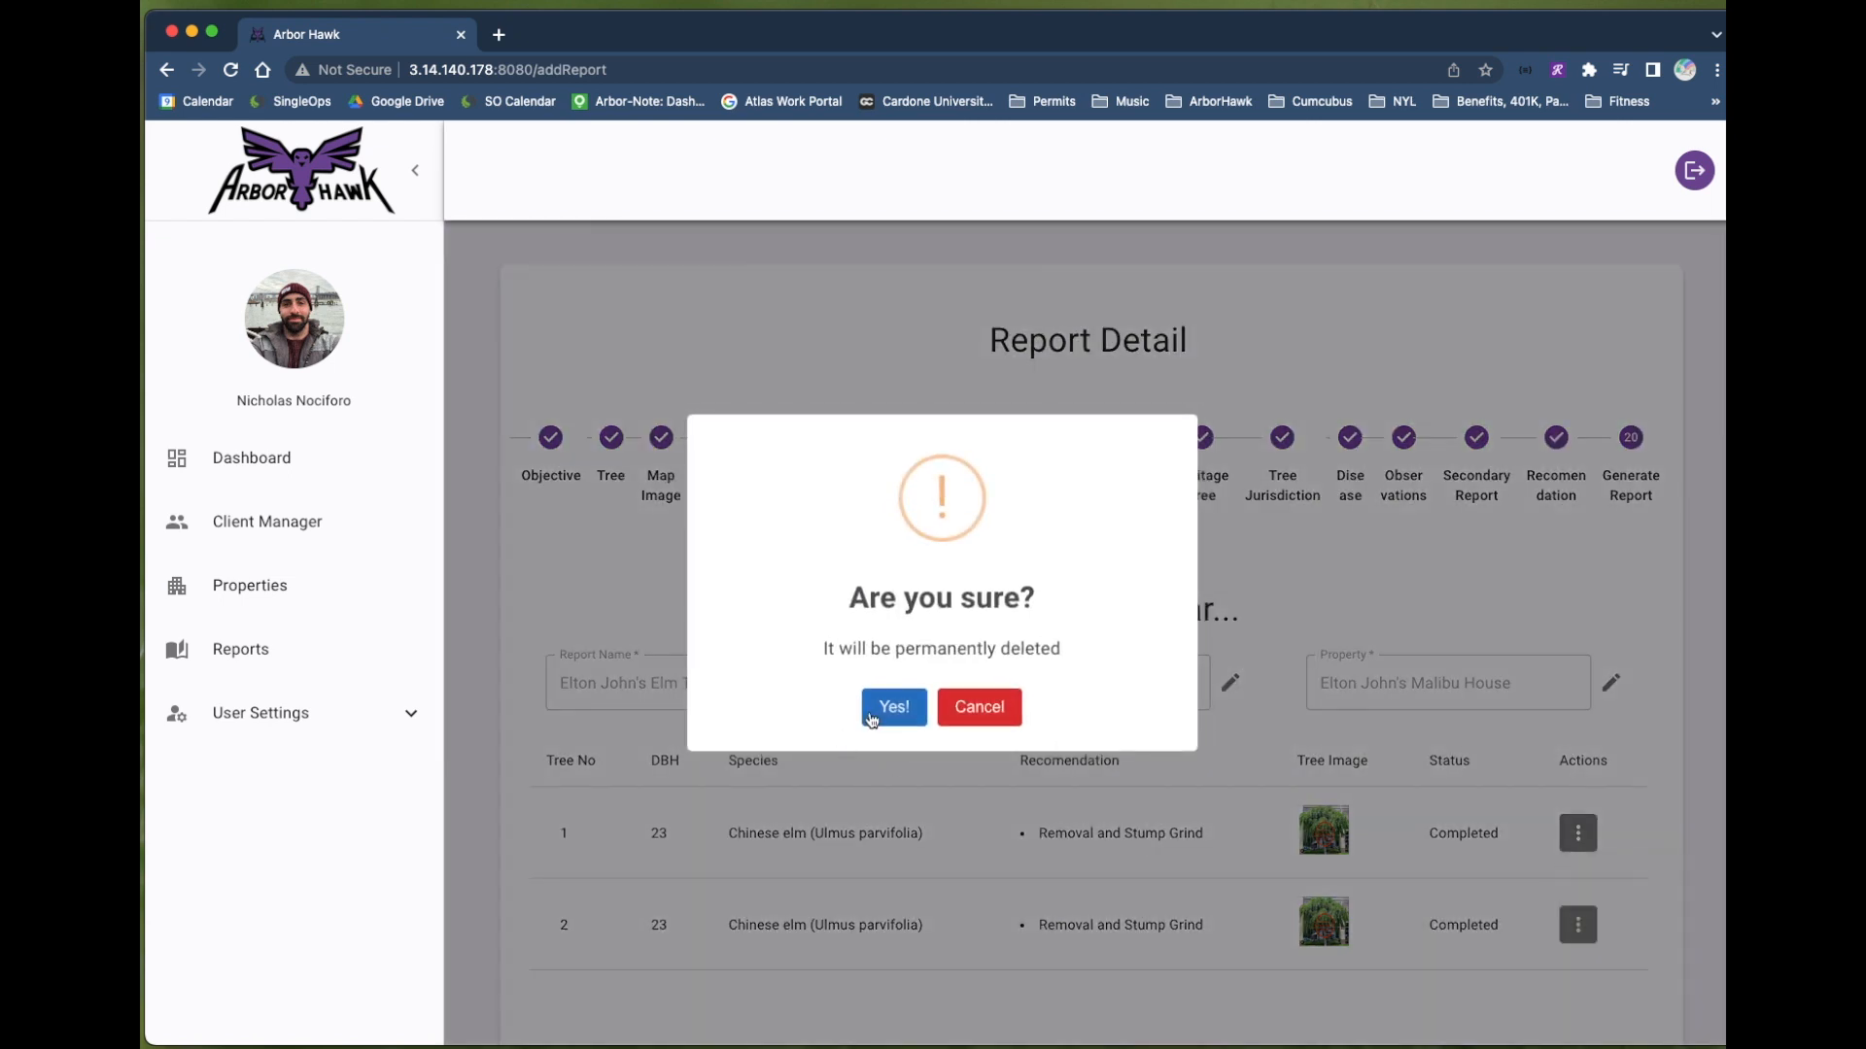
click(872, 717)
click(942, 685)
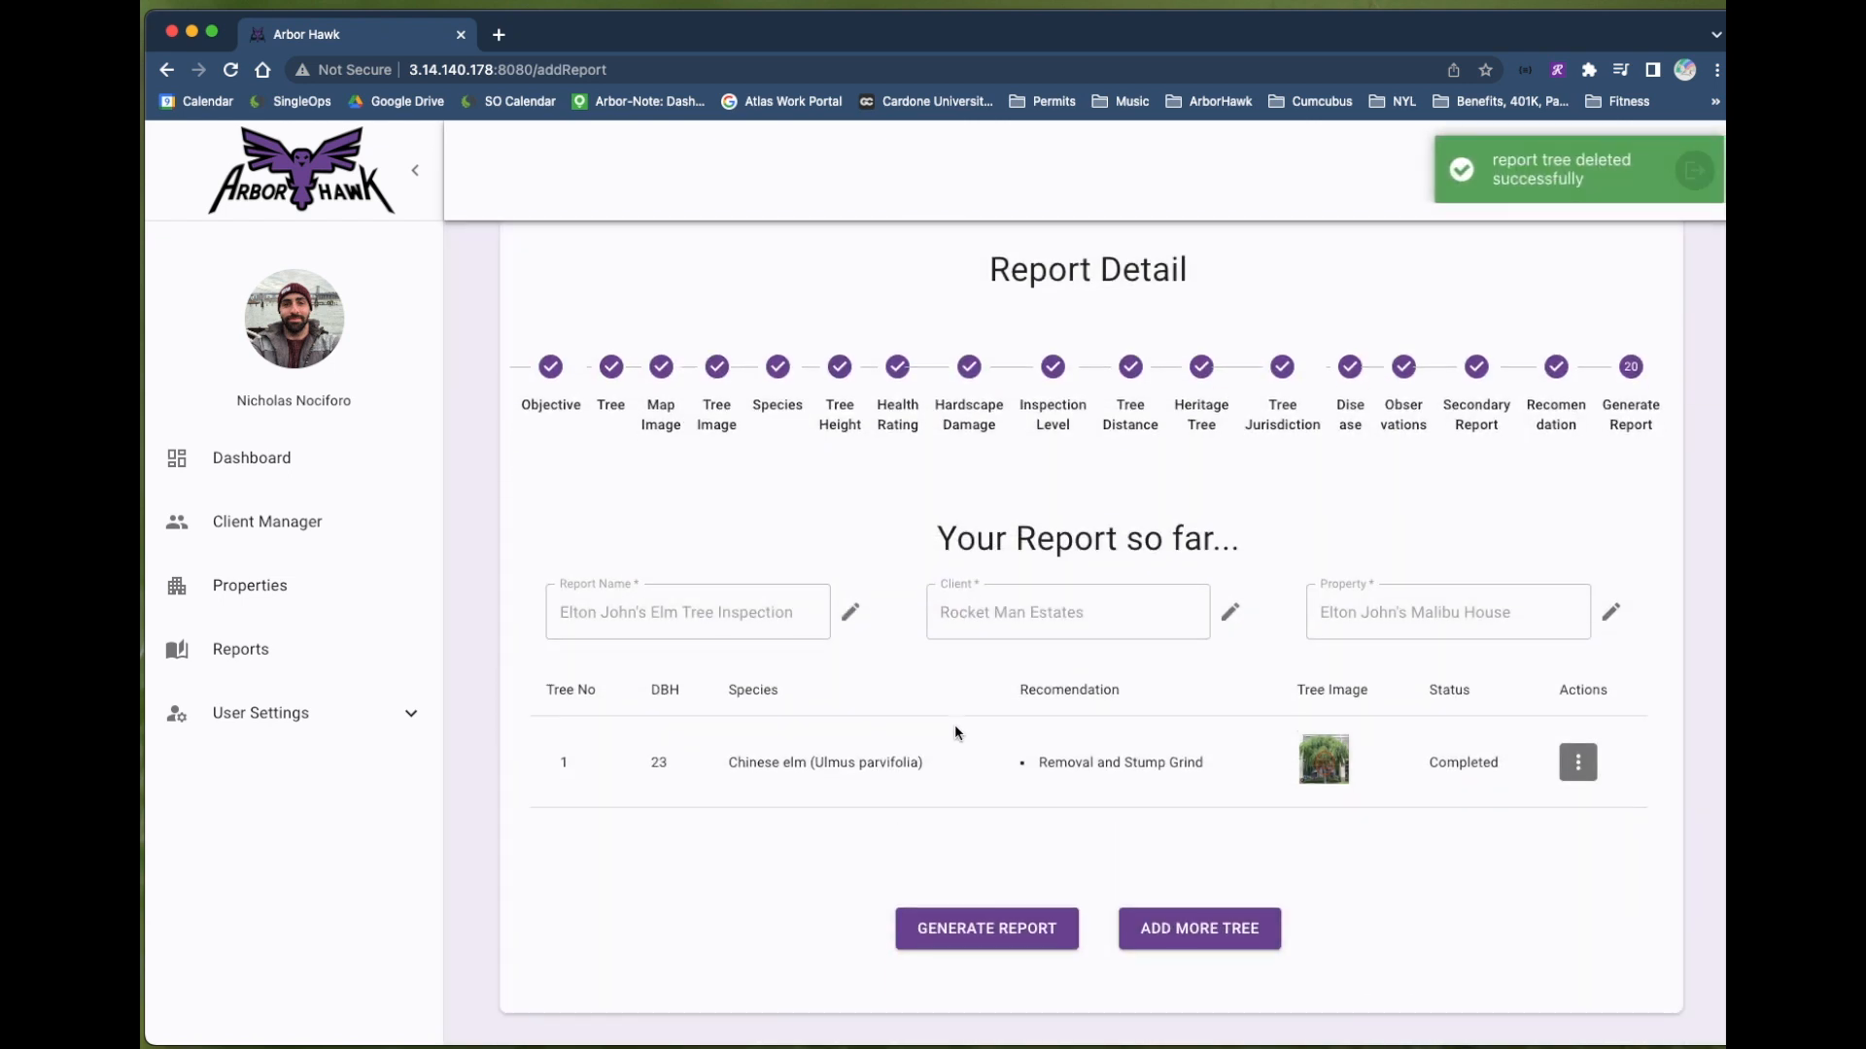
- Generate the final arborist report from the completed tree entry
click(996, 922)
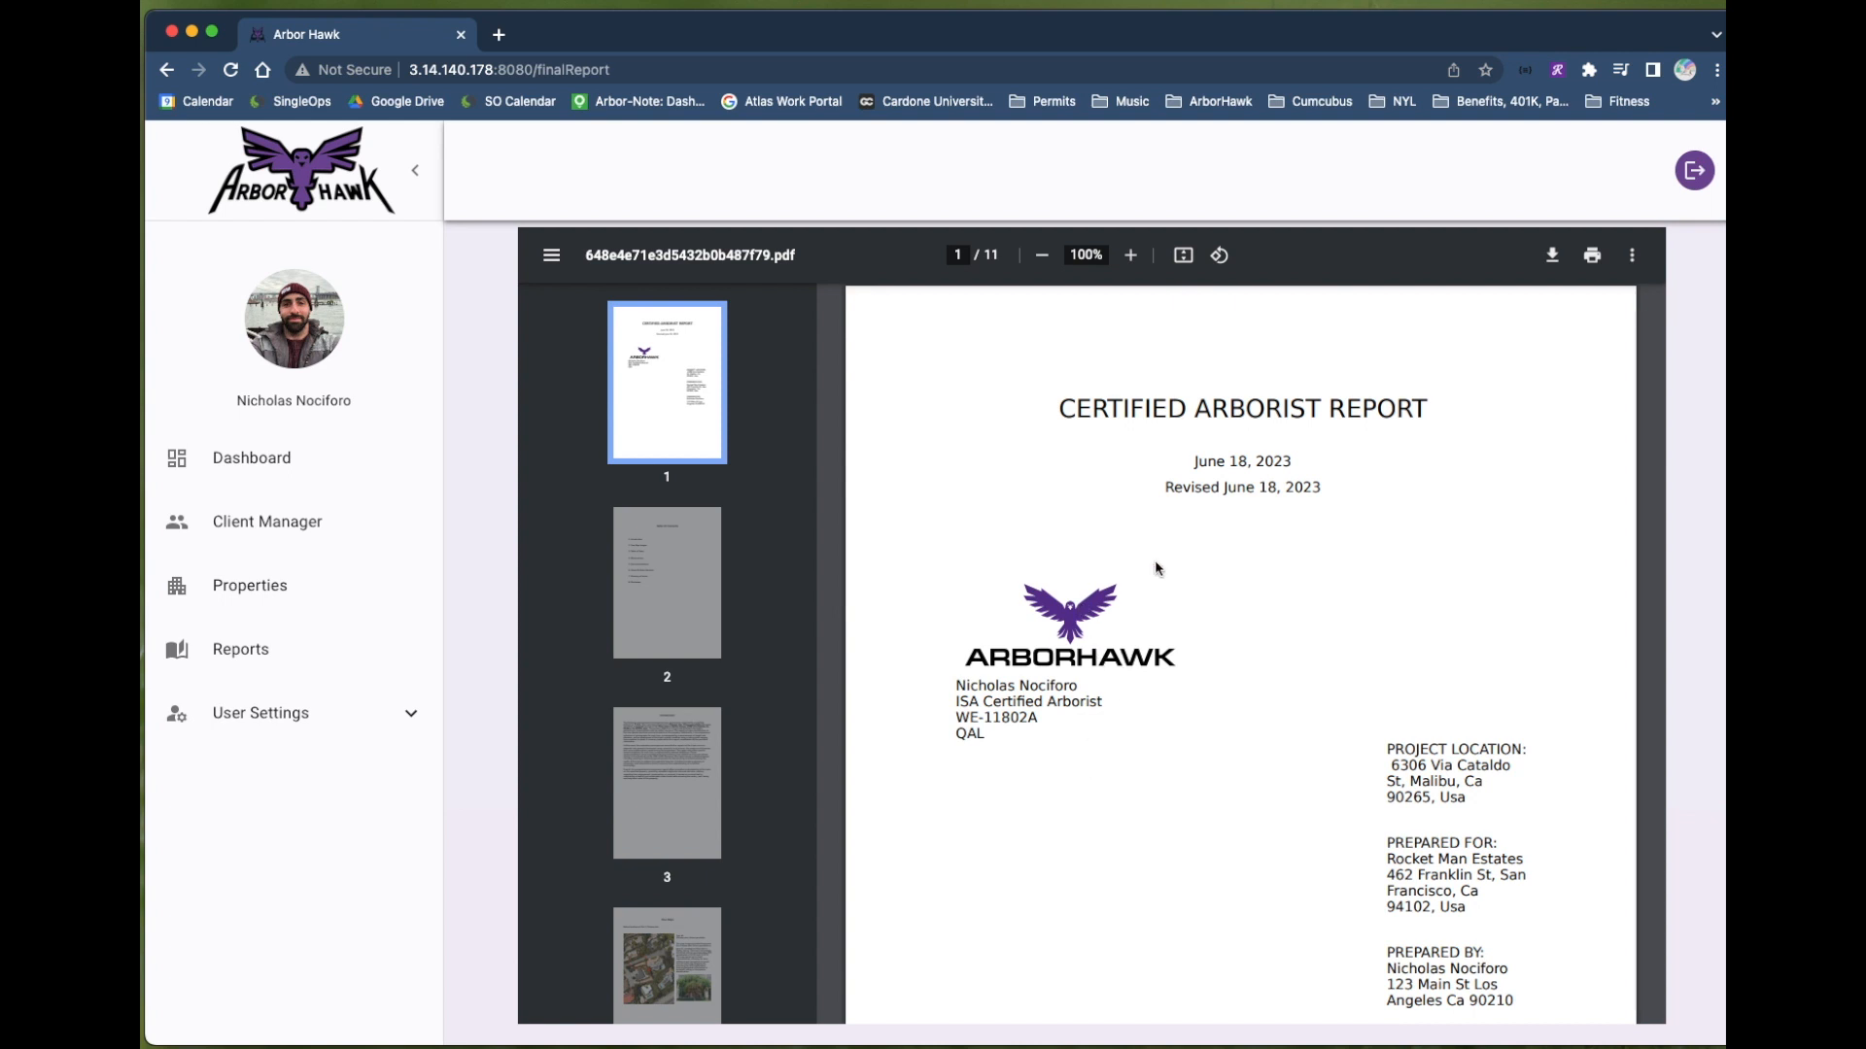
- Examine the generated PDF report from its cover page to the Tree Maps page
scroll(1146, 631, down, 2)
scroll(1145, 631, down, 1)
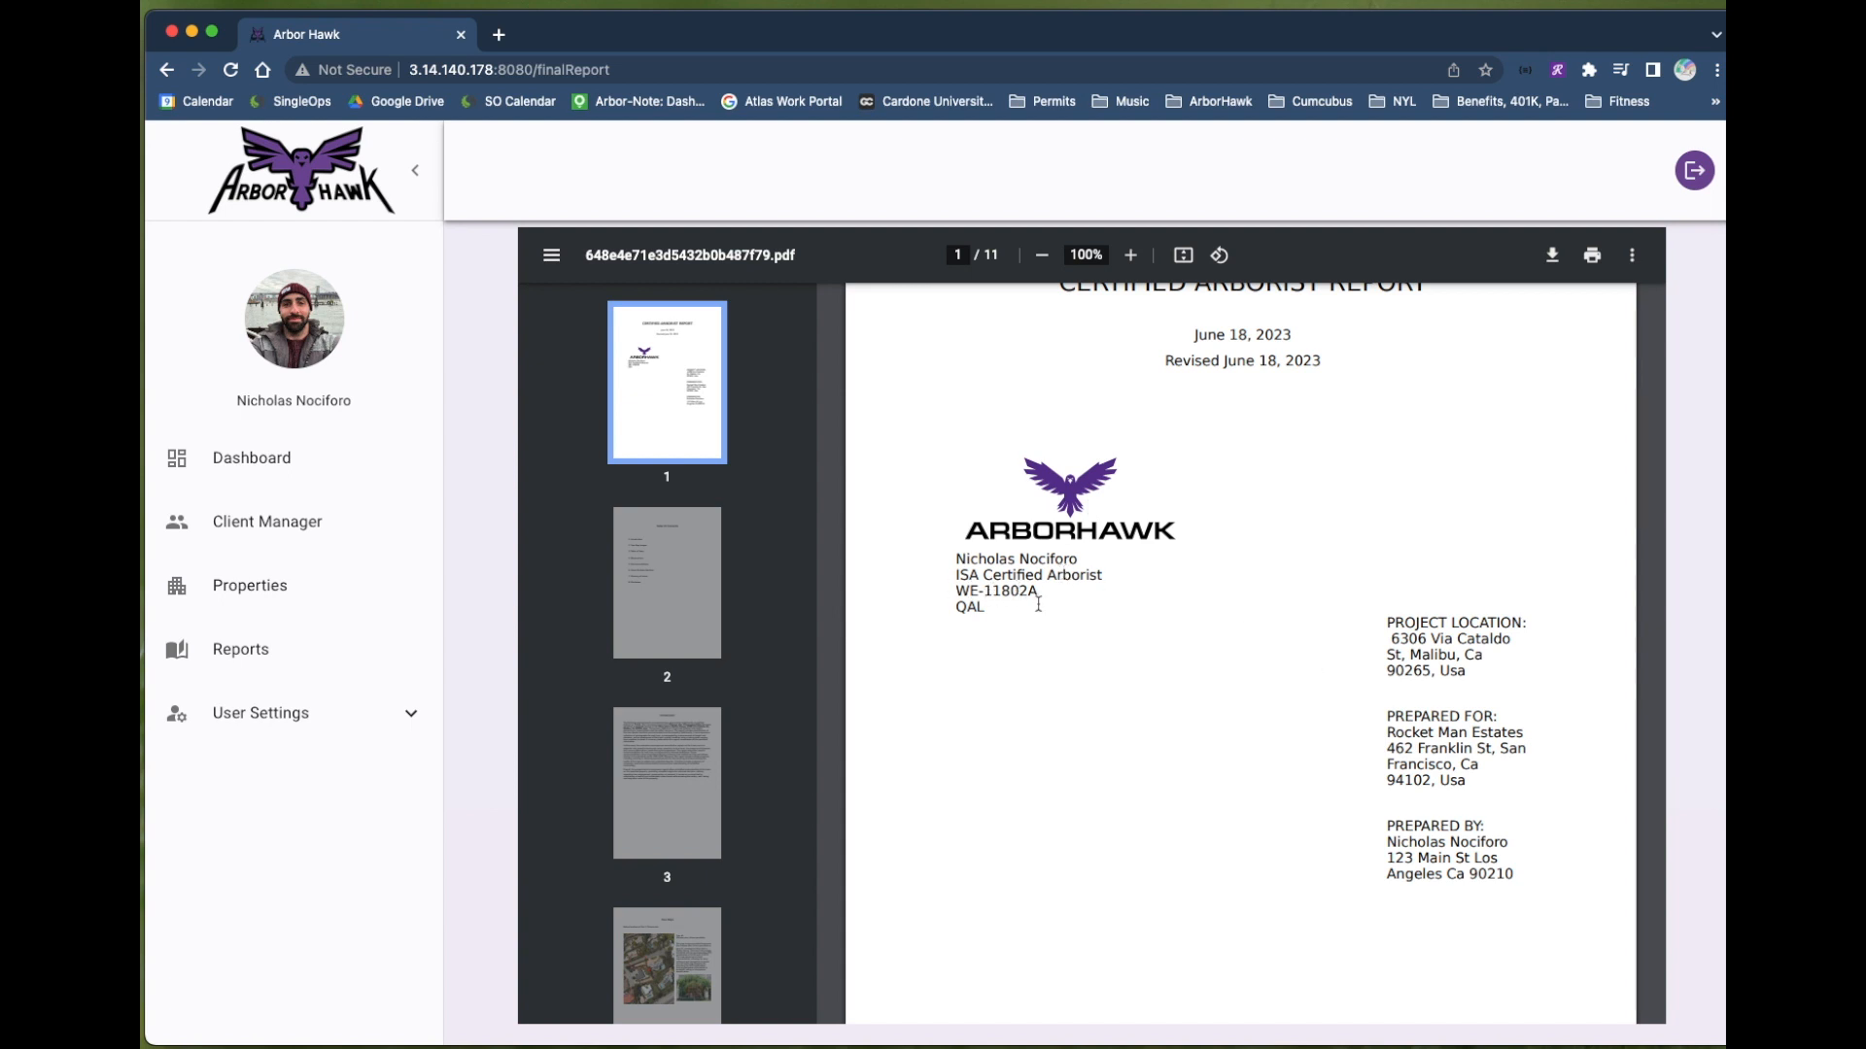
scroll(1417, 702, down, 1)
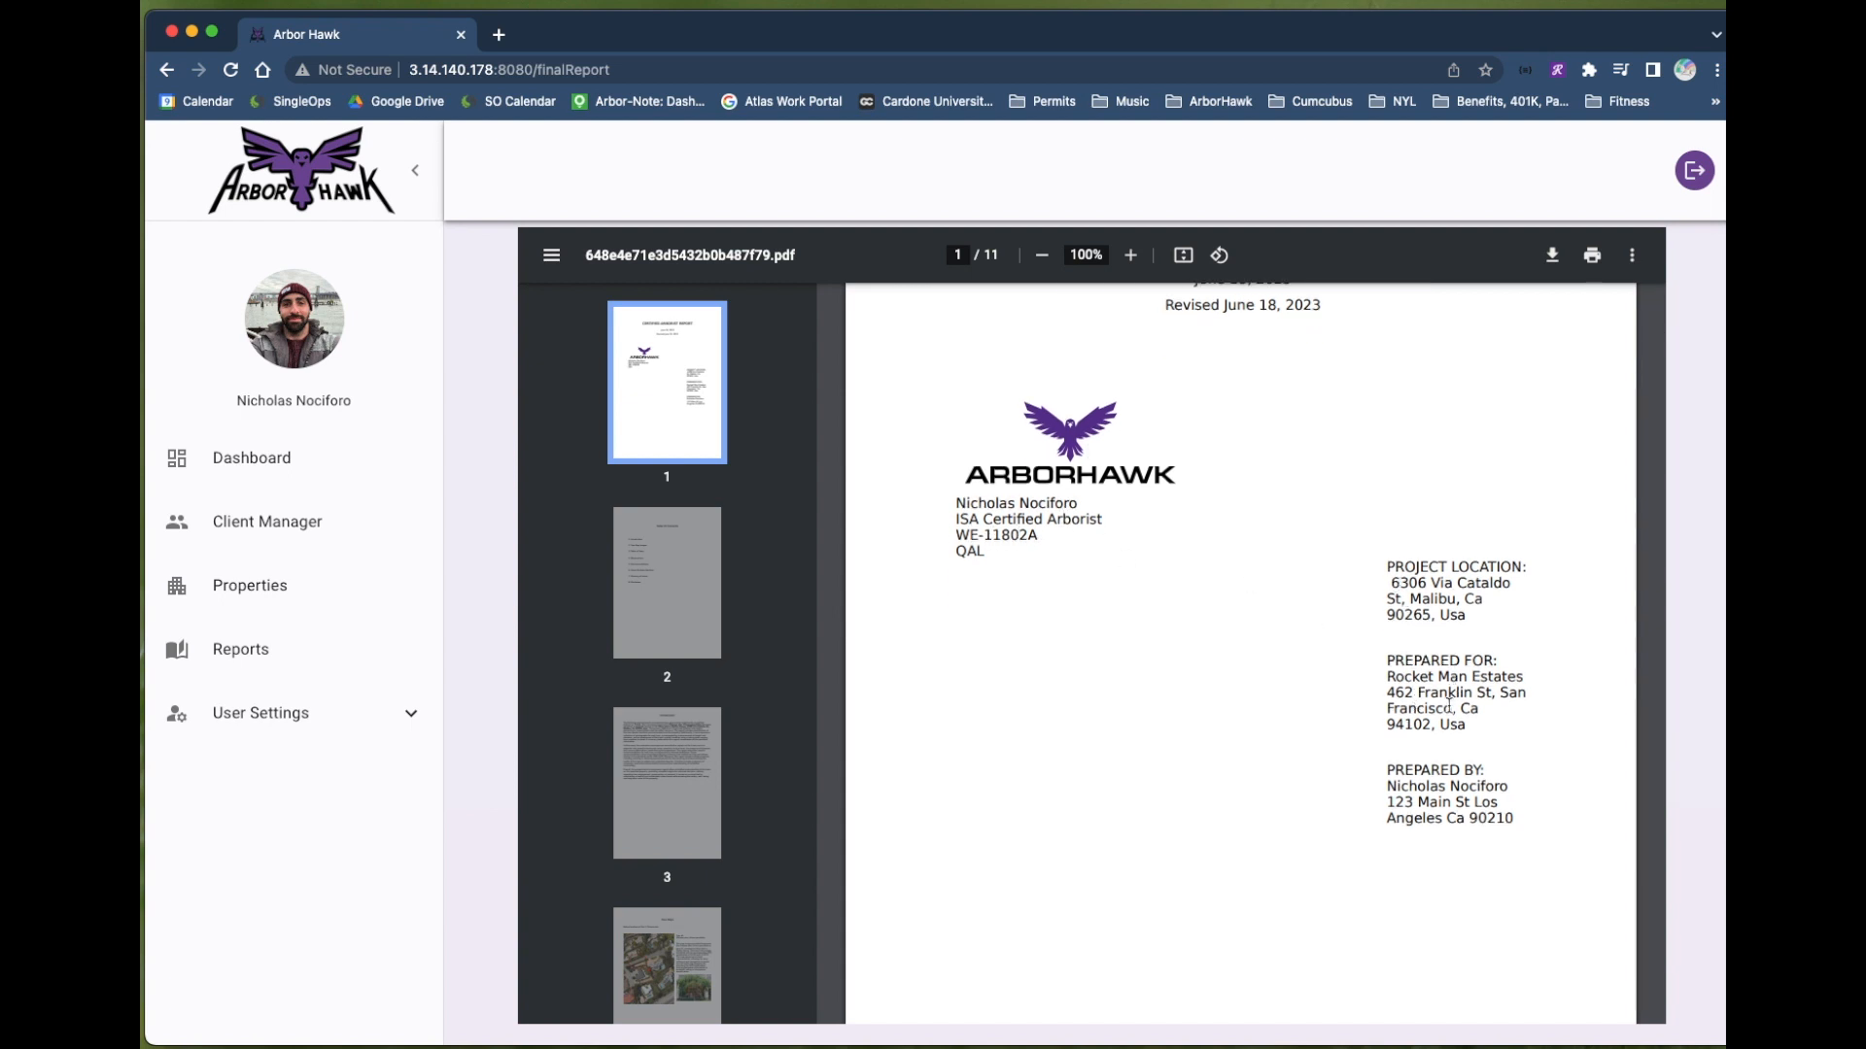
scroll(1454, 701, down, 15)
scroll(1441, 714, down, 17)
scroll(1439, 706, down, 15)
scroll(1442, 708, up, 2)
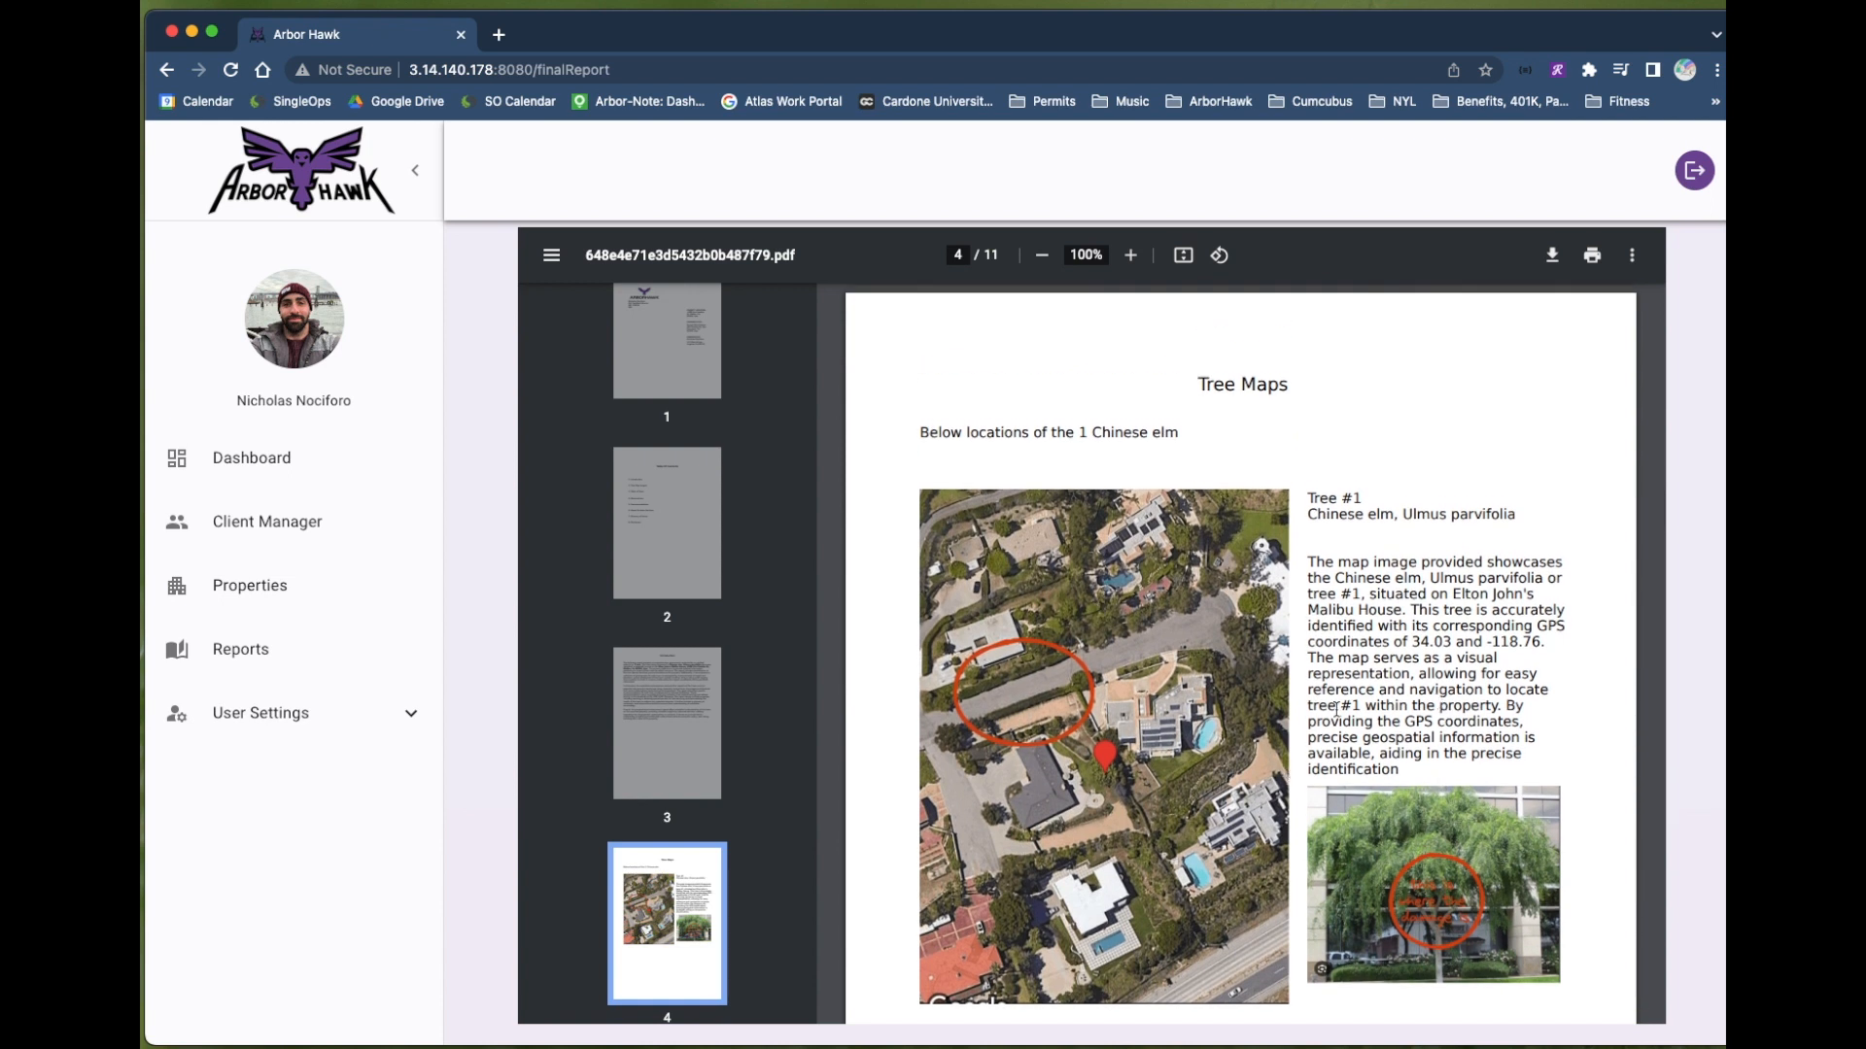
scroll(1354, 745, down, 1)
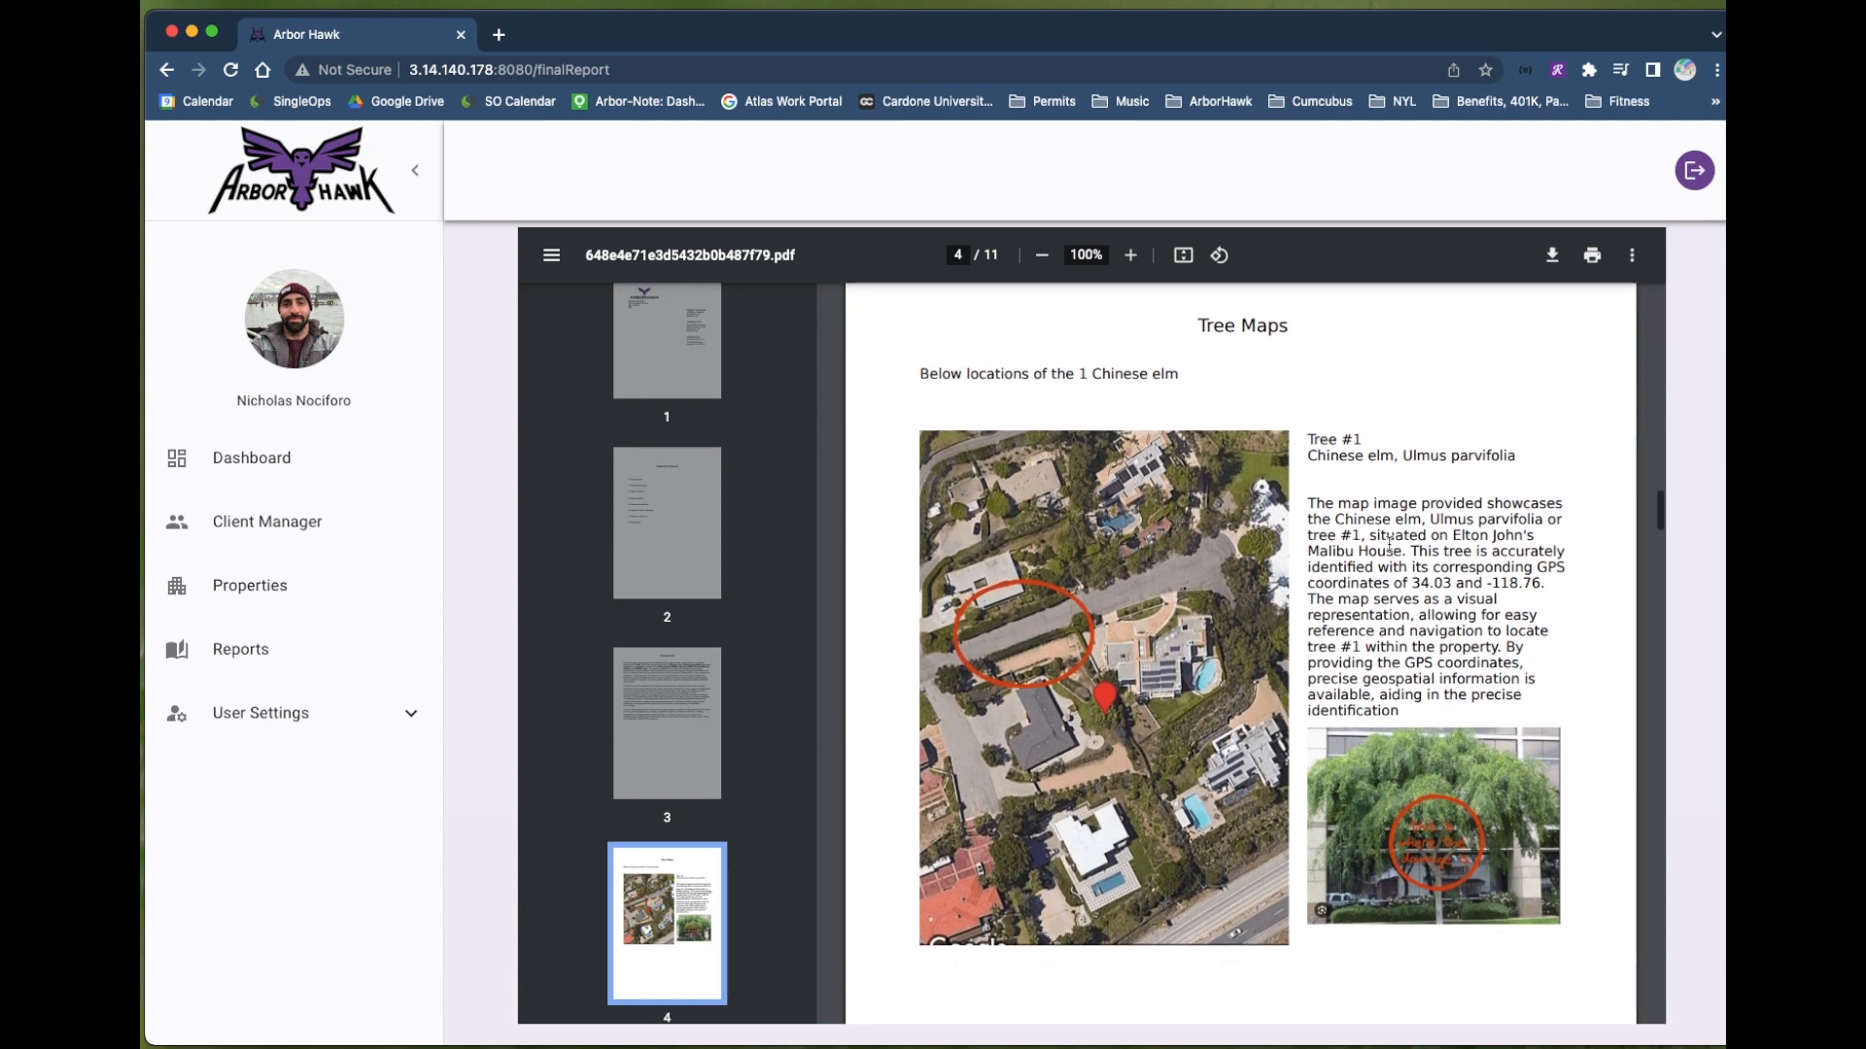
scroll(1410, 646, down, 8)
scroll(1411, 646, up, 5)
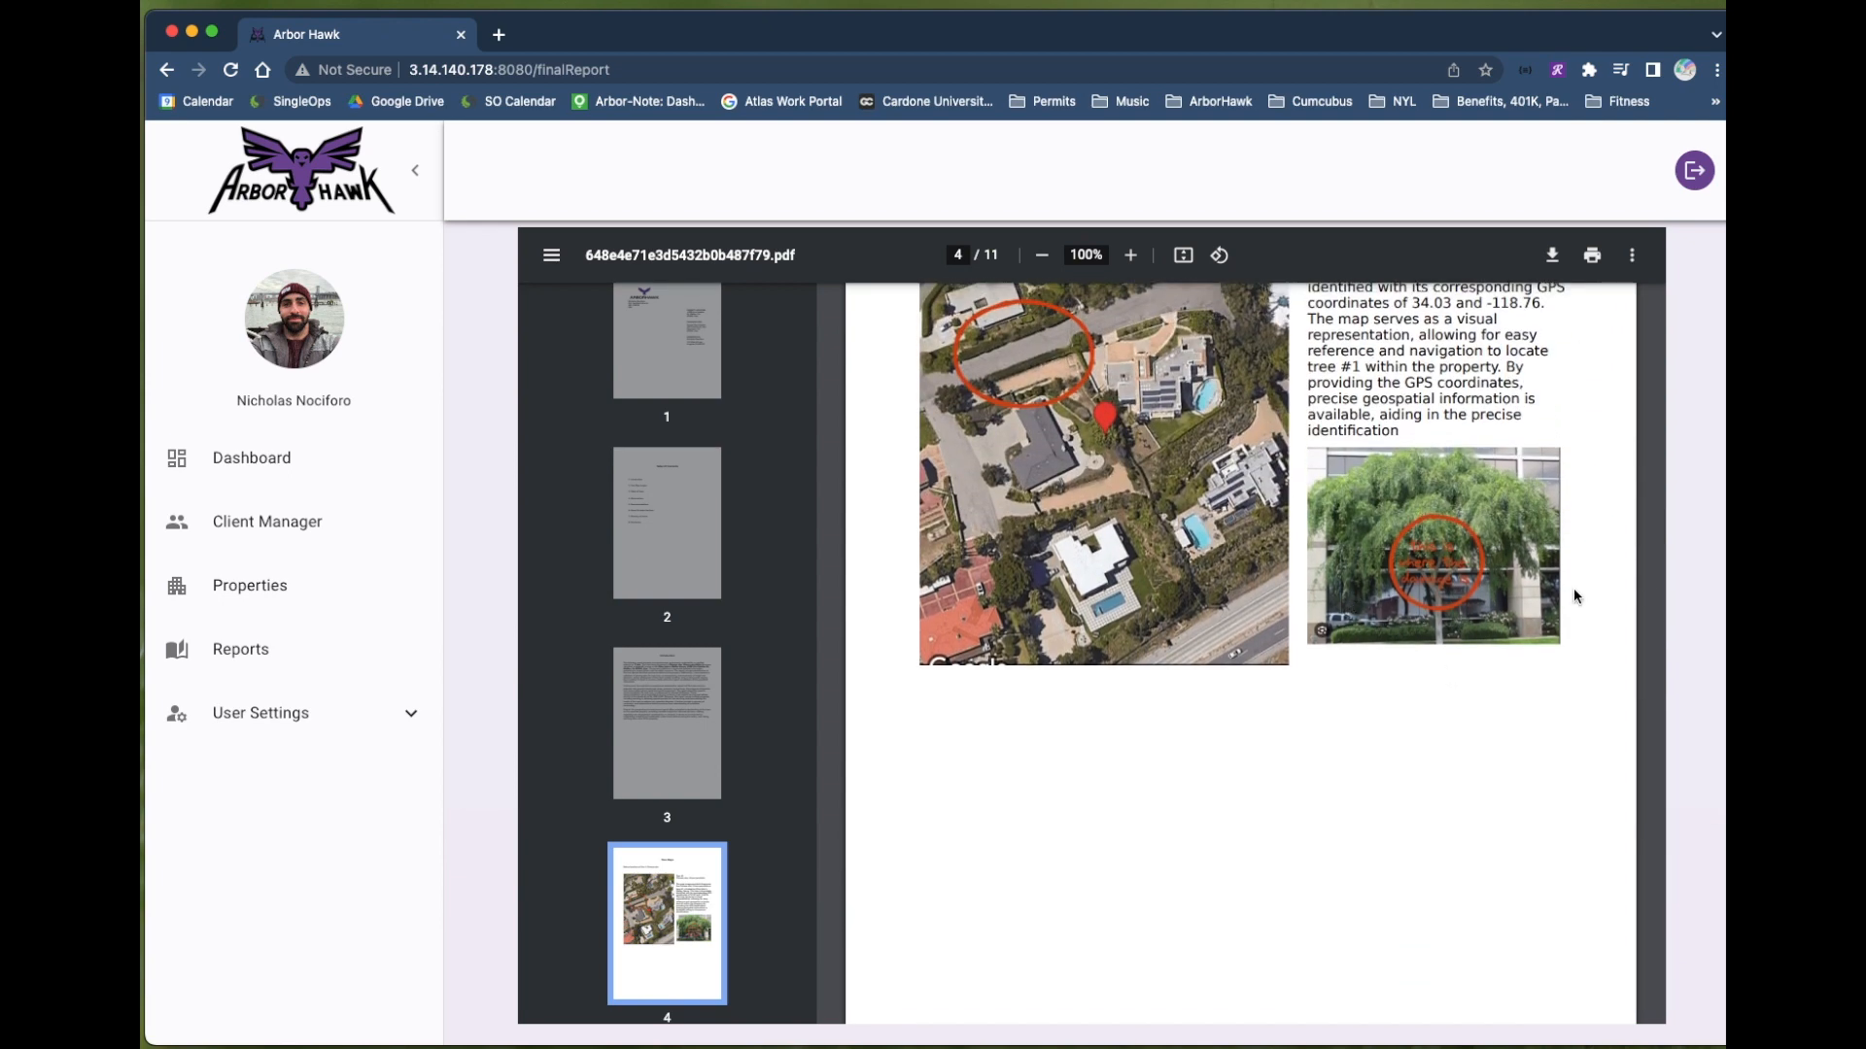
- Examine the report's Observations and Recommendations page, and the Quick Summary table and Tree Images on page 6
scroll(1399, 733, down, 6)
scroll(1402, 732, down, 7)
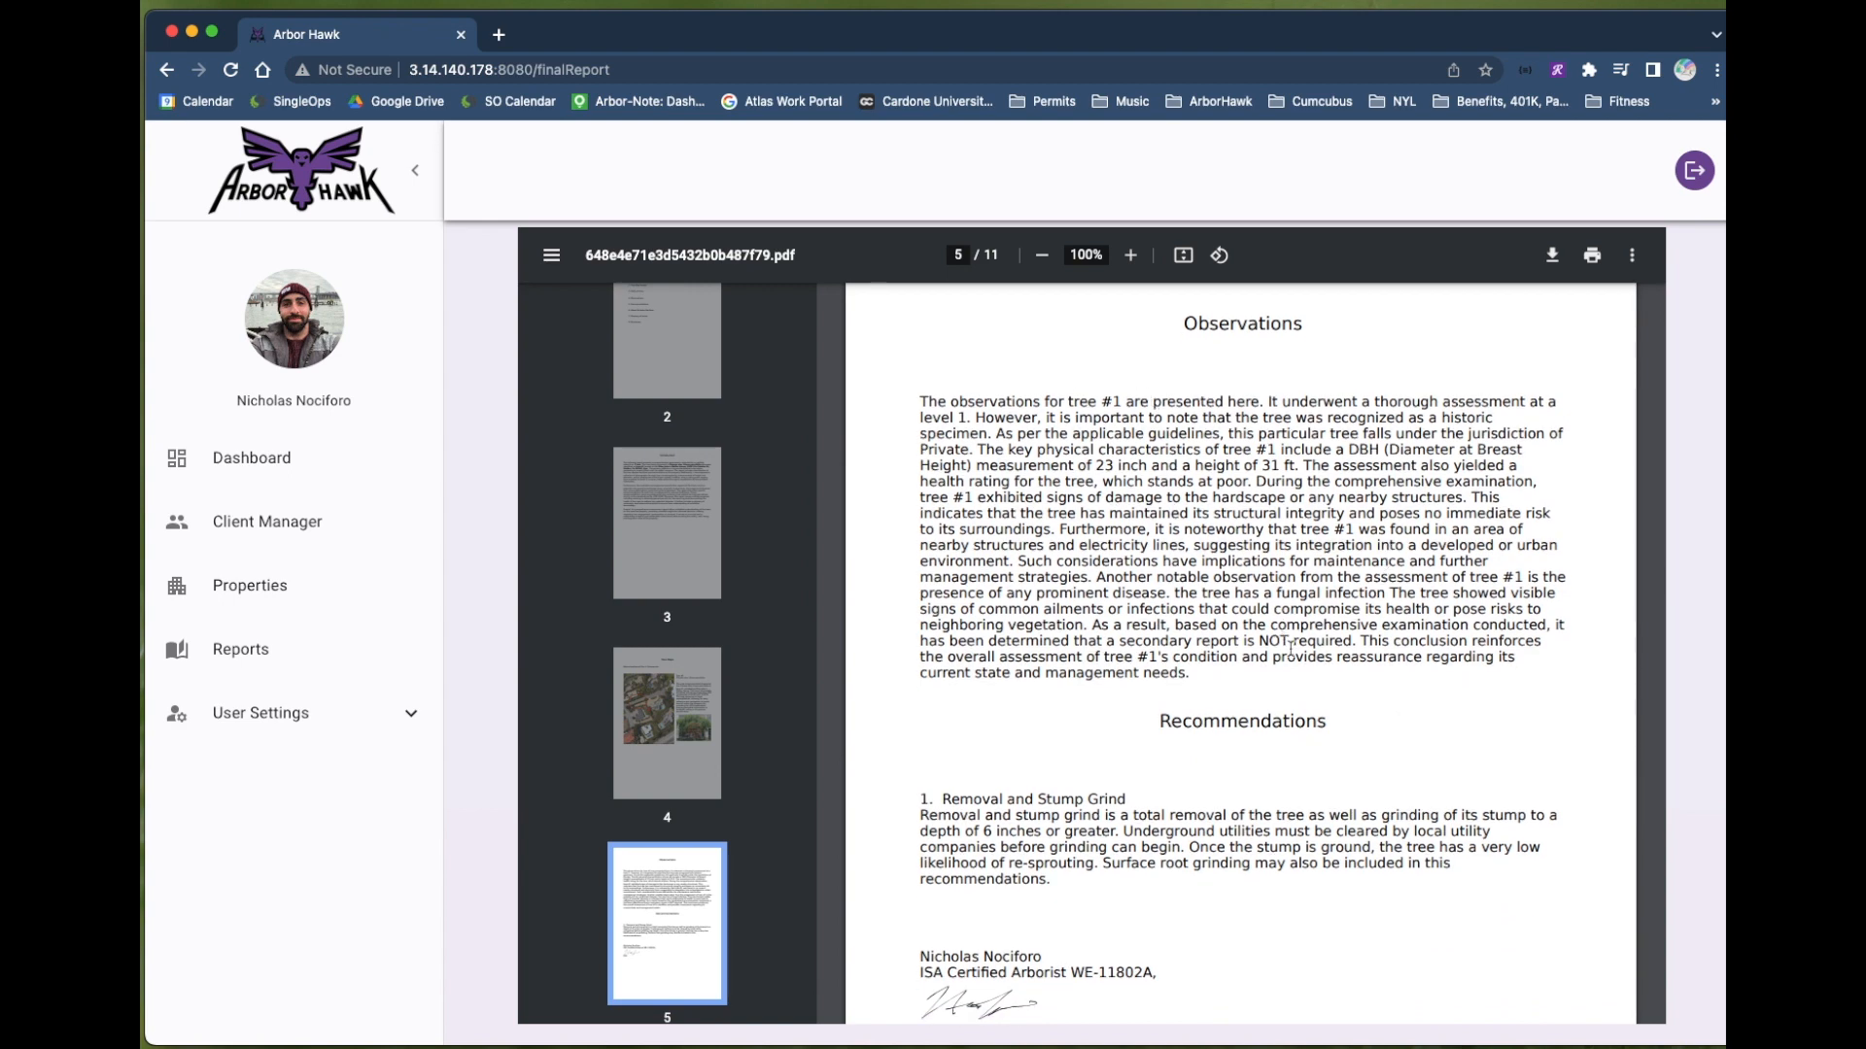
scroll(1290, 649, down, 1)
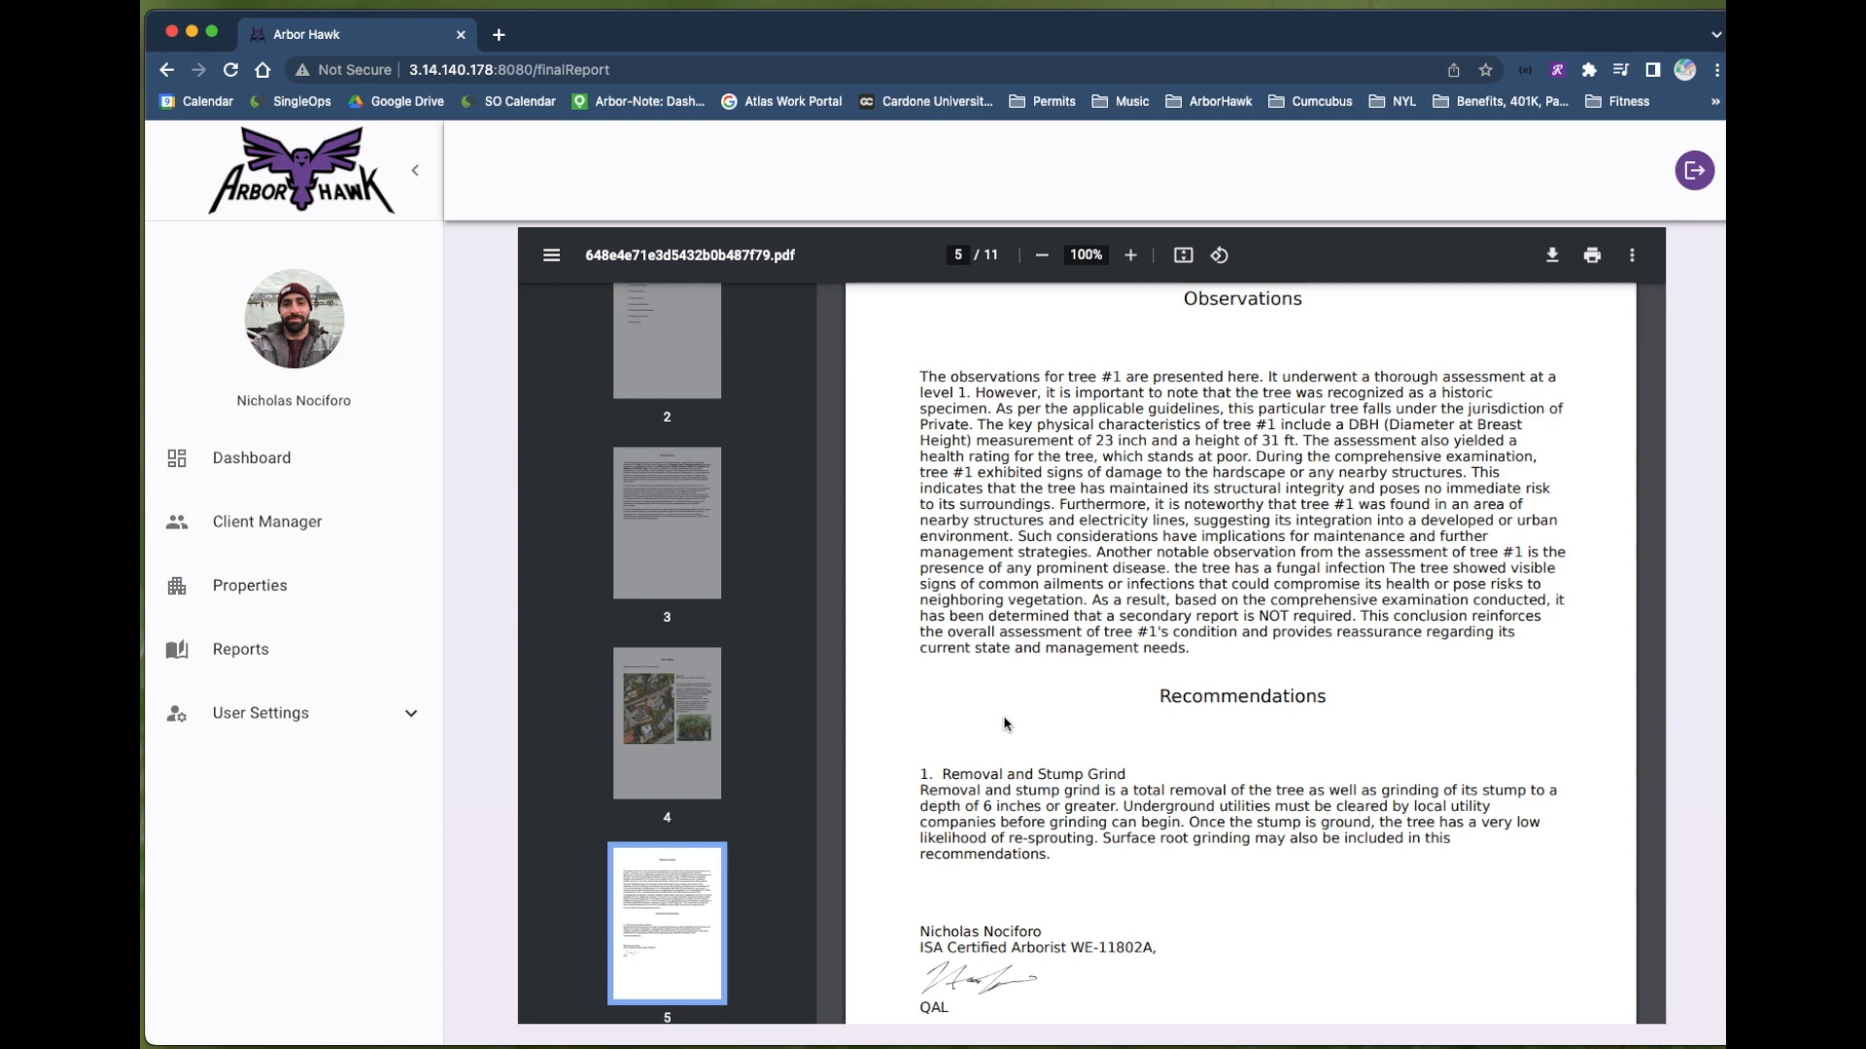
scroll(1004, 723, down, 3)
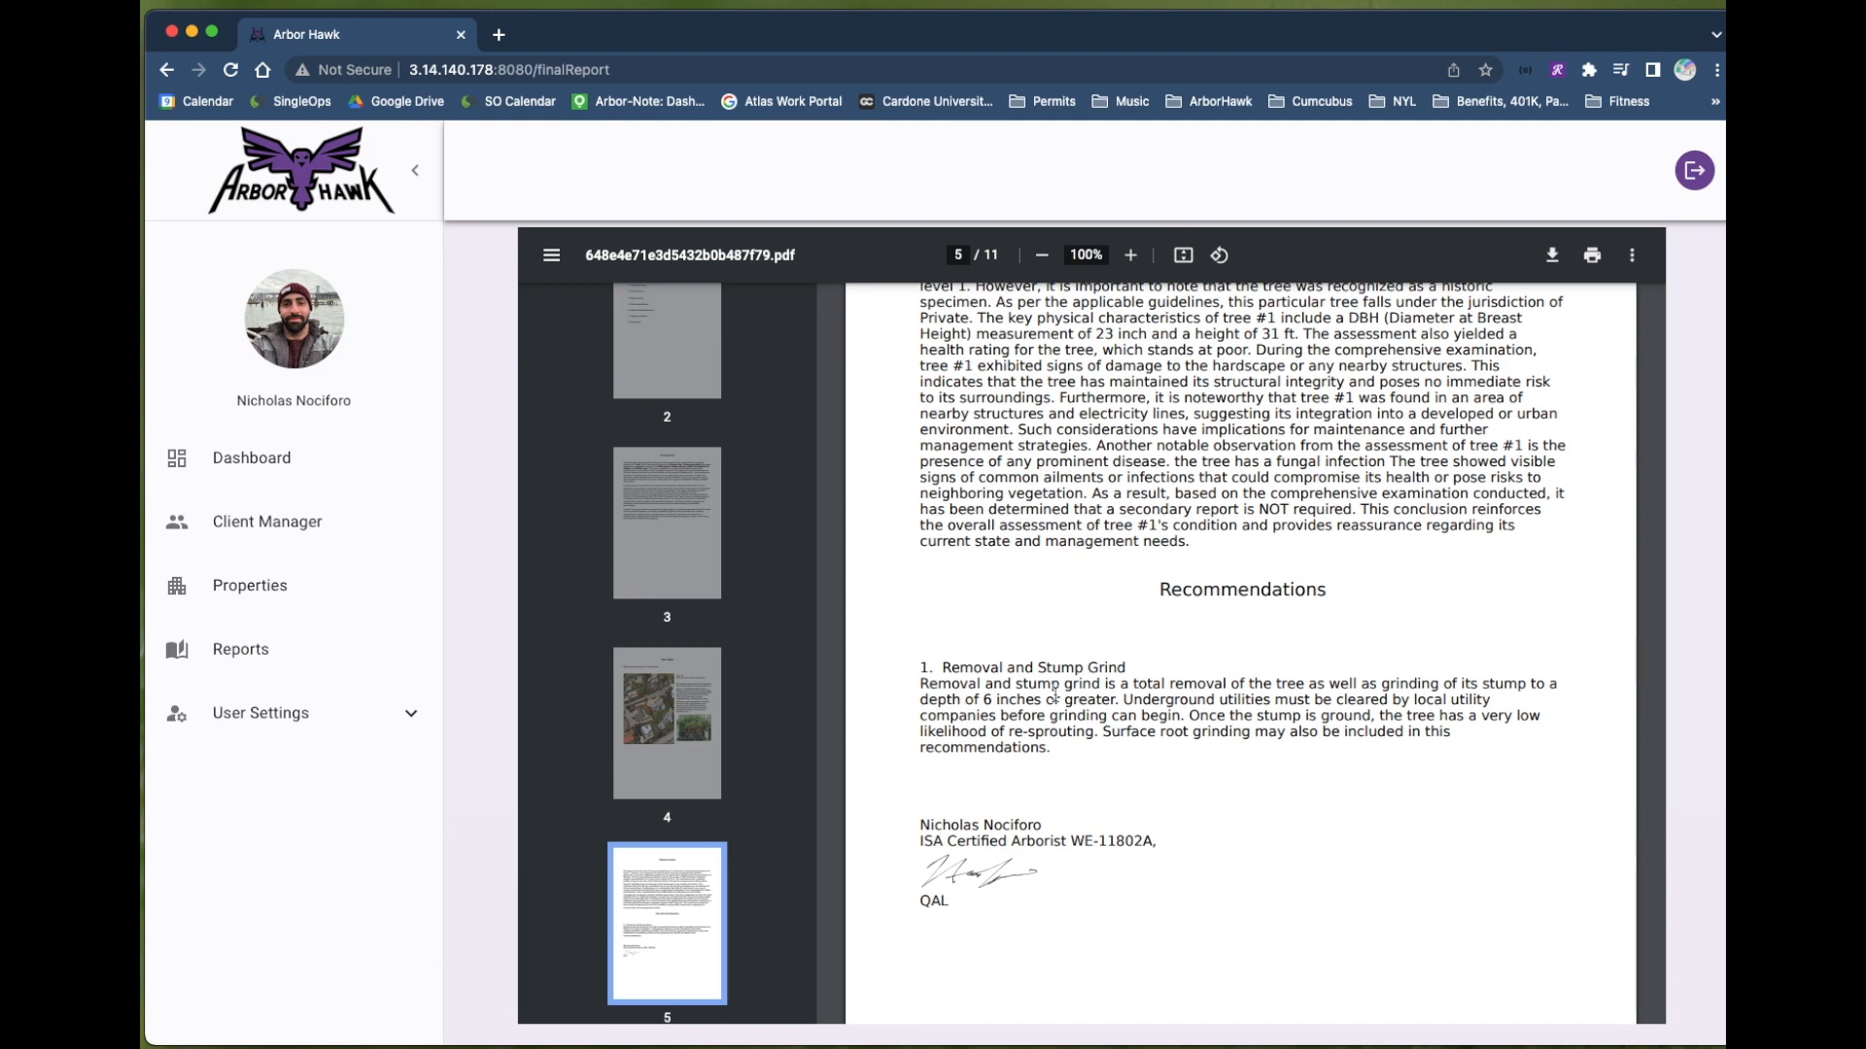
scroll(1163, 721, down, 7)
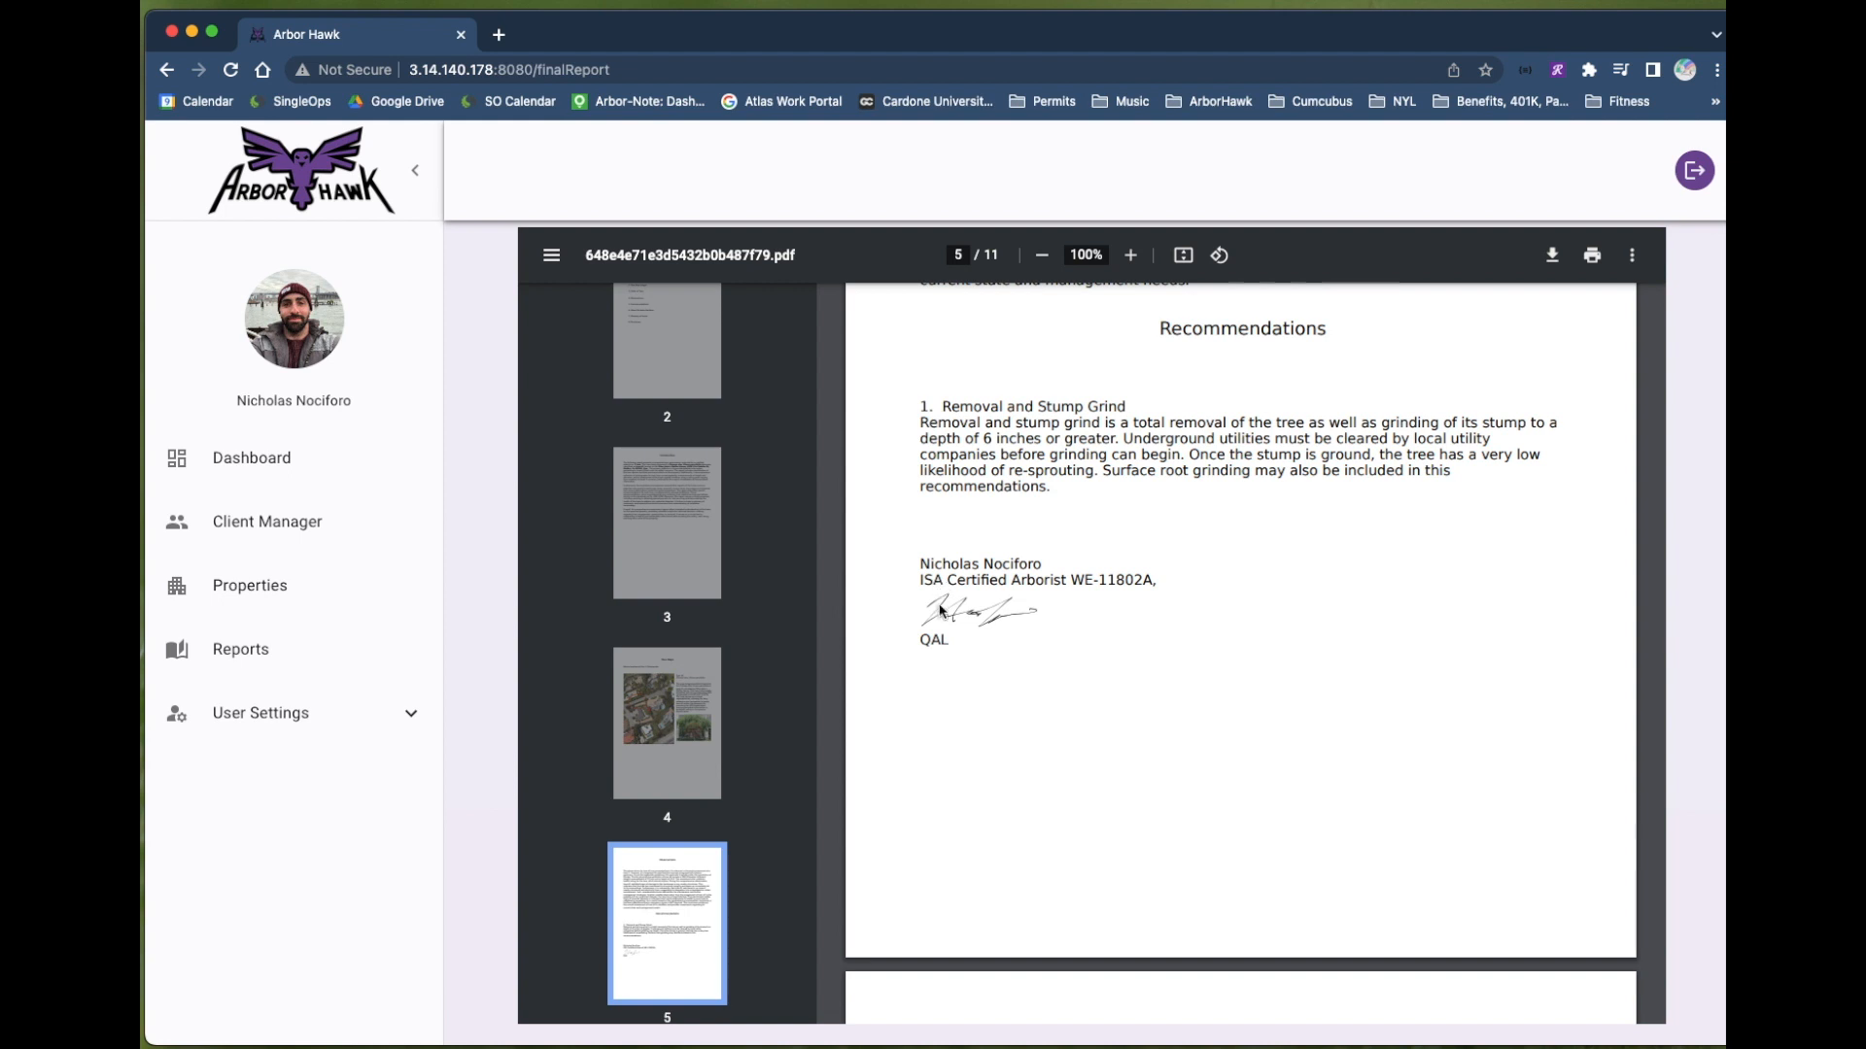
scroll(1020, 631, down, 6)
scroll(1011, 628, down, 7)
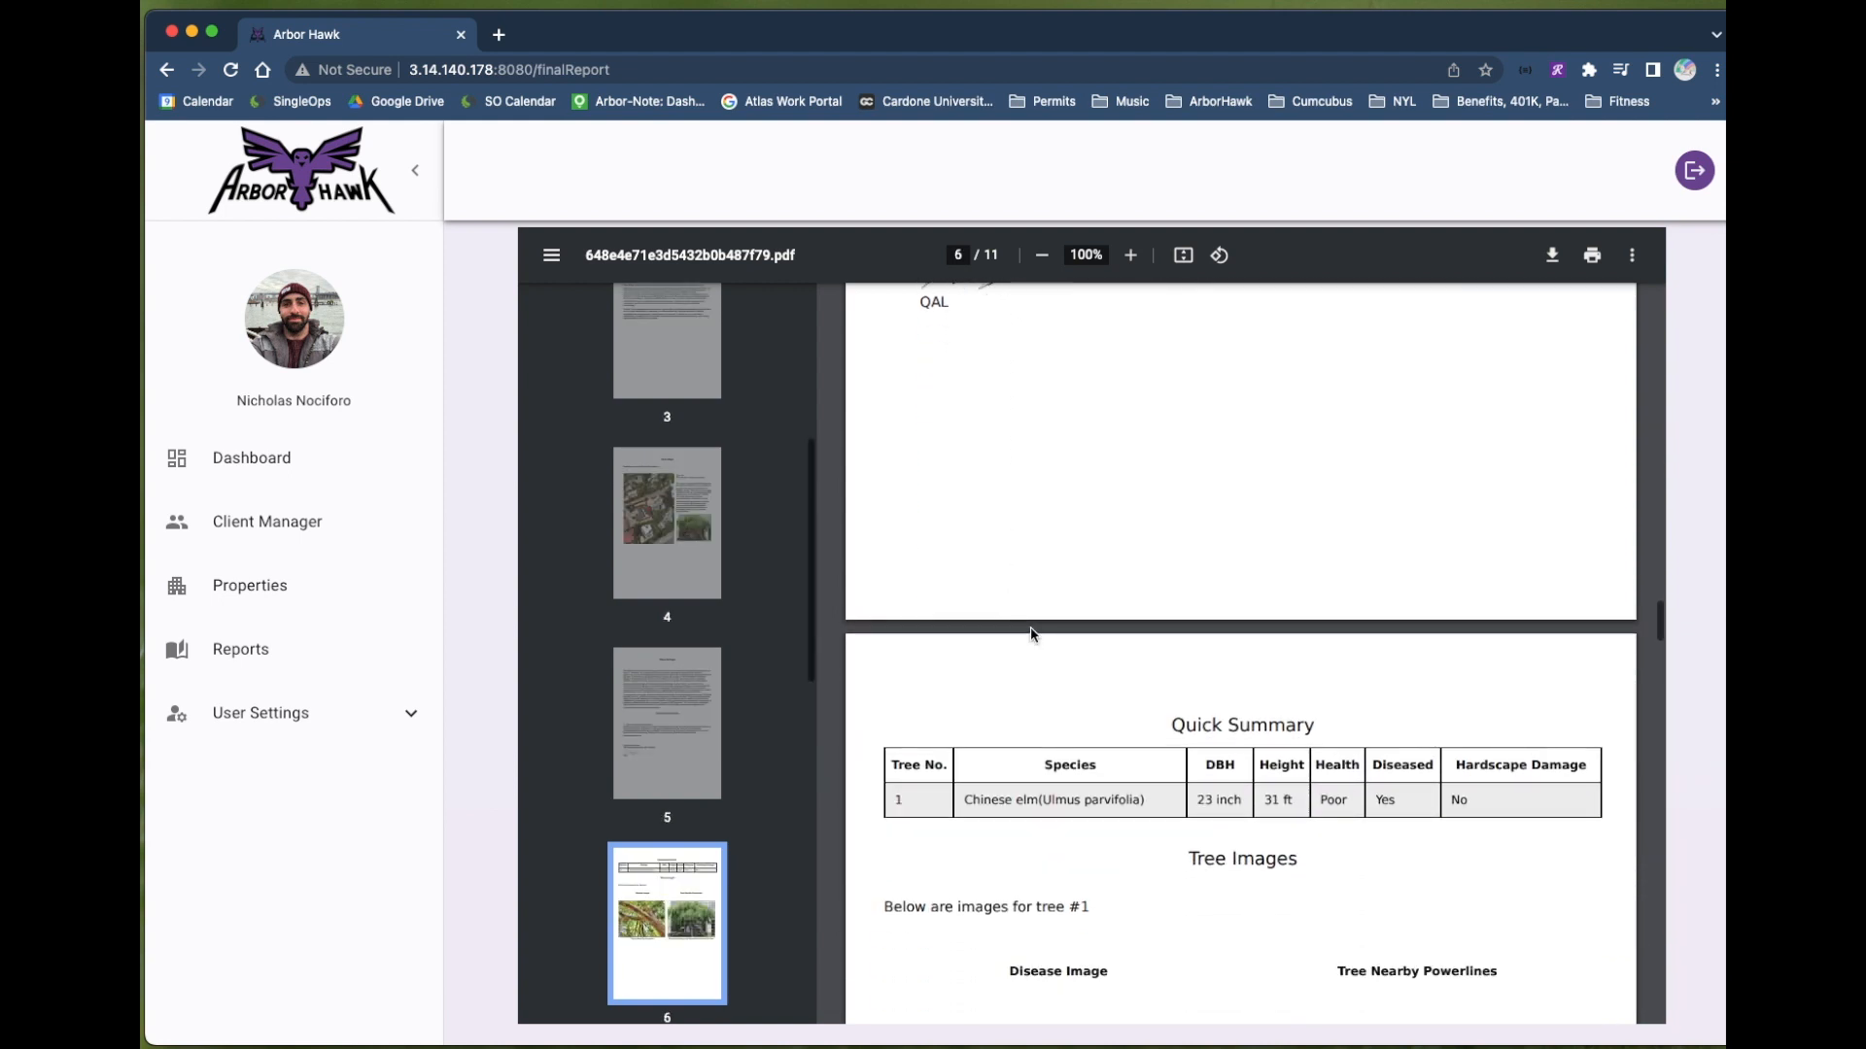
scroll(991, 641, down, 3)
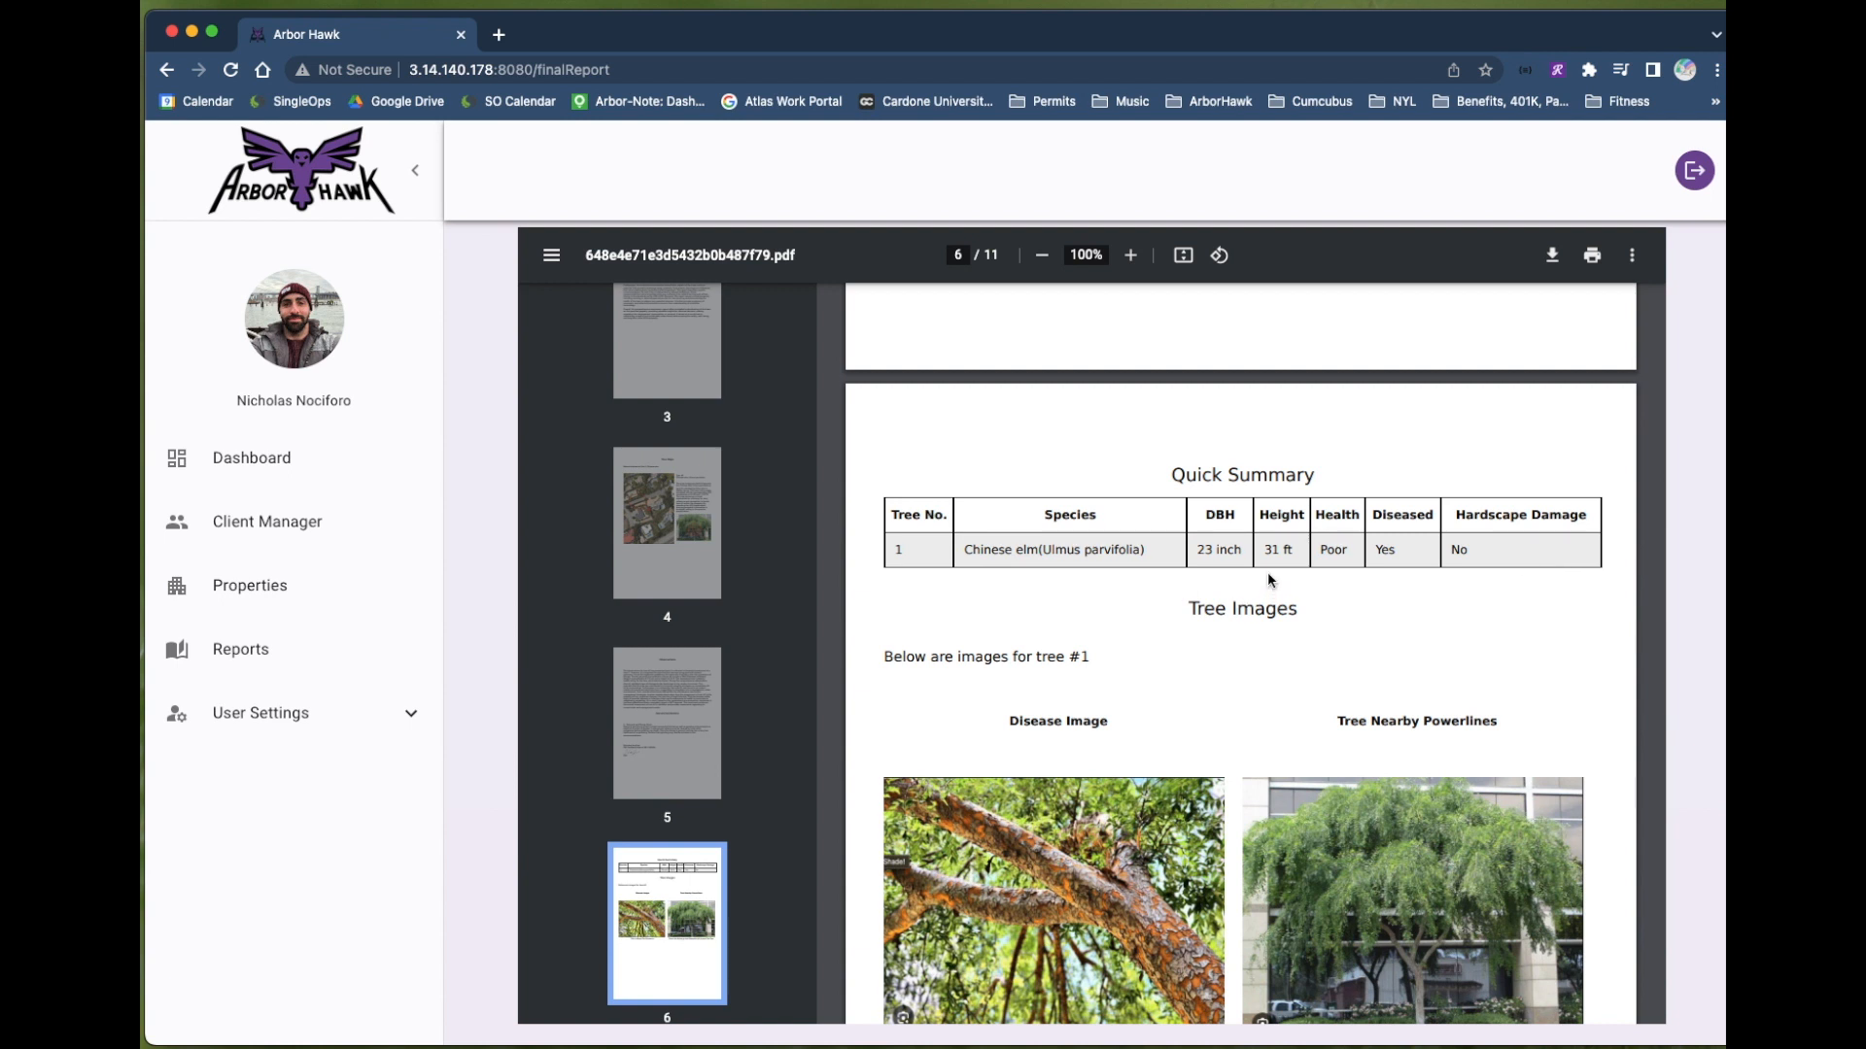
scroll(1267, 557, down, 7)
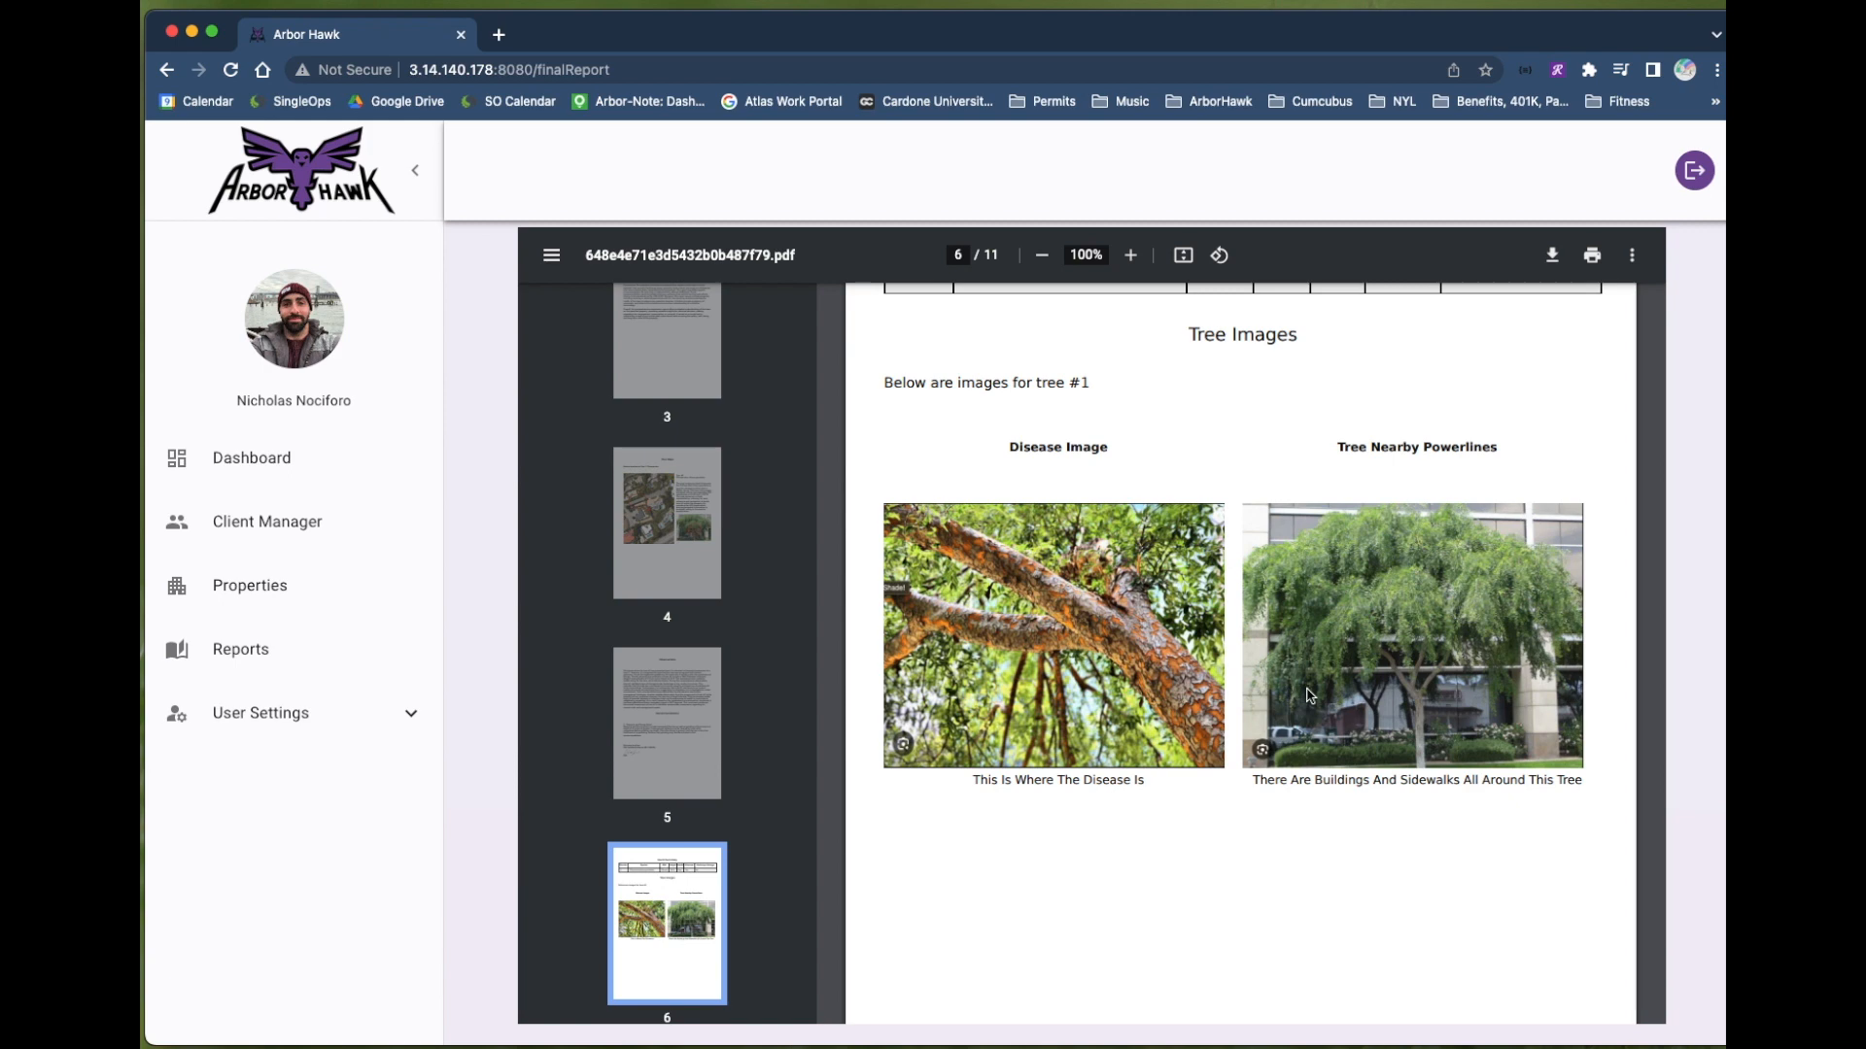
scroll(1189, 783, down, 2)
scroll(1189, 783, down, 3)
scroll(1069, 544, up, 2)
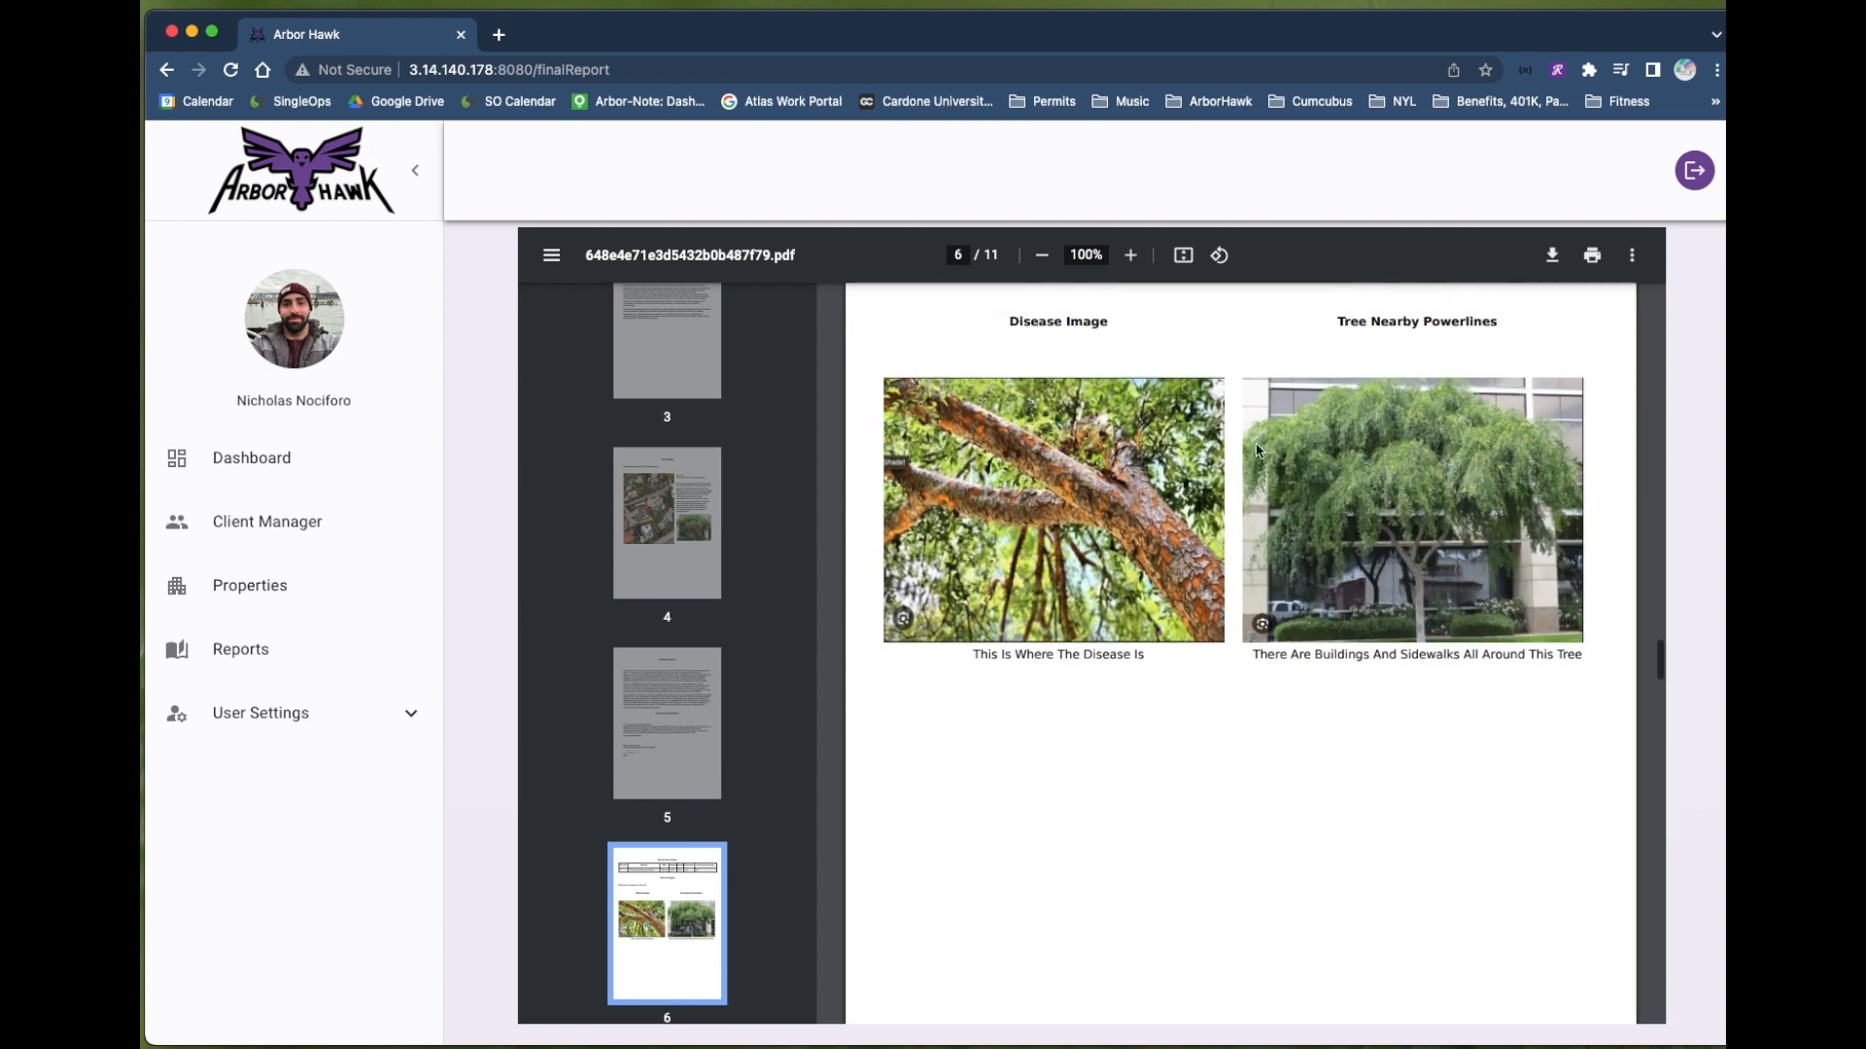
- Examine the remaining report pages: the arborist's biography, the Glossary and the Disclaimer on page 11
scroll(1169, 575, down, 6)
scroll(1169, 575, down, 15)
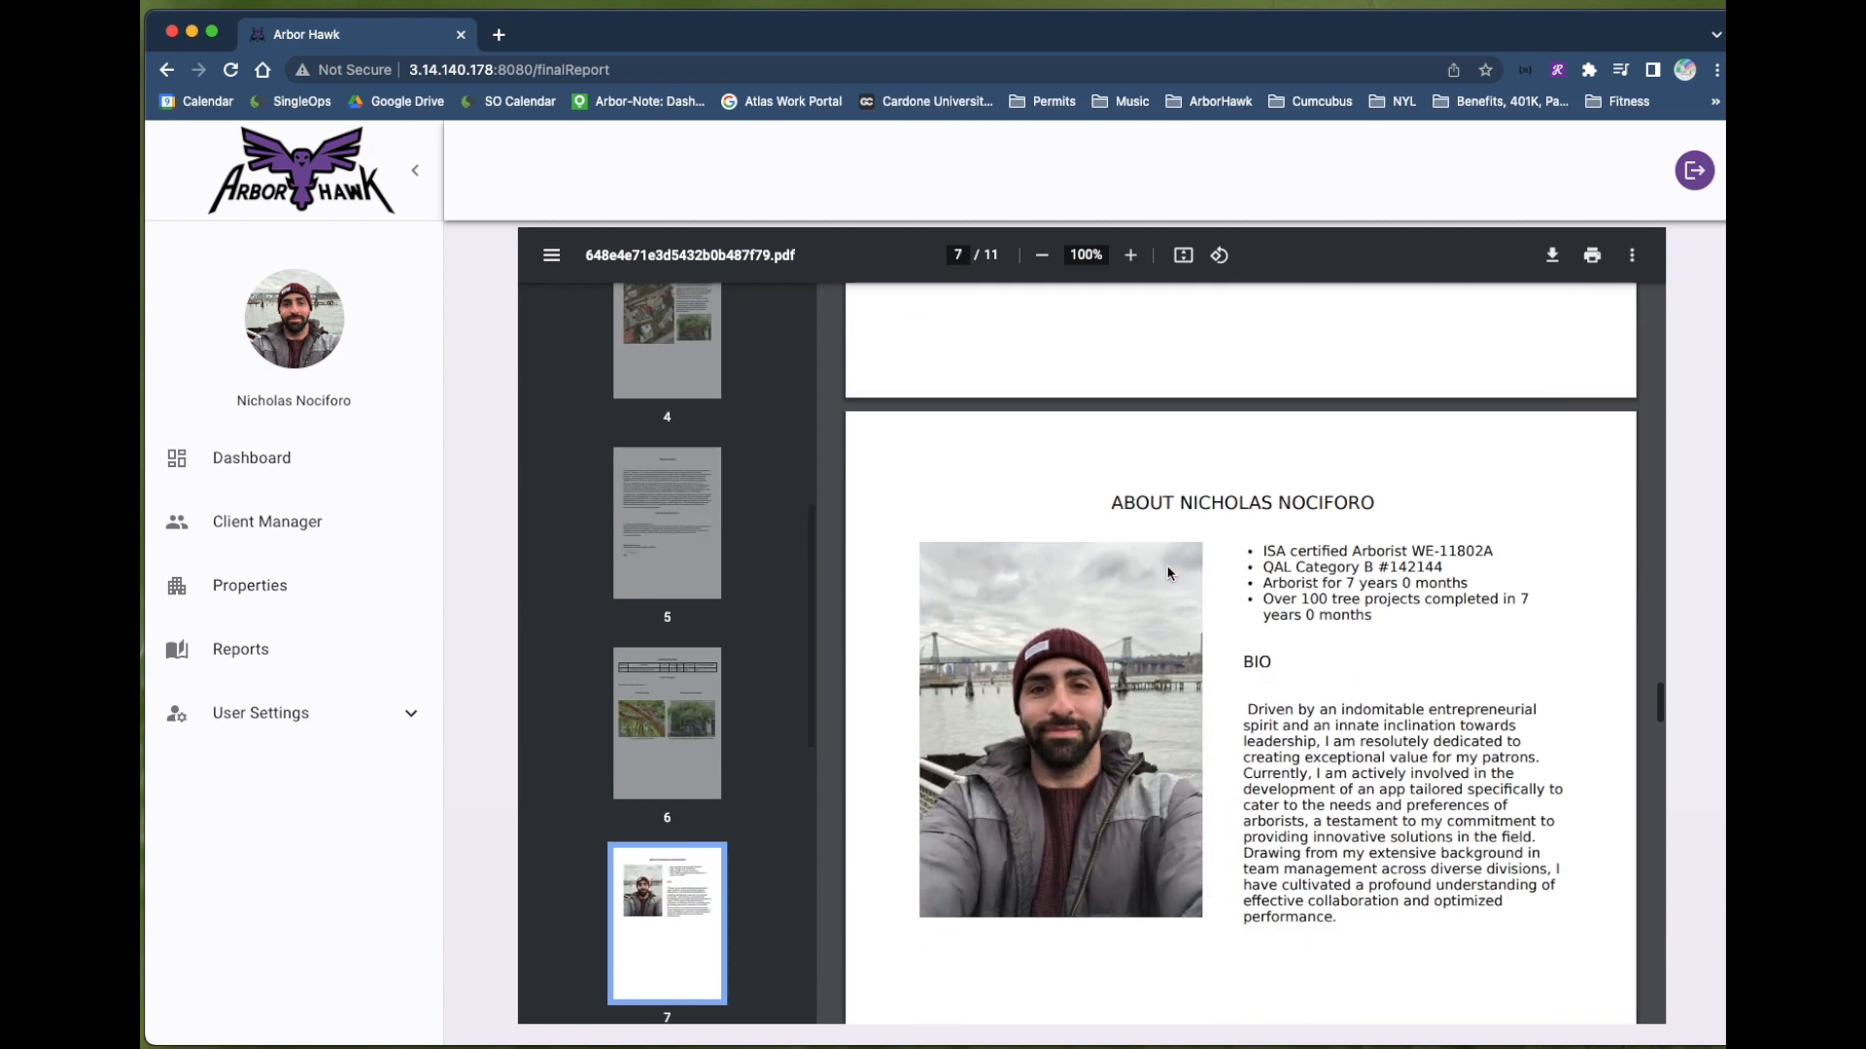
scroll(1169, 575, up, 2)
scroll(1169, 575, down, 4)
scroll(1169, 573, down, 1)
scroll(1169, 573, up, 4)
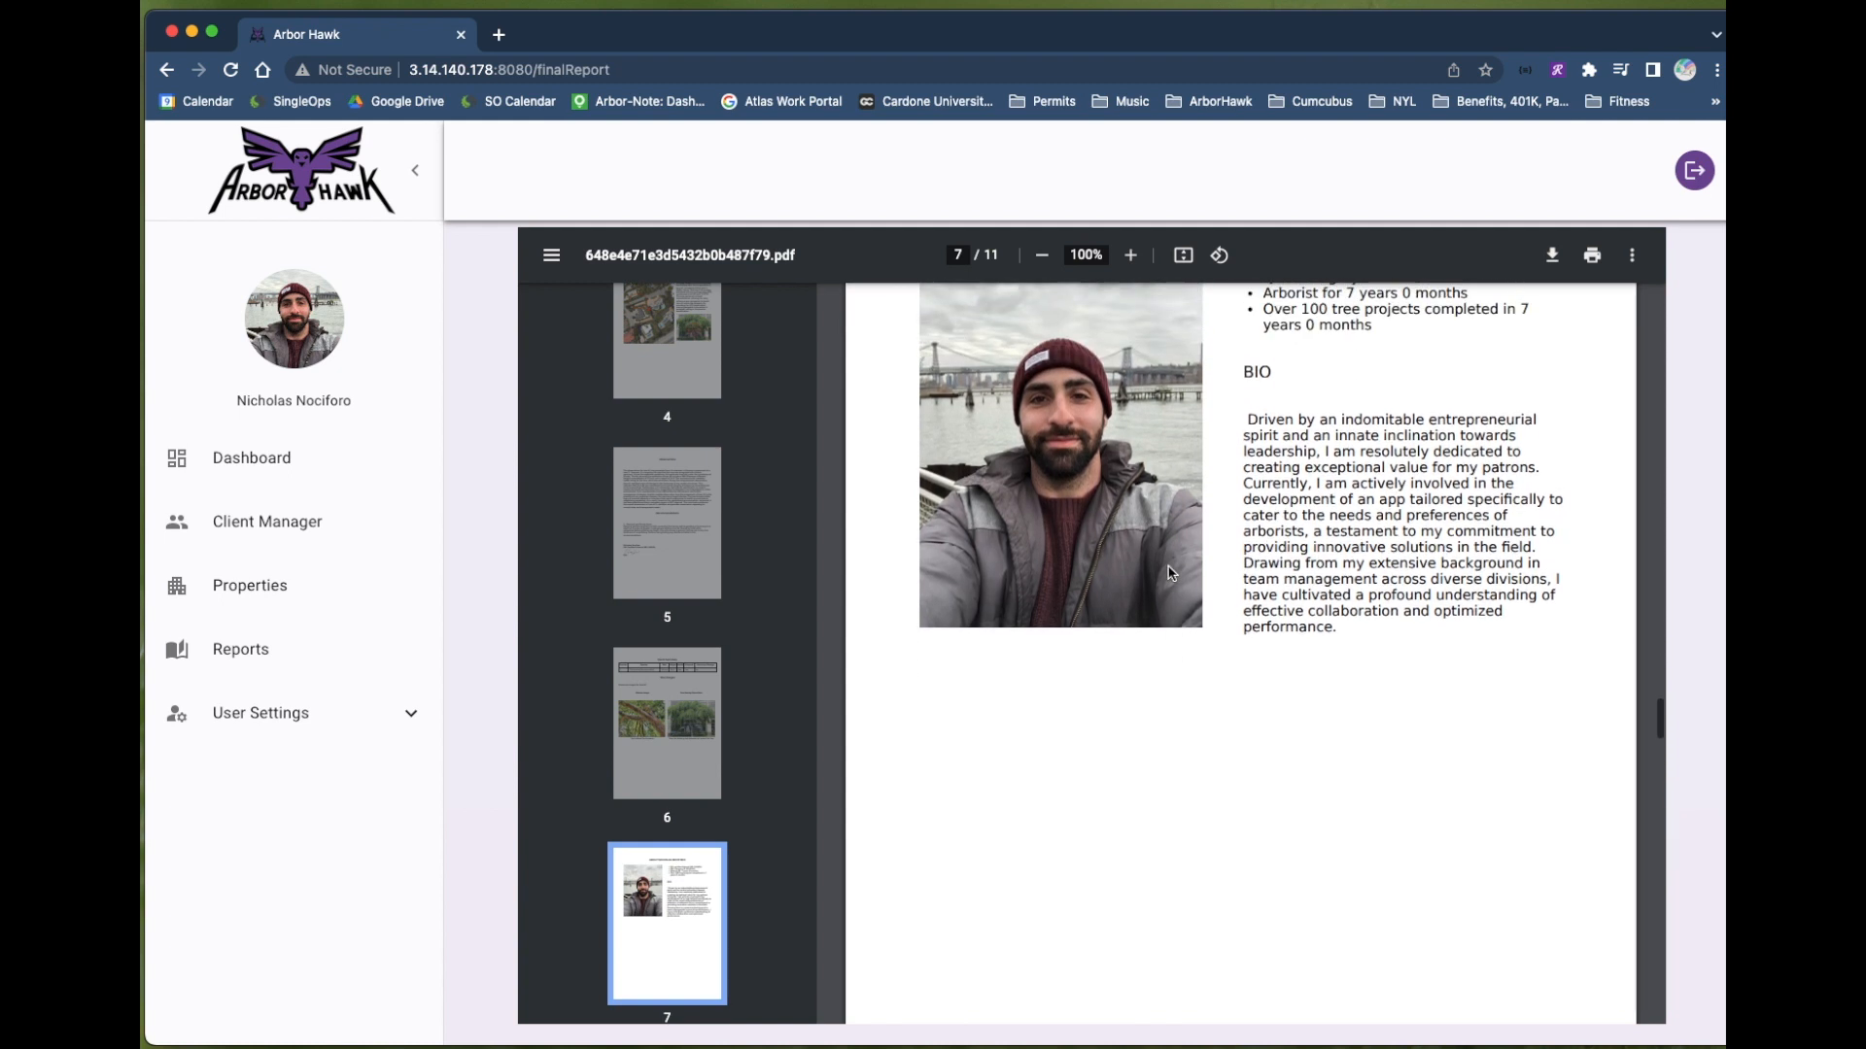
scroll(1169, 574, down, 18)
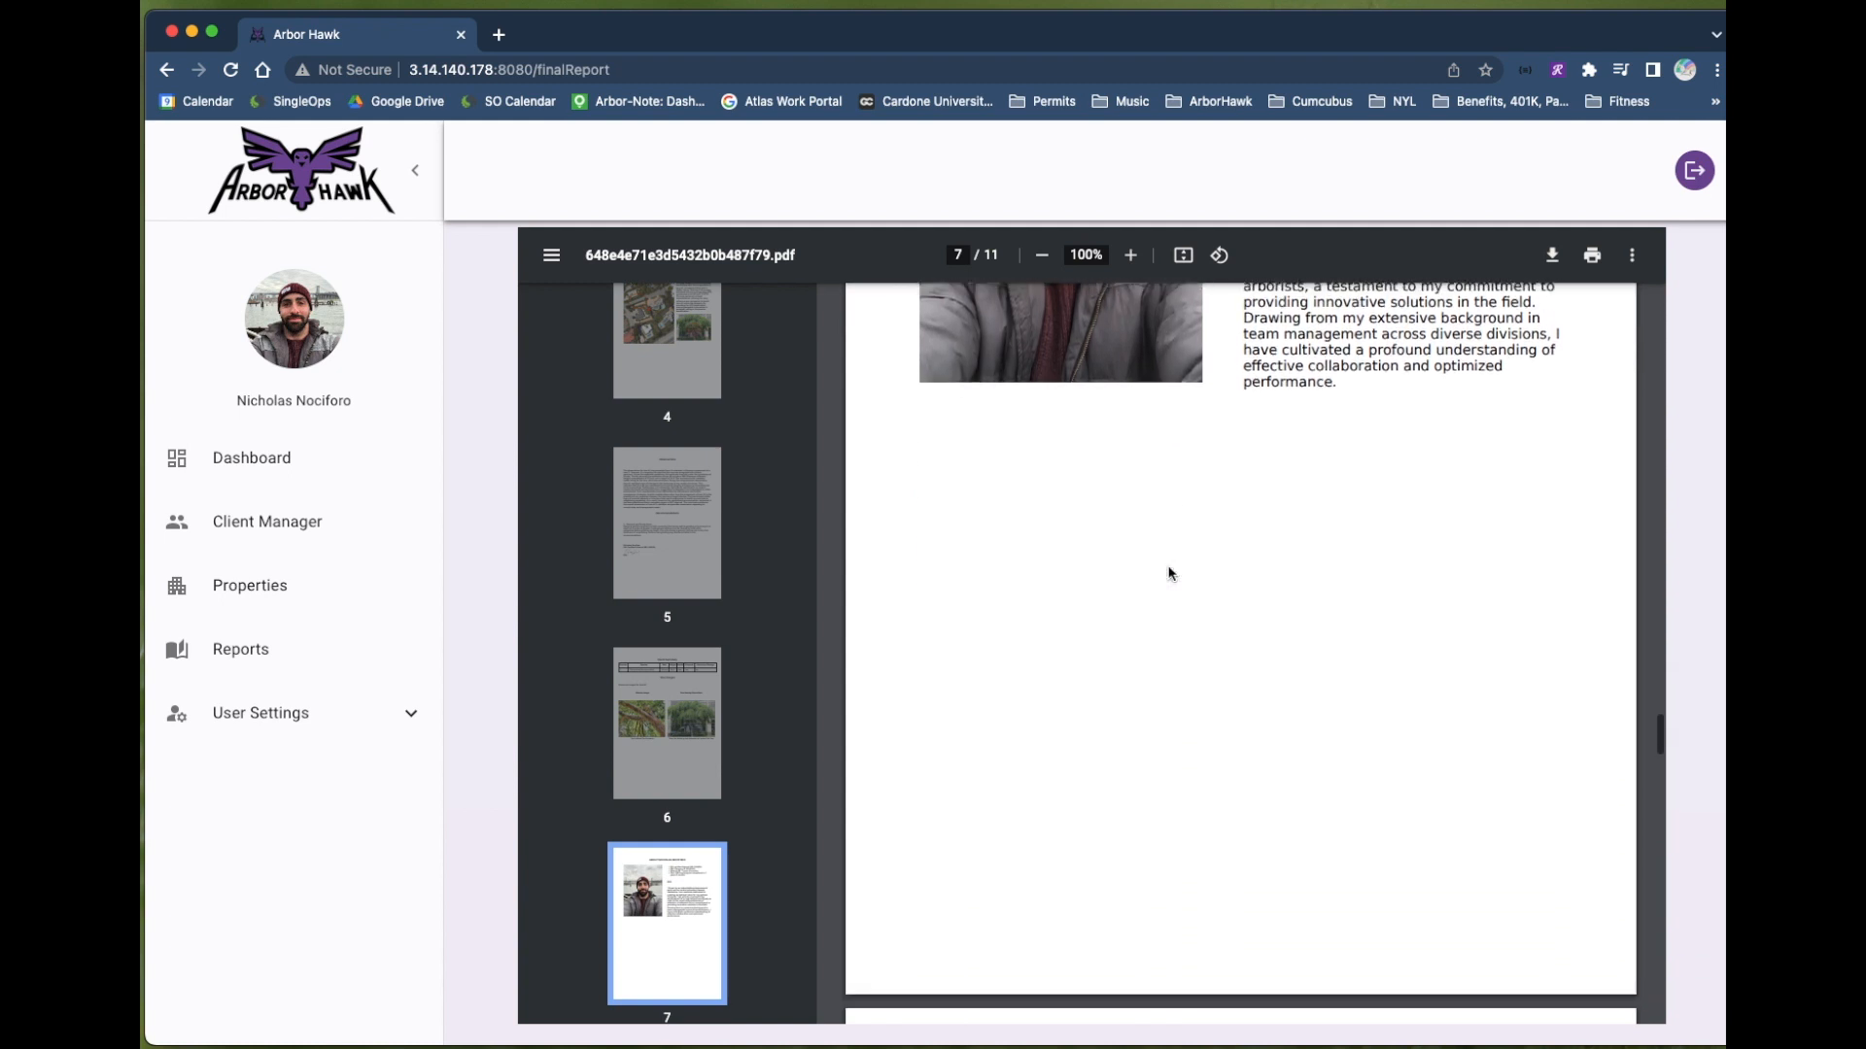
scroll(1169, 574, down, 5)
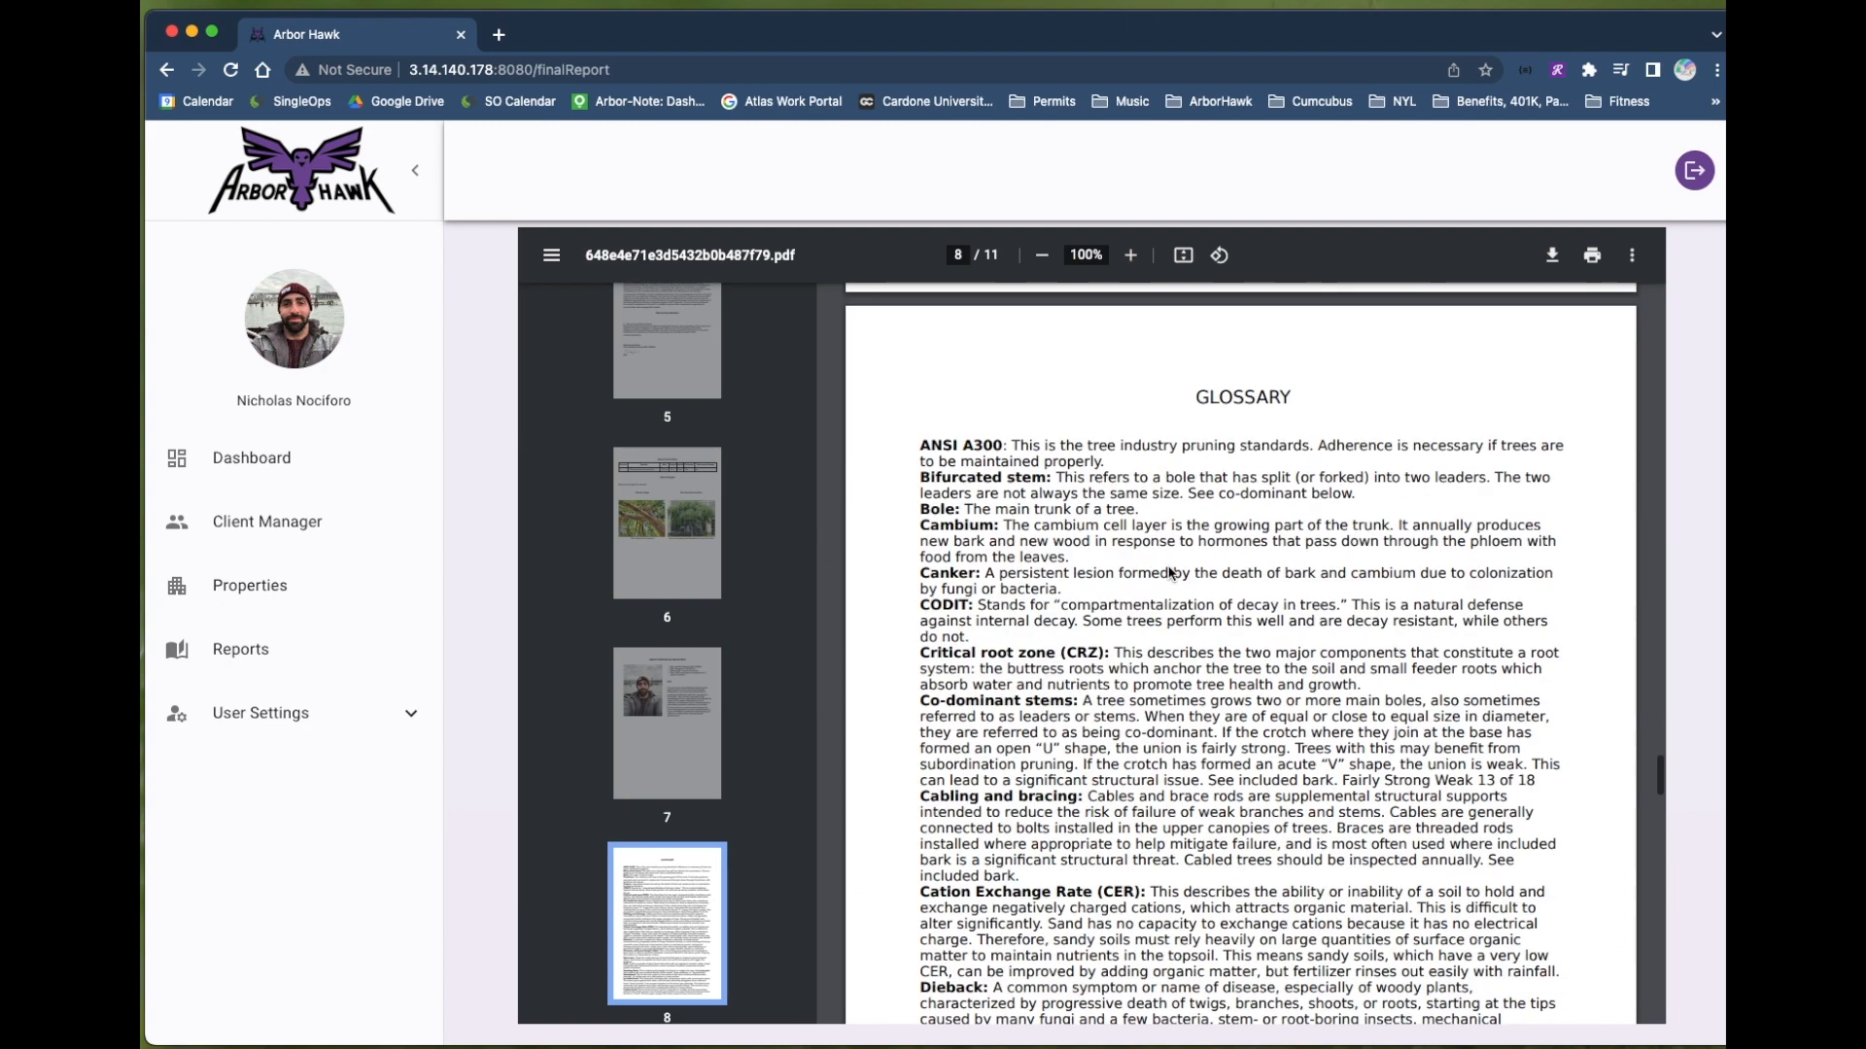
scroll(1169, 570, down, 10)
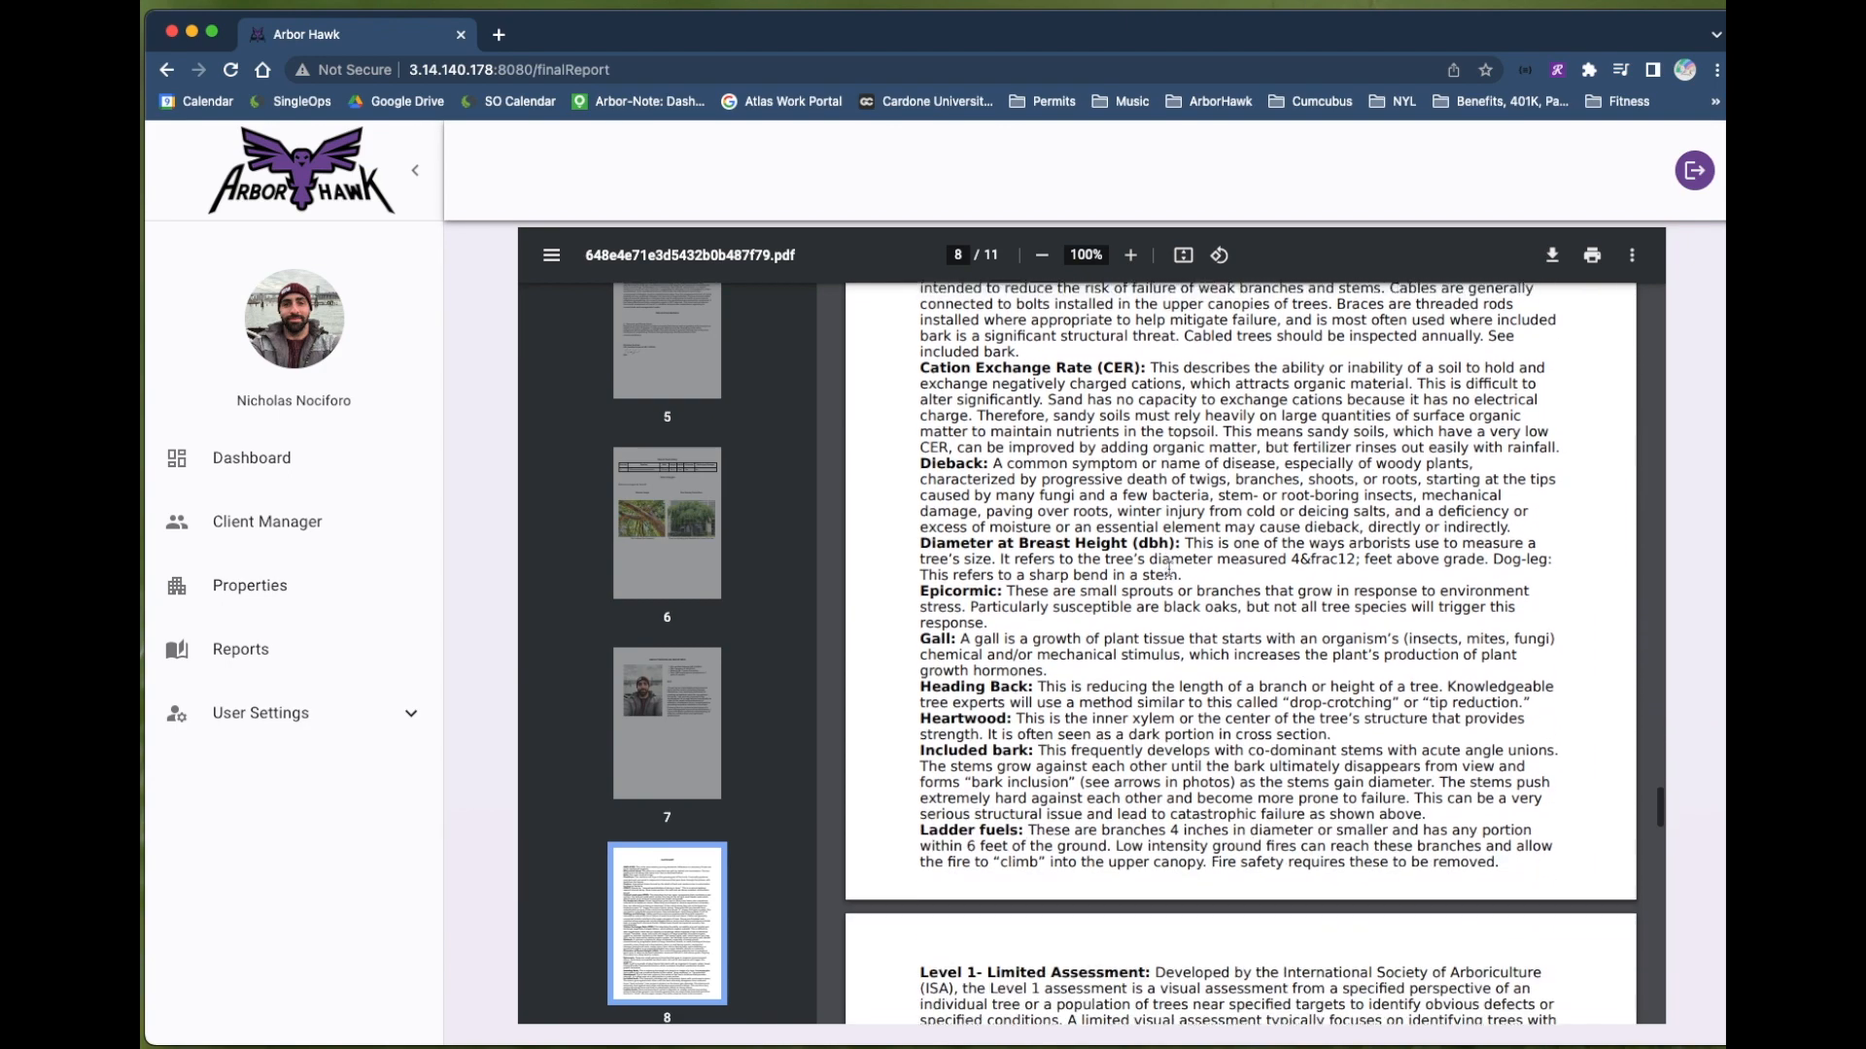
scroll(1169, 571, down, 12)
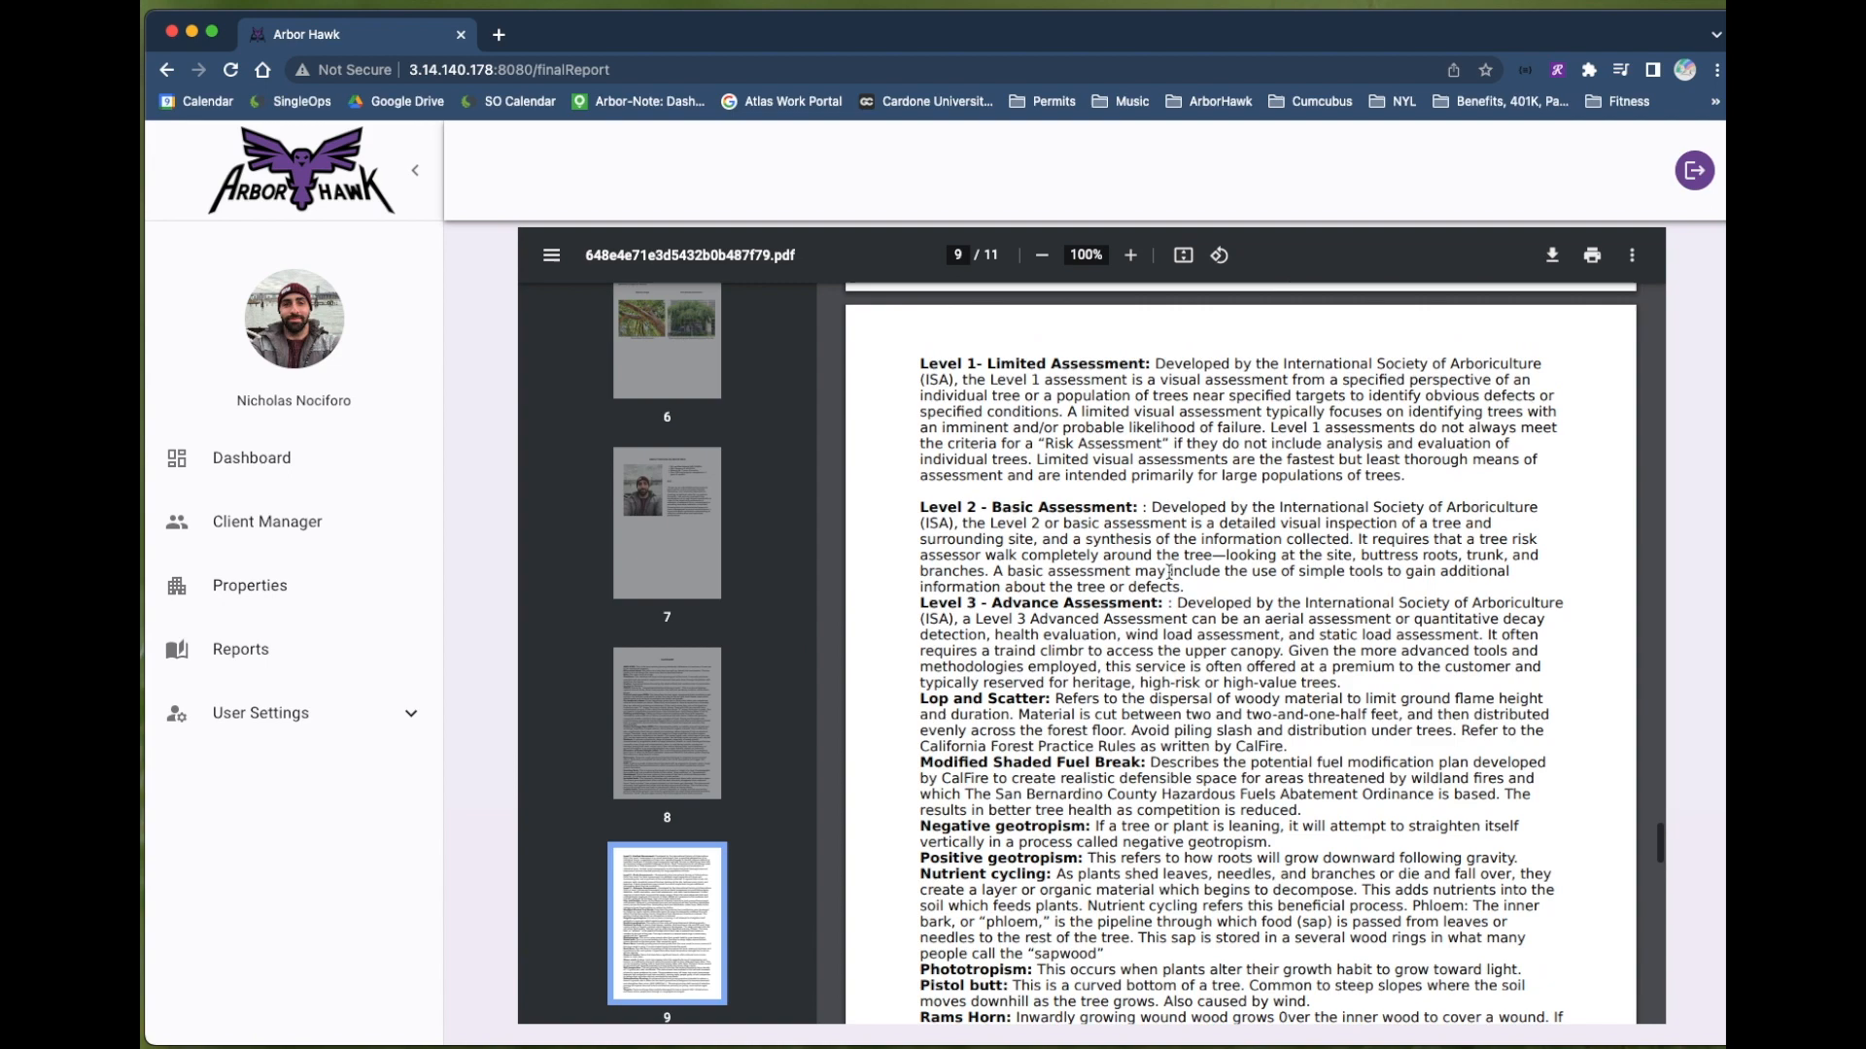
scroll(1170, 571, down, 15)
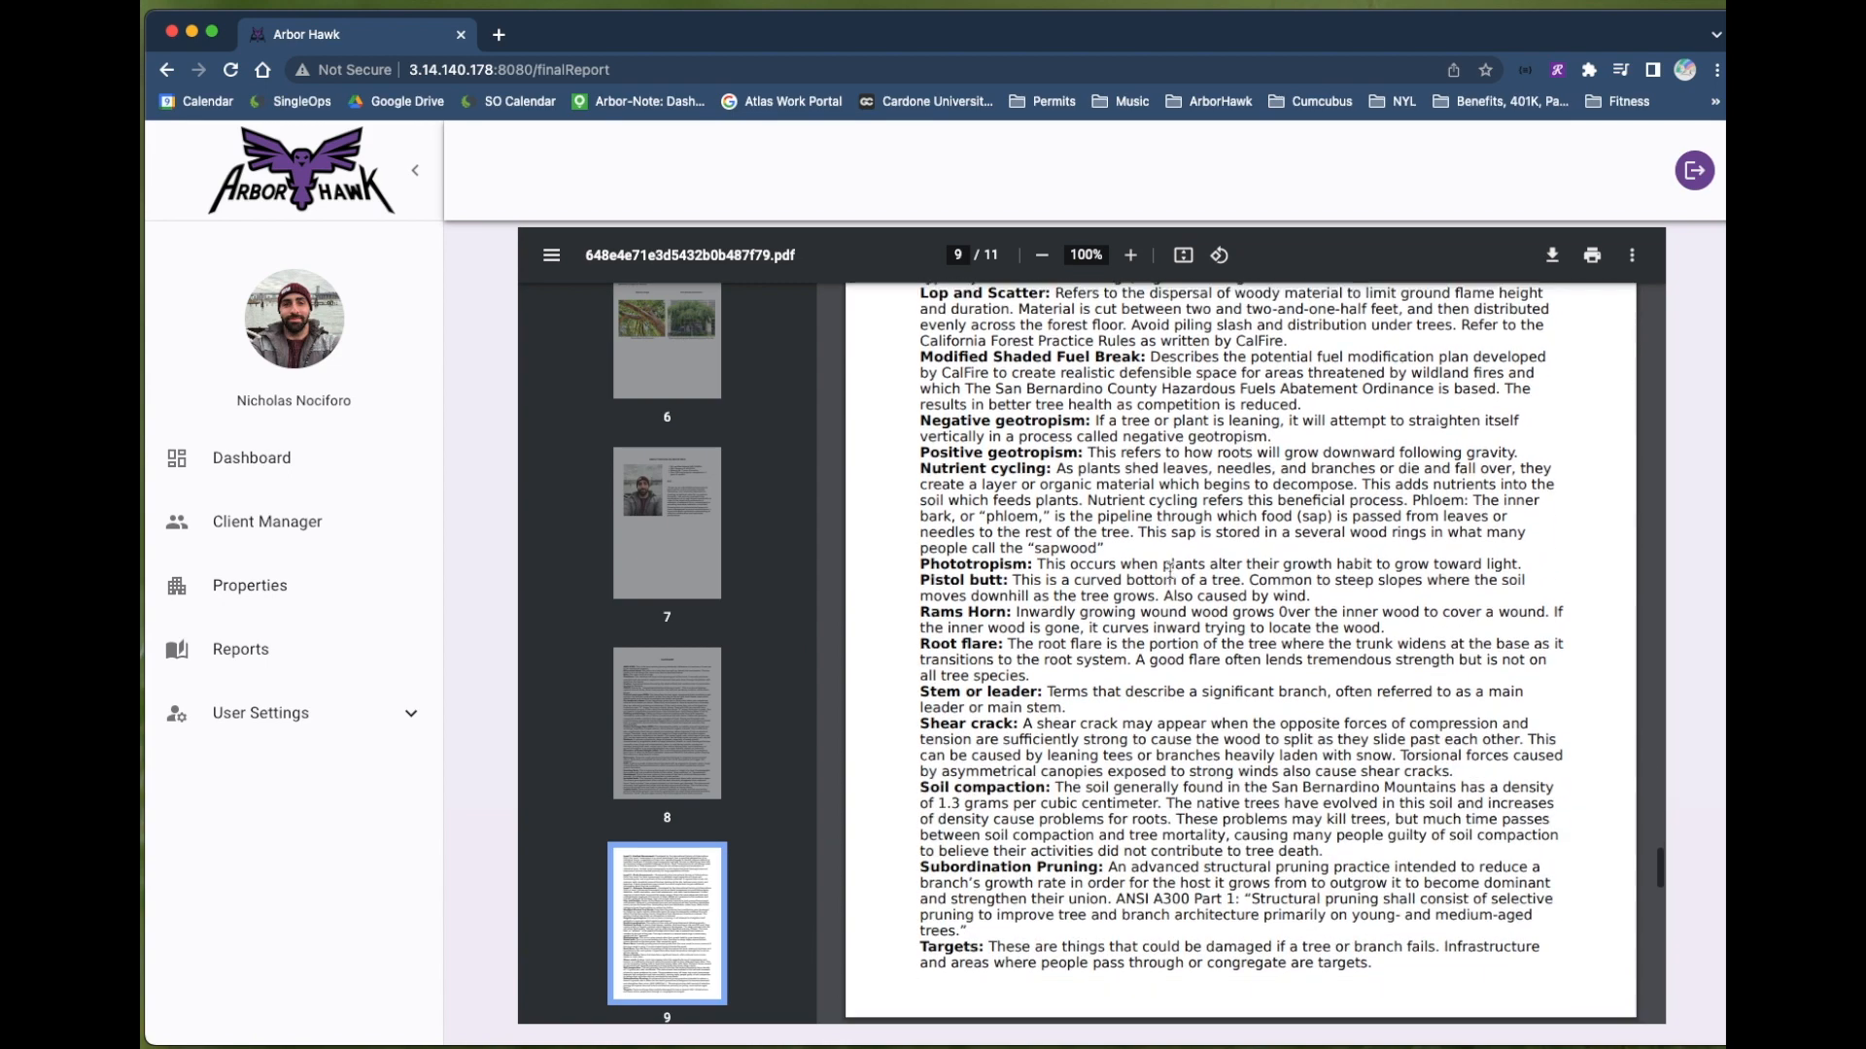
scroll(1171, 570, down, 15)
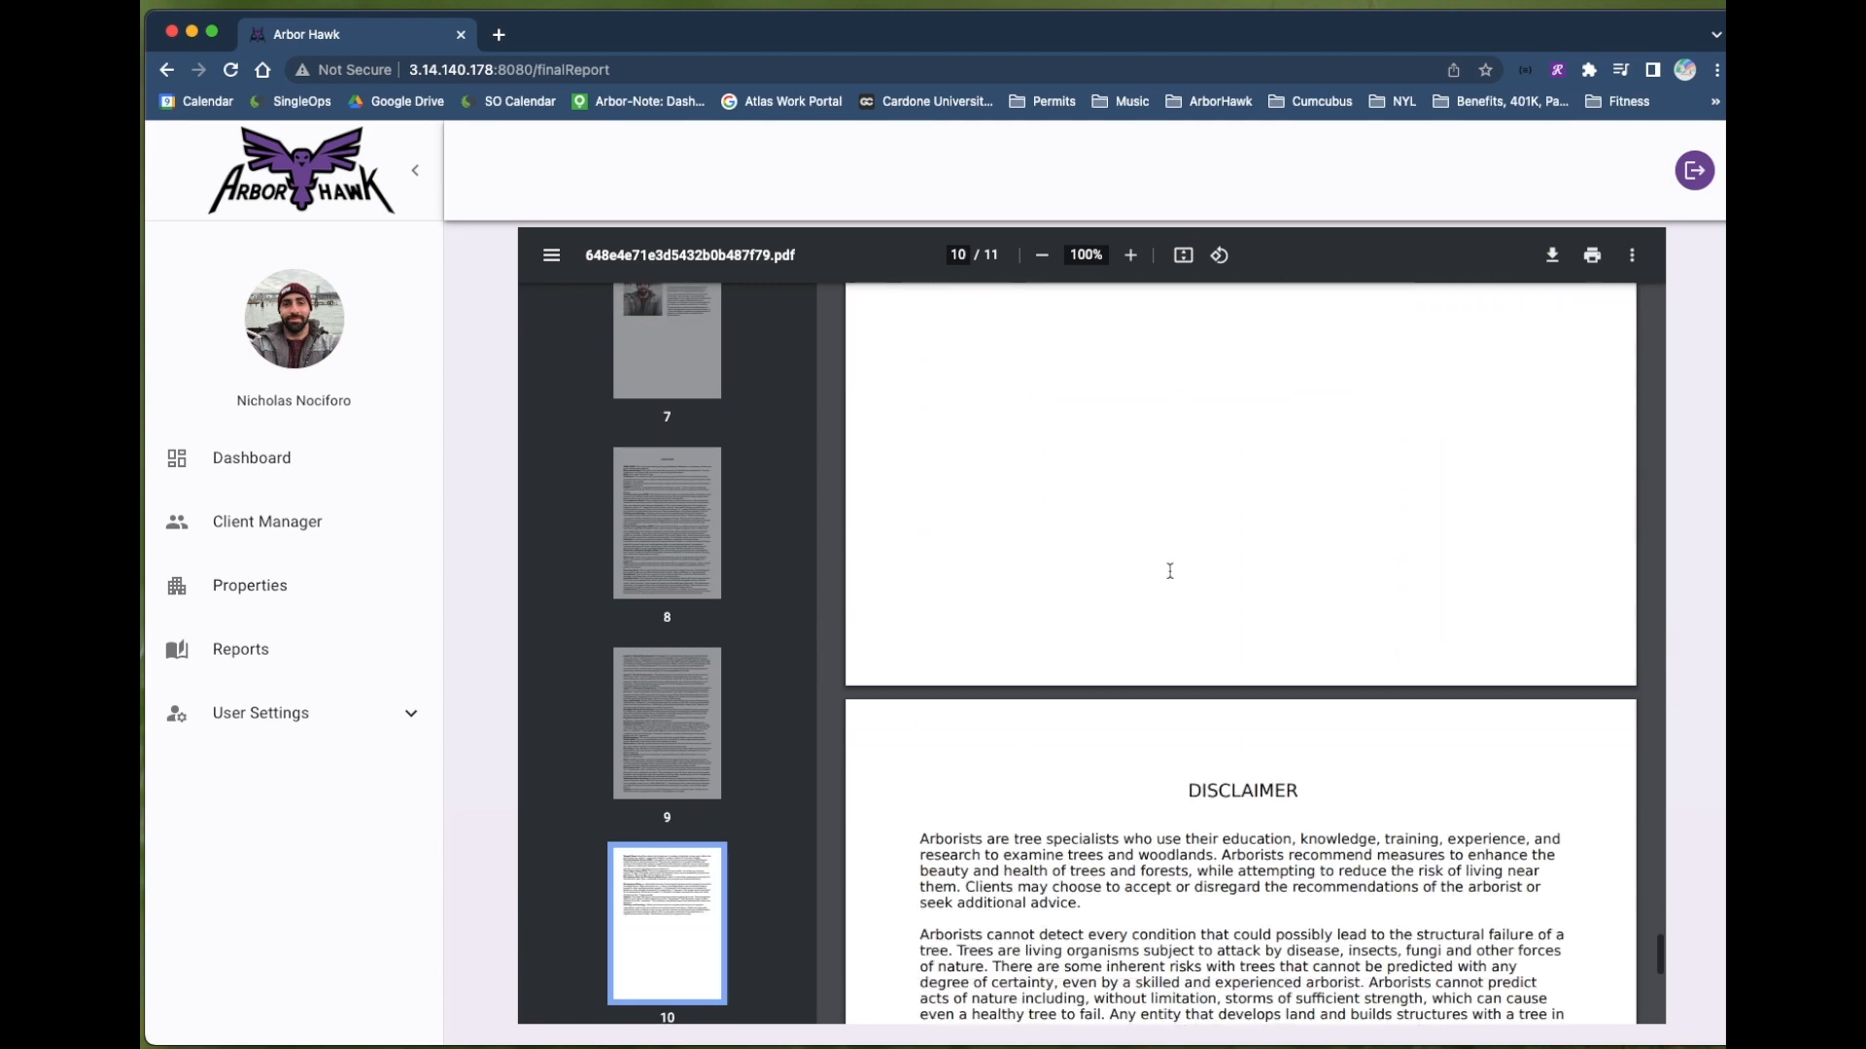
scroll(1171, 570, down, 10)
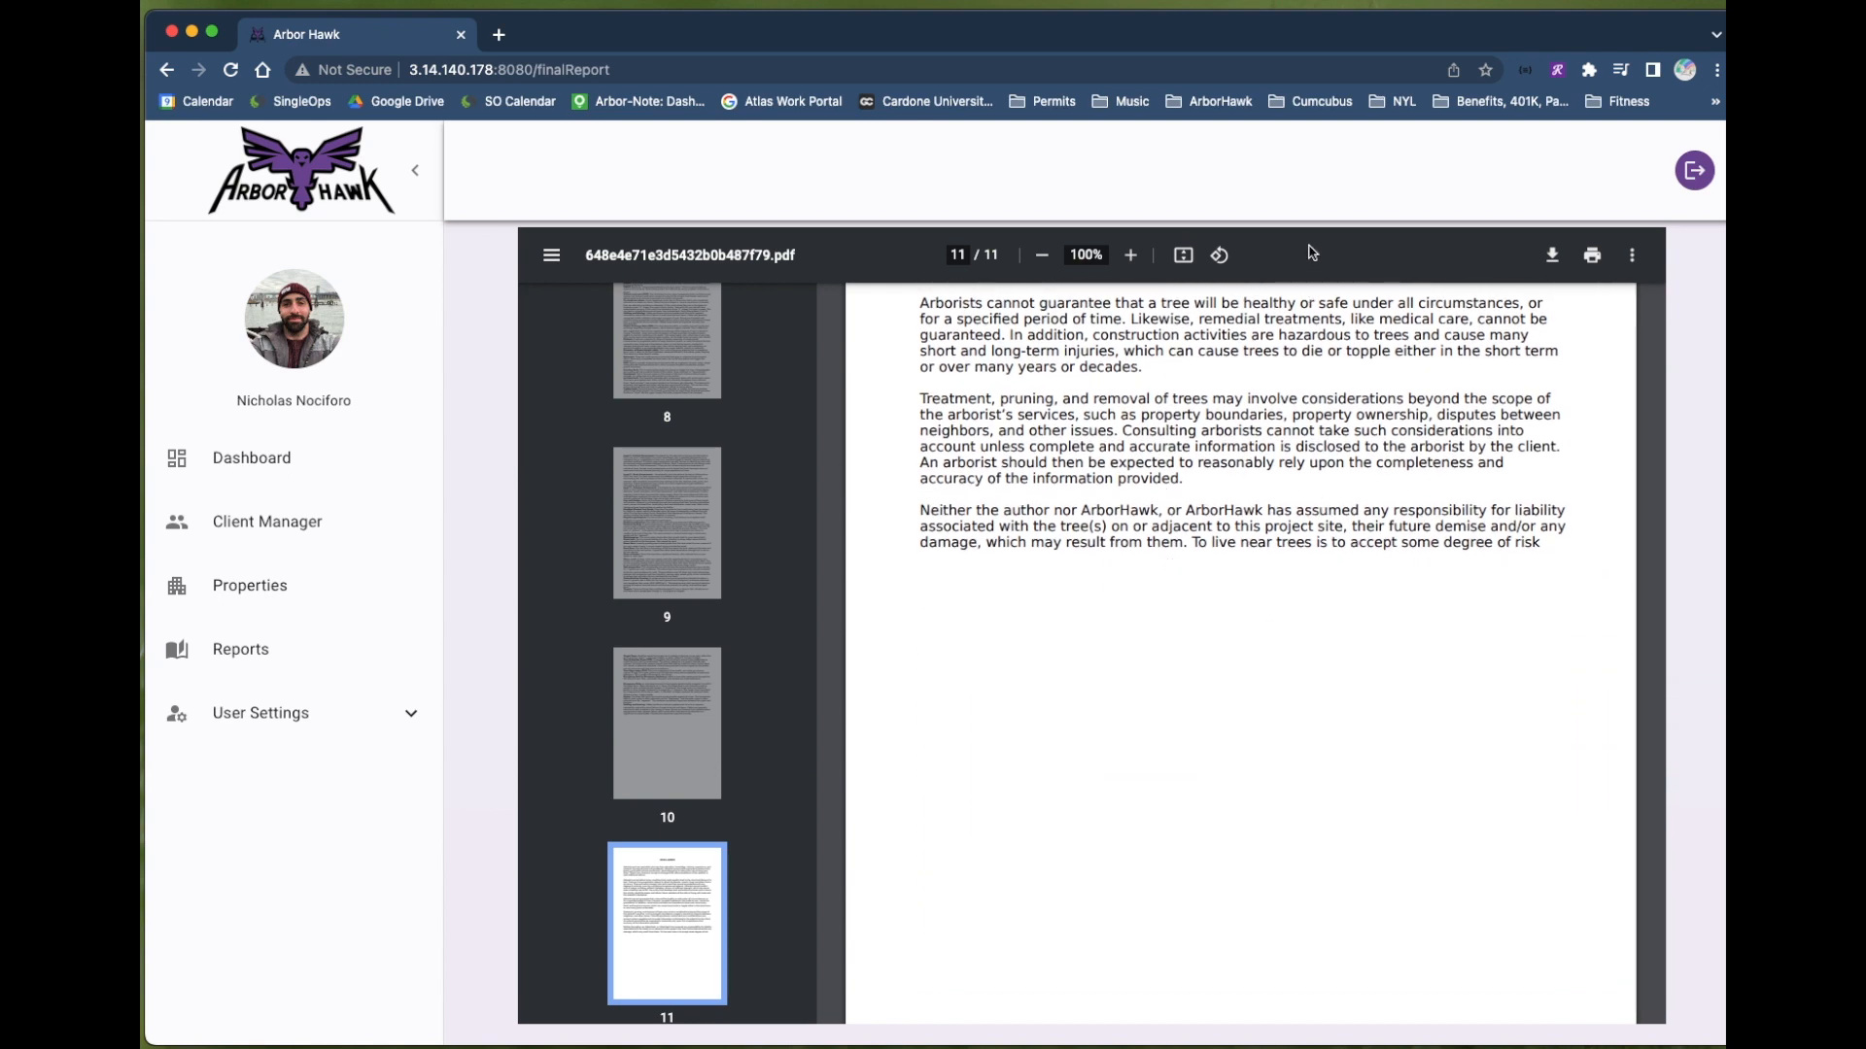
- Bring up the save dialog for downloading the PDF and cancel it, and send the final report
click(1552, 258)
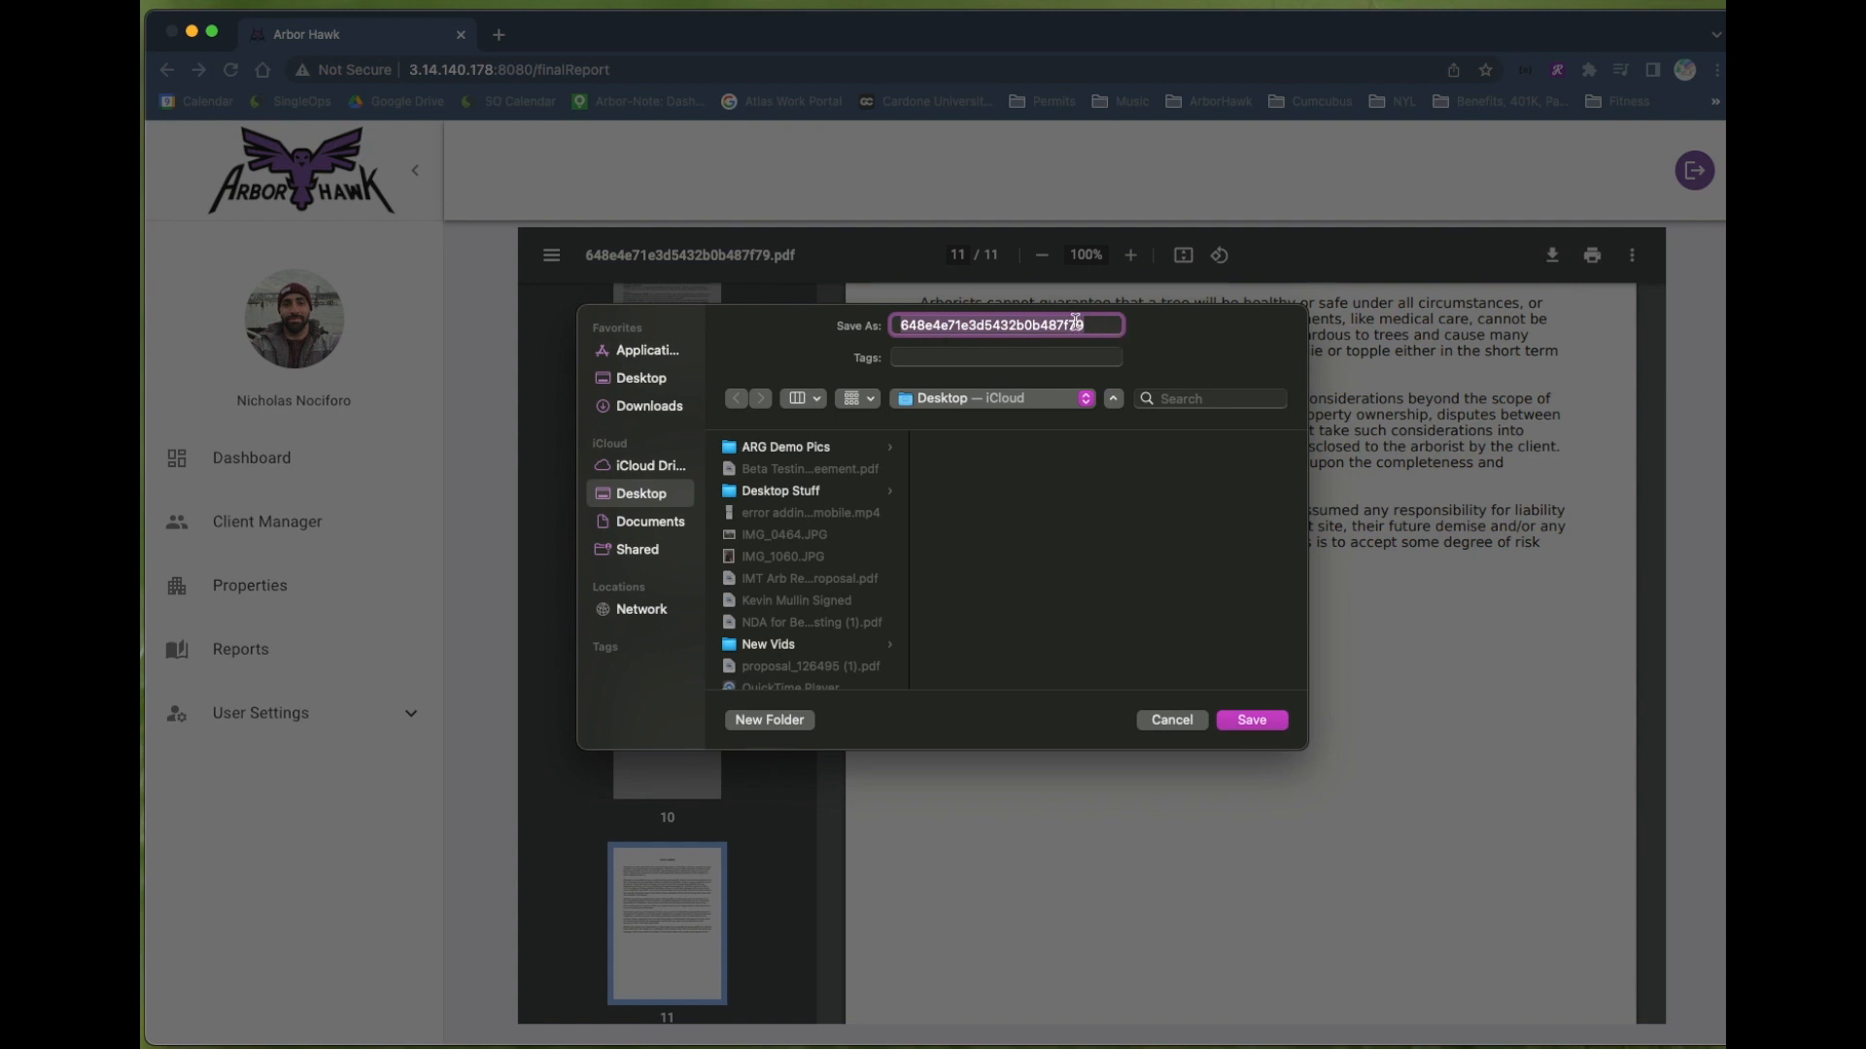
click(1181, 728)
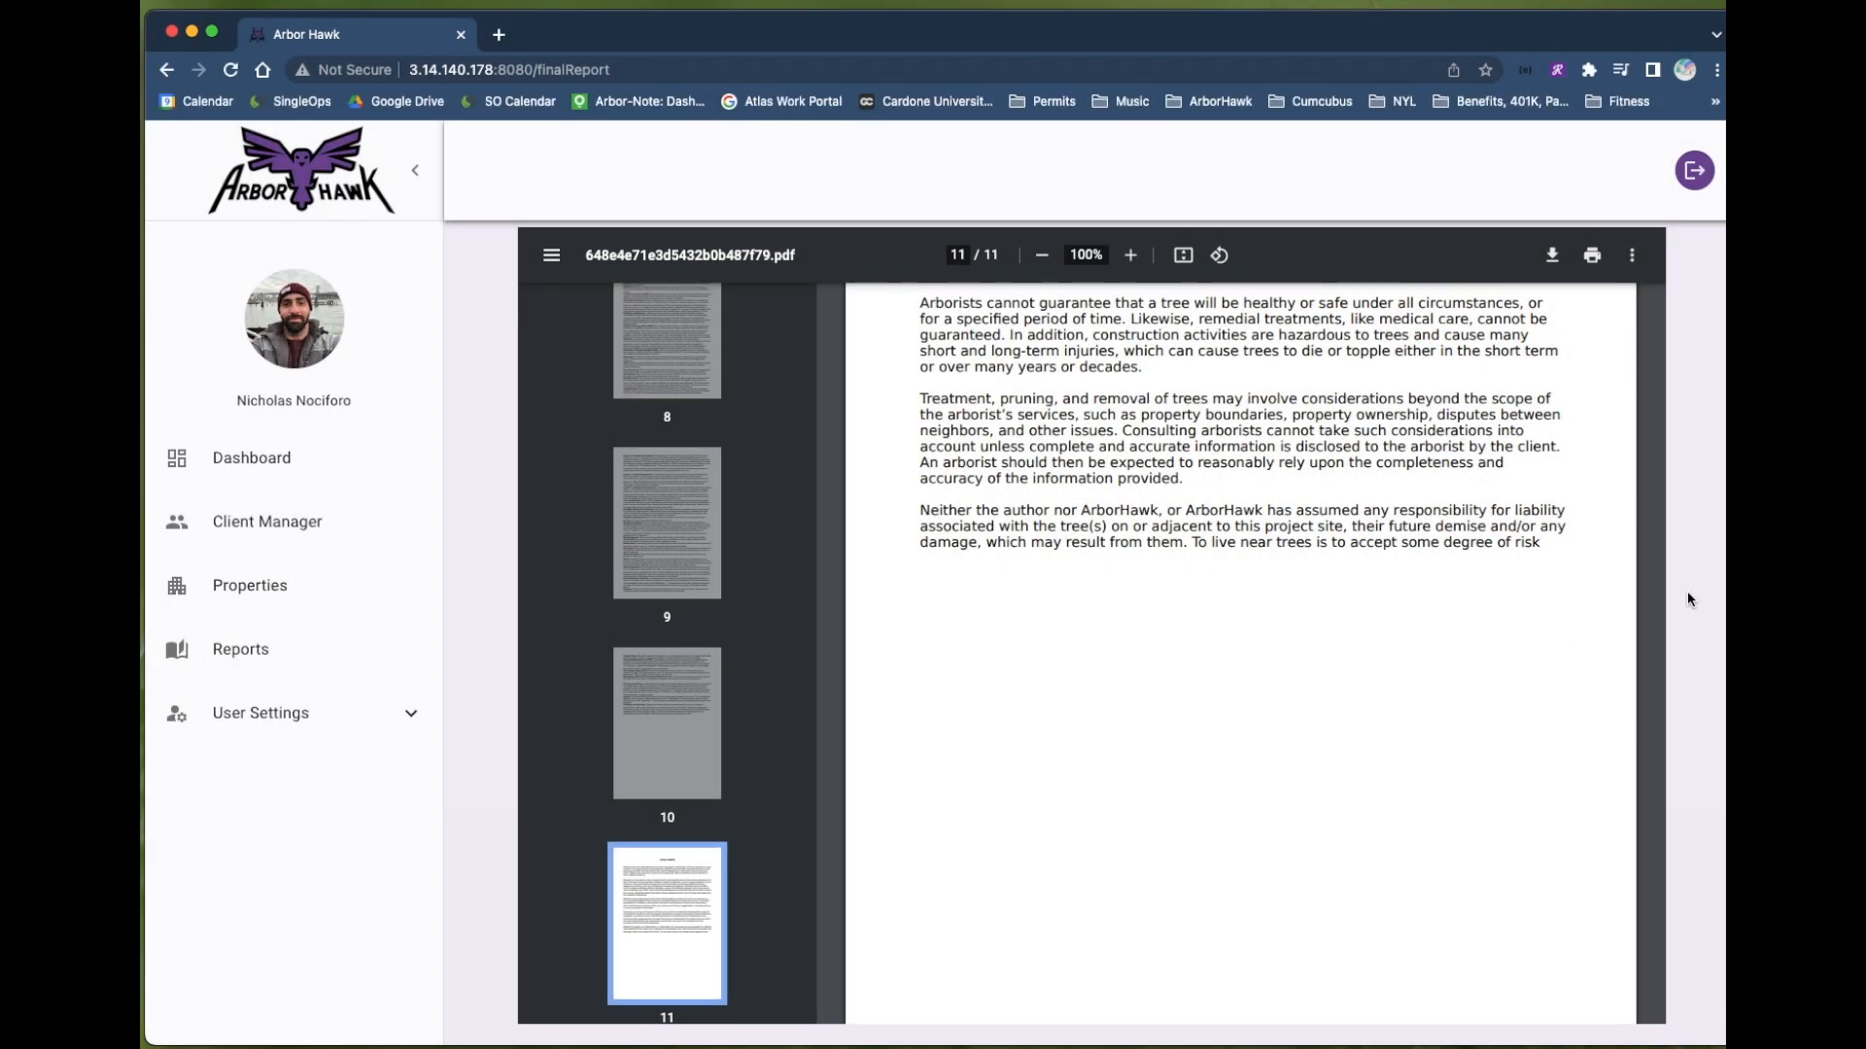
scroll(1420, 700, down, 2)
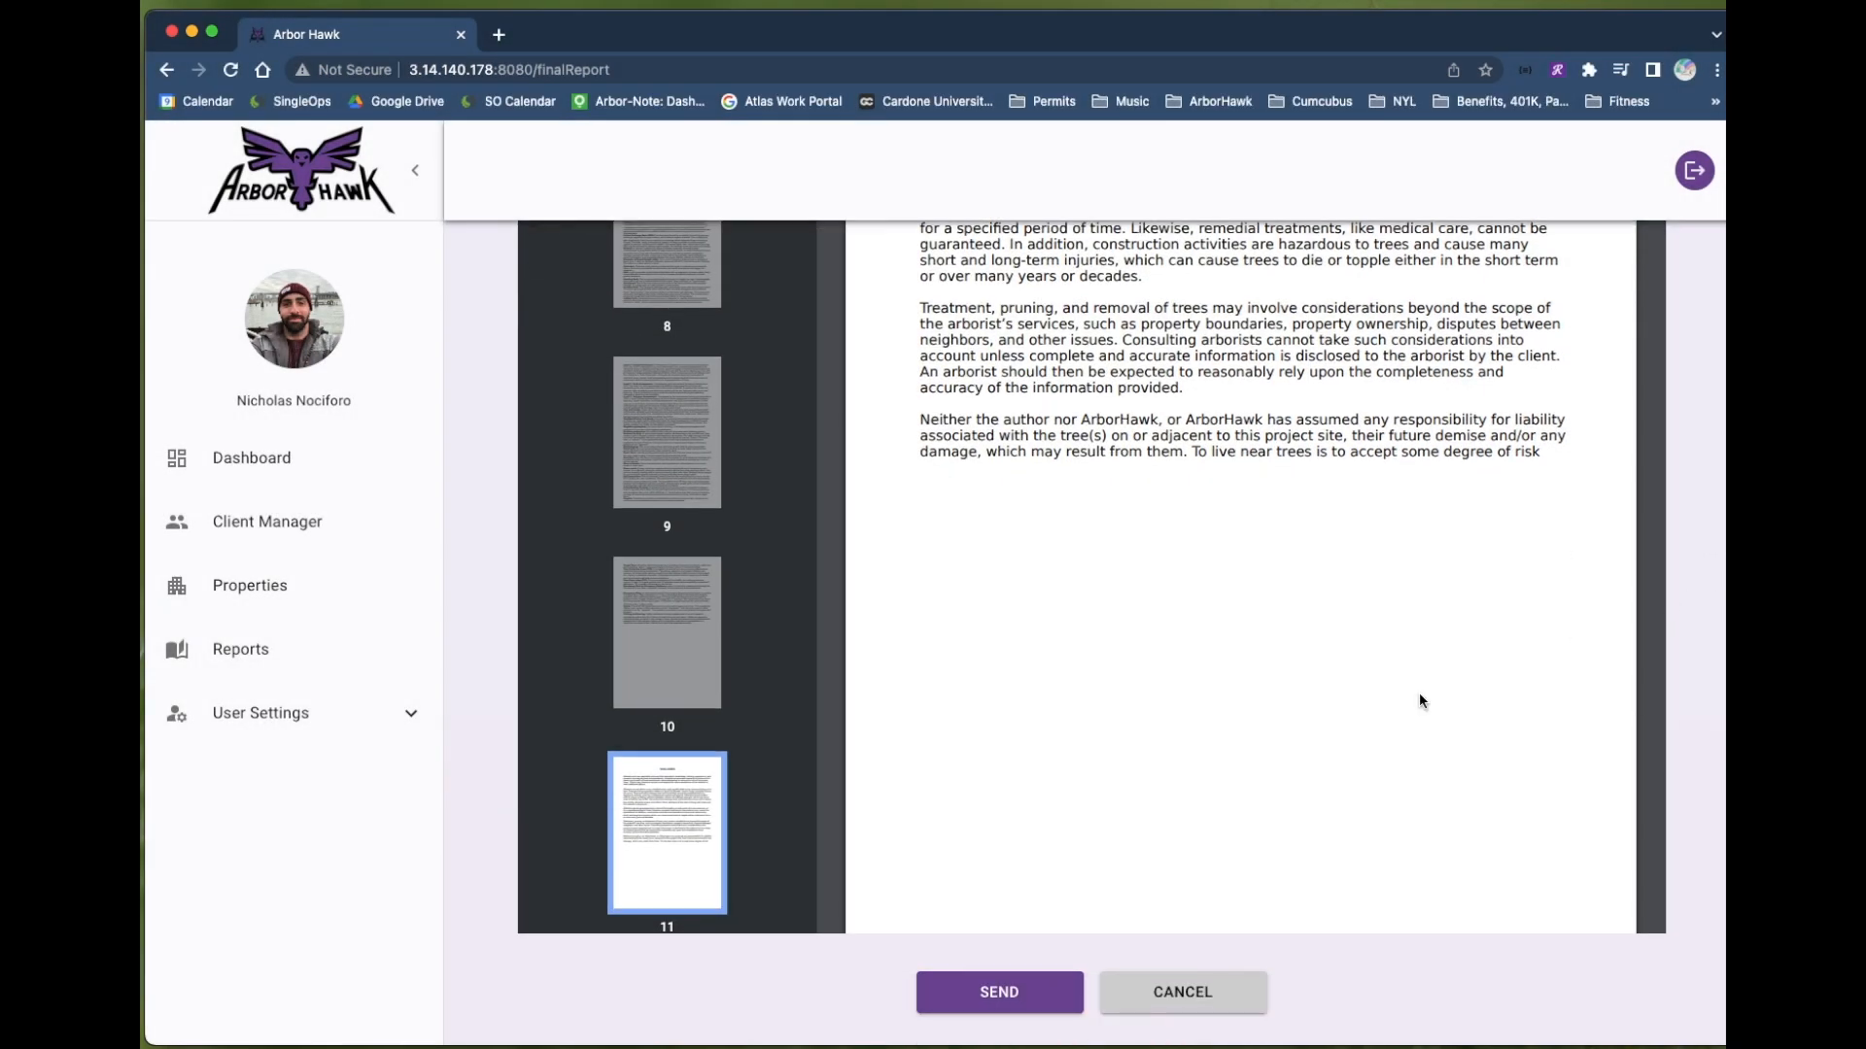
click(1000, 1005)
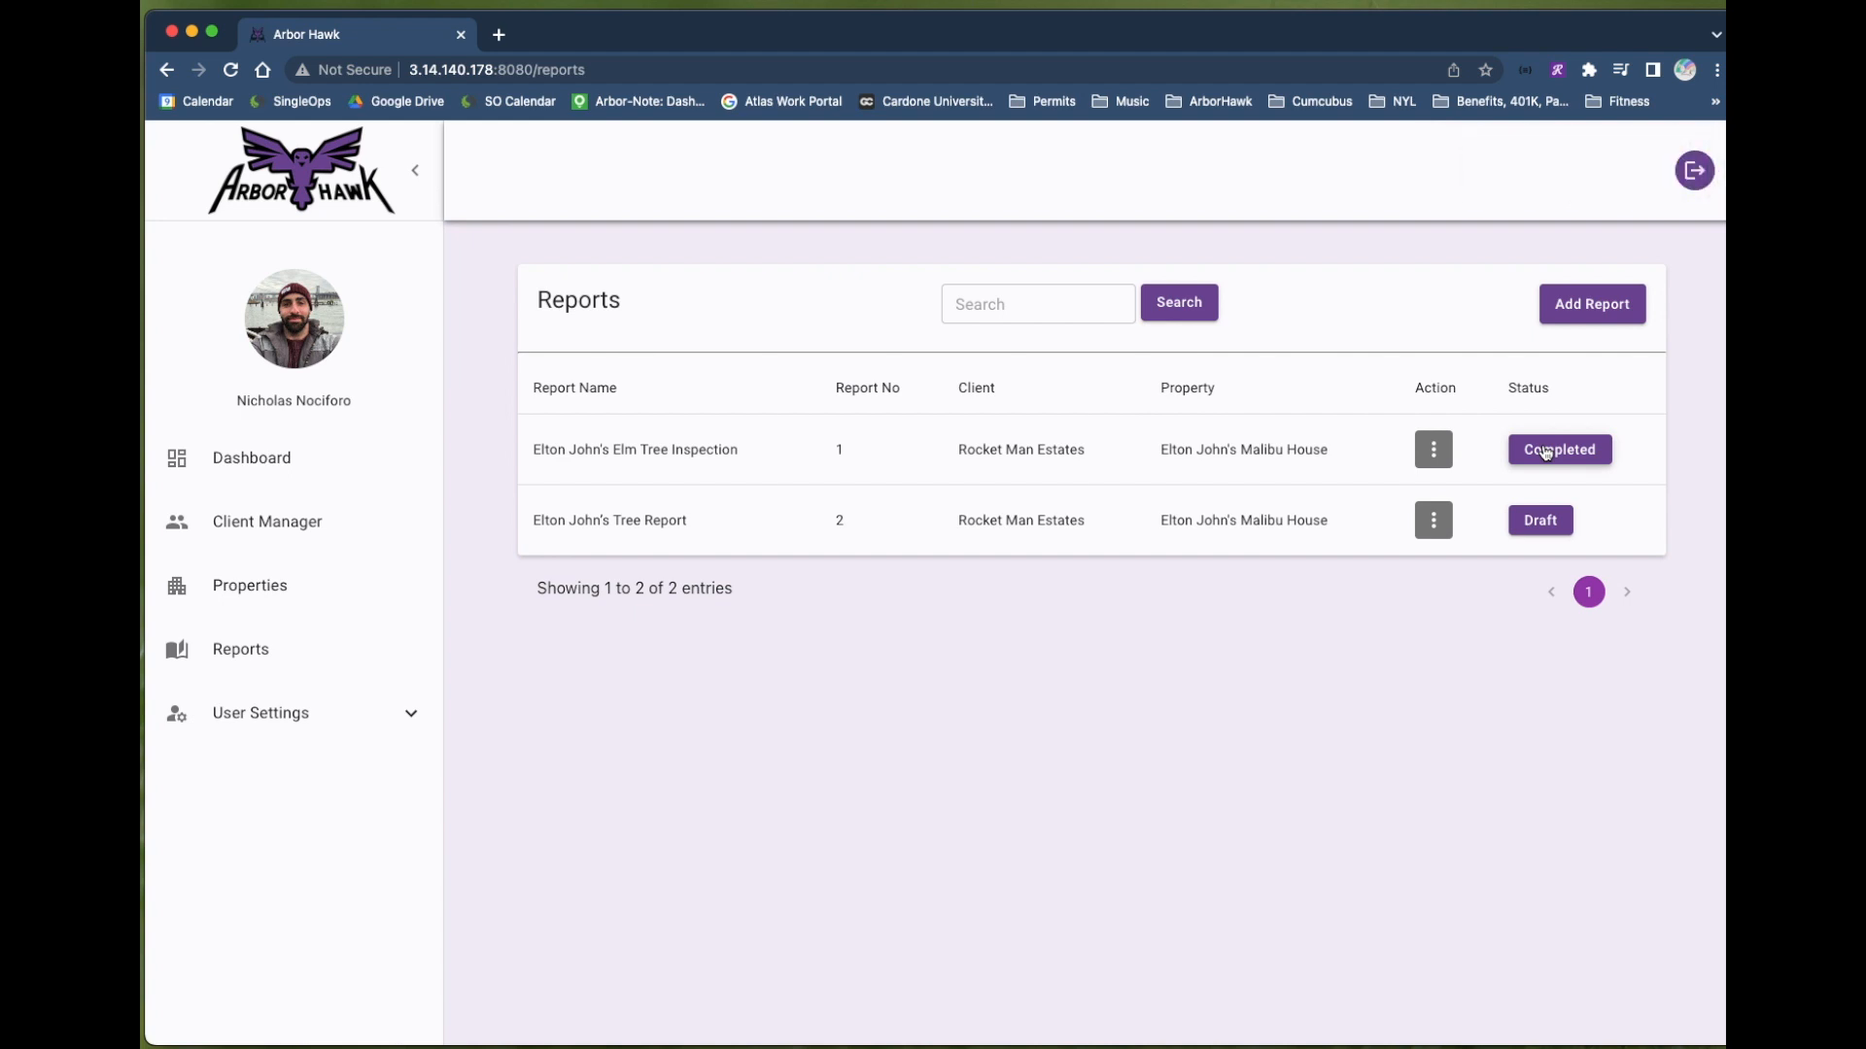
- View the completed elm tree inspection report's available actions and its editable report detail, and return to the reports list
click(1433, 450)
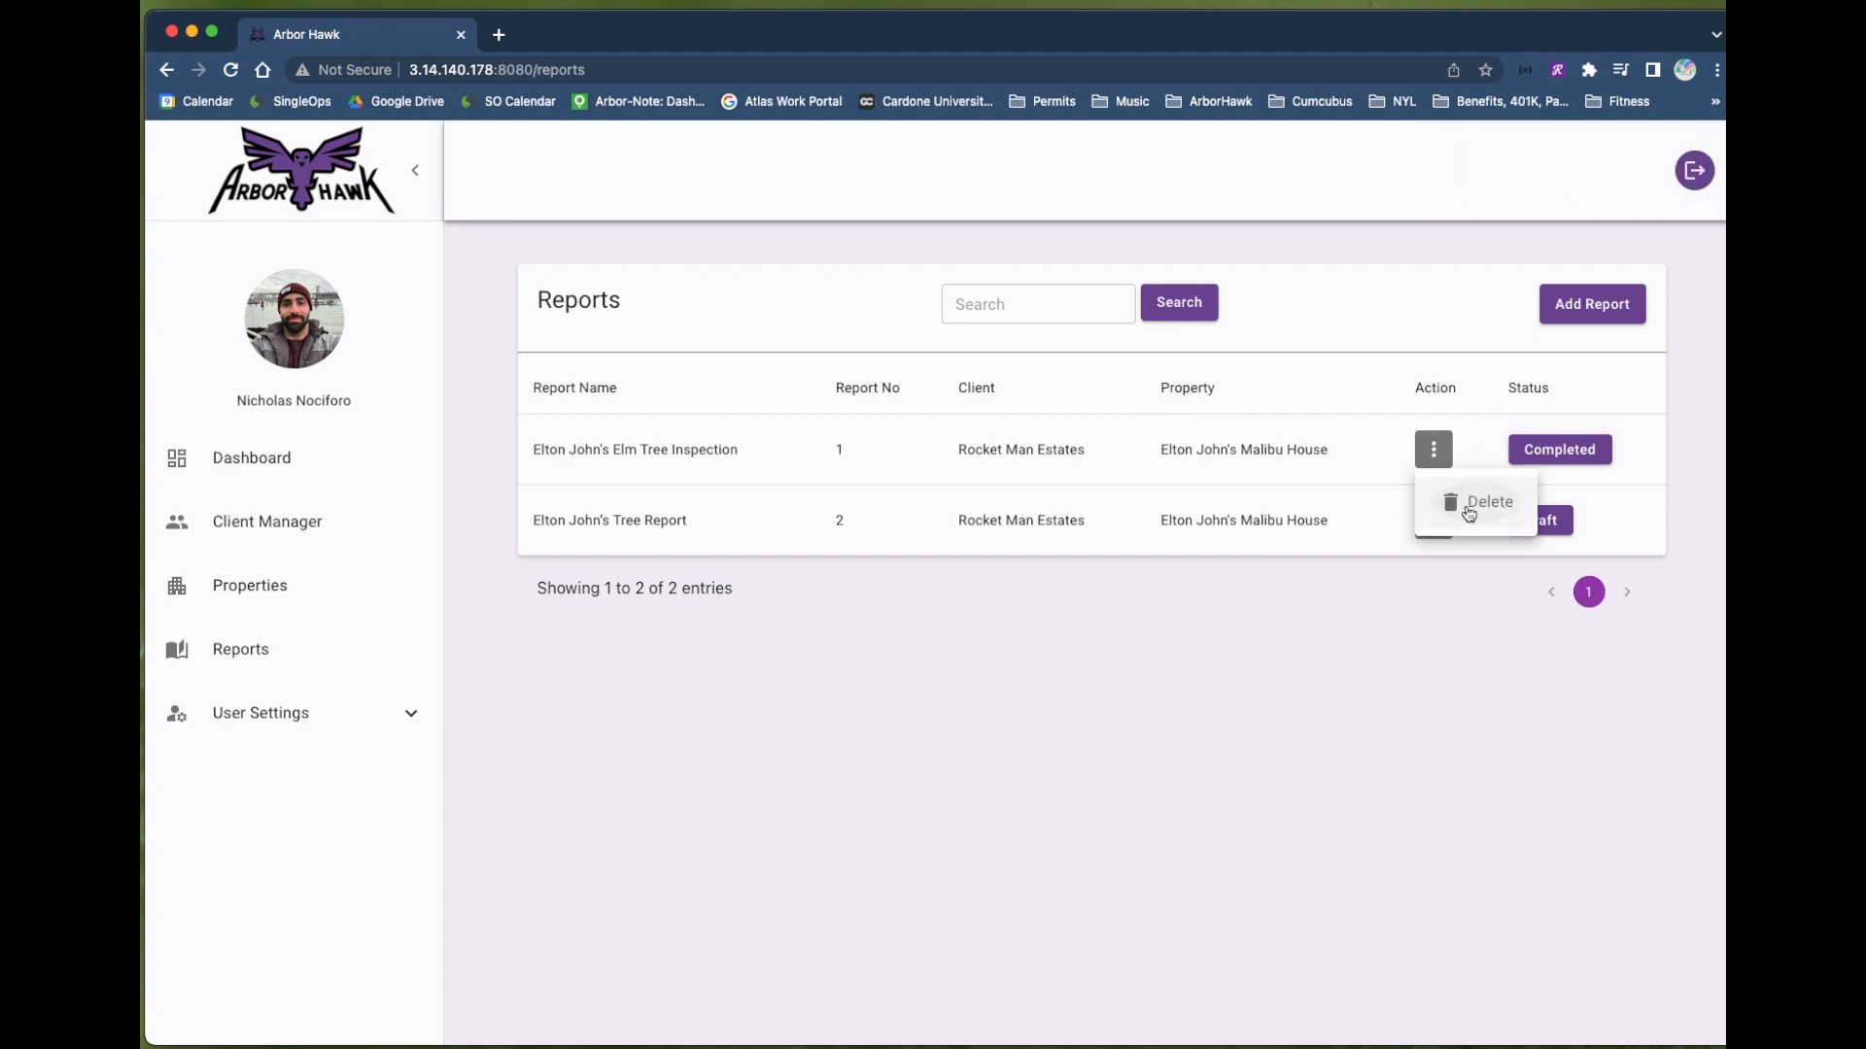
click(1555, 445)
click(1555, 447)
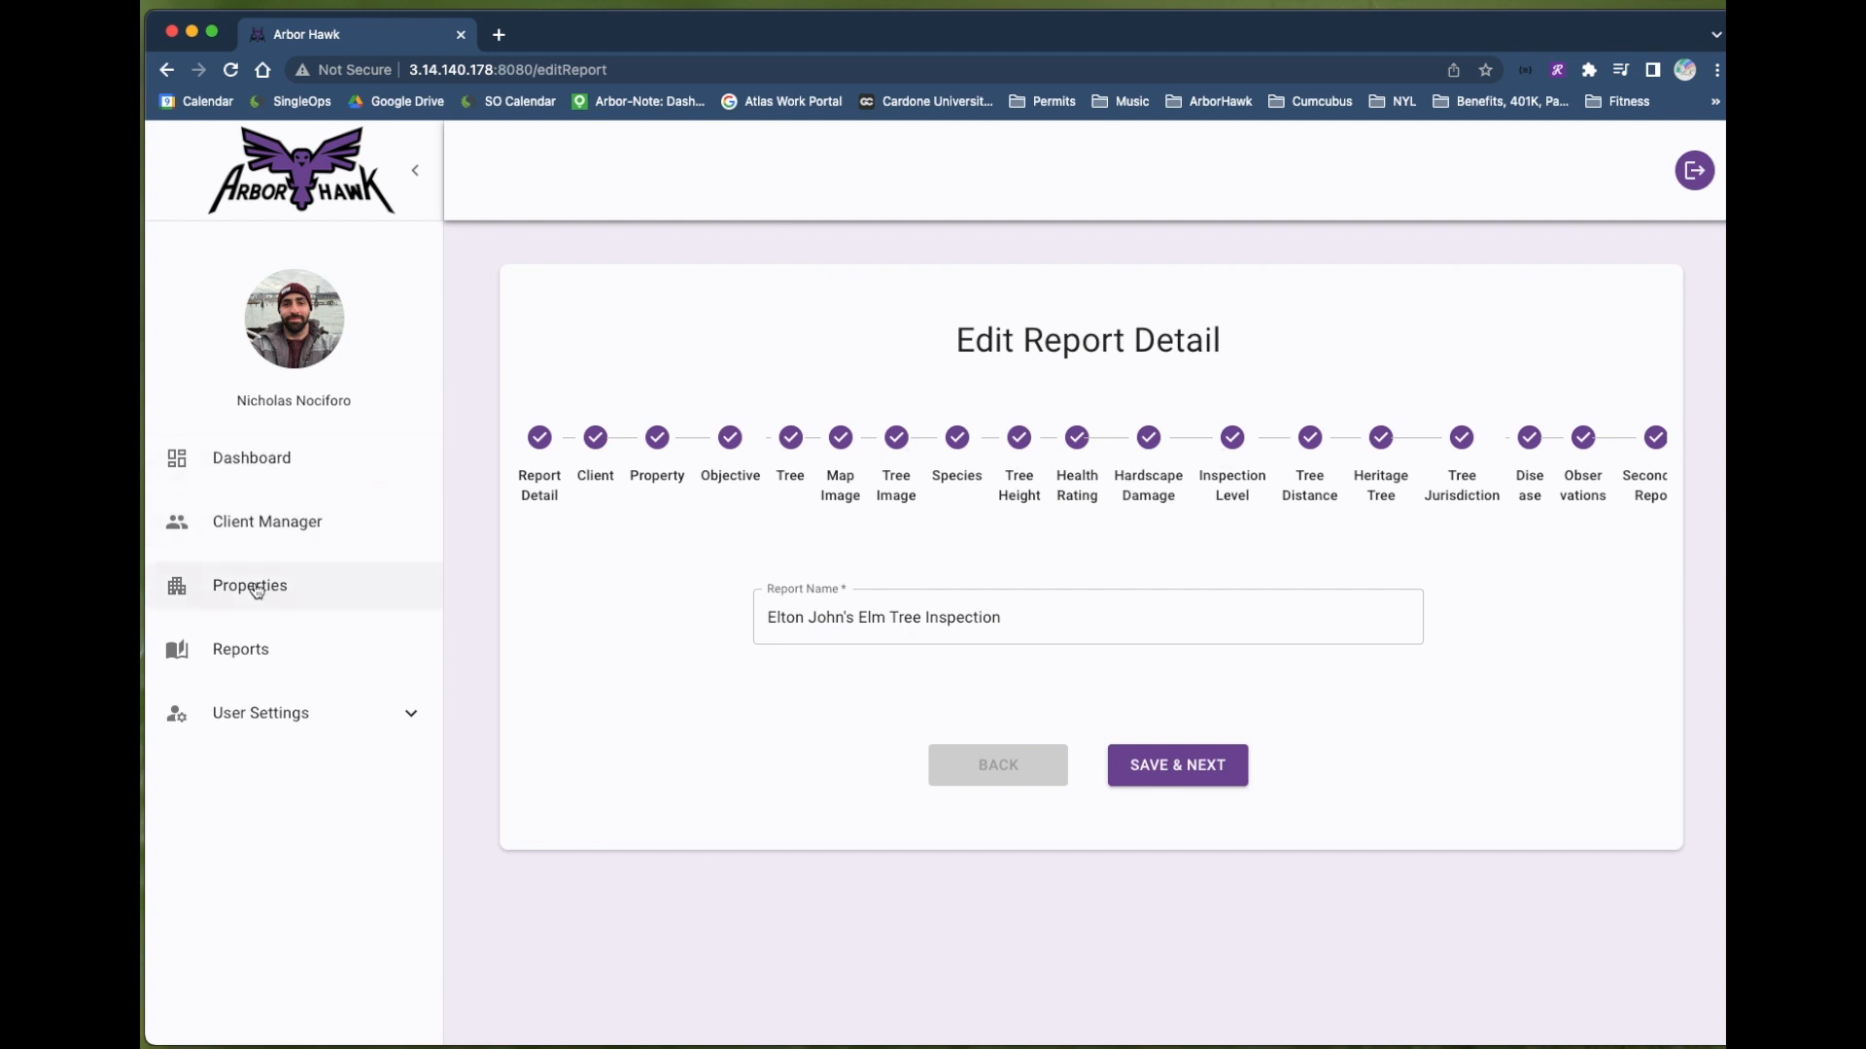
click(277, 649)
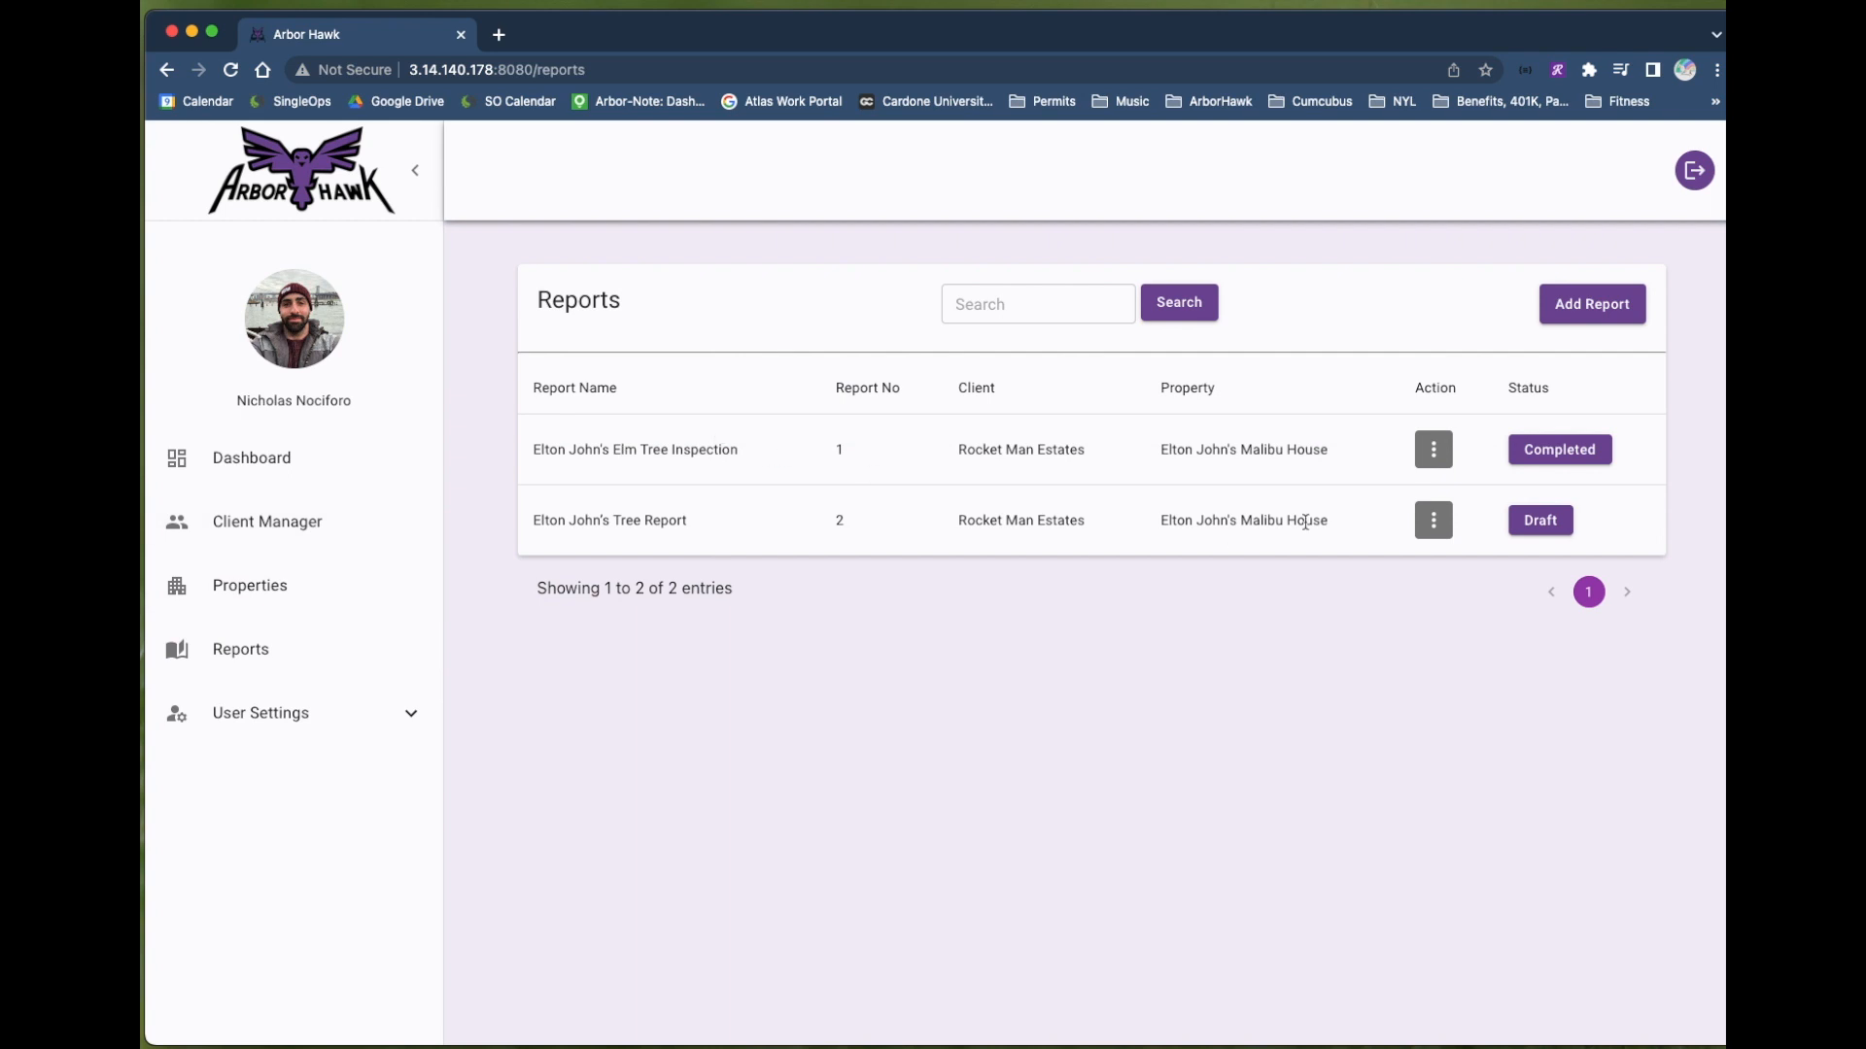